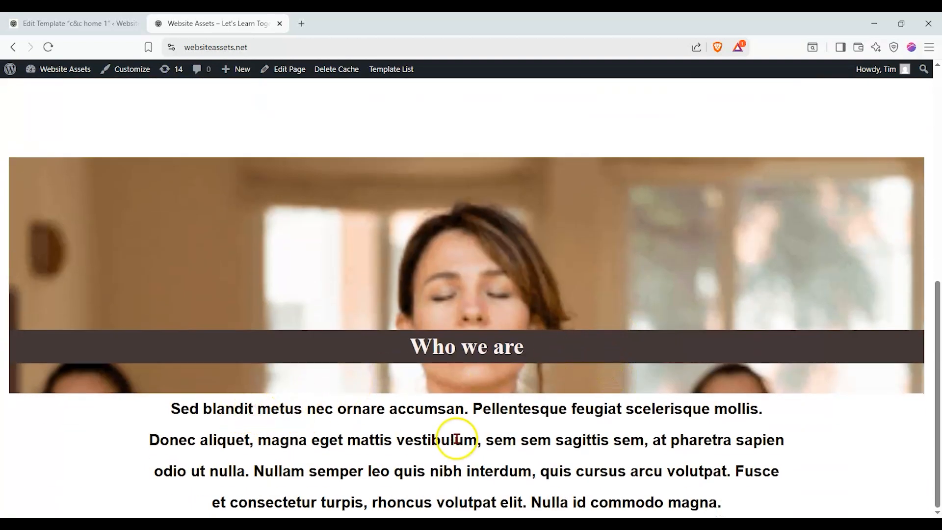
Step: Review the finished home page, then open its Services page and examine the service images and pricing boxes
{"action": "scroll", "coordinate": [457, 438], "scroll_direction": "up", "scroll_amount": 6}
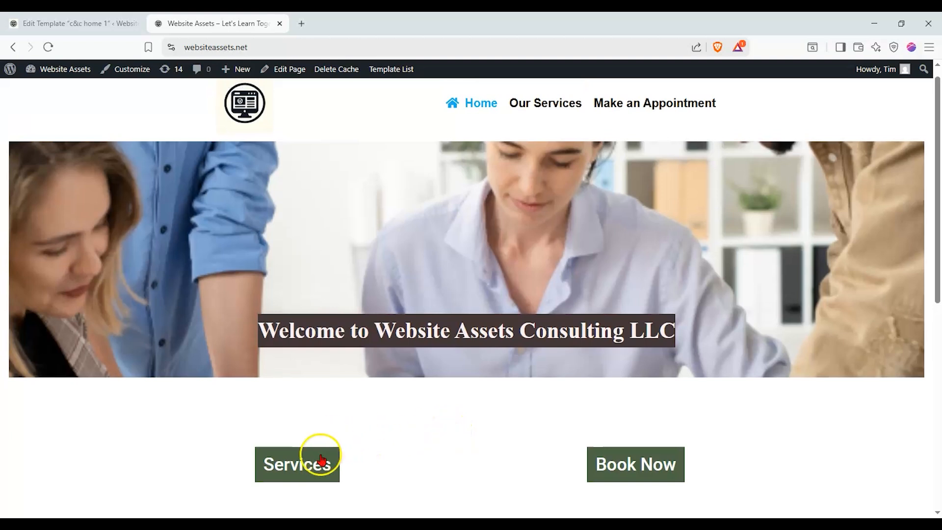
{"action": "left_click", "coordinate": [322, 459]}
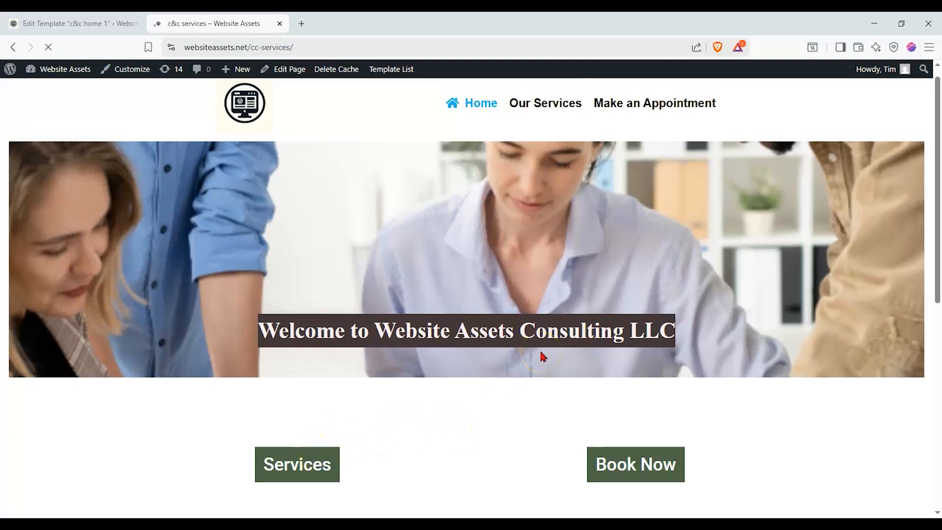
{"action": "scroll", "coordinate": [319, 265], "scroll_direction": "down", "scroll_amount": 2}
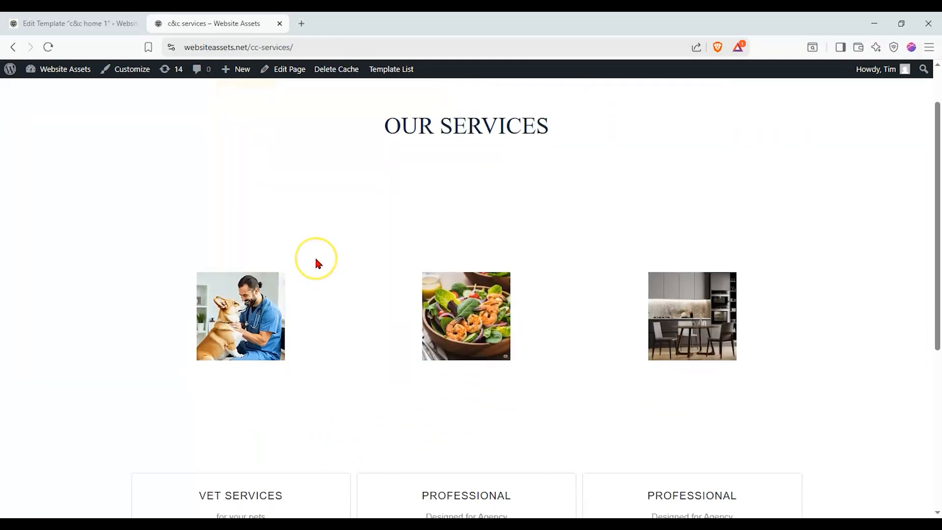
{"action": "scroll", "coordinate": [318, 264], "scroll_direction": "up", "scroll_amount": 2}
{"action": "scroll", "coordinate": [318, 264], "scroll_direction": "down", "scroll_amount": 2}
{"action": "scroll", "coordinate": [318, 264], "scroll_direction": "down", "scroll_amount": 4}
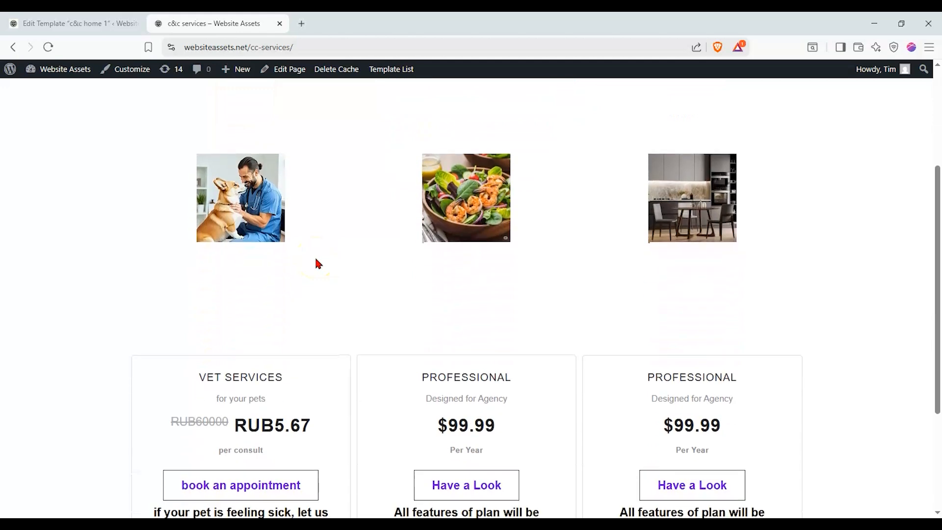
{"action": "scroll", "coordinate": [318, 263], "scroll_direction": "up", "scroll_amount": 6}
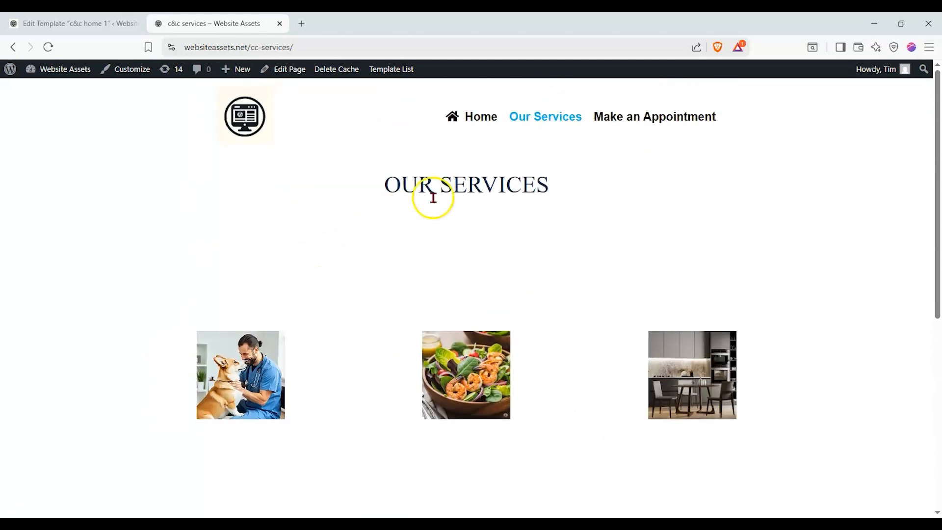
{"action": "scroll", "coordinate": [525, 185], "scroll_direction": "down", "scroll_amount": 6}
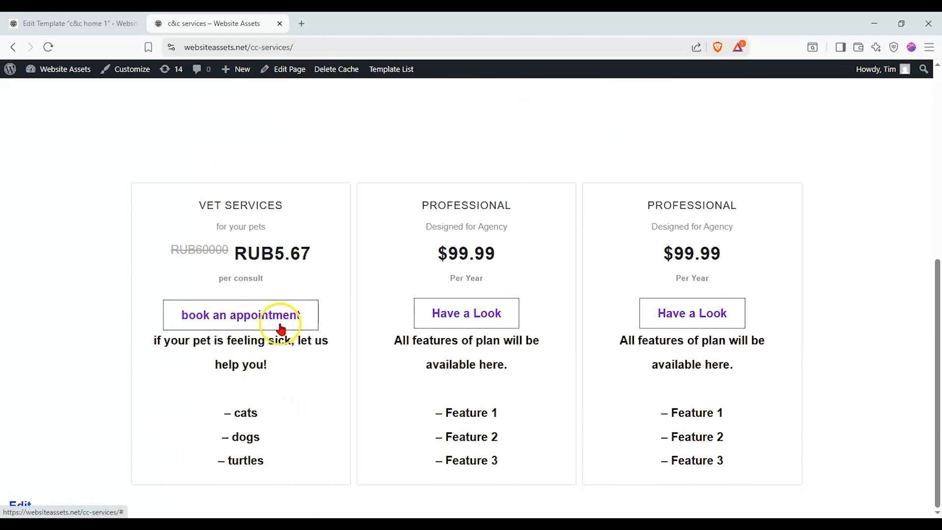
{"action": "scroll", "coordinate": [633, 309], "scroll_direction": "up", "scroll_amount": 4}
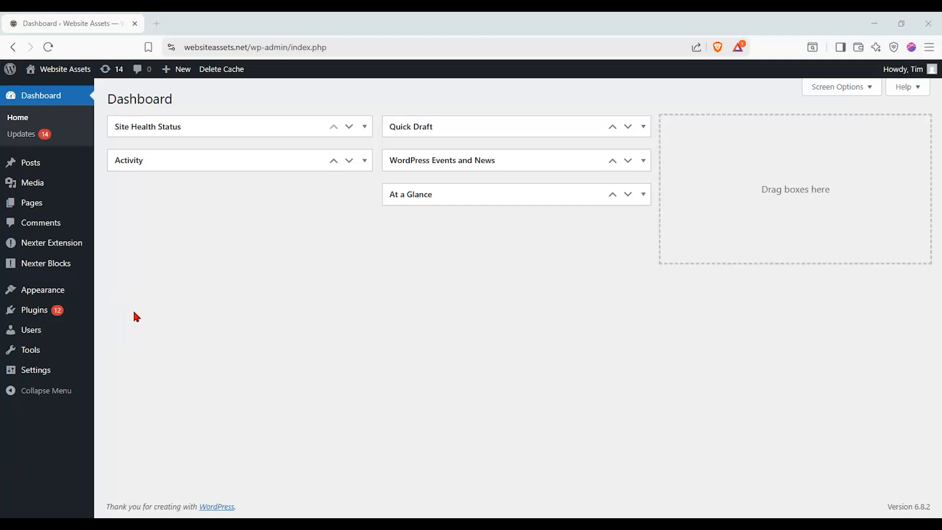
Step: Look through the site's installed themes and the list of installed plugins in the WordPress admin
{"action": "mouse_move", "coordinate": [66, 290]}
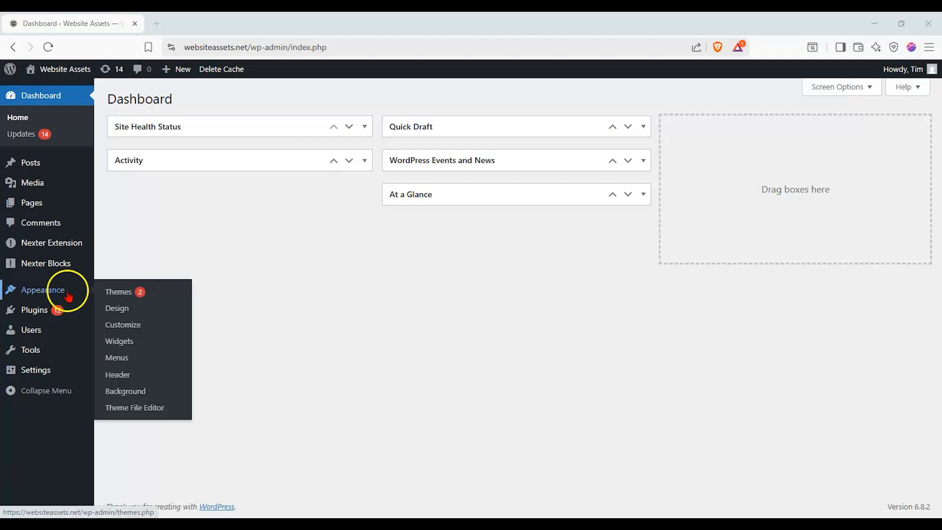
{"action": "left_click", "coordinate": [111, 293]}
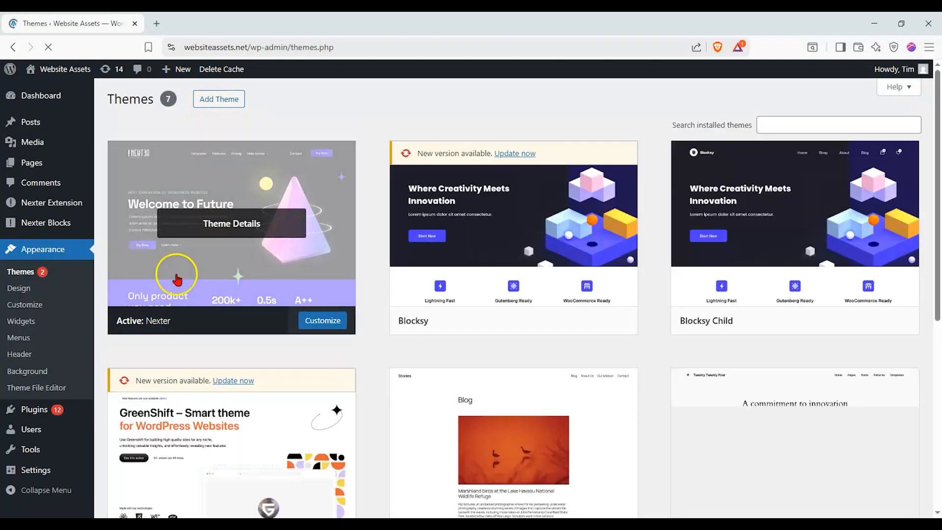
{"action": "left_click", "coordinate": [54, 417]}
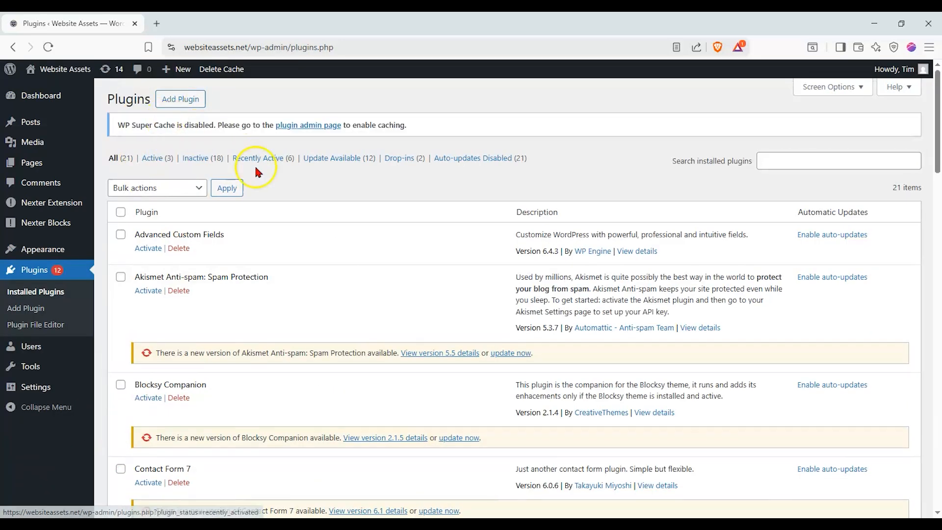
{"action": "scroll", "coordinate": [270, 187], "scroll_direction": "down", "scroll_amount": 1}
{"action": "scroll", "coordinate": [209, 326], "scroll_direction": "down", "scroll_amount": 10}
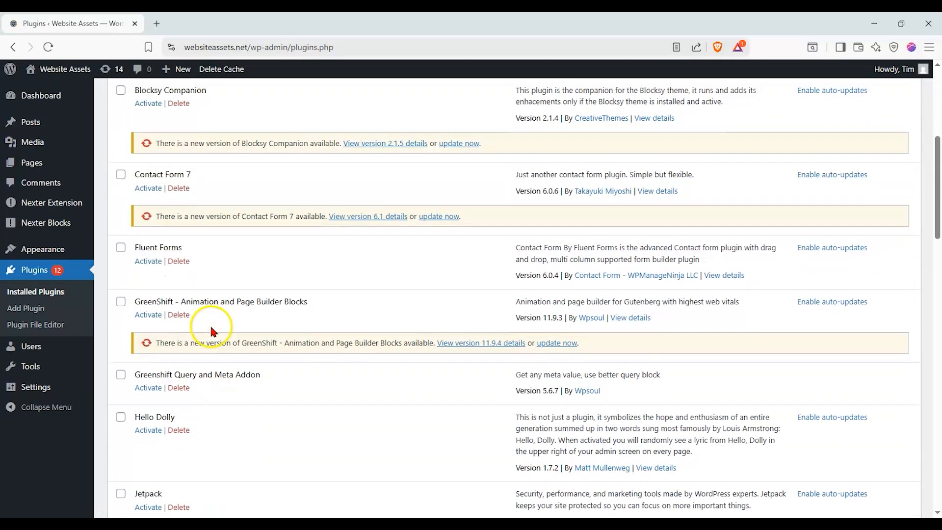
{"action": "scroll", "coordinate": [210, 328], "scroll_direction": "down", "scroll_amount": 6}
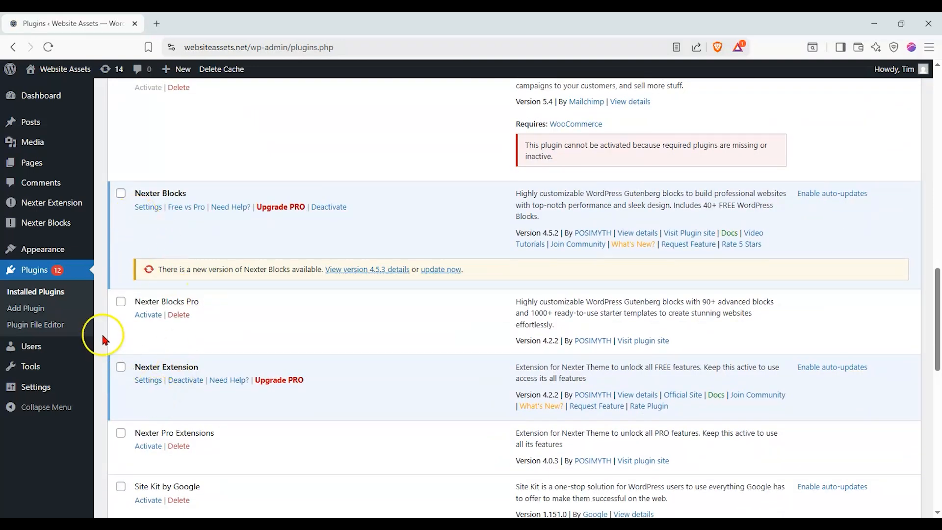
Step: Open the live site in a separate browser tab and look over its current home page
{"action": "right_click", "coordinate": [73, 86]}
{"action": "left_click", "coordinate": [118, 98]}
{"action": "left_click", "coordinate": [197, 23]}
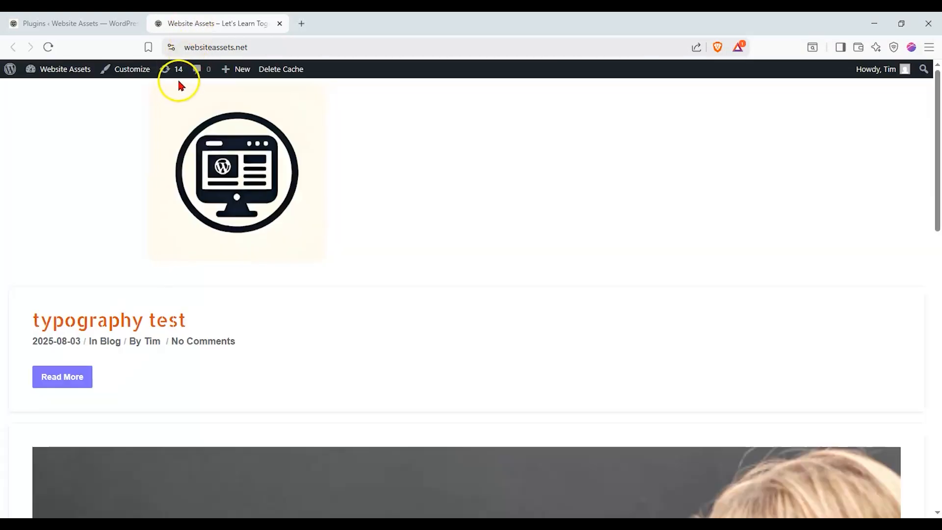
{"action": "scroll", "coordinate": [148, 173], "scroll_direction": "down", "scroll_amount": 5}
{"action": "scroll", "coordinate": [143, 180], "scroll_direction": "up", "scroll_amount": 4}
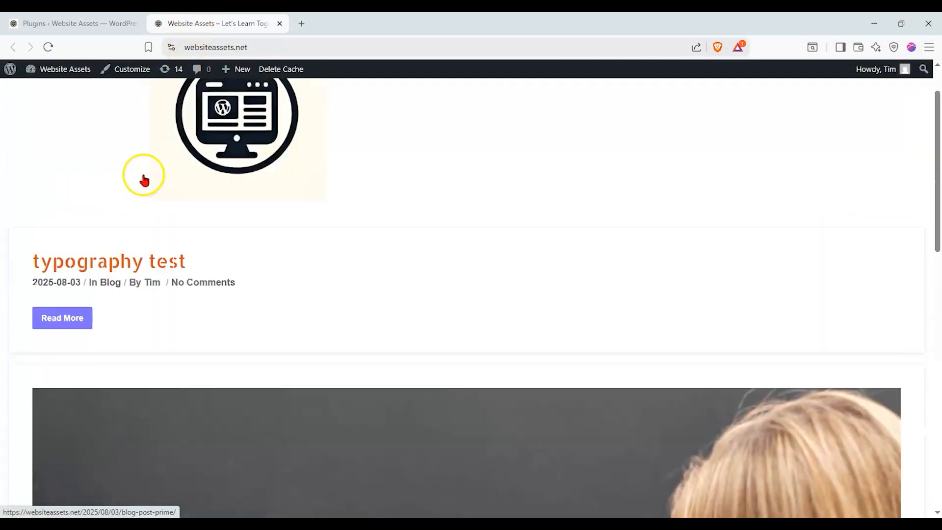
{"action": "scroll", "coordinate": [144, 181], "scroll_direction": "up", "scroll_amount": 1}
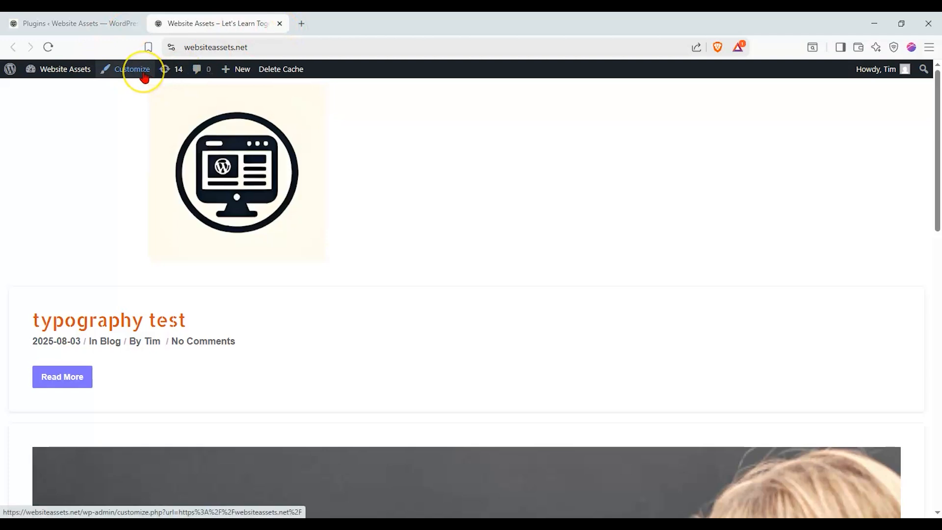
Step: Open the theme Customizer from the live site and find the same entry in the admin dashboard
{"action": "left_click", "coordinate": [127, 77]}
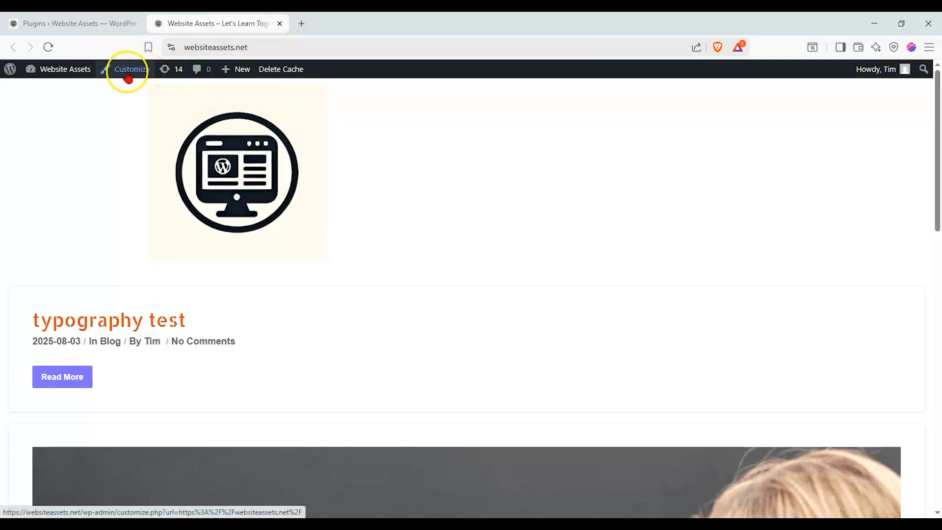
{"action": "left_click", "coordinate": [116, 22]}
{"action": "left_click", "coordinate": [39, 95]}
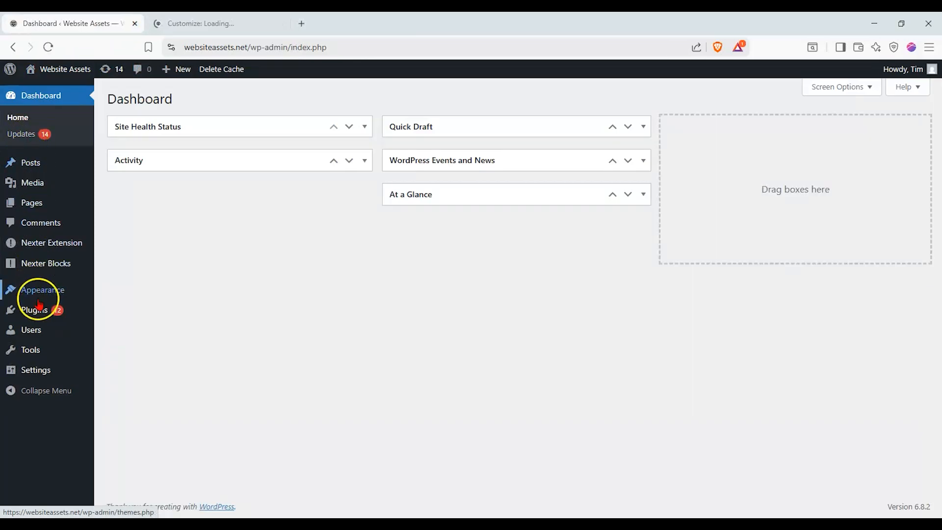
{"action": "mouse_move", "coordinate": [43, 290]}
{"action": "left_click", "coordinate": [123, 324]}
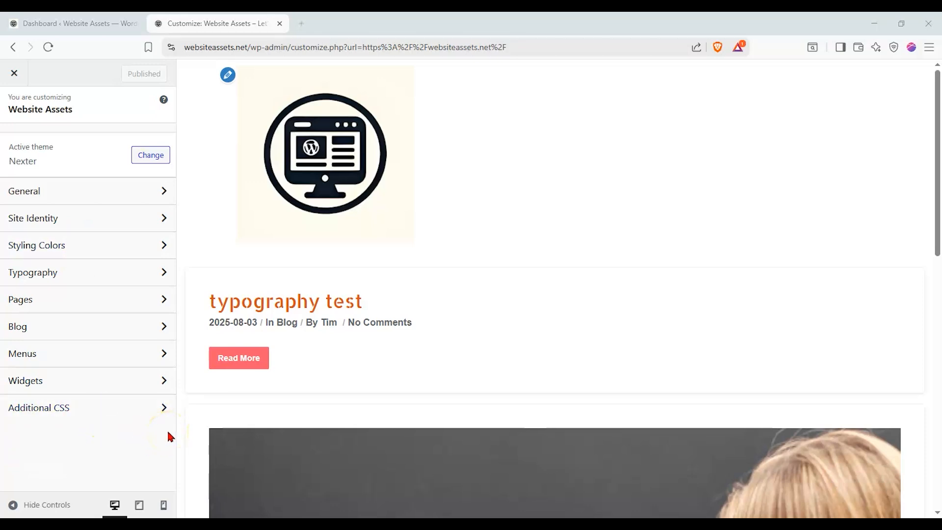
Step: Create a new page from the admin dashboard, title it "C&C front page" and publish it
{"action": "left_click", "coordinate": [110, 22]}
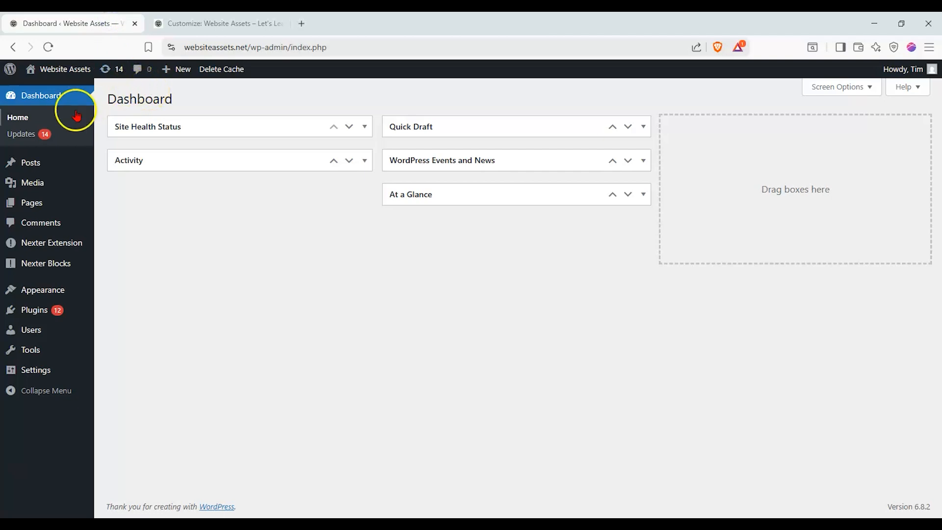
{"action": "mouse_move", "coordinate": [37, 207]}
{"action": "left_click", "coordinate": [142, 225]}
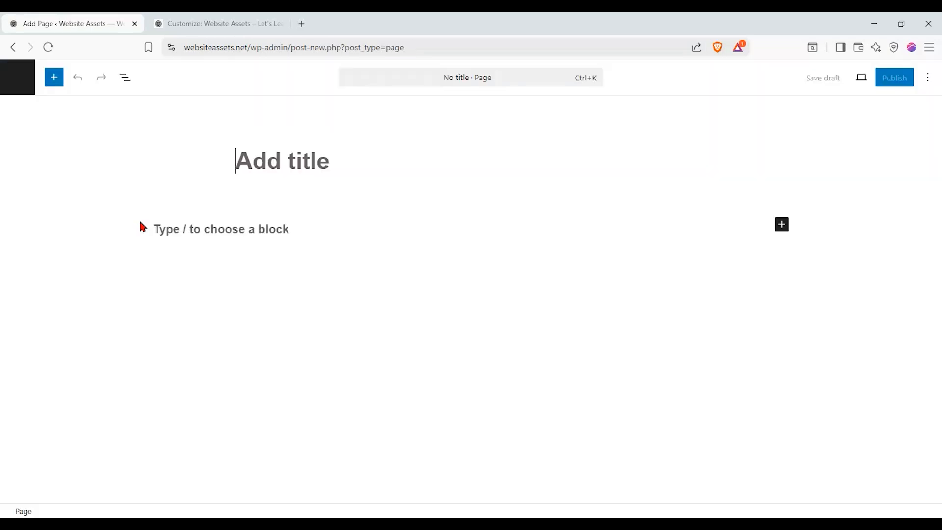
{"action": "left_click", "coordinate": [202, 171]}
{"action": "type", "text": "C"}
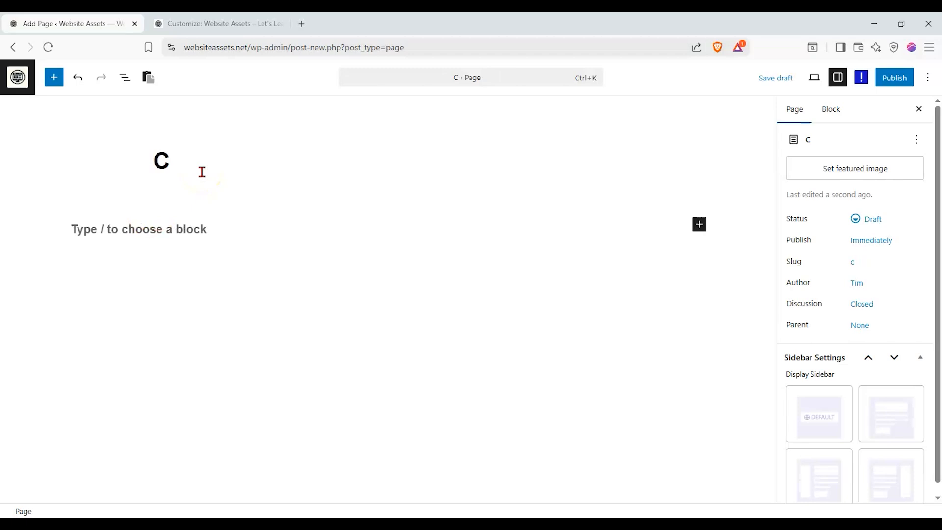
{"action": "type", "text": "&C"}
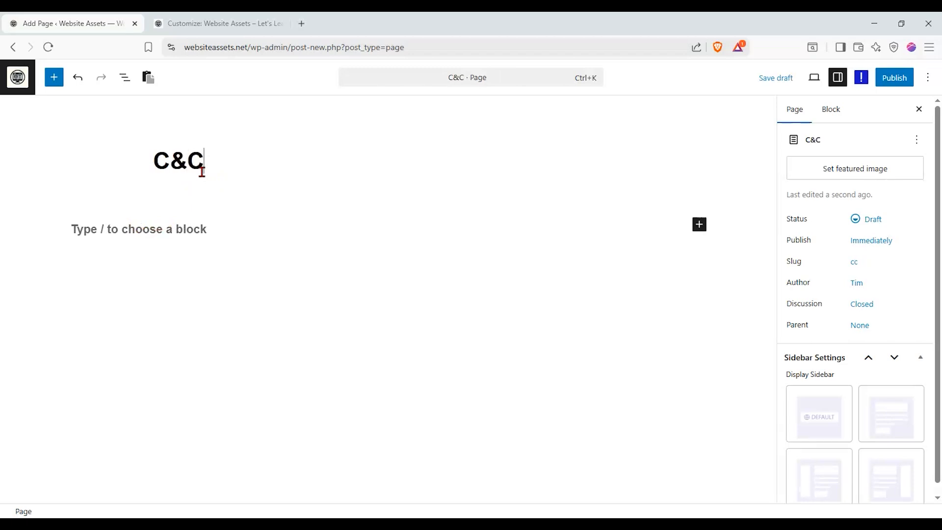
{"action": "type", "text": " front page"}
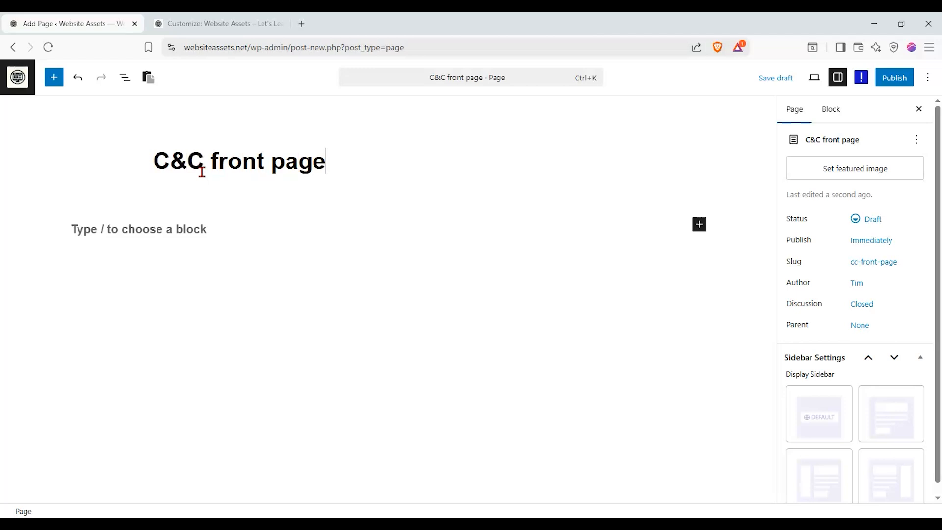
{"action": "left_click", "coordinate": [892, 78]}
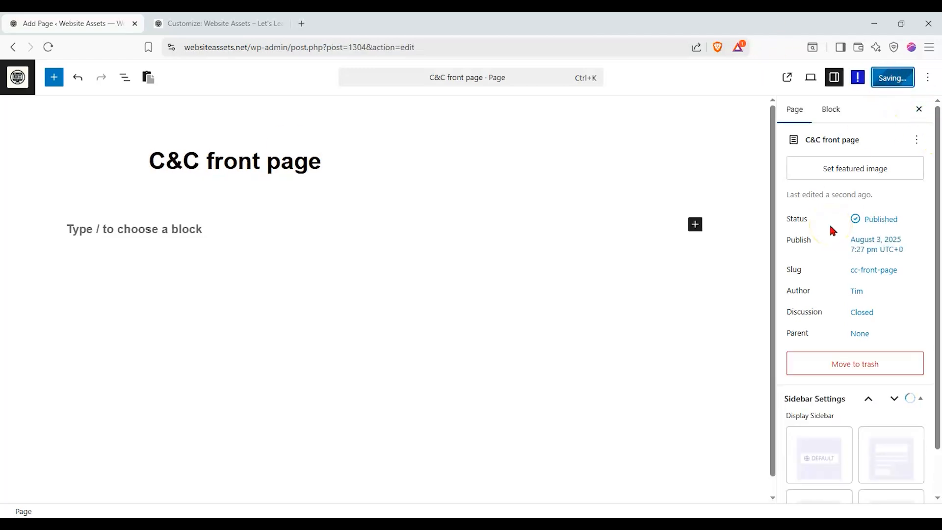
Step: Set the C&C front page as the site's homepage
{"action": "left_click", "coordinate": [916, 140]}
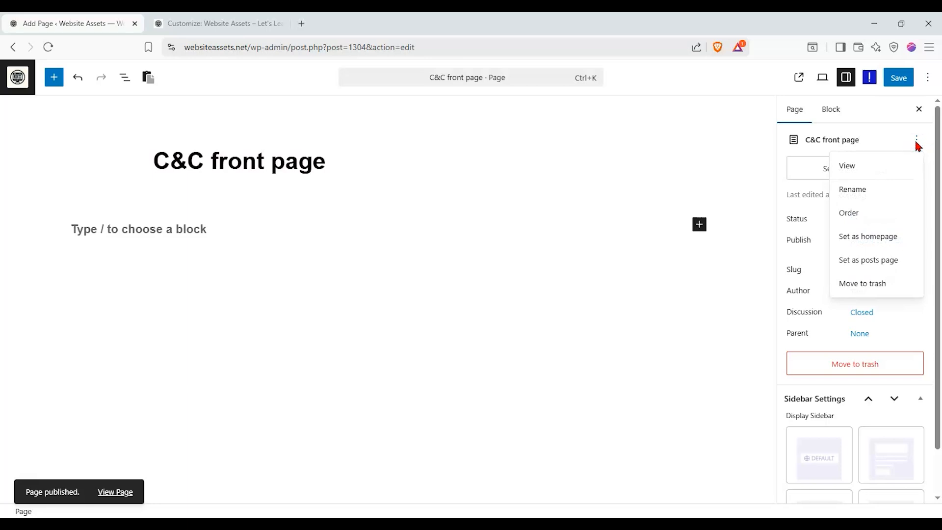
{"action": "left_click", "coordinate": [878, 236]}
{"action": "left_click", "coordinate": [594, 318]}
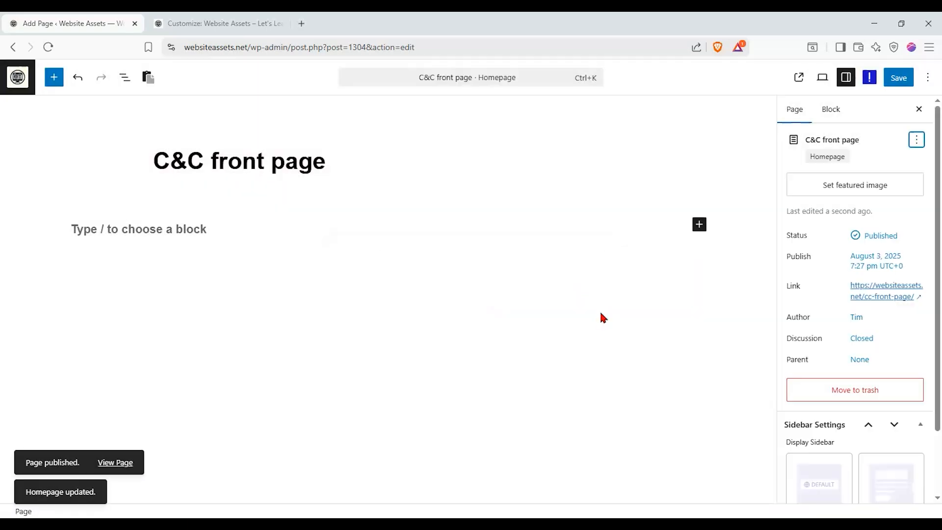
Step: Reload the Customizer and check that its Homepage Settings use C&C front page as the static homepage
{"action": "left_click", "coordinate": [220, 23]}
{"action": "left_click", "coordinate": [53, 45]}
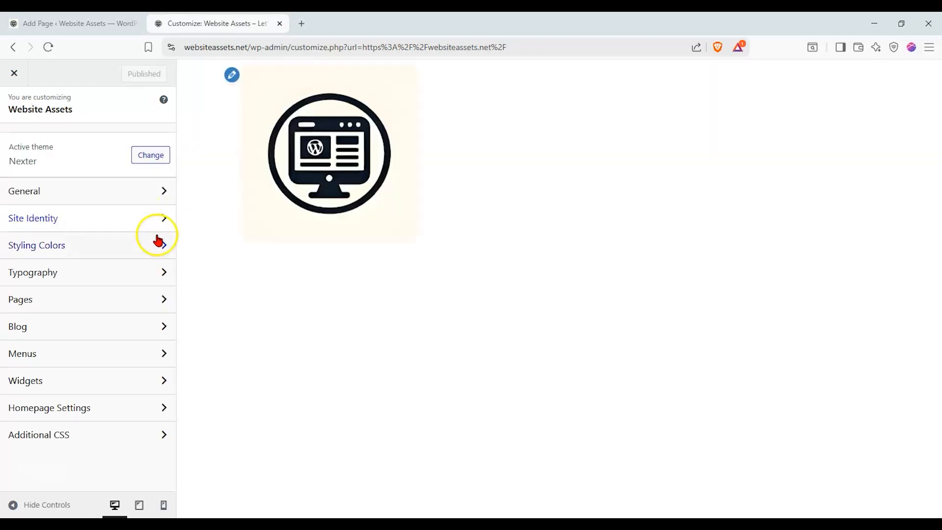
{"action": "left_click", "coordinate": [92, 413]}
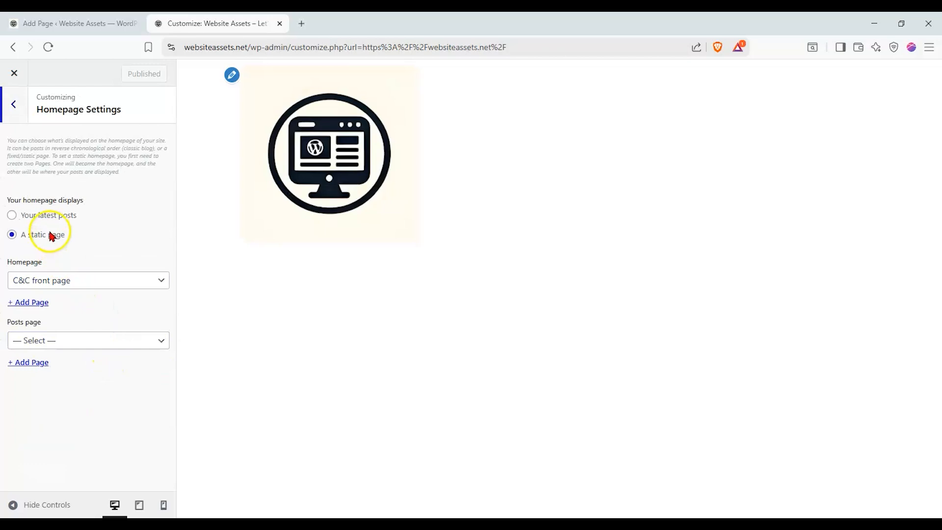
{"action": "left_click", "coordinate": [53, 277]}
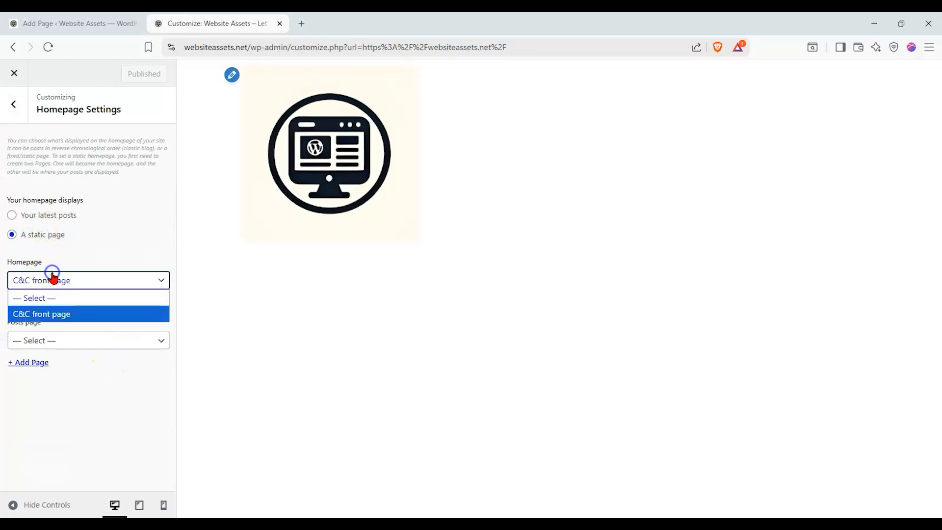
{"action": "left_click", "coordinate": [56, 315]}
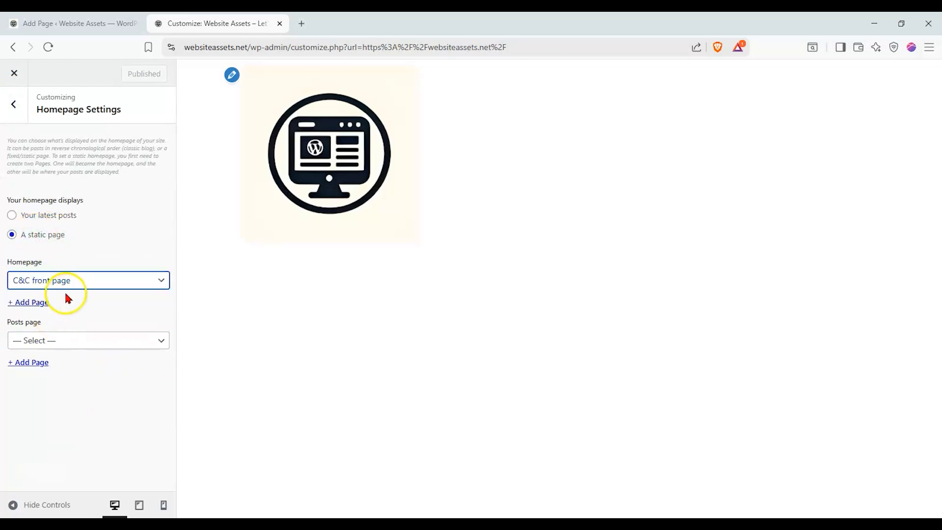
{"action": "left_click", "coordinate": [21, 98]}
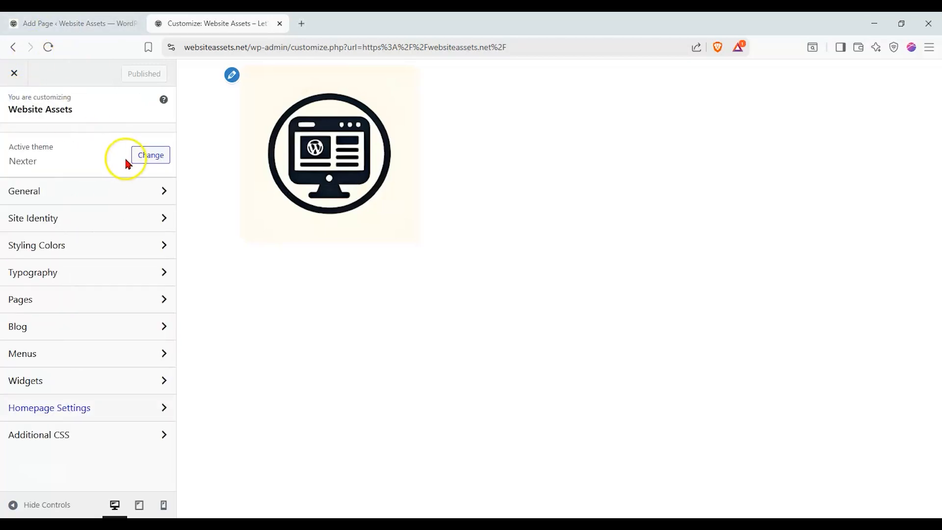
Step: Look over the Customizer's General and Site Identity settings, including the logo, site title and tagline
{"action": "left_click", "coordinate": [114, 190]}
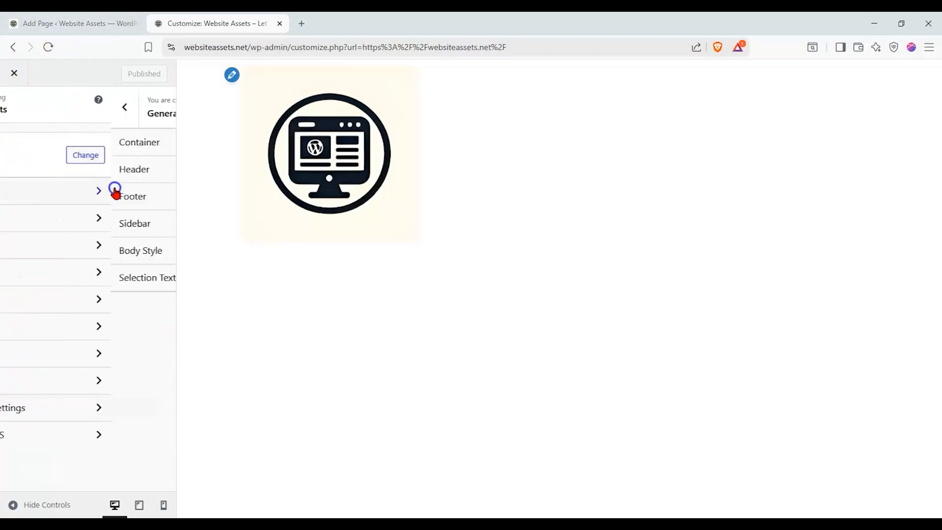
{"action": "left_click", "coordinate": [12, 106]}
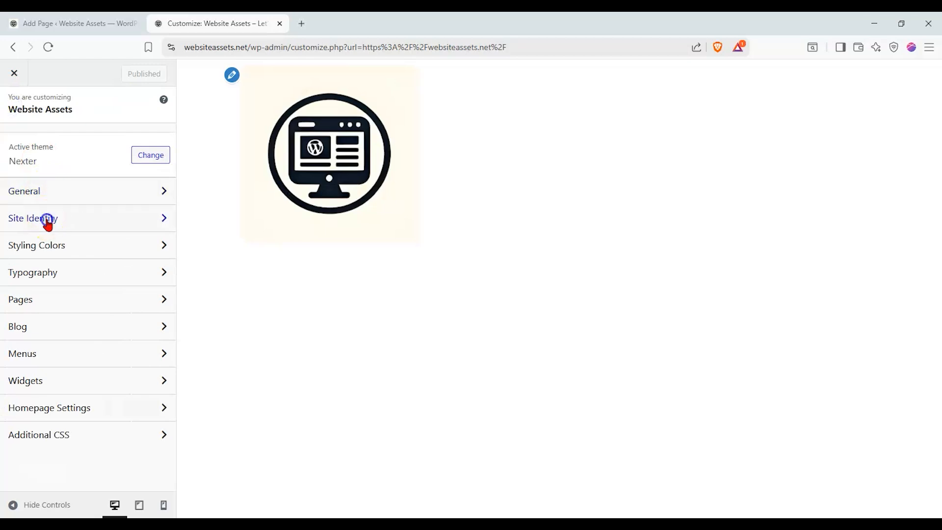
{"action": "left_click", "coordinate": [49, 218]}
{"action": "scroll", "coordinate": [98, 206], "scroll_direction": "down", "scroll_amount": 1}
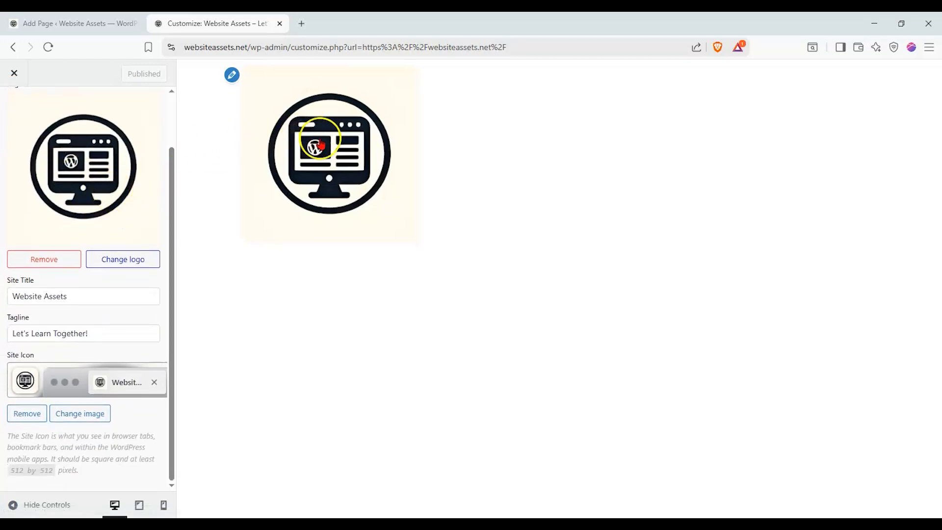
{"action": "left_click_drag", "start_coordinate": [88, 293], "coordinate": [52, 310]}
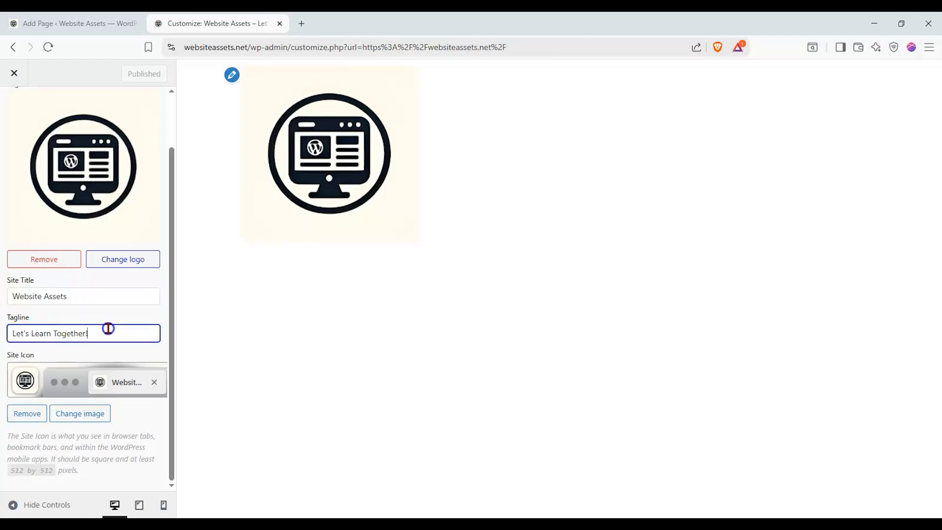
Step: Review the tagline in the Site Identity settings and return to the Customizer's main list
{"action": "left_click_drag", "start_coordinate": [107, 330], "coordinate": [9, 333]}
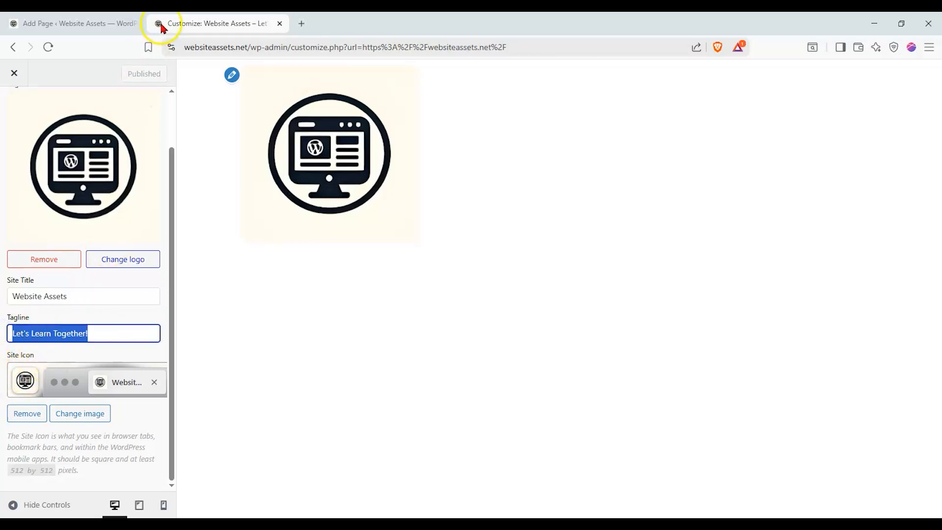
{"action": "scroll", "coordinate": [52, 314], "scroll_direction": "up", "scroll_amount": 3}
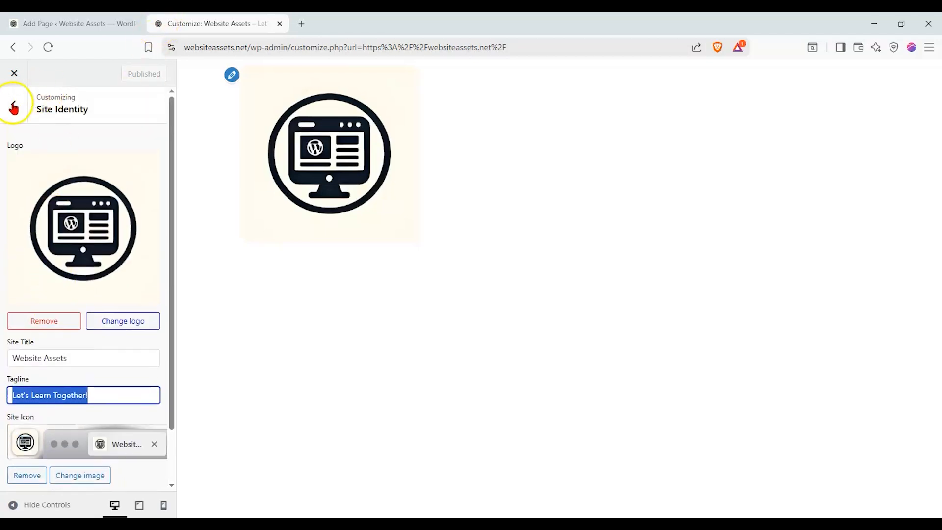
{"action": "left_click", "coordinate": [14, 103]}
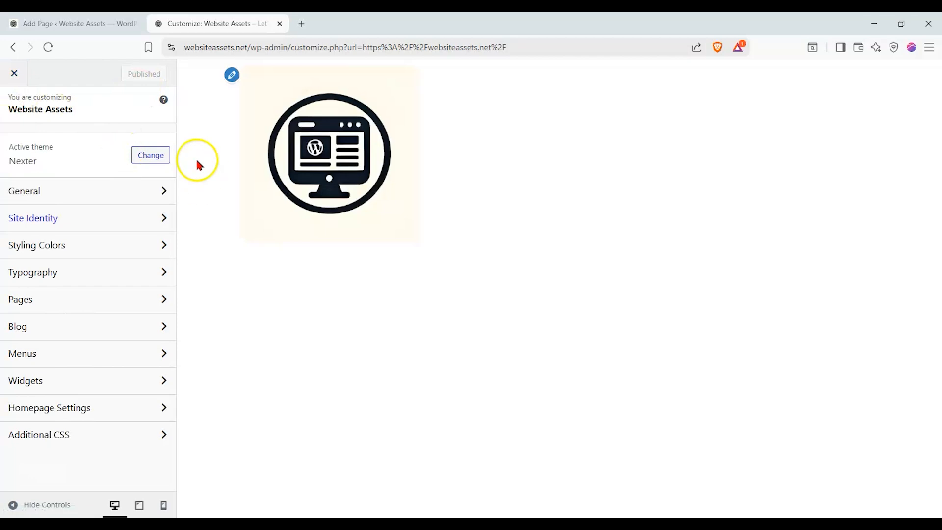
Step: Switch to the C&C front page editor and look over its options, the Nexter global presets, and the page and block settings
{"action": "left_click", "coordinate": [63, 23]}
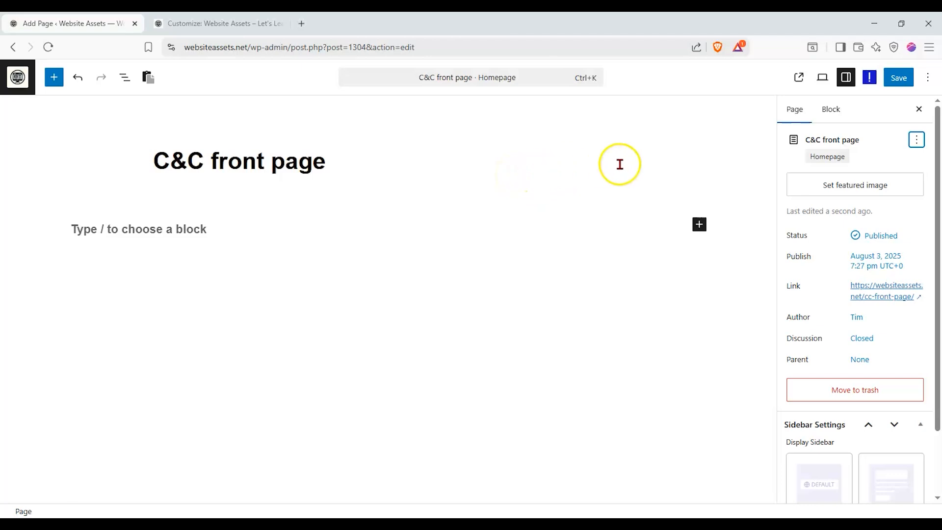
{"action": "left_click", "coordinate": [926, 84]}
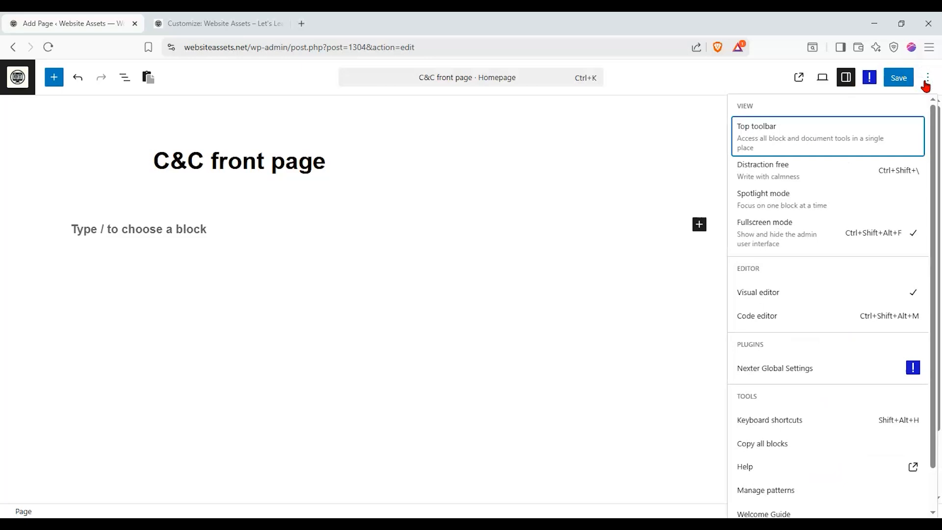
{"action": "left_click", "coordinate": [927, 78]}
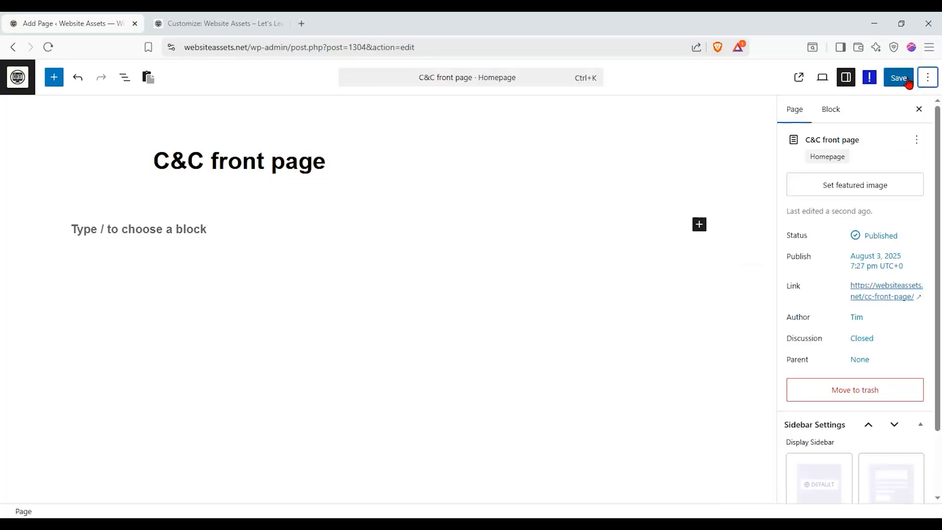
{"action": "left_click", "coordinate": [871, 79]}
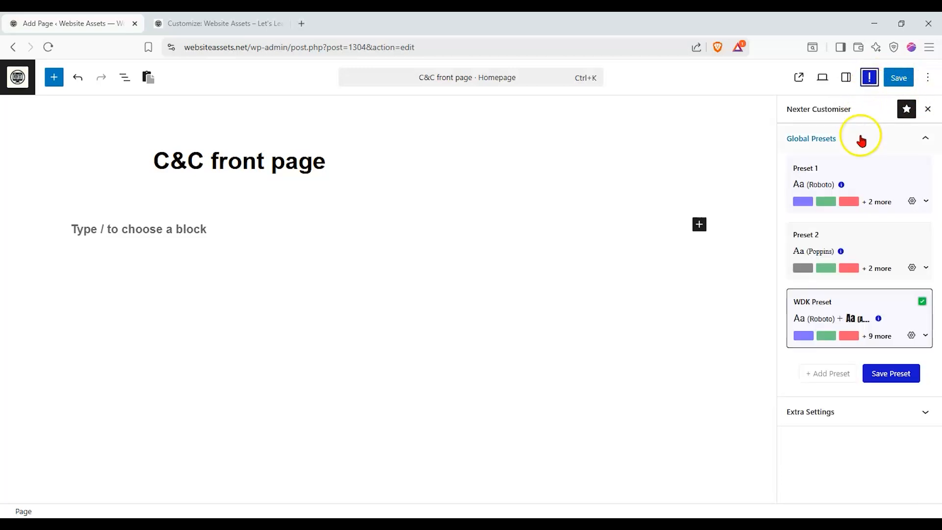
{"action": "left_click", "coordinate": [846, 82]}
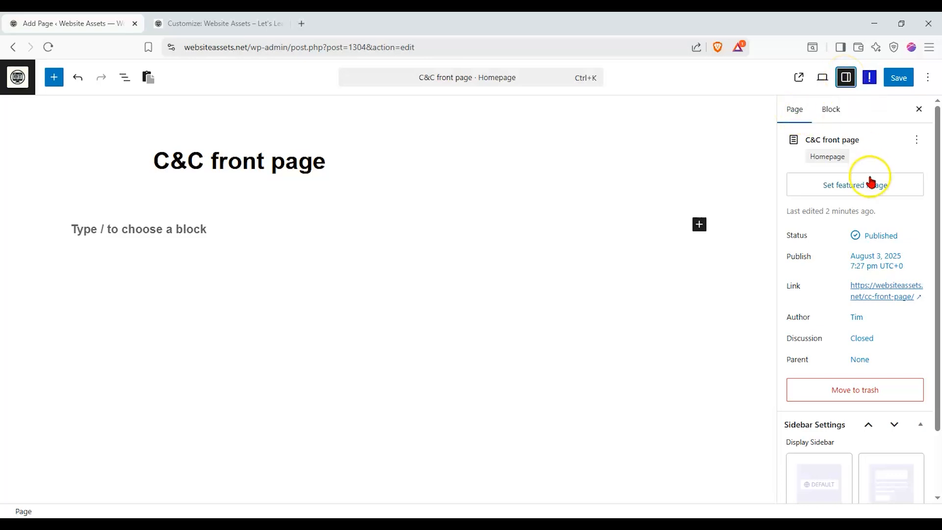
{"action": "scroll", "coordinate": [842, 273], "scroll_direction": "down", "scroll_amount": 2}
{"action": "scroll", "coordinate": [840, 276], "scroll_direction": "up", "scroll_amount": 2}
{"action": "left_click", "coordinate": [833, 109]}
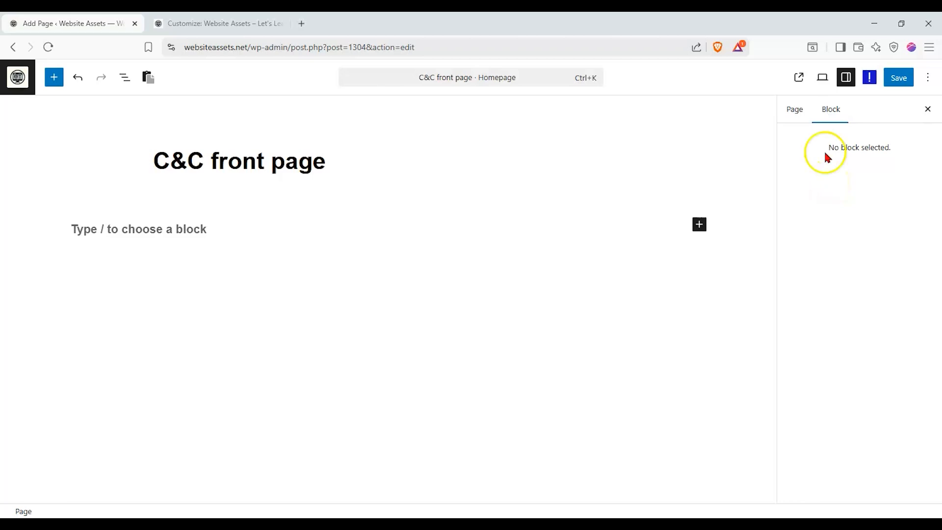
Step: Preview the C&C front page in the tablet, mobile and desktop views and on the live site
{"action": "left_click", "coordinate": [827, 77]}
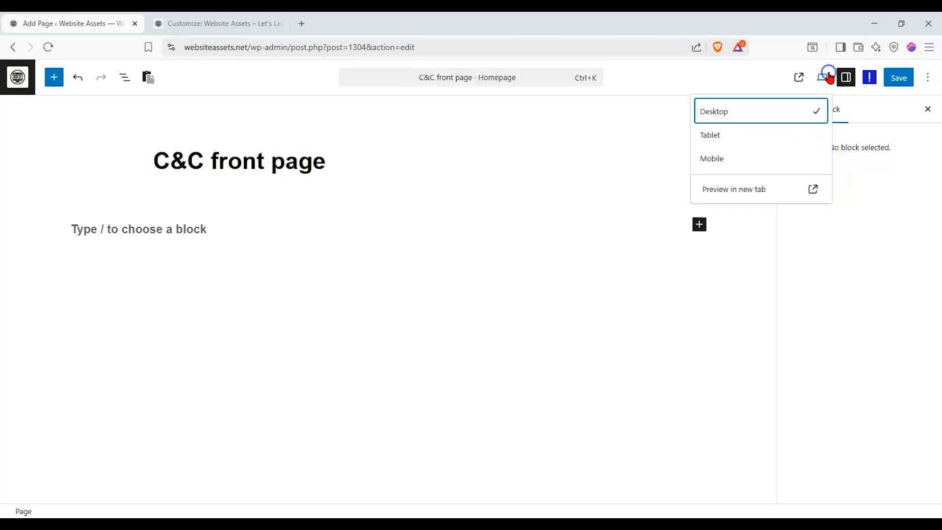
{"action": "left_click", "coordinate": [728, 140]}
{"action": "left_click", "coordinate": [730, 156]}
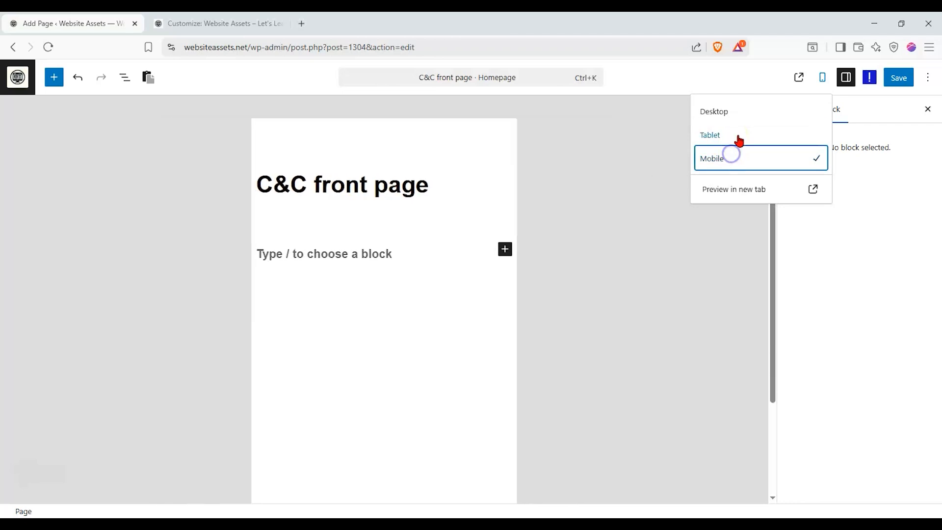
{"action": "left_click", "coordinate": [750, 117]}
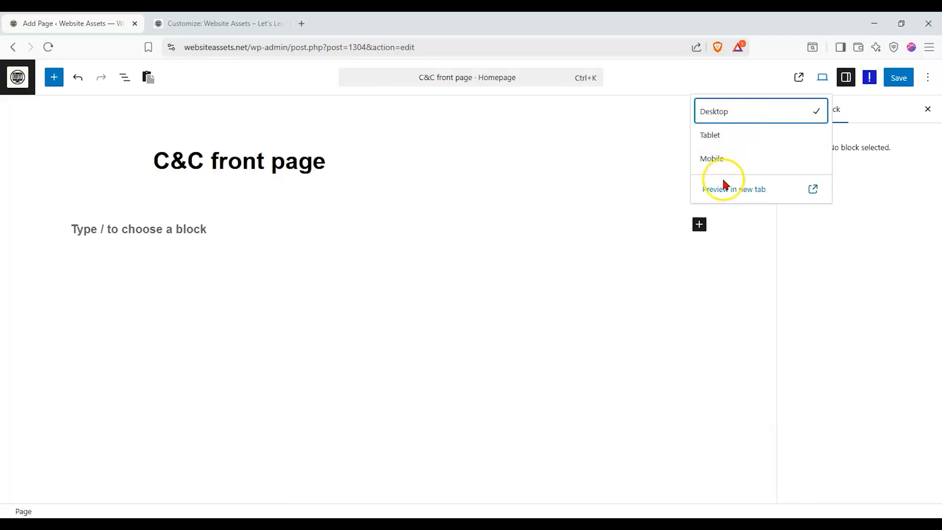
{"action": "left_click", "coordinate": [798, 78]}
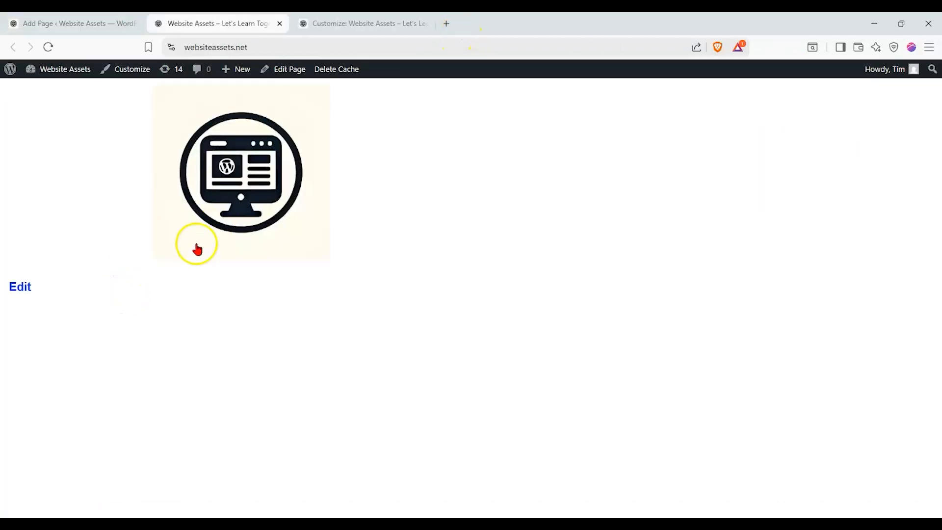
{"action": "left_click", "coordinate": [66, 24]}
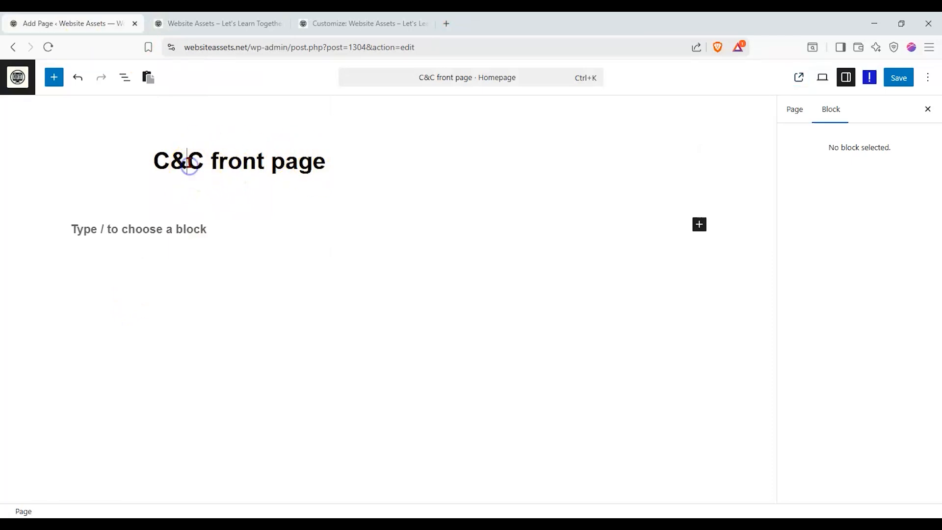
Step: Add a paragraph reading "dfhg" below the page title and check its block settings
{"action": "left_click", "coordinate": [218, 225]}
{"action": "type", "text": "dfhg"}
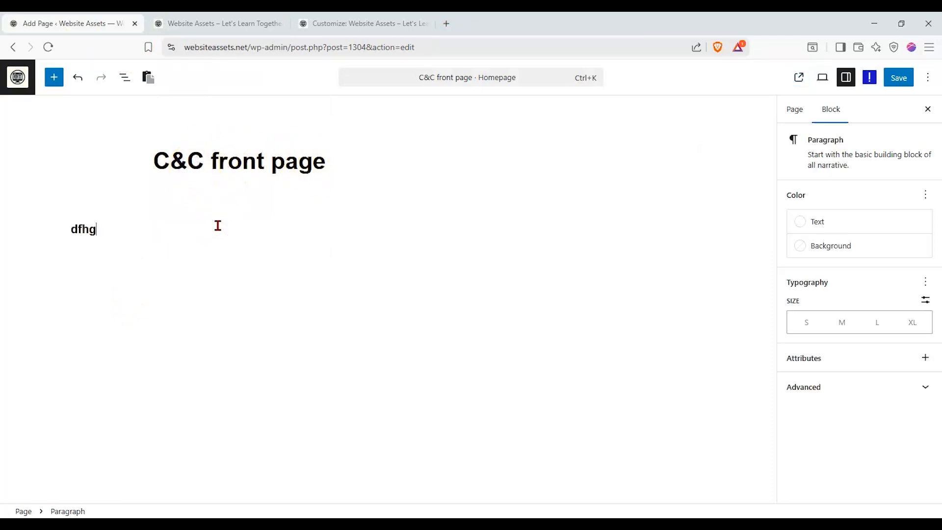
{"action": "key", "text": "ctrl+a"}
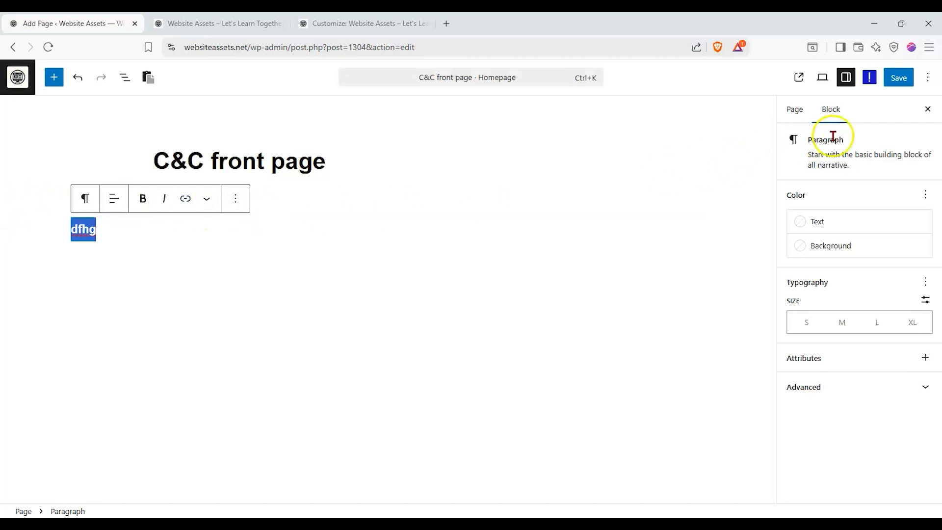
{"action": "left_click", "coordinate": [793, 141]}
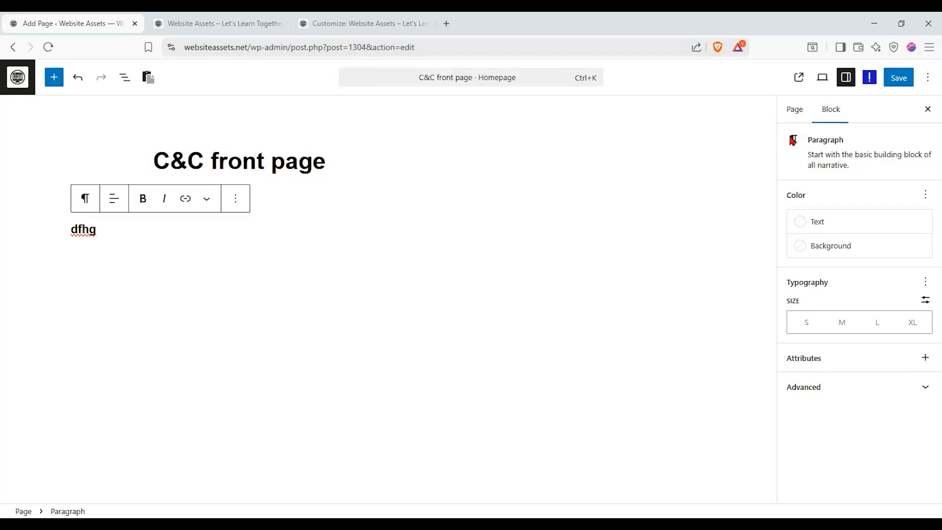
Step: Try Theme Color 1 as the paragraph's text color and reset it
{"action": "left_click", "coordinate": [840, 224]}
{"action": "left_click", "coordinate": [630, 328]}
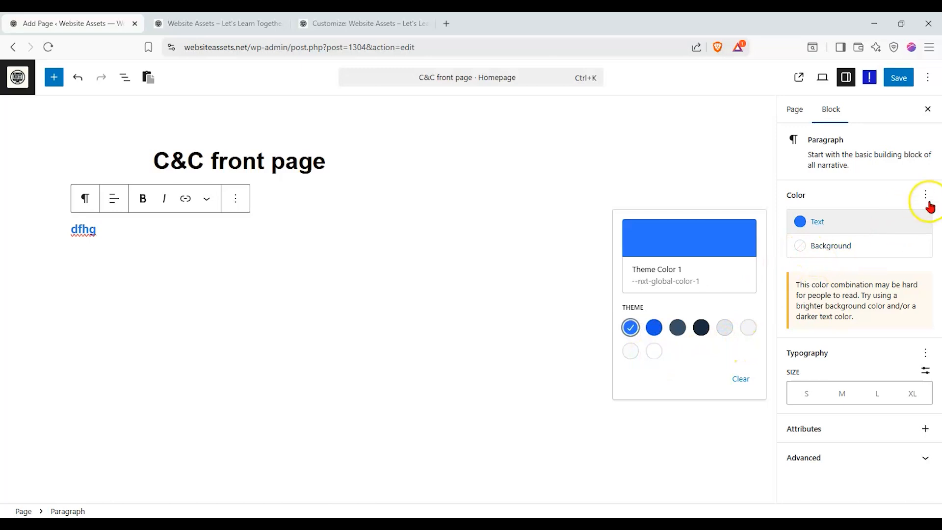
{"action": "left_click", "coordinate": [920, 225]}
Step: Give the "dfhg" paragraph a custom light blue text color and set its size to XL
{"action": "left_click", "coordinate": [841, 224]}
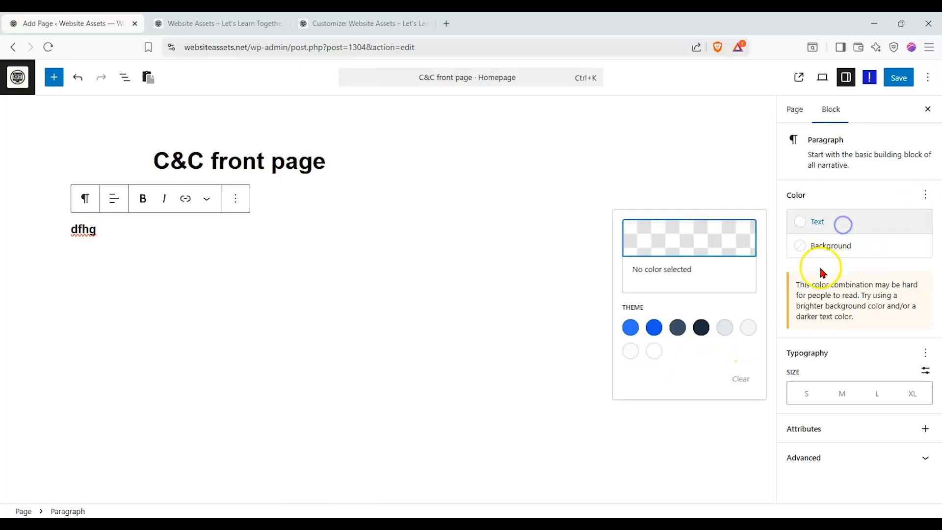
{"action": "left_click", "coordinate": [701, 327]}
{"action": "left_click", "coordinate": [708, 241]}
{"action": "left_click_drag", "start_coordinate": [501, 269], "coordinate": [521, 238]}
{"action": "left_click", "coordinate": [770, 278]}
{"action": "left_click", "coordinate": [909, 396]}
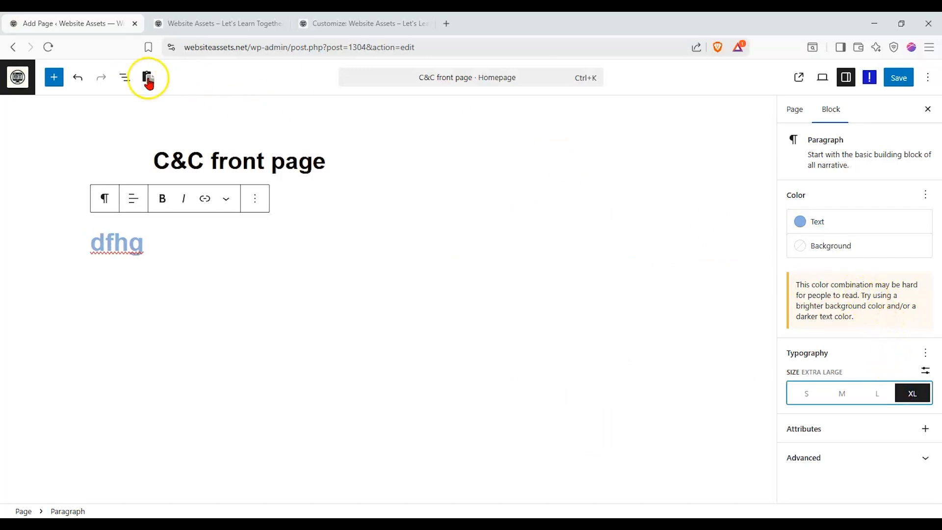
Step: Examine the page's structure in the List View and Outline, and select the paragraph there
{"action": "left_click", "coordinate": [124, 79]}
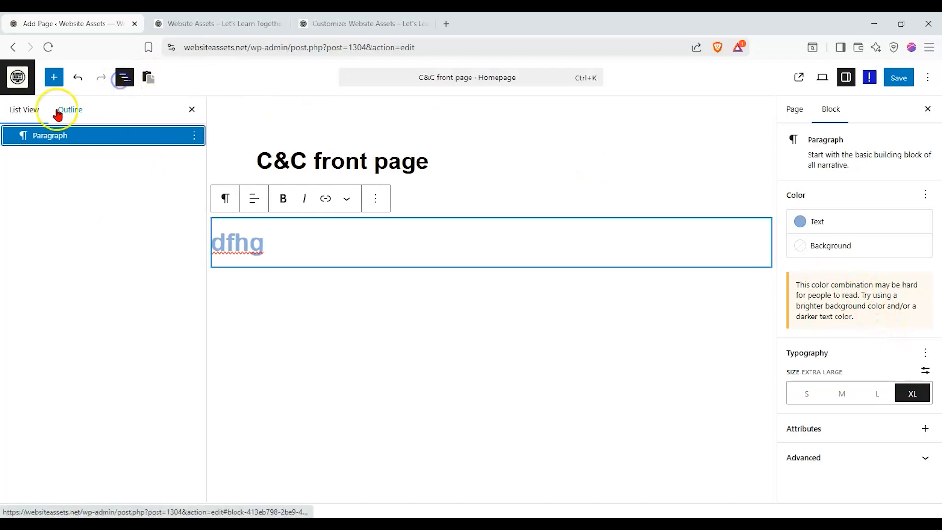
{"action": "left_click", "coordinate": [53, 111]}
{"action": "left_click", "coordinate": [13, 109]}
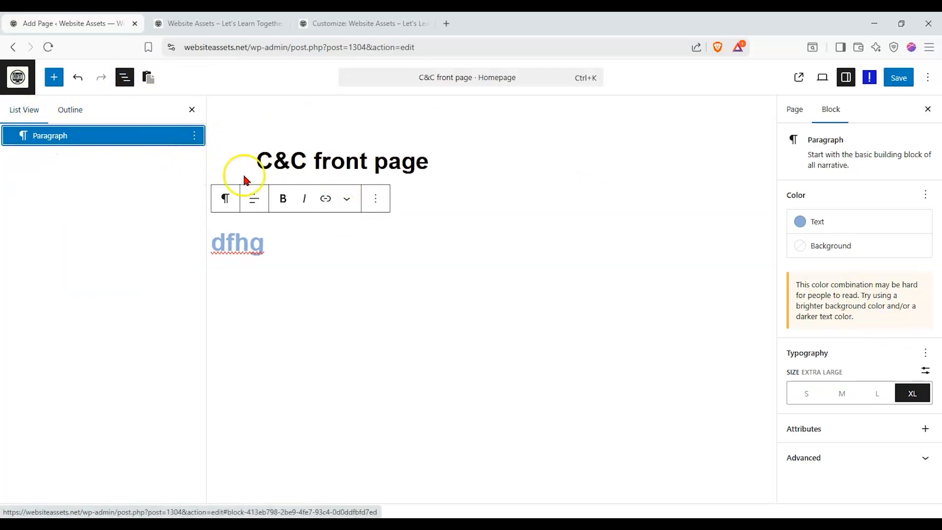
{"action": "left_click", "coordinate": [85, 139]}
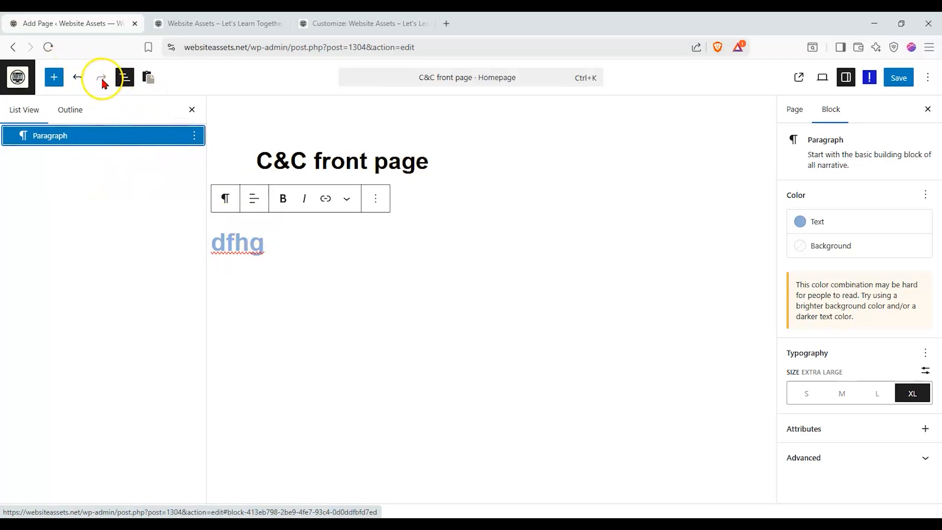
Step: Look through the block inserter's blocks, saved patterns and media sources
{"action": "left_click", "coordinate": [58, 81]}
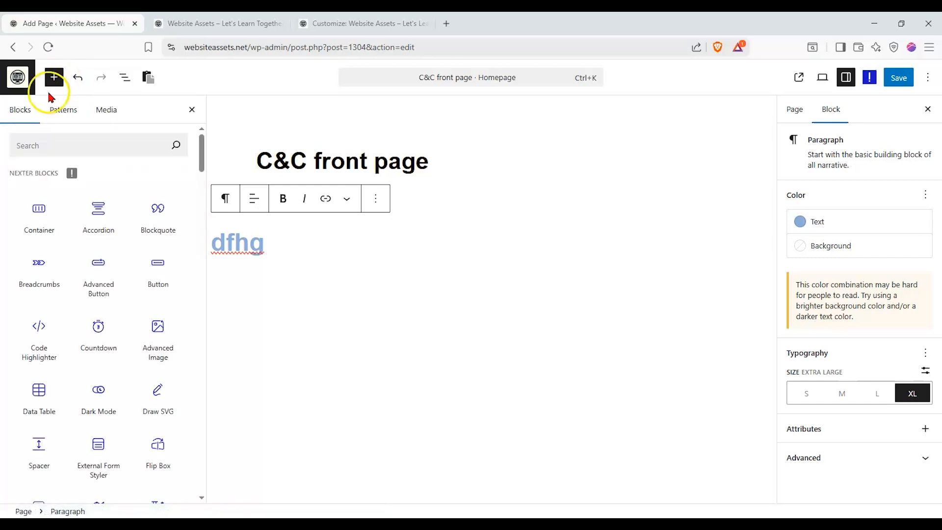
{"action": "left_click", "coordinate": [67, 106]}
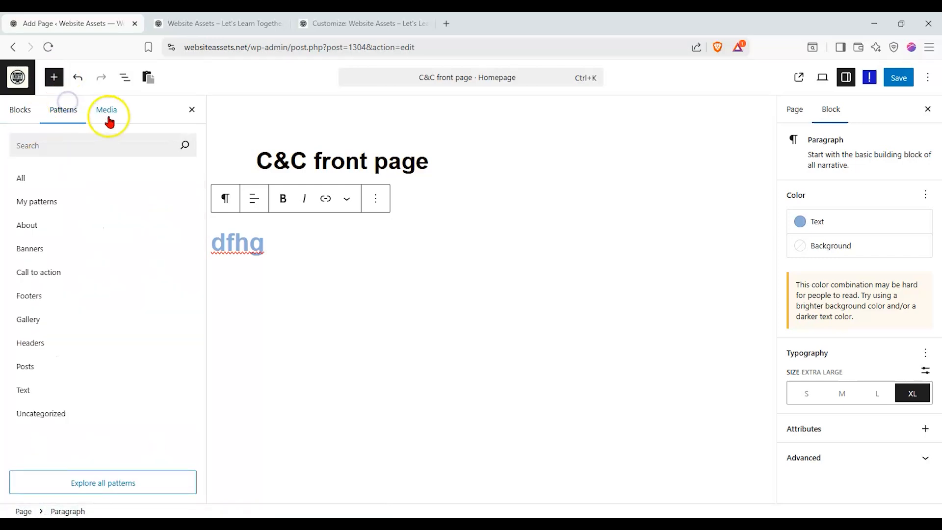
{"action": "left_click", "coordinate": [65, 203]}
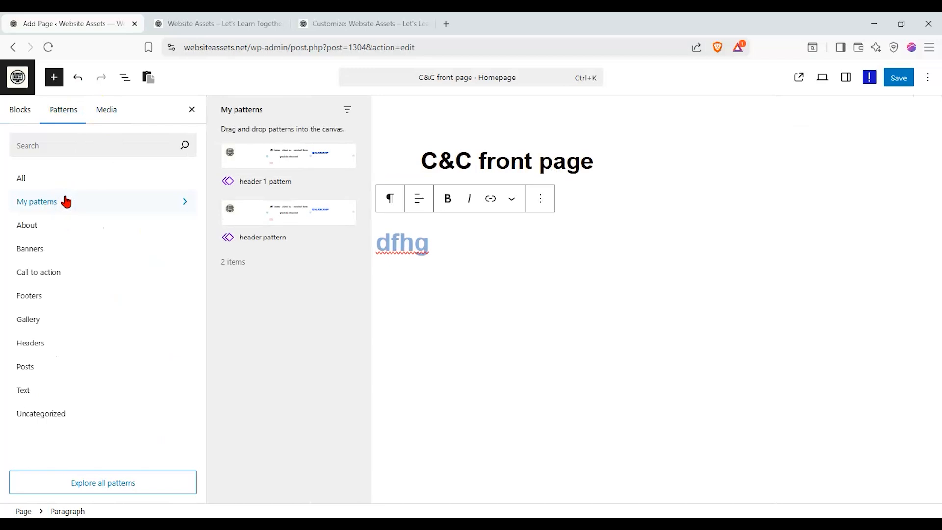
{"action": "left_click", "coordinate": [107, 112]}
{"action": "left_click", "coordinate": [6, 116]}
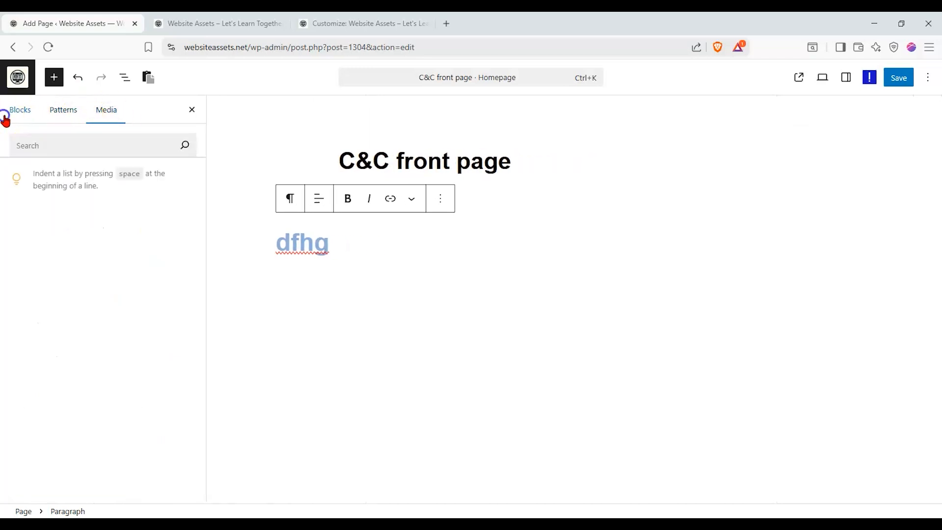
{"action": "left_click", "coordinate": [93, 118]}
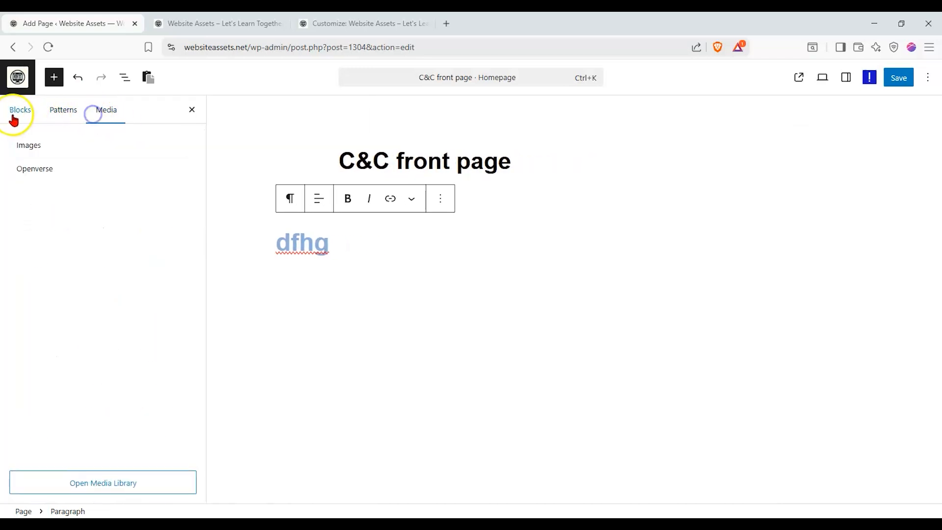
{"action": "left_click", "coordinate": [34, 146]}
{"action": "left_click", "coordinate": [18, 118]}
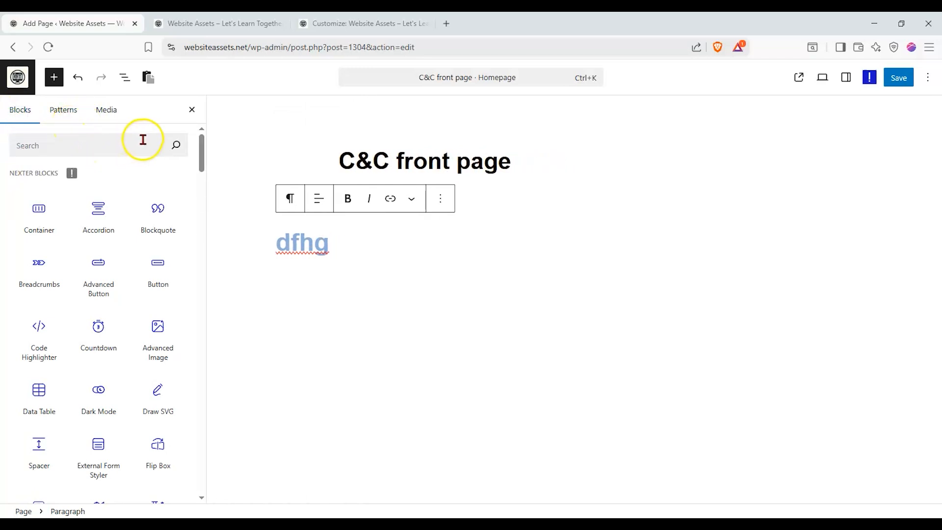
Step: Browse the available block categories, from Nexter Blocks through Design and Widgets to Theme
{"action": "left_click_drag", "start_coordinate": [9, 172], "coordinate": [57, 173]}
{"action": "left_click", "coordinate": [57, 173]}
{"action": "left_click_drag", "start_coordinate": [191, 157], "coordinate": [220, 360]}
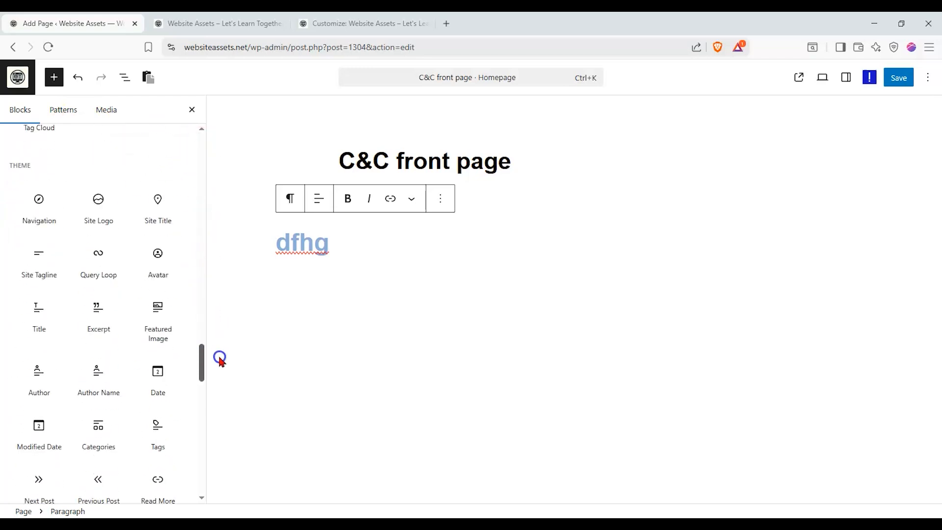
{"action": "scroll", "coordinate": [98, 275], "scroll_direction": "up", "scroll_amount": 10}
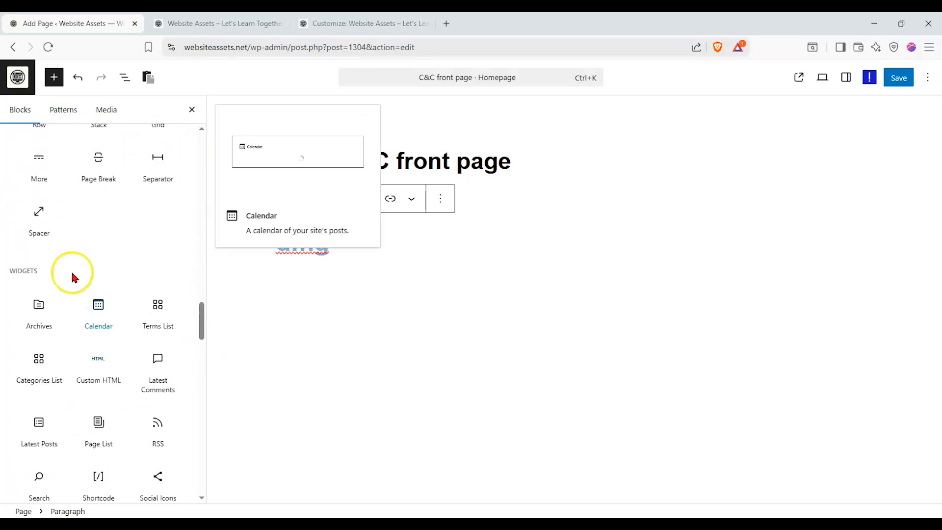
{"action": "scroll", "coordinate": [36, 309], "scroll_direction": "up", "scroll_amount": 5}
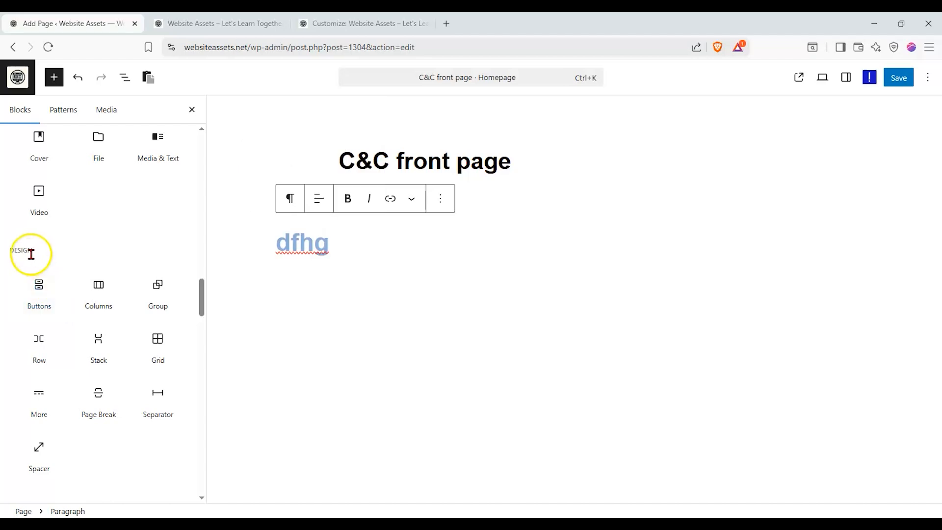
{"action": "scroll", "coordinate": [30, 254], "scroll_direction": "up", "scroll_amount": 4}
{"action": "left_click_drag", "start_coordinate": [201, 281], "coordinate": [201, 117]}
Step: Search the blocks for "paragra", insert the Nexter Paragraph block below the existing text and design it from scratch
{"action": "left_click", "coordinate": [87, 148]}
{"action": "type", "text": "paragra"}
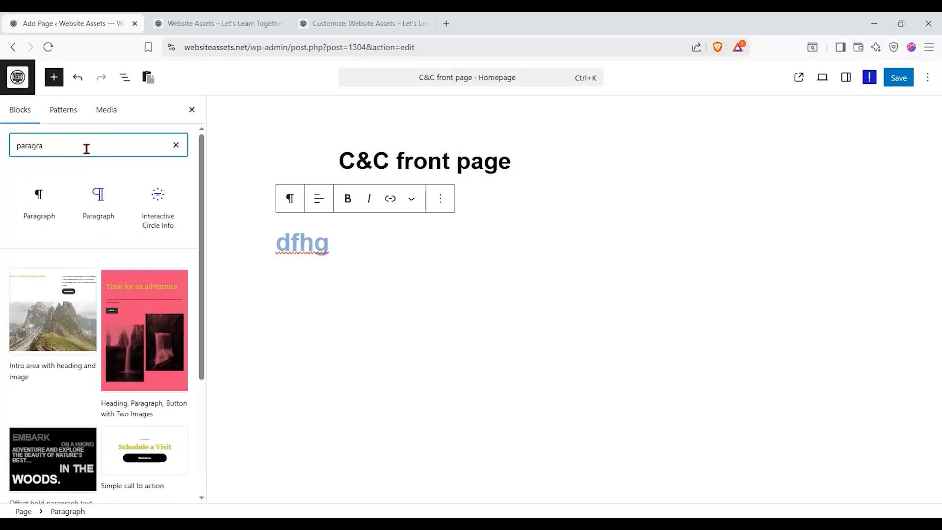
{"action": "left_click", "coordinate": [98, 201]}
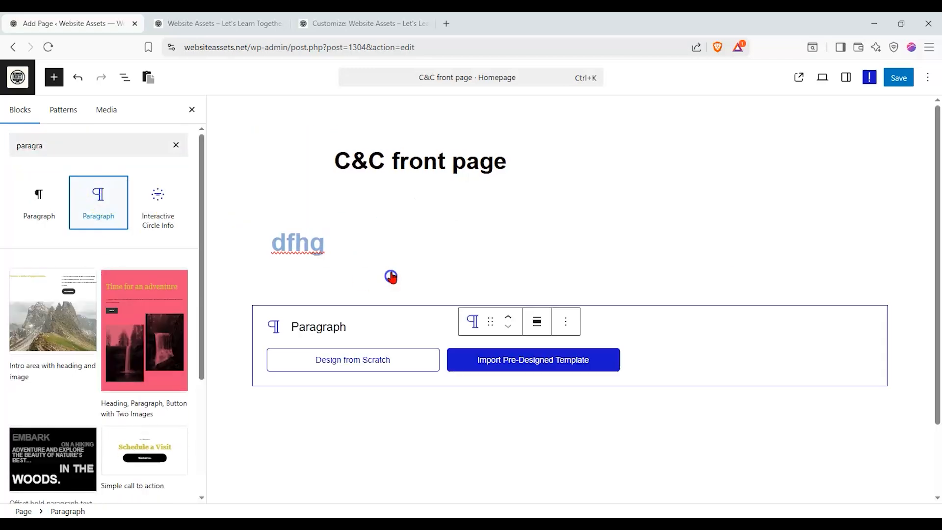
{"action": "left_click", "coordinate": [327, 363]}
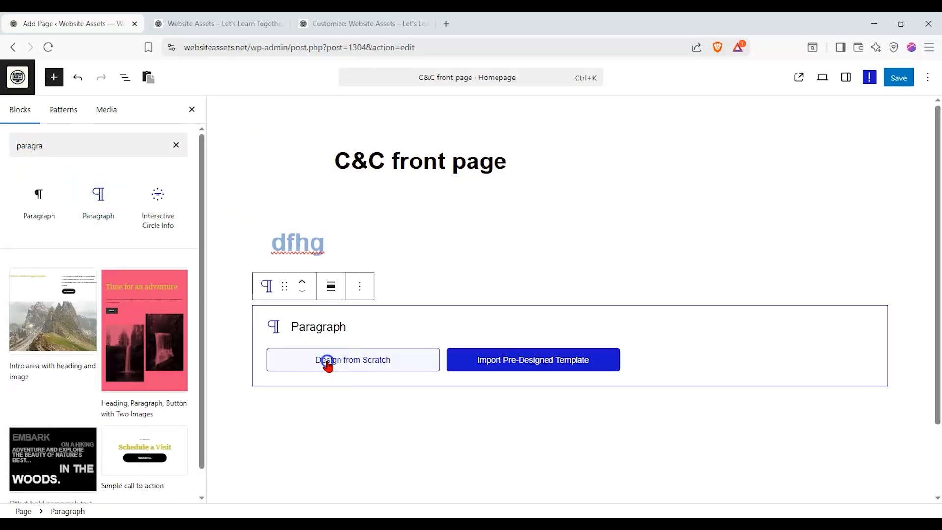
Step: Show the block settings beside the page and select the Nexter Paragraph block in the List View
{"action": "left_click", "coordinate": [847, 79]}
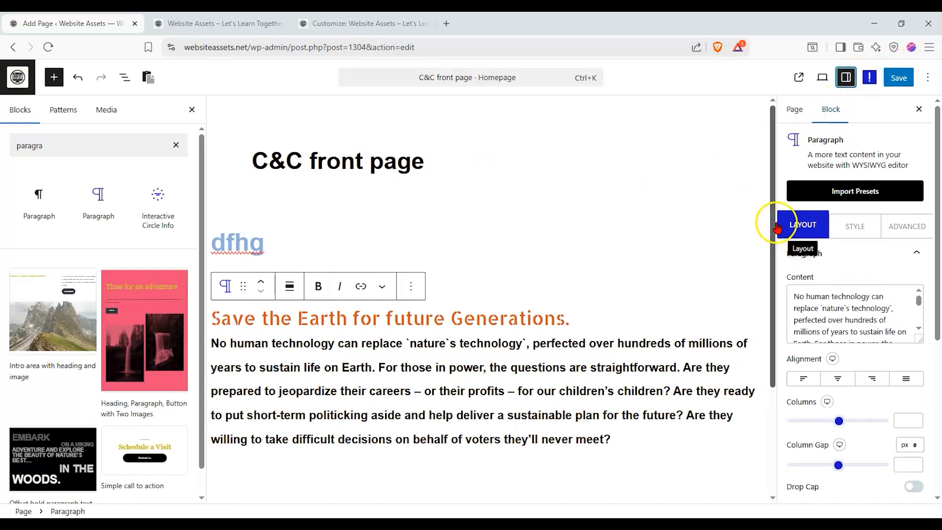
{"action": "scroll", "coordinate": [888, 300], "scroll_direction": "down", "scroll_amount": 5}
{"action": "scroll", "coordinate": [888, 300], "scroll_direction": "up", "scroll_amount": 5}
{"action": "left_click", "coordinate": [125, 77]}
{"action": "left_click", "coordinate": [63, 135]}
{"action": "left_click", "coordinate": [58, 155]}
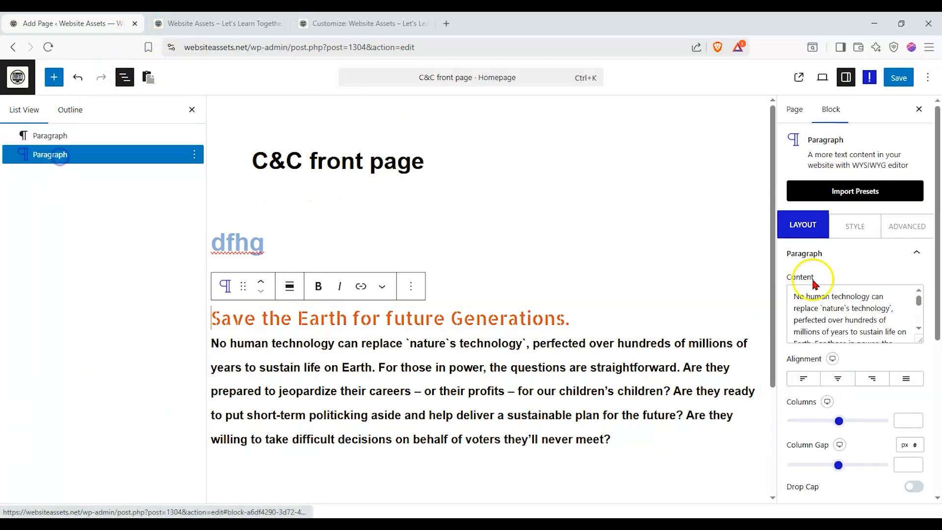
Step: Examine the Nexter Paragraph block's Layout, Style and Advanced settings
{"action": "left_click", "coordinate": [856, 231]}
{"action": "left_click", "coordinate": [905, 231]}
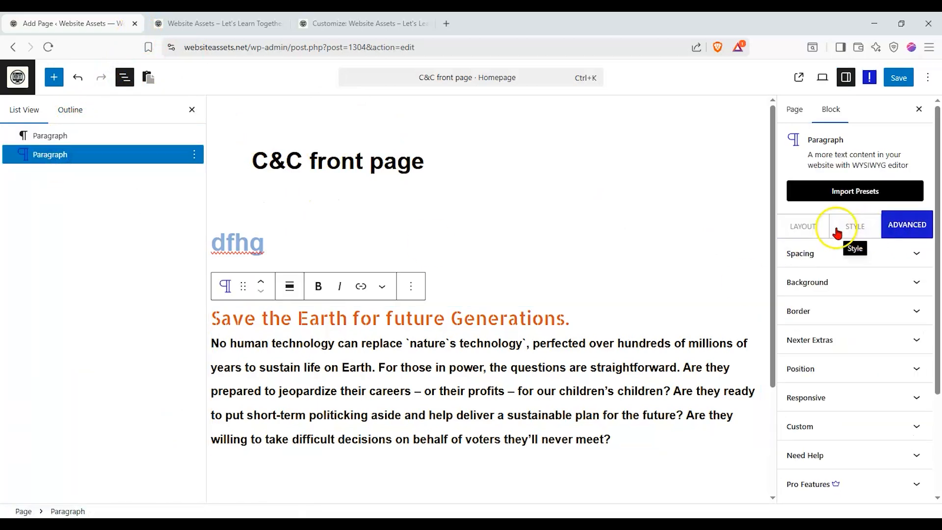
{"action": "left_click", "coordinate": [815, 226]}
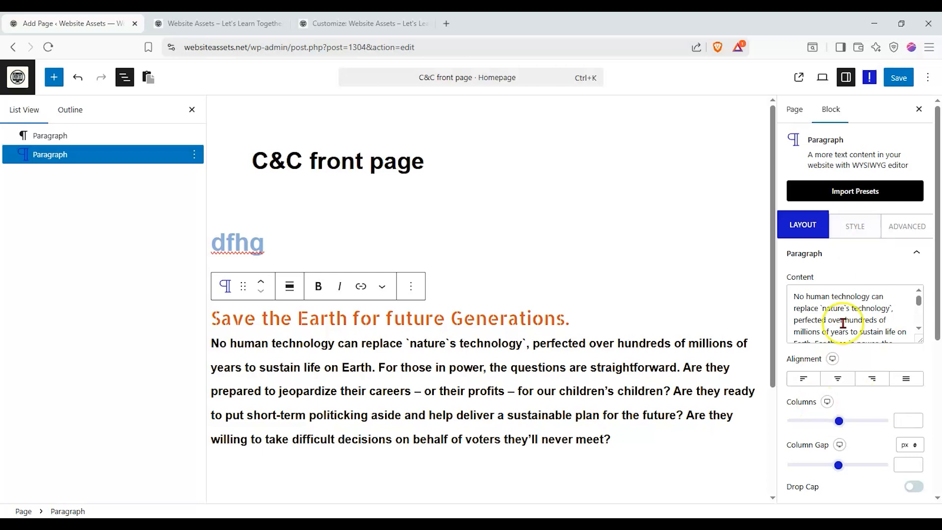
{"action": "left_click", "coordinate": [855, 229]}
{"action": "left_click", "coordinate": [809, 235]}
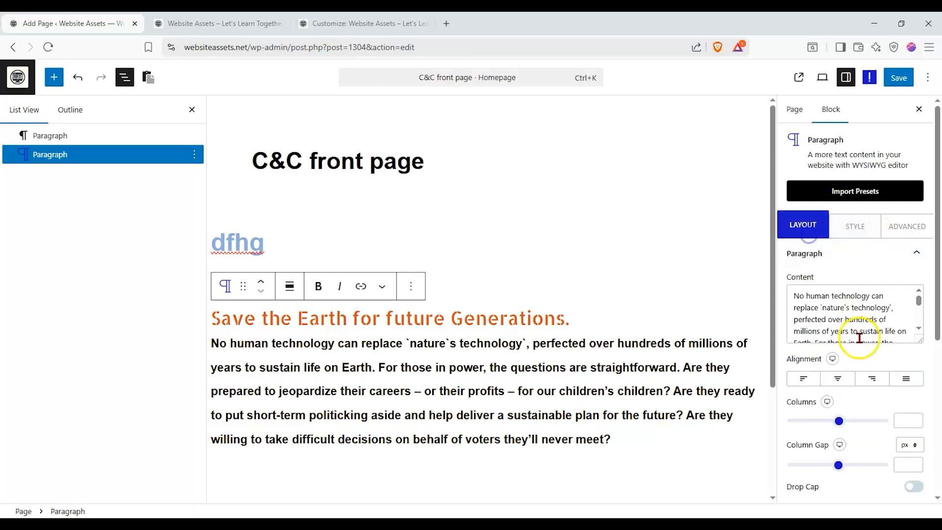
{"action": "scroll", "coordinate": [857, 331], "scroll_direction": "down", "scroll_amount": 8}
{"action": "scroll", "coordinate": [854, 363], "scroll_direction": "up", "scroll_amount": 5}
{"action": "left_click", "coordinate": [861, 230]}
{"action": "left_click", "coordinate": [895, 230]}
Step: Compare the settings of the core Paragraph block with those of the Nexter Paragraph block
{"action": "left_click", "coordinate": [404, 256]}
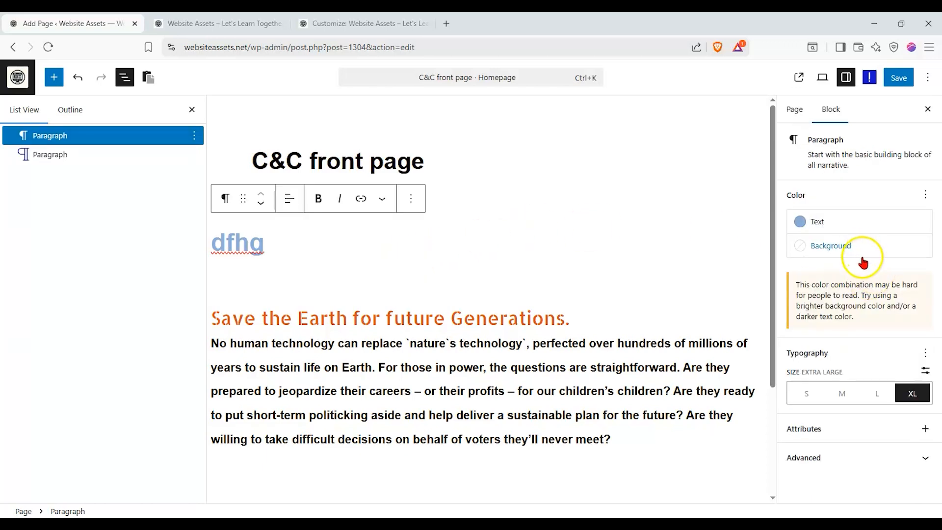
{"action": "left_click", "coordinate": [104, 154]}
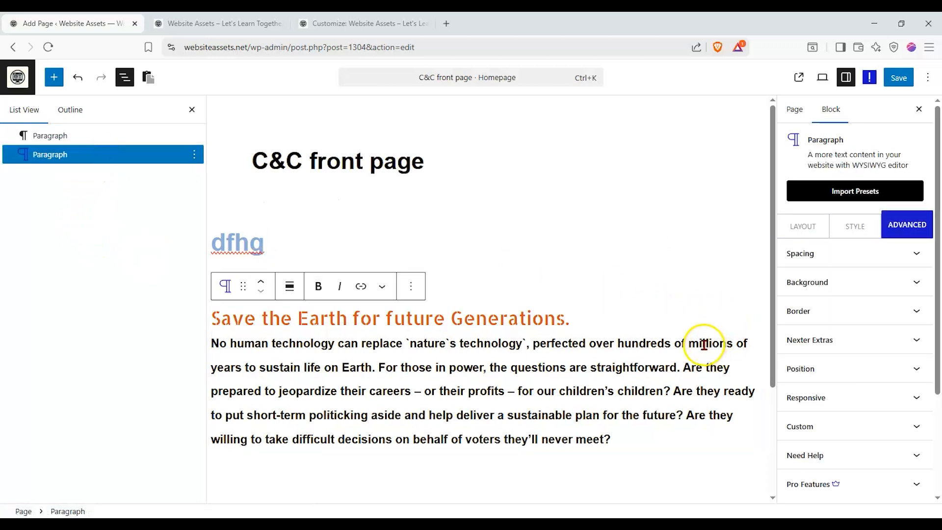
{"action": "left_click", "coordinate": [809, 233]}
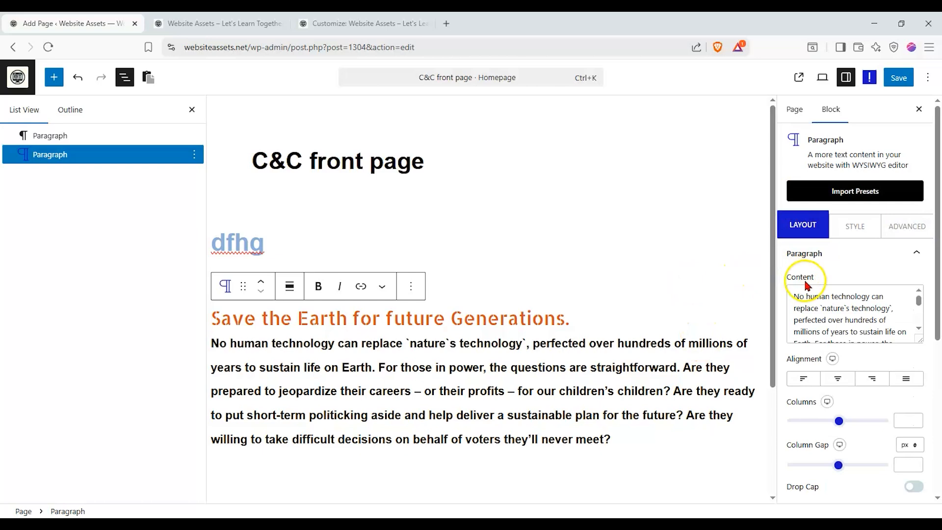
{"action": "left_click", "coordinate": [58, 138]}
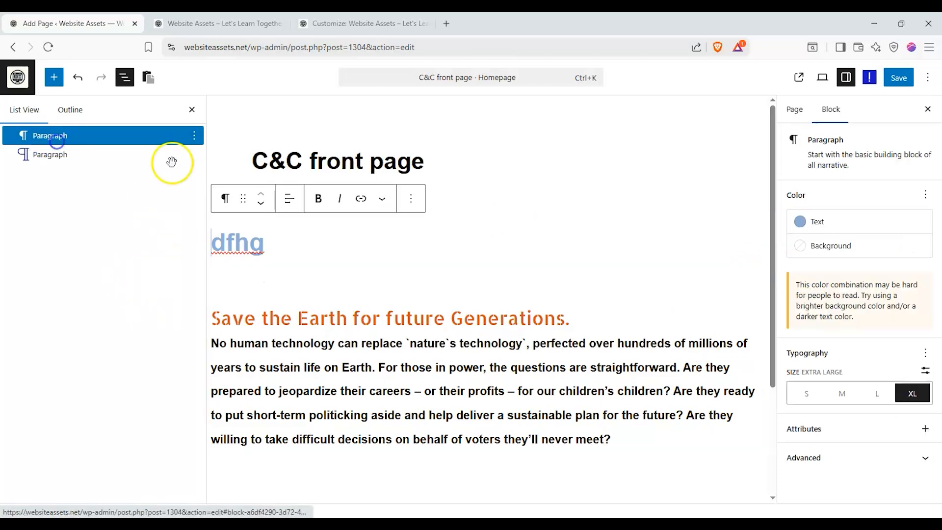
Step: Delete the Nexter Paragraph block from the page, keeping only the core Paragraph block
{"action": "left_click", "coordinate": [194, 156]}
{"action": "left_click", "coordinate": [237, 442]}
{"action": "left_click", "coordinate": [195, 135]}
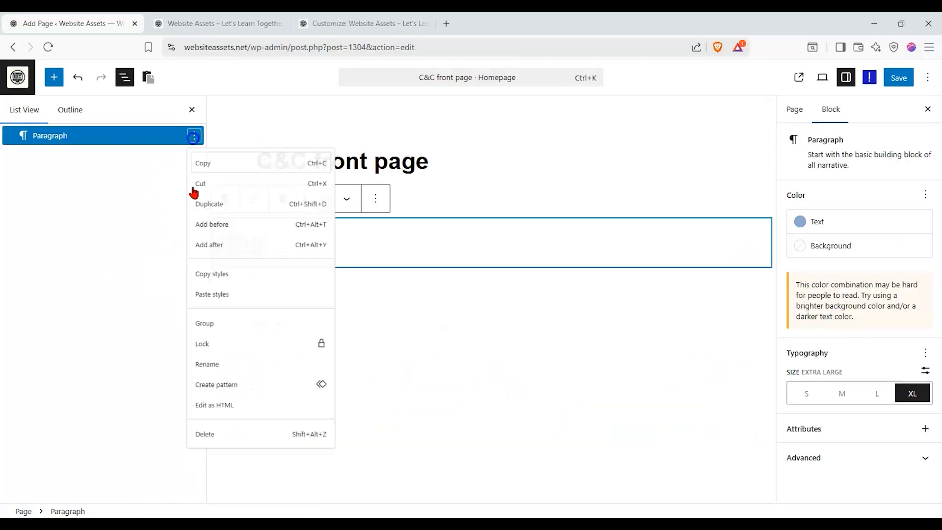
{"action": "left_click", "coordinate": [128, 138]}
Step: Center the text of the remaining paragraph
{"action": "left_click_drag", "start_coordinate": [305, 244], "coordinate": [19, 244]}
{"action": "left_click", "coordinate": [247, 196]}
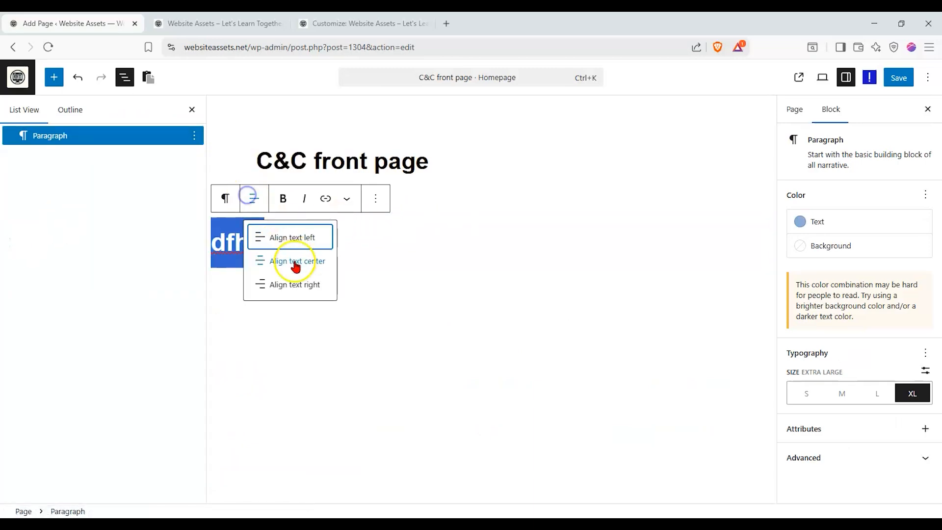
{"action": "left_click", "coordinate": [295, 260]}
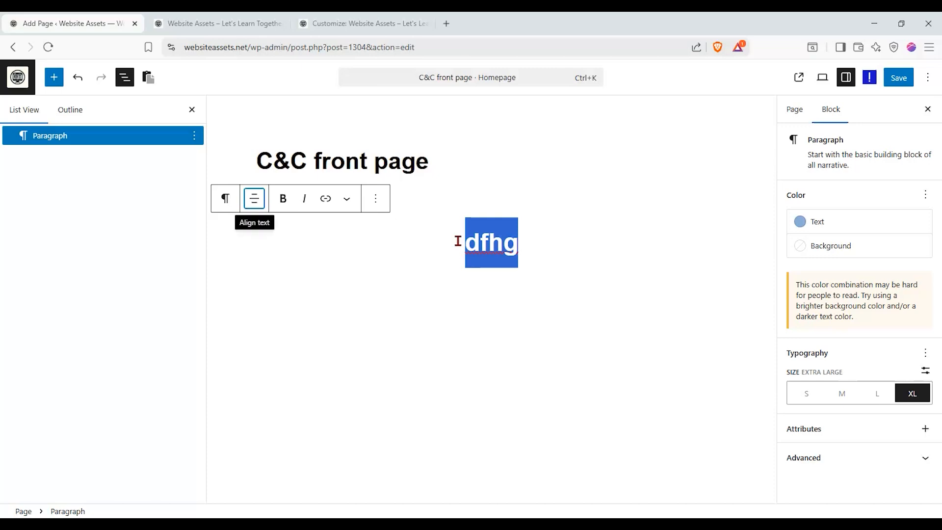
Step: Replace the paragraph's text with "404" and save the page
{"action": "left_click", "coordinate": [431, 246]}
{"action": "double_click", "coordinate": [509, 237]}
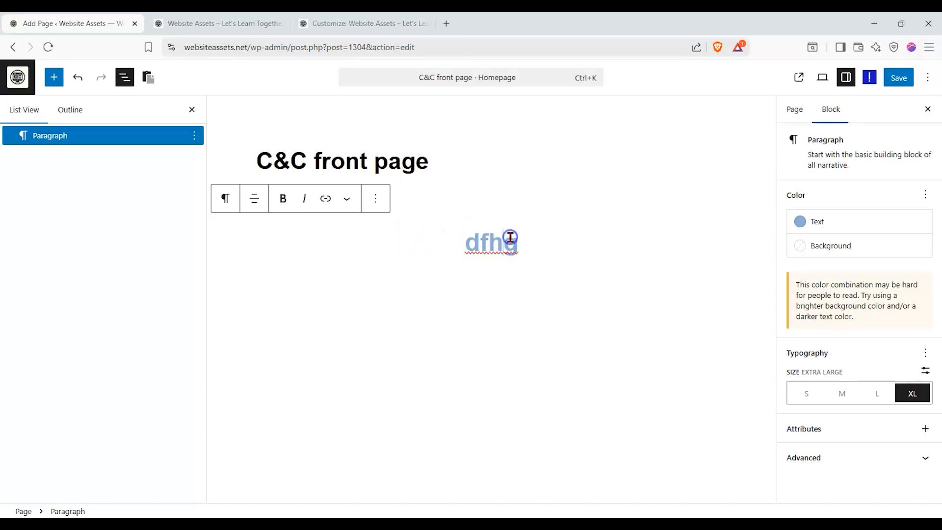
{"action": "key", "text": "BackSpace"}
{"action": "type", "text": "404"}
{"action": "left_click", "coordinate": [899, 77]}
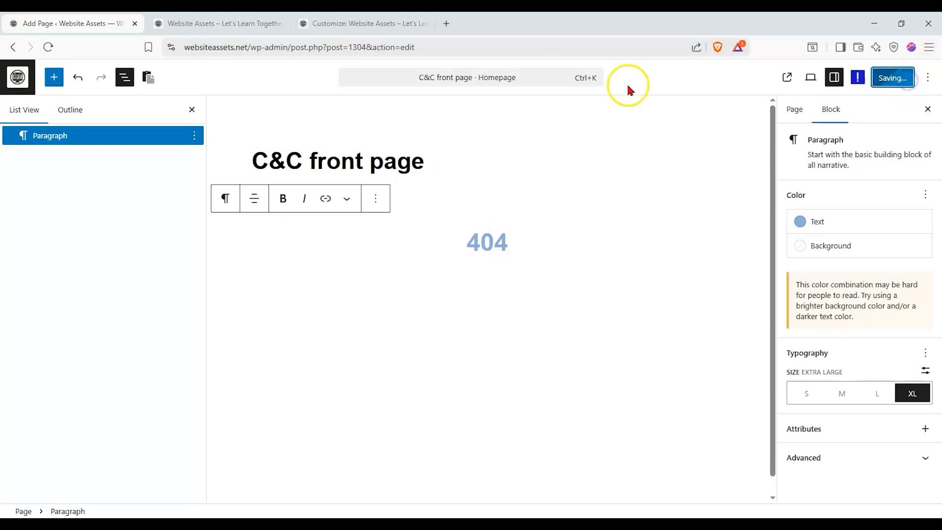
Step: Reload the live front page, check it against the editor's version and return to the editor
{"action": "left_click", "coordinate": [219, 23]}
{"action": "left_click", "coordinate": [45, 47]}
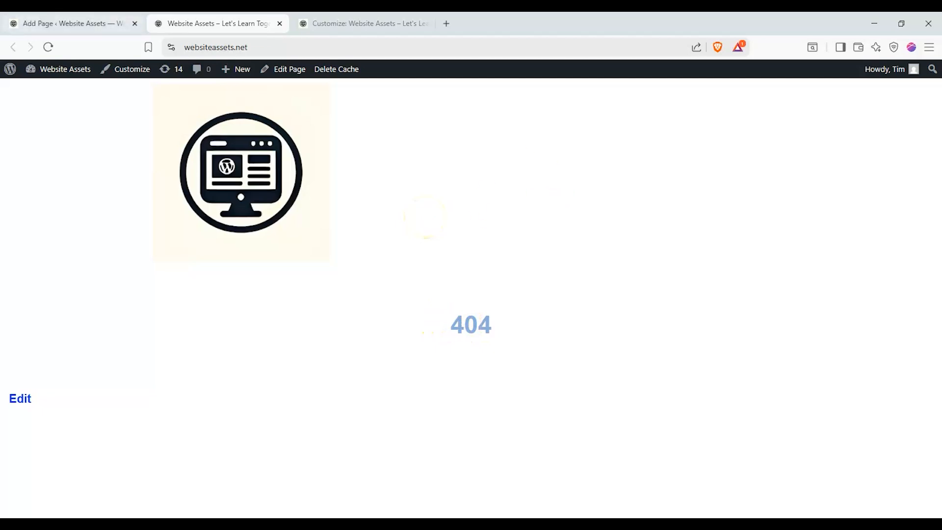
{"action": "left_click", "coordinate": [108, 23]}
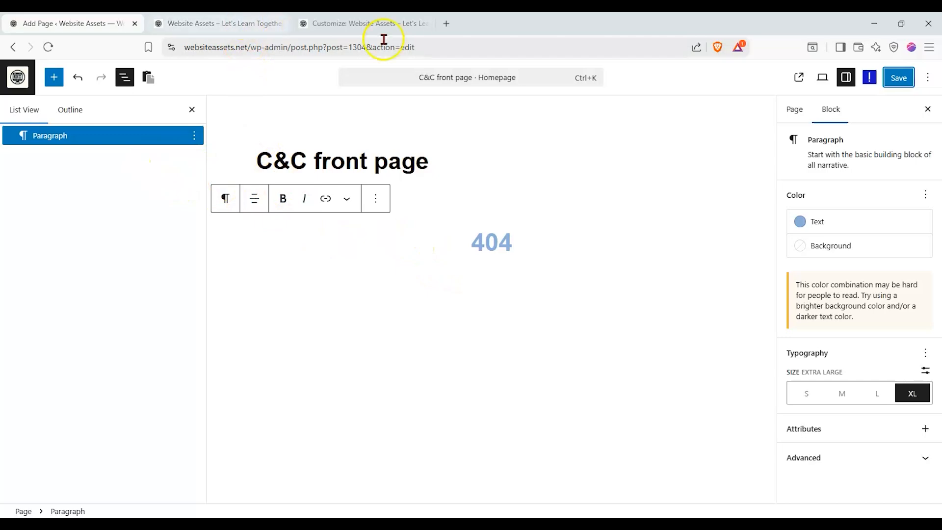
{"action": "left_click", "coordinate": [236, 25]}
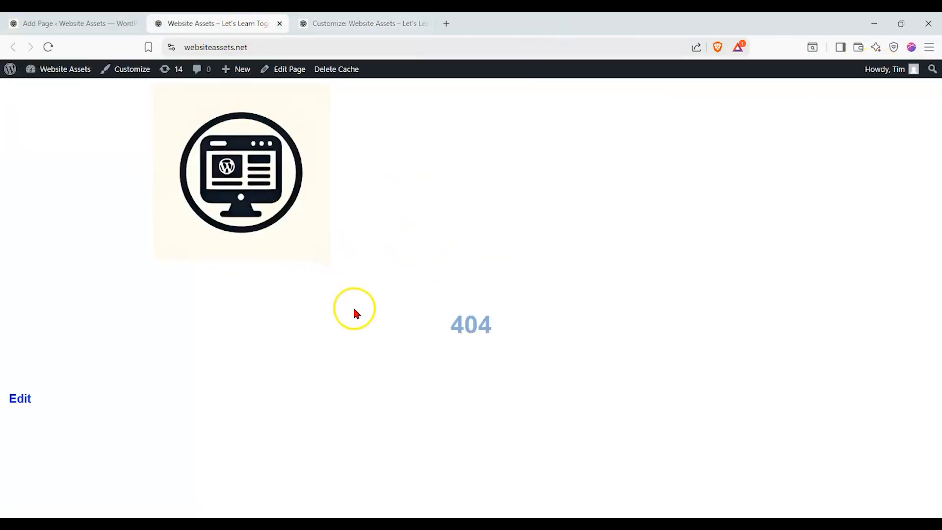
{"action": "left_click", "coordinate": [74, 23]}
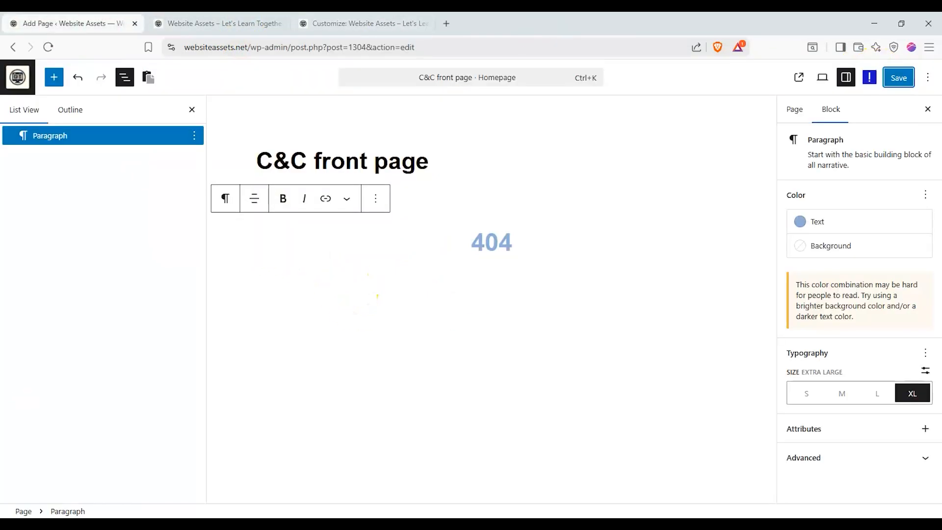
Step: Leave the page editor and open Nexter Extension's Theme Builder in the WordPress admin
{"action": "left_click", "coordinate": [8, 79]}
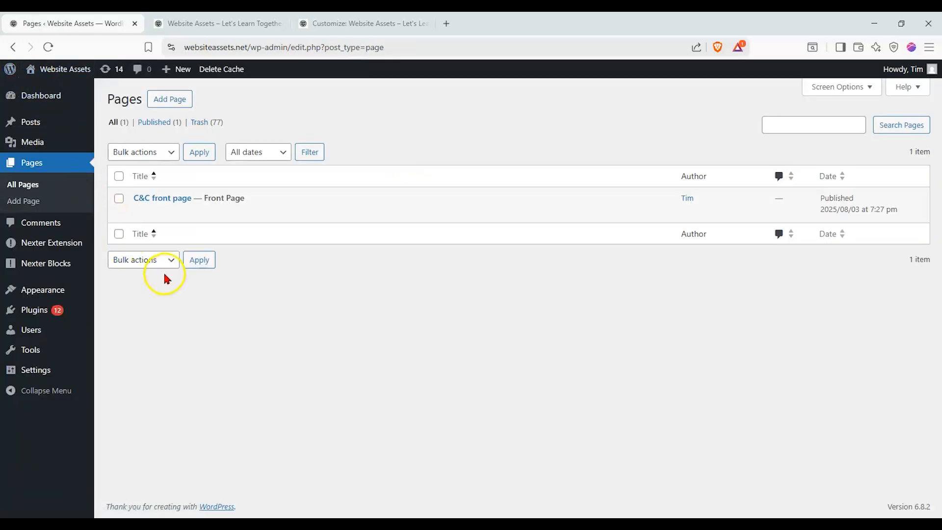
{"action": "mouse_move", "coordinate": [69, 239]}
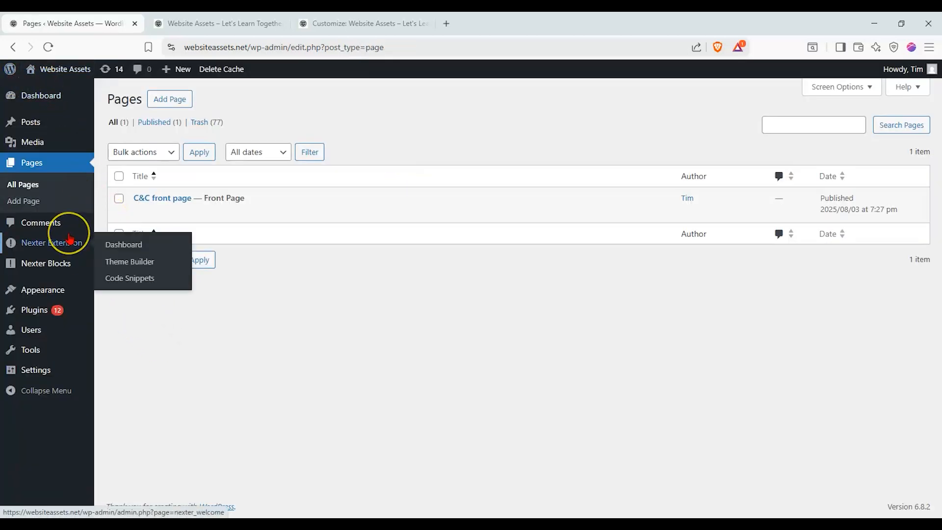
{"action": "left_click", "coordinate": [154, 248]}
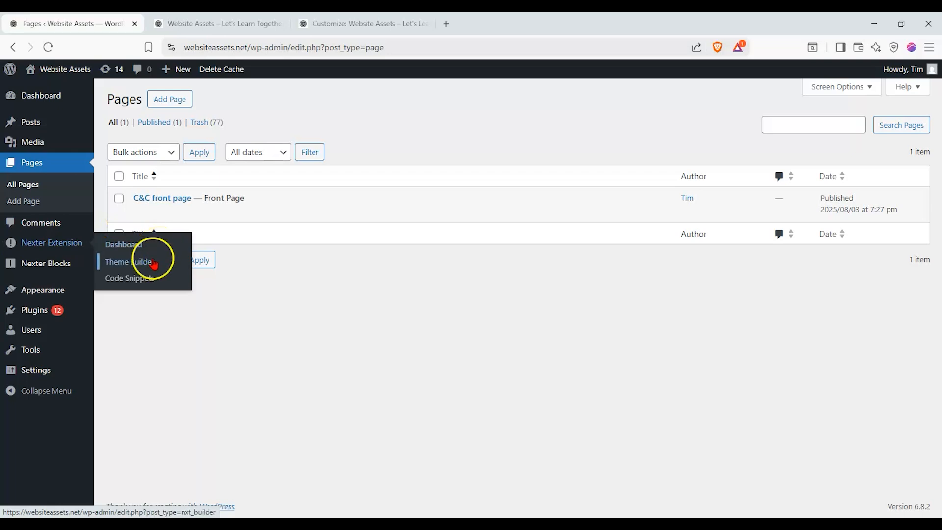
{"action": "left_click", "coordinate": [121, 263]}
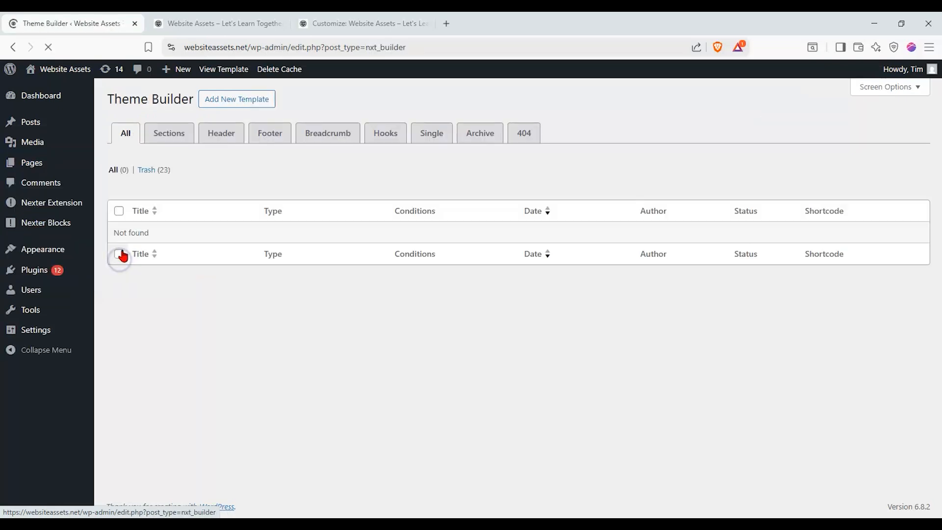
Step: Start a new Singular template named "c&c home 1" and continue to its display conditions
{"action": "left_click", "coordinate": [236, 109]}
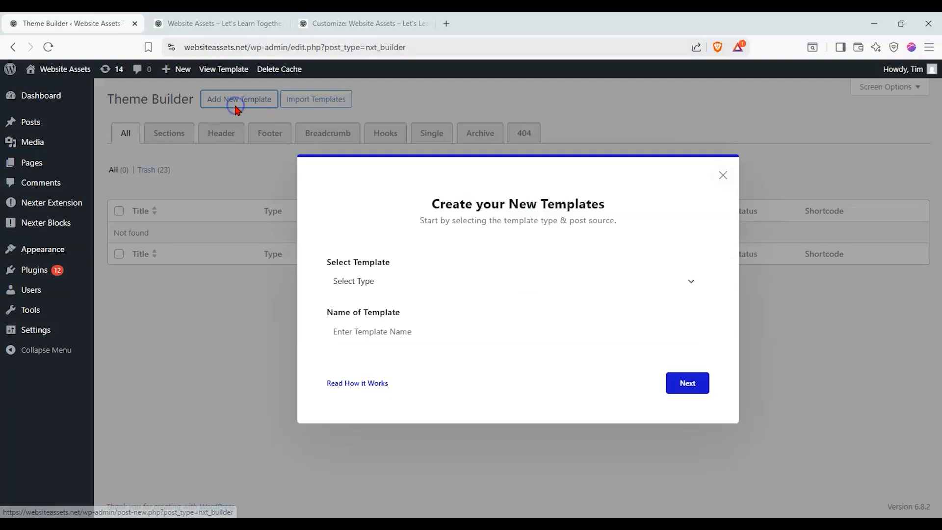
{"action": "left_click", "coordinate": [419, 282]}
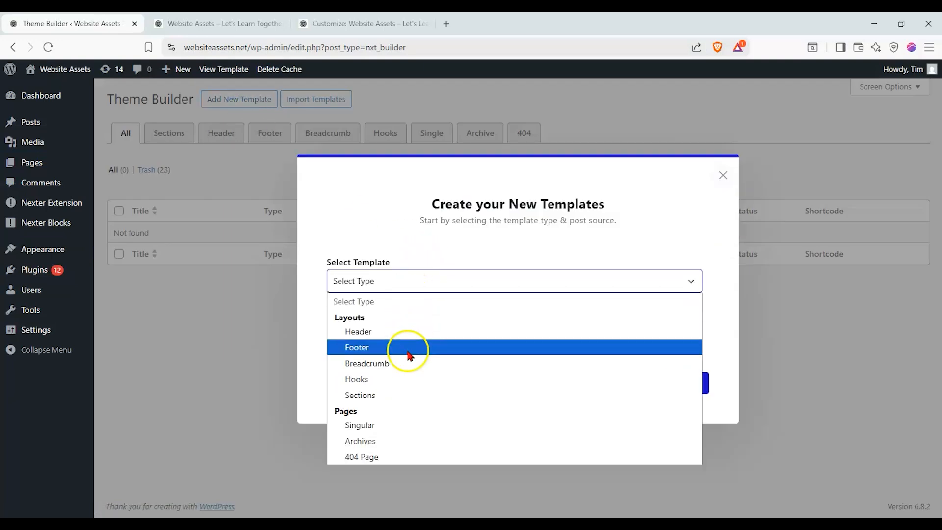
{"action": "left_click", "coordinate": [402, 425]}
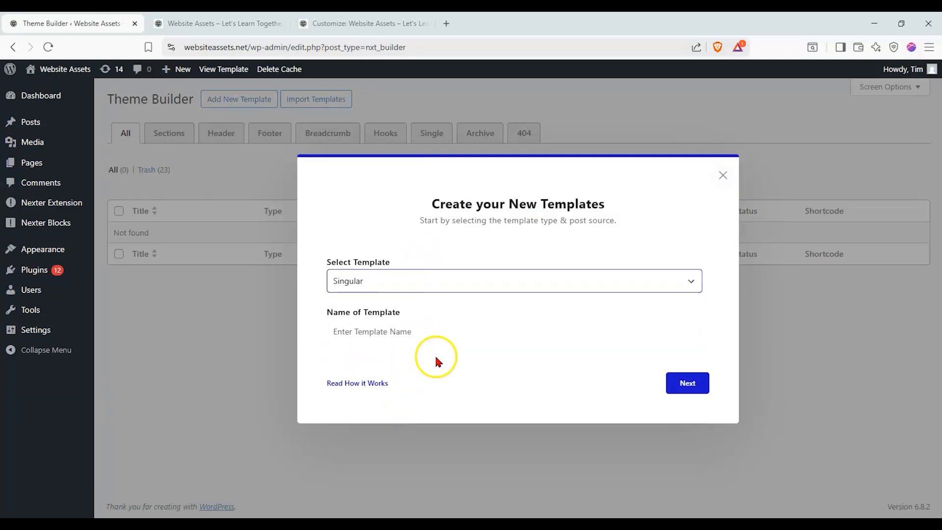
{"action": "left_click", "coordinate": [438, 335]}
{"action": "type", "text": "c&"}
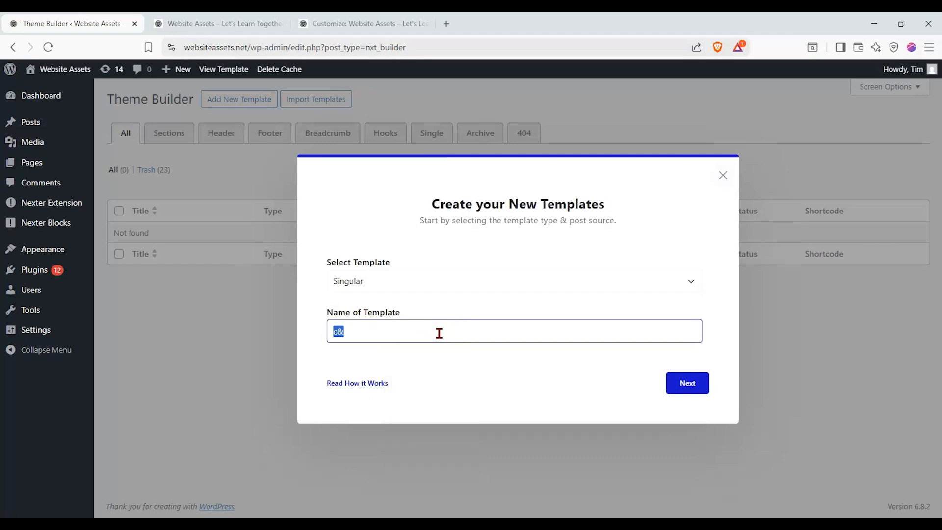
{"action": "key", "text": "BackSpace"}
{"action": "left_click", "coordinate": [679, 382]}
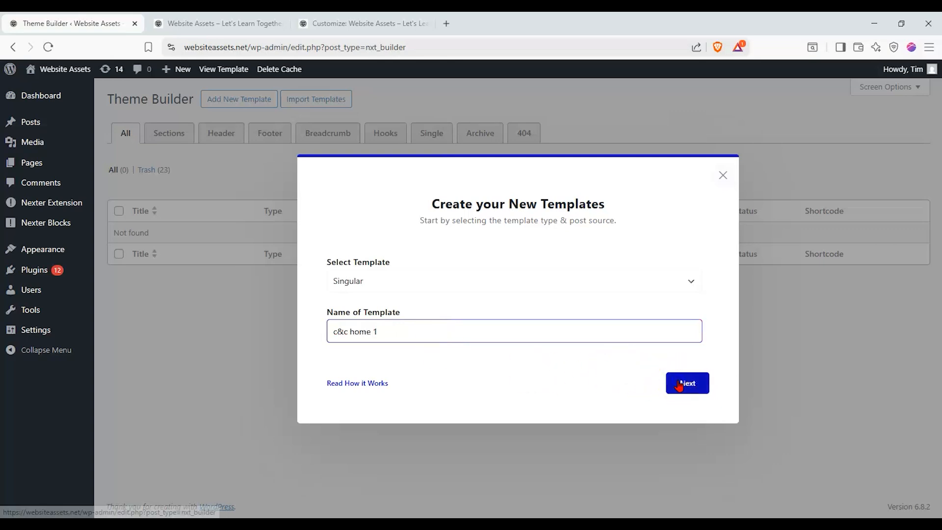
Step: Review the include/exclude and location choices of the first display condition, leaving it at Include Front Page
{"action": "left_click", "coordinate": [349, 257]}
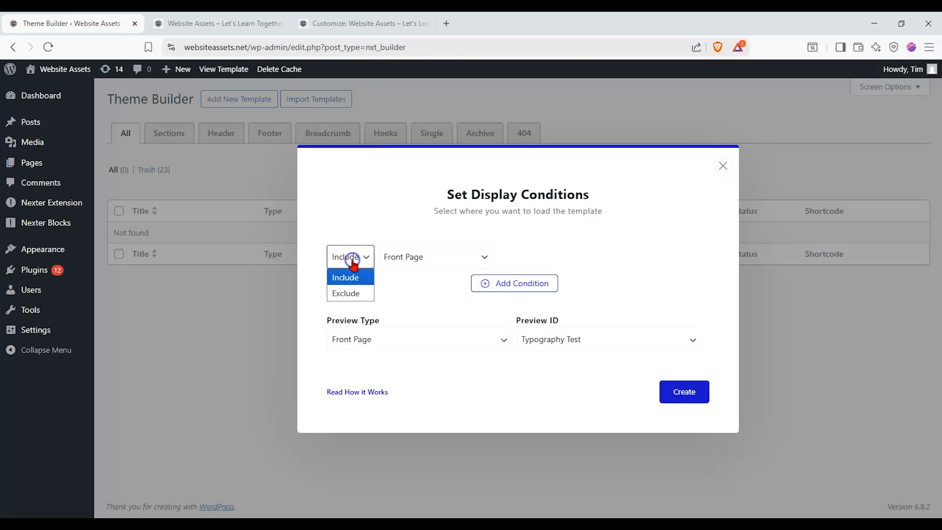
{"action": "left_click", "coordinate": [420, 265]}
{"action": "left_click", "coordinate": [420, 268]}
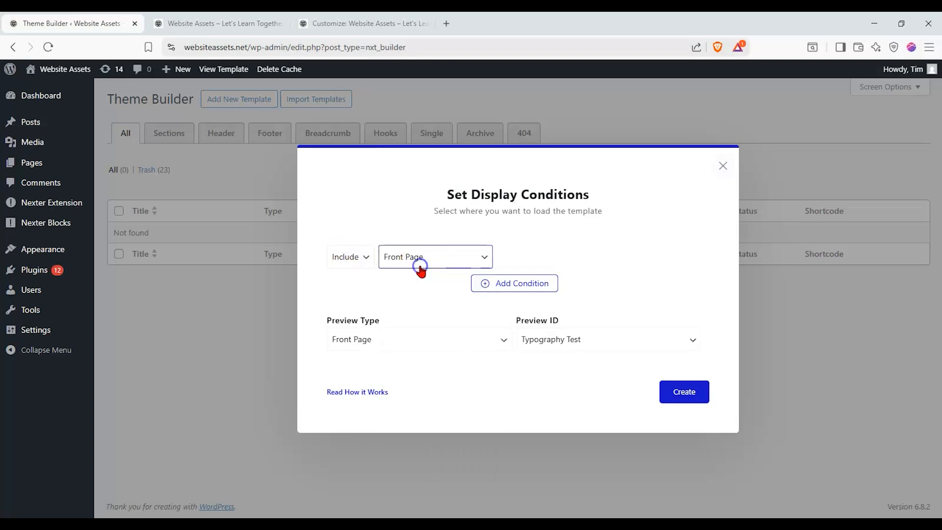
{"action": "left_click", "coordinate": [422, 269]}
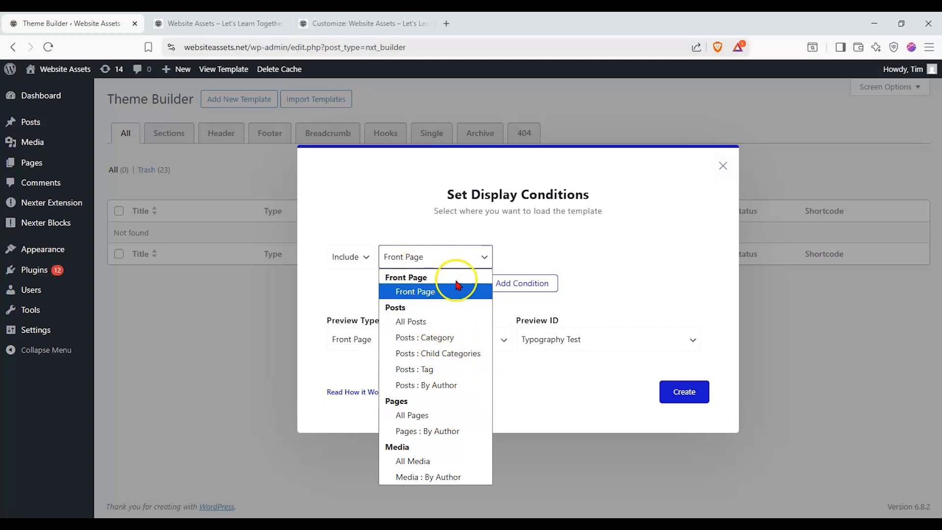
{"action": "left_click", "coordinate": [481, 255]}
Step: Add further display conditions set to Include Front Page beneath the first one
{"action": "left_click", "coordinate": [489, 284]}
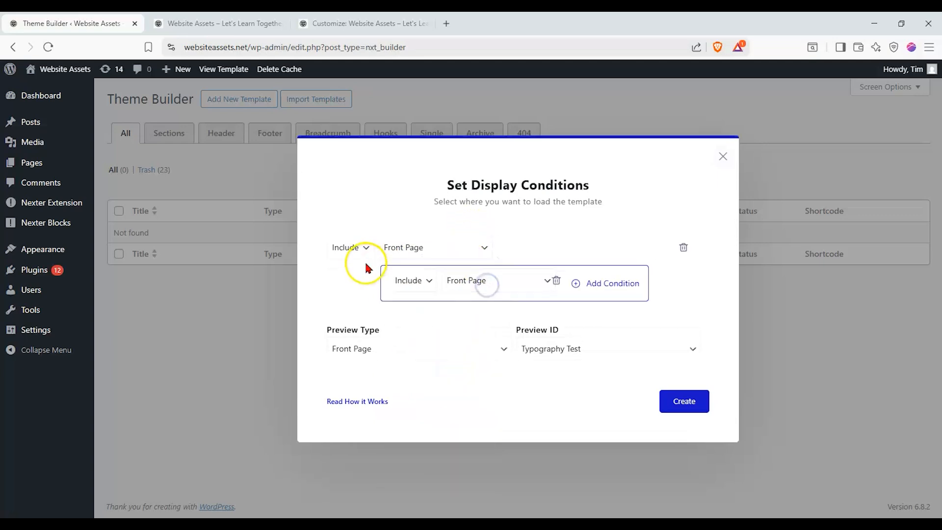
{"action": "left_click", "coordinate": [460, 277]}
{"action": "left_click", "coordinate": [448, 312]}
{"action": "left_click", "coordinate": [695, 275]}
{"action": "left_click", "coordinate": [695, 275]}
{"action": "left_click", "coordinate": [558, 274]}
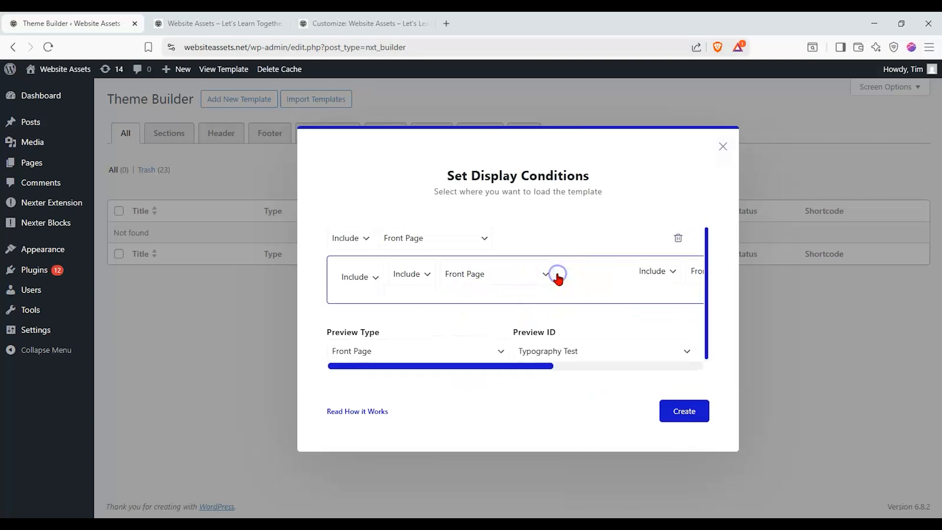
{"action": "left_click", "coordinate": [604, 311]}
{"action": "left_click", "coordinate": [554, 251]}
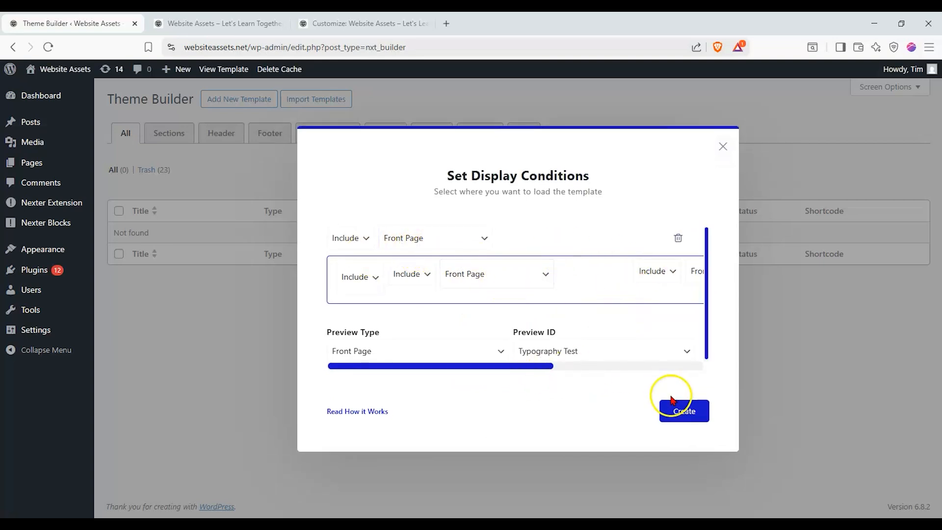
Step: Check the choices offered for the template's Preview ID and Preview Type
{"action": "left_click", "coordinate": [663, 354]}
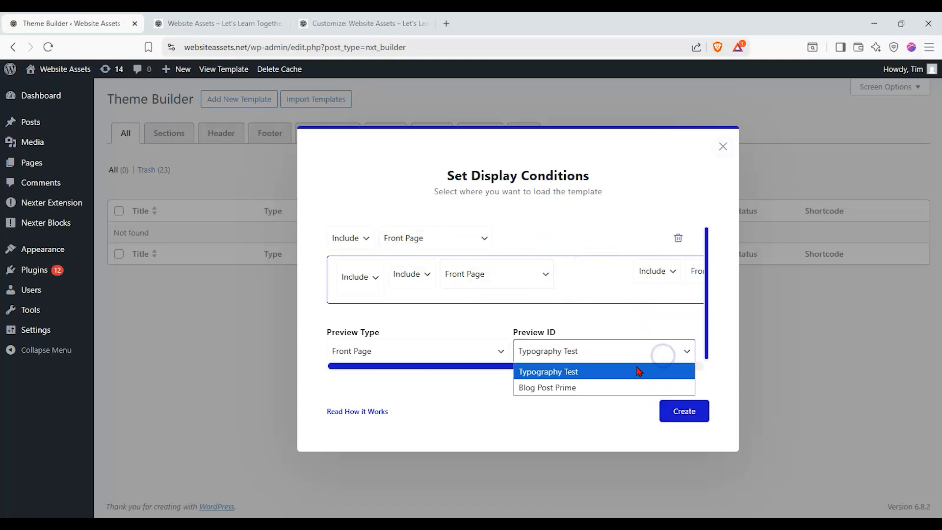
{"action": "left_click", "coordinate": [459, 353]}
{"action": "left_click", "coordinate": [460, 357]}
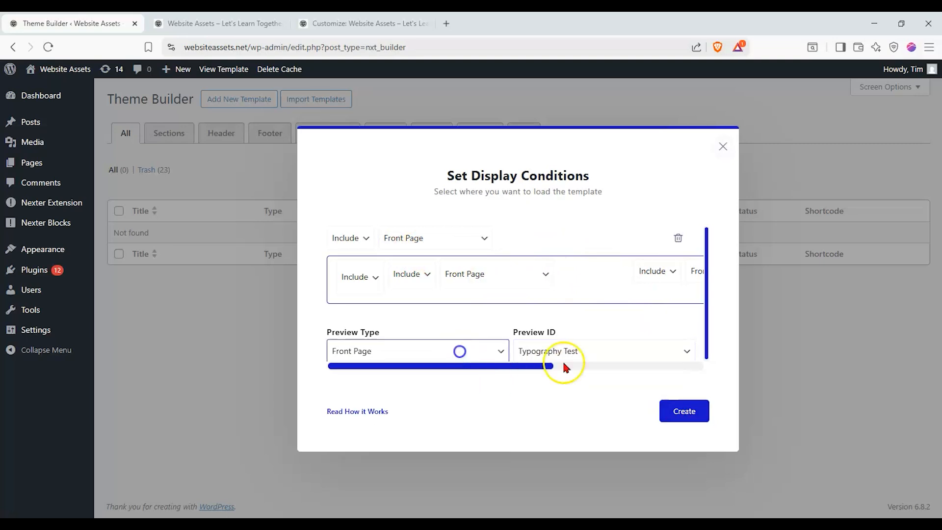
Step: Create the "c&c home 1" template with the chosen display conditions so it opens in the block editor
{"action": "left_click", "coordinate": [687, 410]}
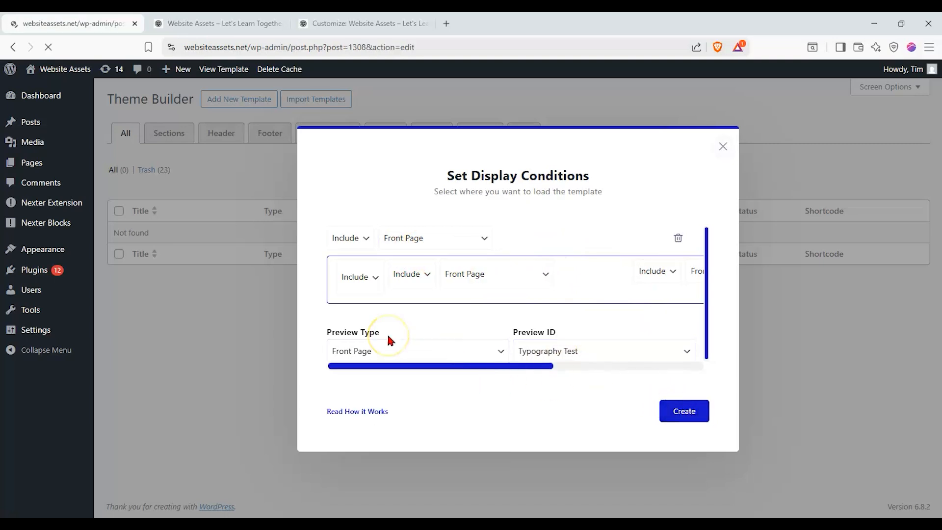
{"action": "left_click", "coordinate": [376, 321]}
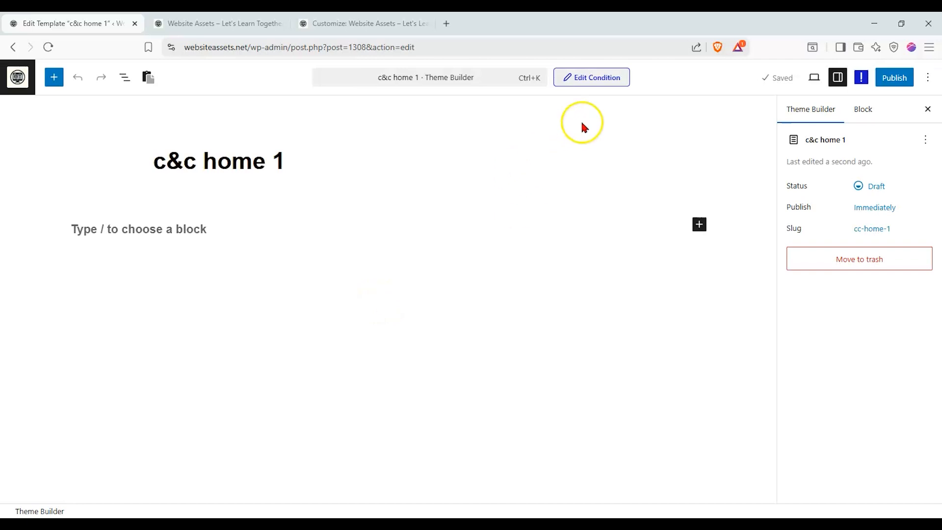
{"action": "left_click", "coordinate": [324, 156]}
{"action": "left_click", "coordinate": [831, 120]}
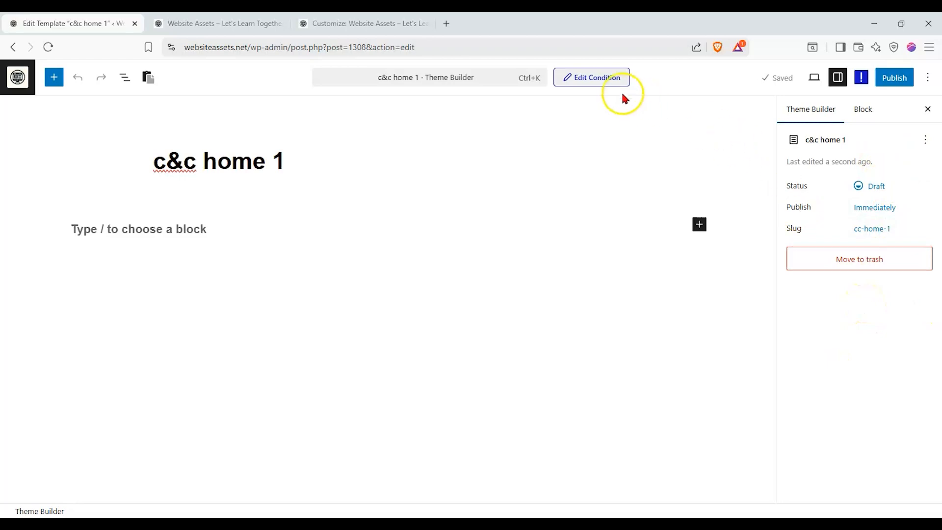
Step: Delete the template's duplicate display conditions, keeping a single Include Front Page condition, and save the conditions
{"action": "left_click", "coordinate": [617, 78]}
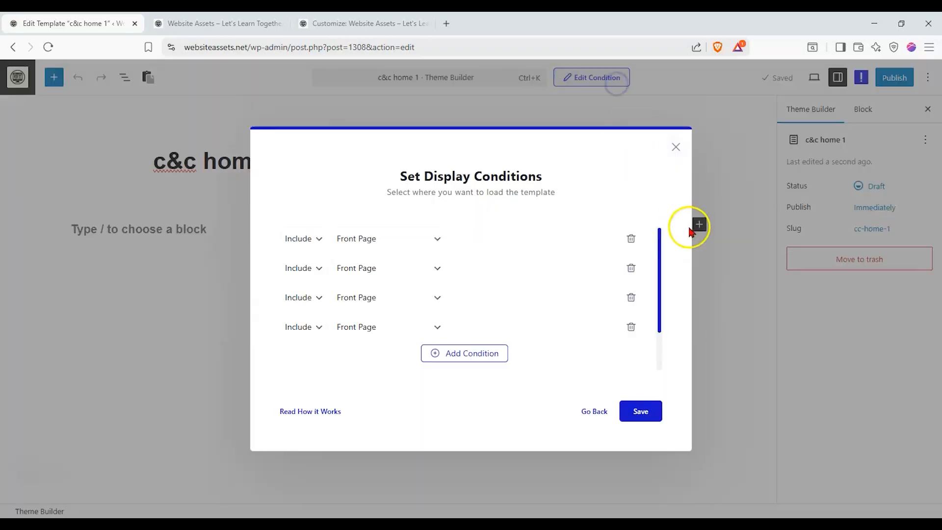
{"action": "scroll", "coordinate": [368, 273], "scroll_direction": "down", "scroll_amount": 2}
{"action": "left_click", "coordinate": [631, 277]}
{"action": "double_click", "coordinate": [631, 256]}
{"action": "left_click", "coordinate": [631, 256]}
{"action": "double_click", "coordinate": [631, 254]}
{"action": "scroll", "coordinate": [632, 263], "scroll_direction": "up", "scroll_amount": 1}
{"action": "left_click", "coordinate": [632, 296]}
{"action": "left_click", "coordinate": [632, 269]}
{"action": "left_click", "coordinate": [638, 391]}
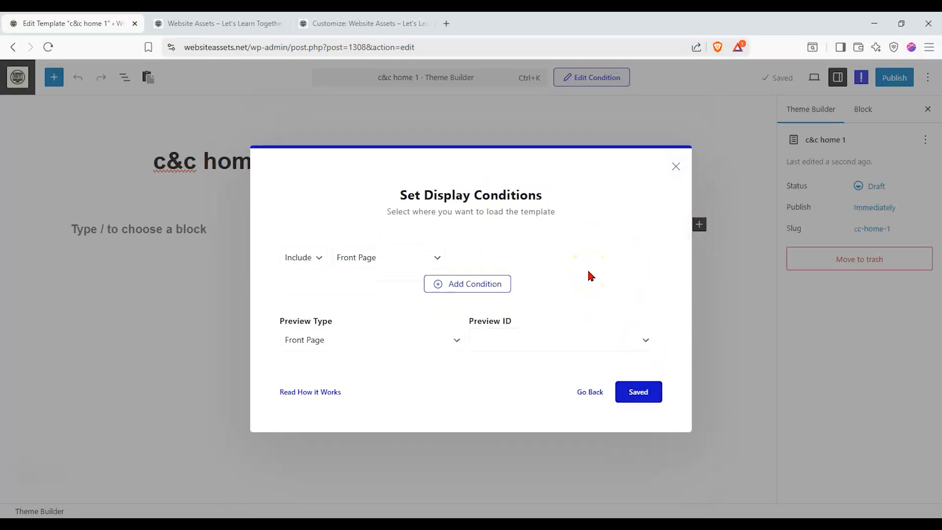
{"action": "left_click", "coordinate": [638, 391]}
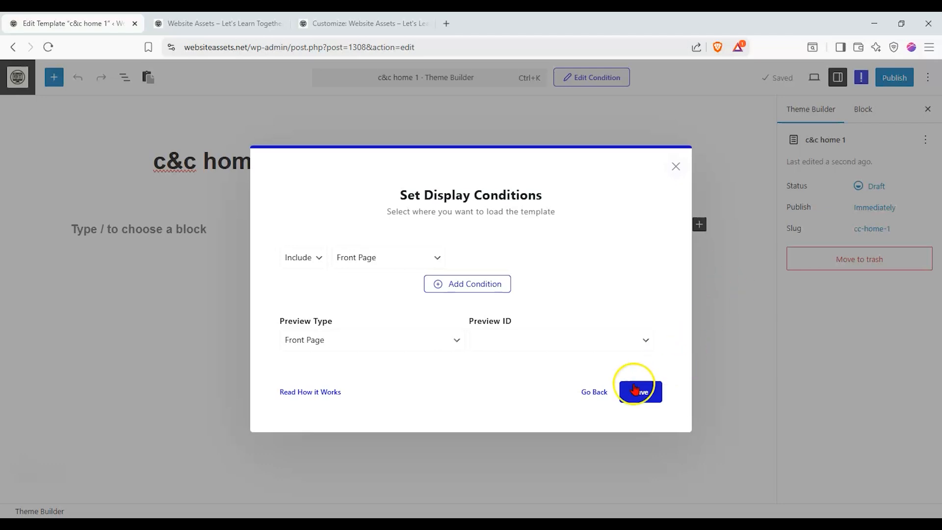
{"action": "left_click", "coordinate": [675, 163]}
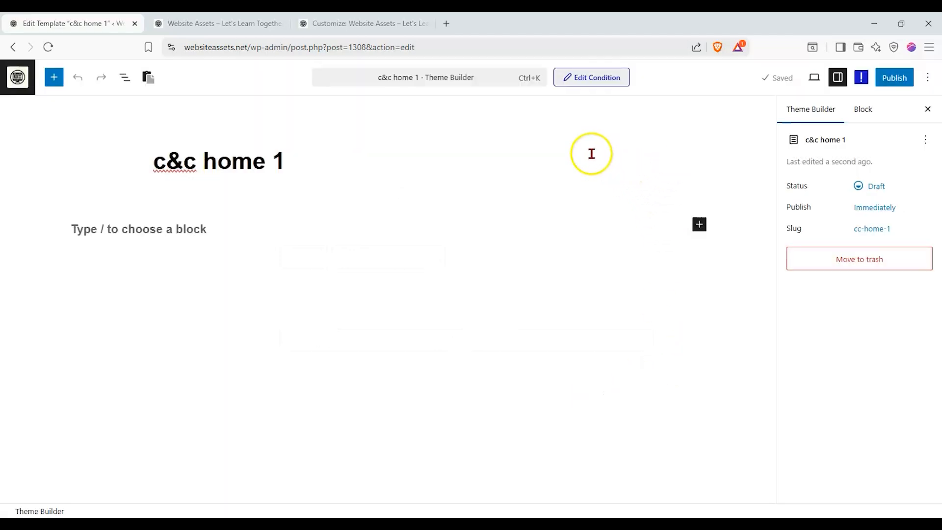
Step: Insert a Container block below the title with the first single-container Flexbox structure and set its content width to Full
{"action": "left_click", "coordinate": [54, 80]}
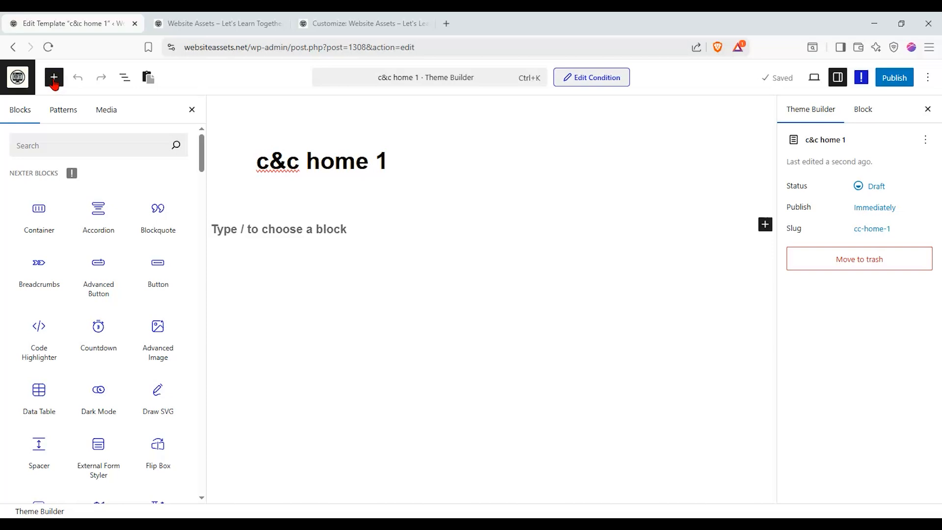
{"action": "mouse_move", "coordinate": [49, 202]}
{"action": "left_click_drag", "start_coordinate": [40, 208], "coordinate": [397, 225]}
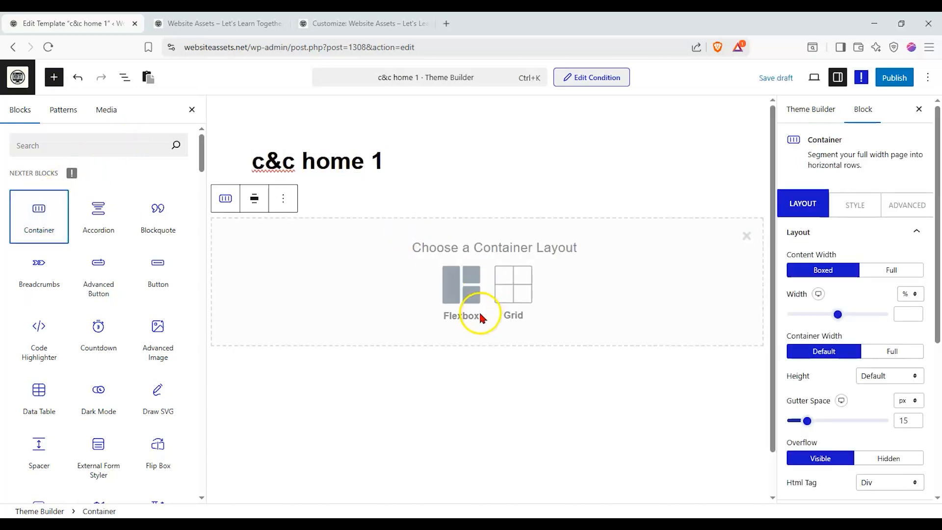
{"action": "left_click", "coordinate": [466, 283]}
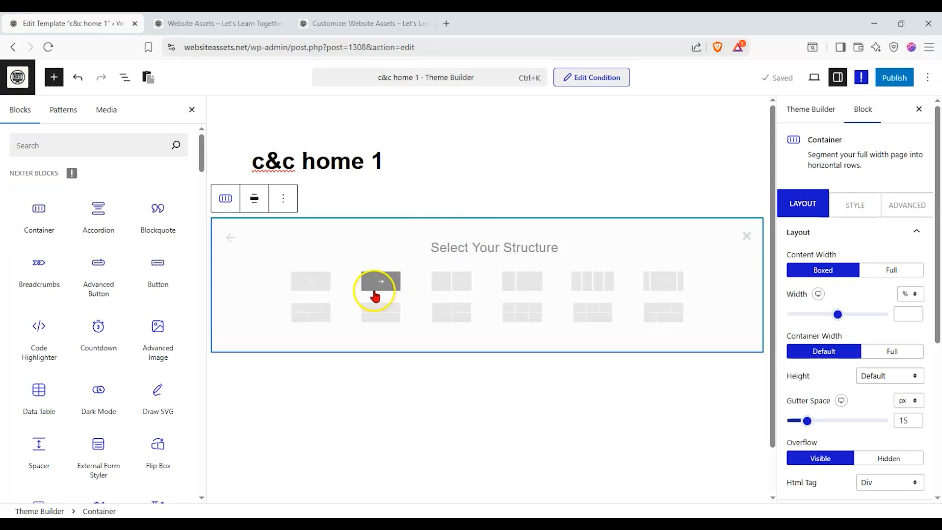
{"action": "left_click", "coordinate": [324, 285]}
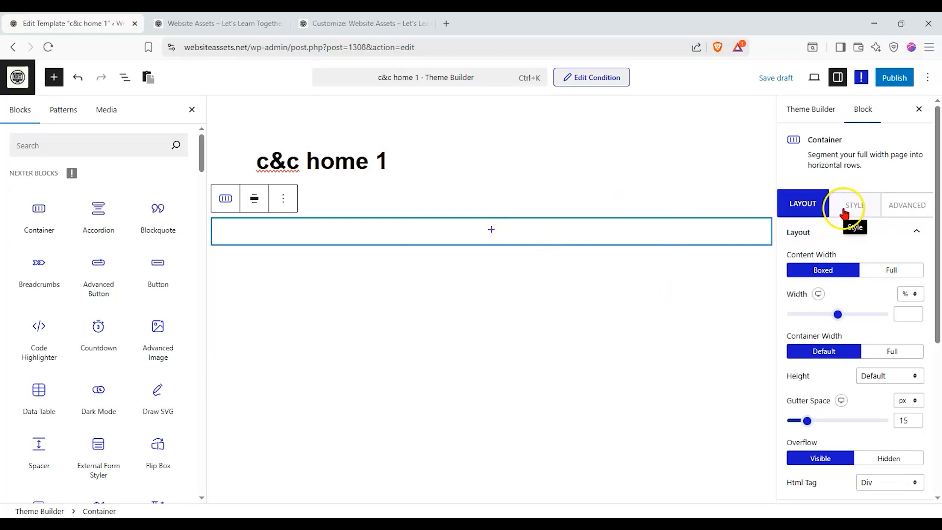
{"action": "left_click", "coordinate": [878, 275]}
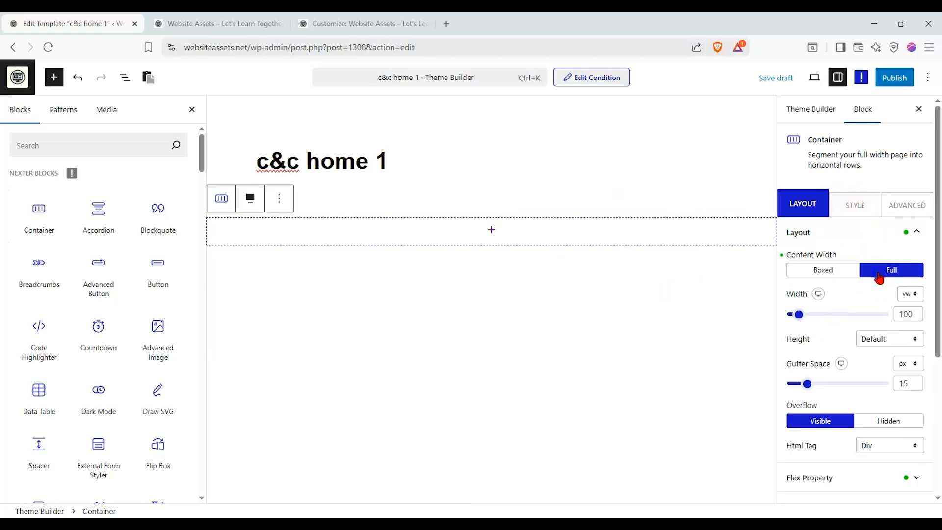
Step: Set the container's normal background type to image and open the media library for it
{"action": "left_click", "coordinate": [871, 205]}
{"action": "left_click", "coordinate": [847, 260]}
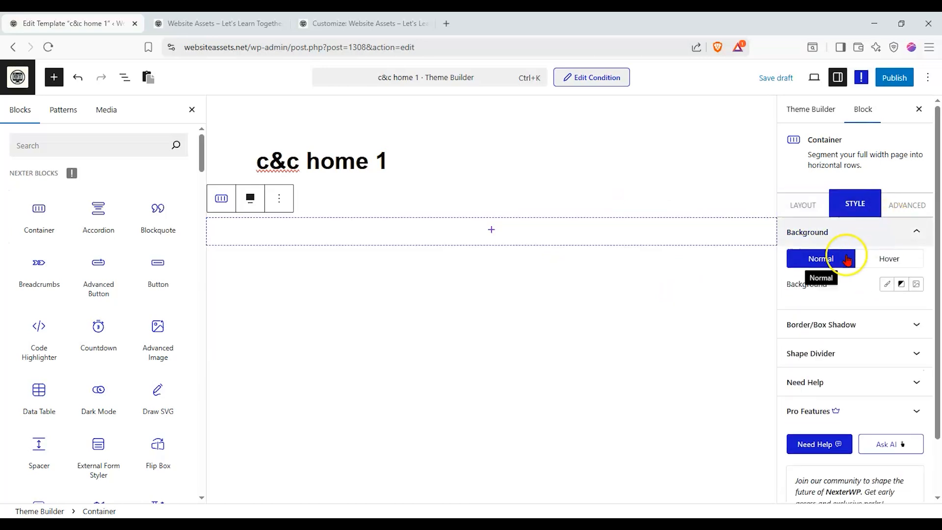
{"action": "left_click", "coordinate": [916, 285]}
{"action": "left_click", "coordinate": [865, 386]}
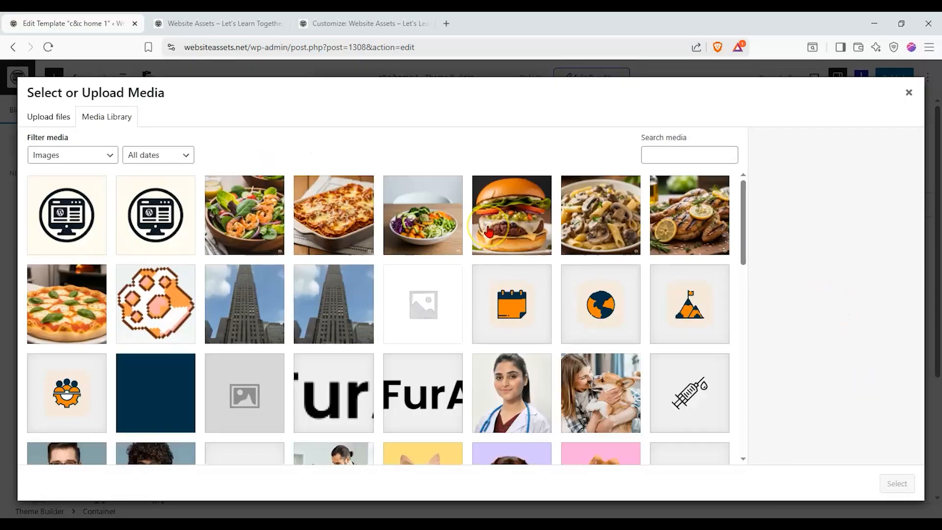
Step: Find the team meeting photo information.jpg among the older media items and use it as the container's background image
{"action": "scroll", "coordinate": [421, 229], "scroll_direction": "down", "scroll_amount": 5}
{"action": "scroll", "coordinate": [326, 228], "scroll_direction": "up", "scroll_amount": 5}
{"action": "scroll", "coordinate": [326, 228], "scroll_direction": "down", "scroll_amount": 6}
{"action": "scroll", "coordinate": [325, 230], "scroll_direction": "down", "scroll_amount": 5}
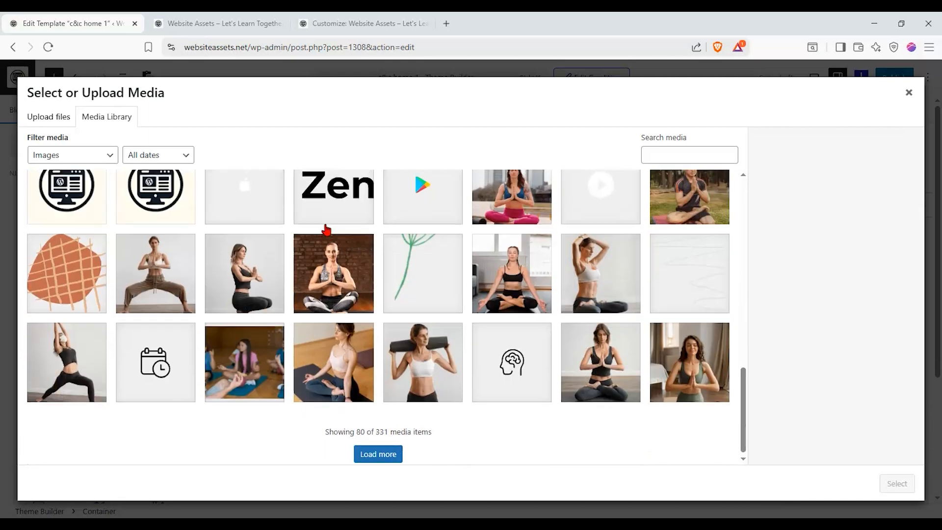
{"action": "left_click", "coordinate": [379, 448]}
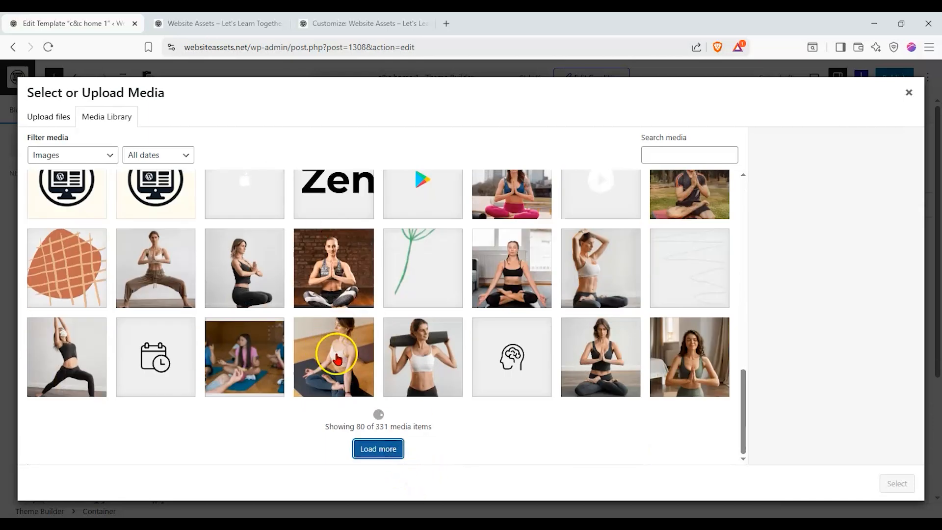
{"action": "scroll", "coordinate": [332, 347], "scroll_direction": "down", "scroll_amount": 10}
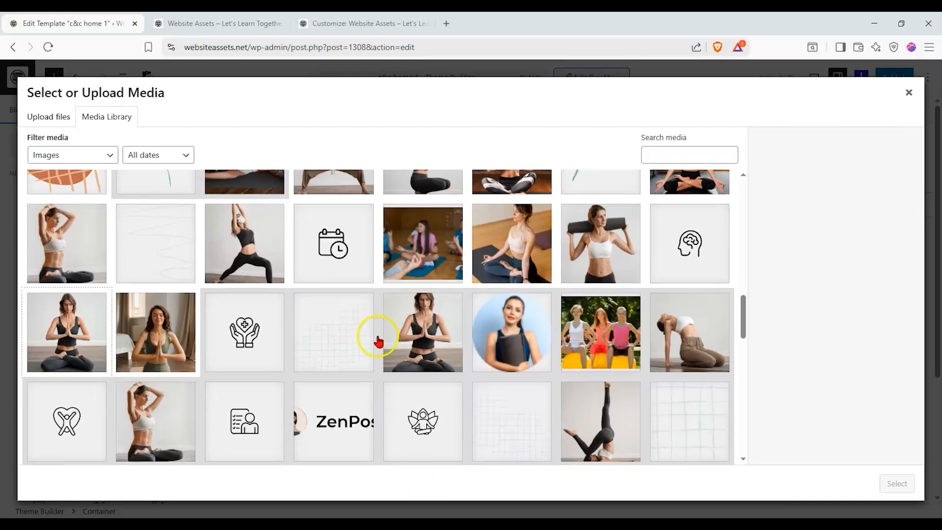
{"action": "scroll", "coordinate": [316, 310], "scroll_direction": "down", "scroll_amount": 1}
{"action": "scroll", "coordinate": [316, 310], "scroll_direction": "up", "scroll_amount": 4}
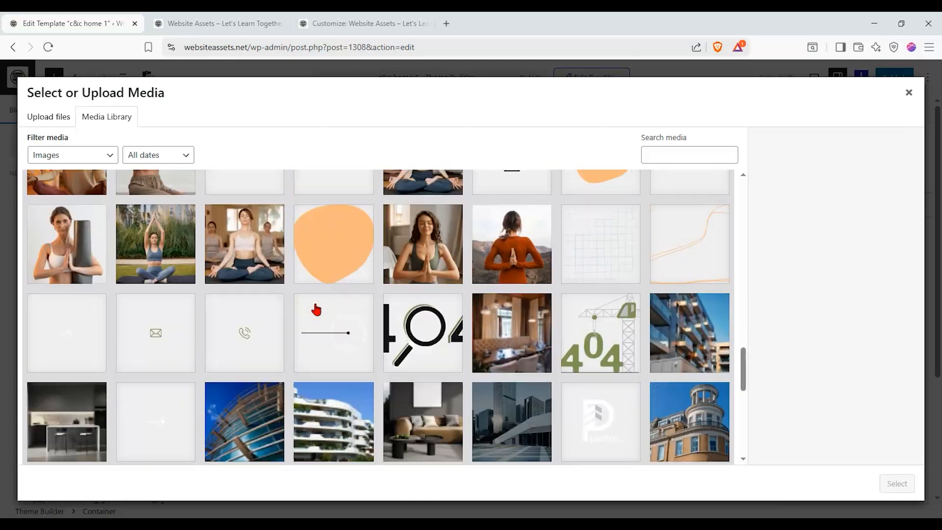
{"action": "scroll", "coordinate": [316, 310], "scroll_direction": "down", "scroll_amount": 8}
{"action": "scroll", "coordinate": [316, 309], "scroll_direction": "down", "scroll_amount": 3}
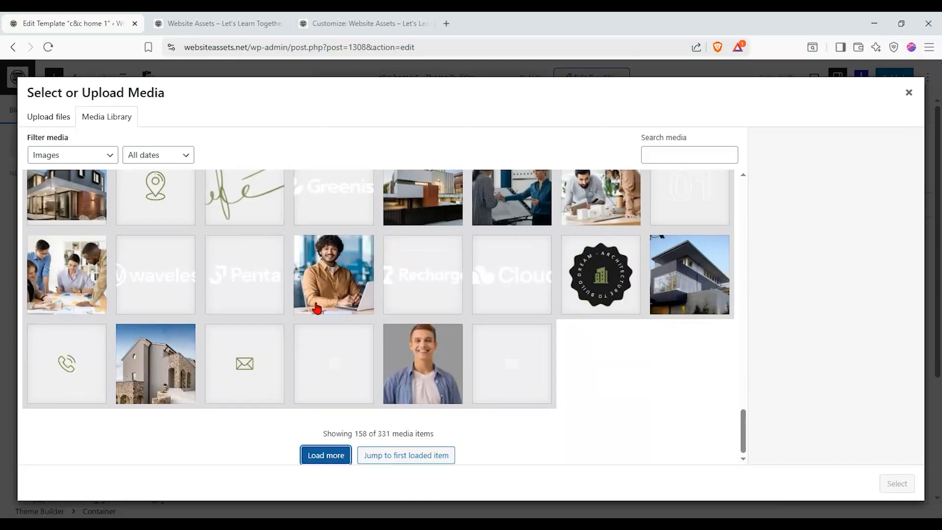
{"action": "scroll", "coordinate": [677, 378], "scroll_direction": "up", "scroll_amount": 2}
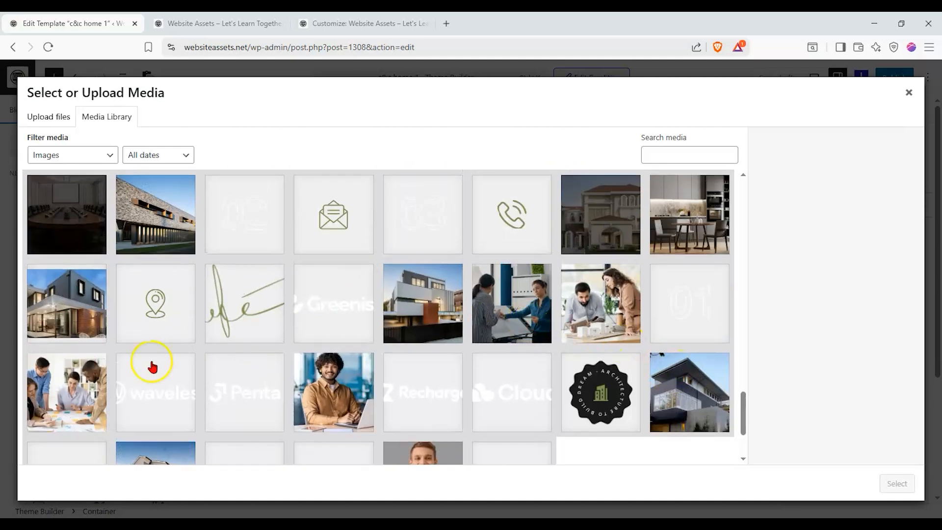
{"action": "left_click", "coordinate": [77, 380]}
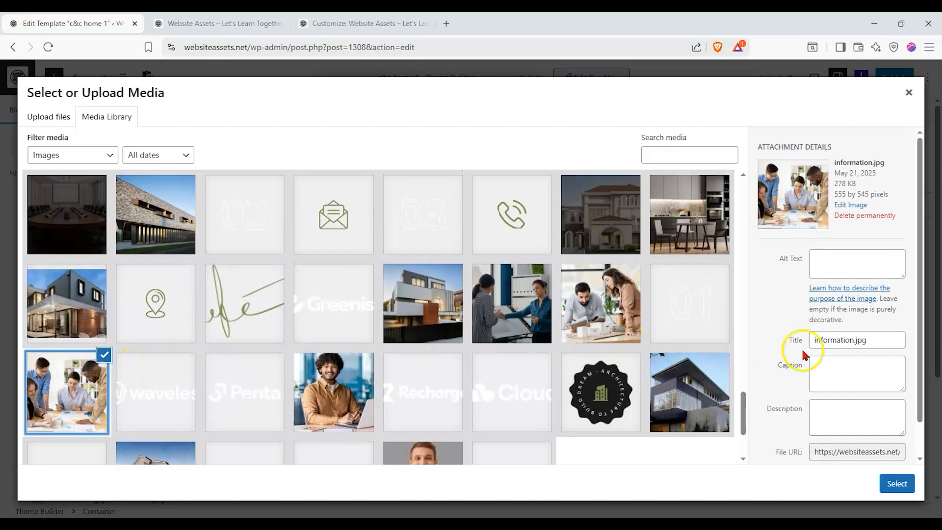
{"action": "left_click", "coordinate": [897, 483]}
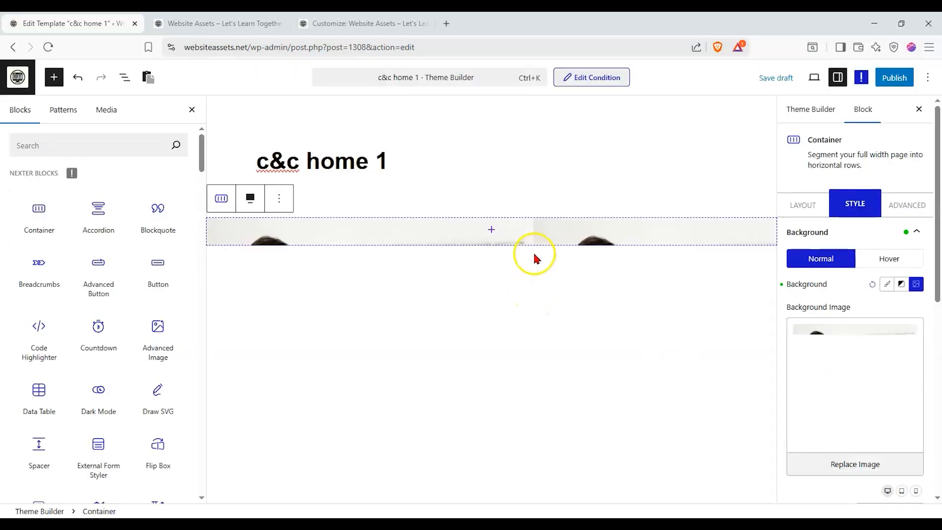
Step: Set the container's height to Min height at 401 px and its gutter space to 9 px
{"action": "left_click", "coordinate": [818, 210]}
{"action": "left_click", "coordinate": [888, 340]}
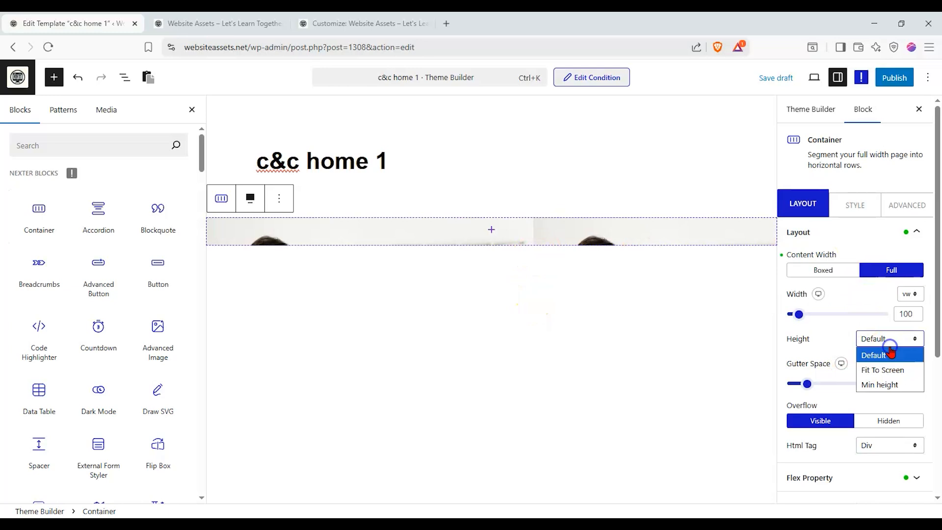
{"action": "left_click", "coordinate": [884, 384]}
{"action": "mouse_move", "coordinate": [814, 384]}
{"action": "left_mouse_down"}
{"action": "mouse_move", "coordinate": [831, 385]}
{"action": "mouse_move", "coordinate": [808, 385]}
{"action": "mouse_move", "coordinate": [821, 386]}
{"action": "mouse_move", "coordinate": [802, 373]}
{"action": "left_mouse_up"}
{"action": "scroll", "coordinate": [846, 374], "scroll_direction": "down", "scroll_amount": 1}
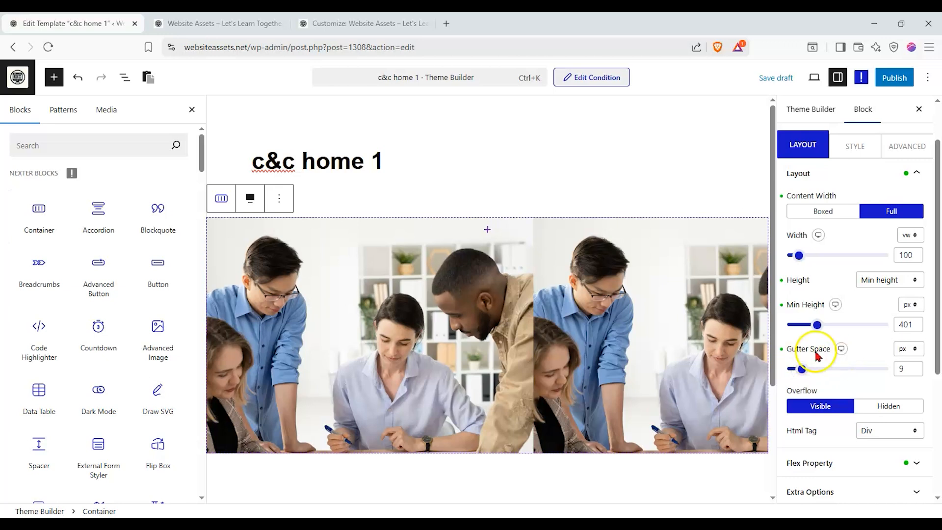
Step: Set the container background image's position to Center Center and its attachment to Scroll
{"action": "left_click", "coordinate": [854, 143]}
{"action": "scroll", "coordinate": [858, 235], "scroll_direction": "down", "scroll_amount": 1}
{"action": "left_click", "coordinate": [876, 393]}
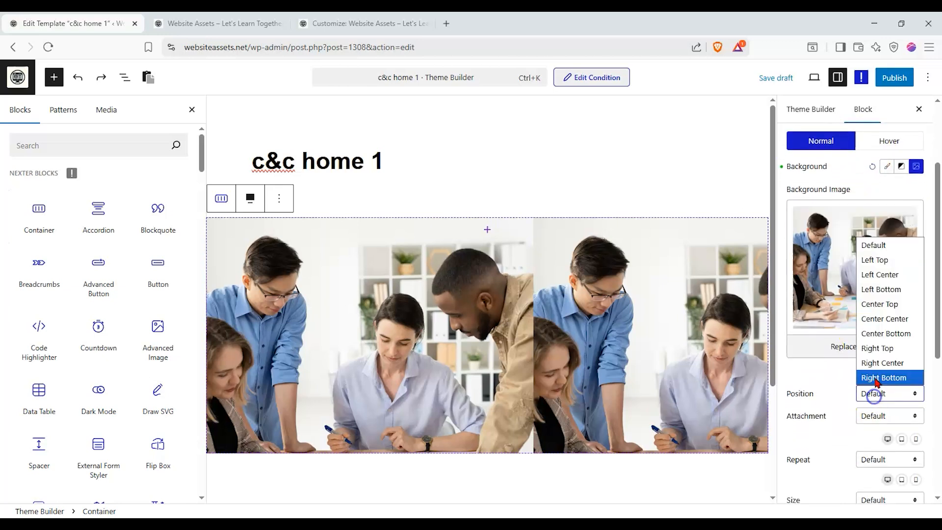
{"action": "left_click", "coordinate": [900, 319]}
{"action": "left_click", "coordinate": [890, 416]}
{"action": "left_click", "coordinate": [890, 448]}
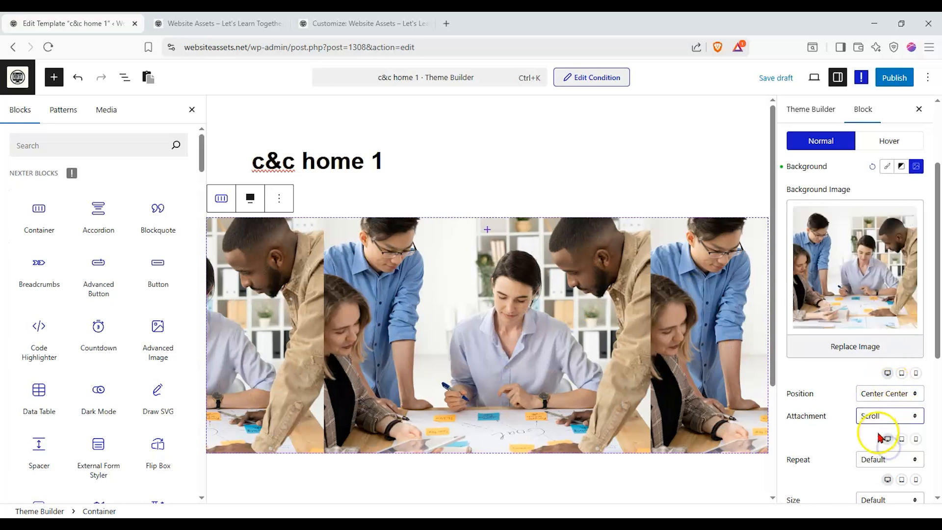
Step: Set the background image's repeat to No Repeat and its size to Cover
{"action": "left_click", "coordinate": [878, 459]}
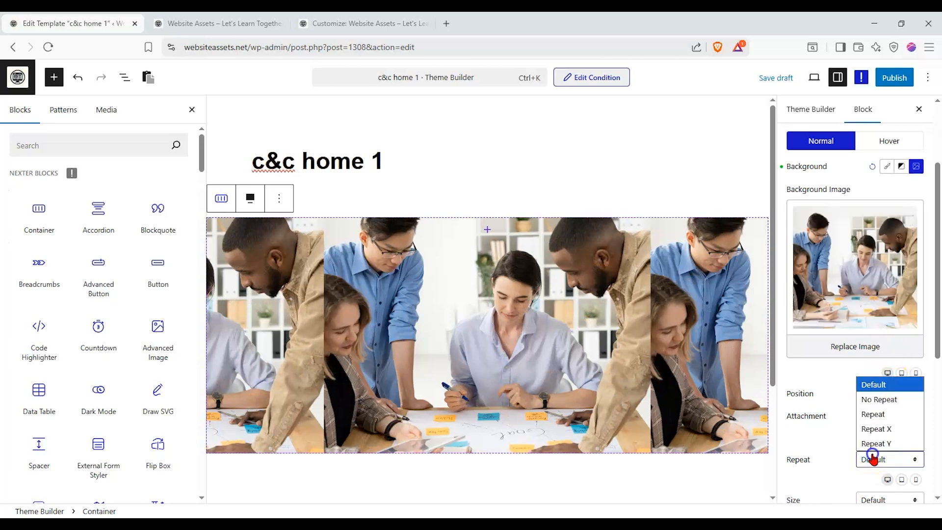
{"action": "left_click", "coordinate": [880, 400]}
{"action": "left_click", "coordinate": [889, 460]}
{"action": "left_click", "coordinate": [891, 400]}
{"action": "scroll", "coordinate": [881, 439], "scroll_direction": "down", "scroll_amount": 2}
{"action": "left_click", "coordinate": [893, 382]}
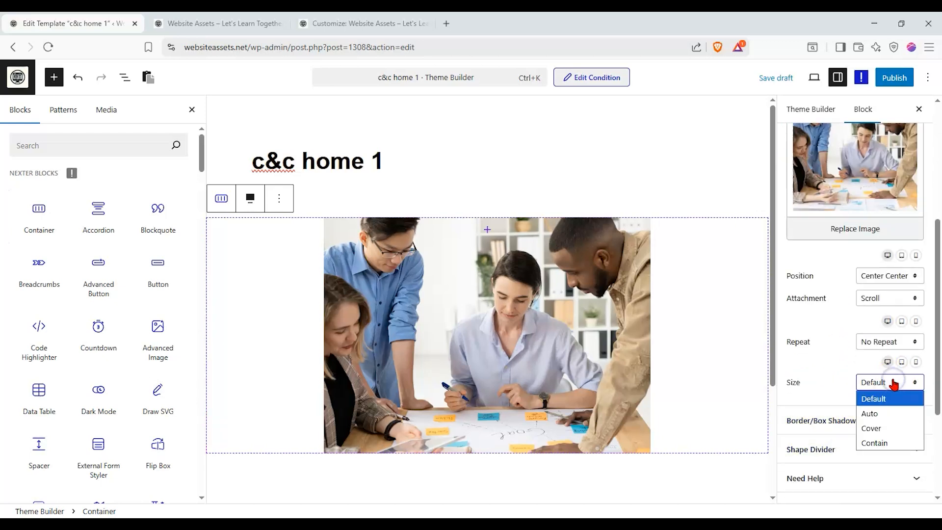
{"action": "left_click", "coordinate": [886, 429]}
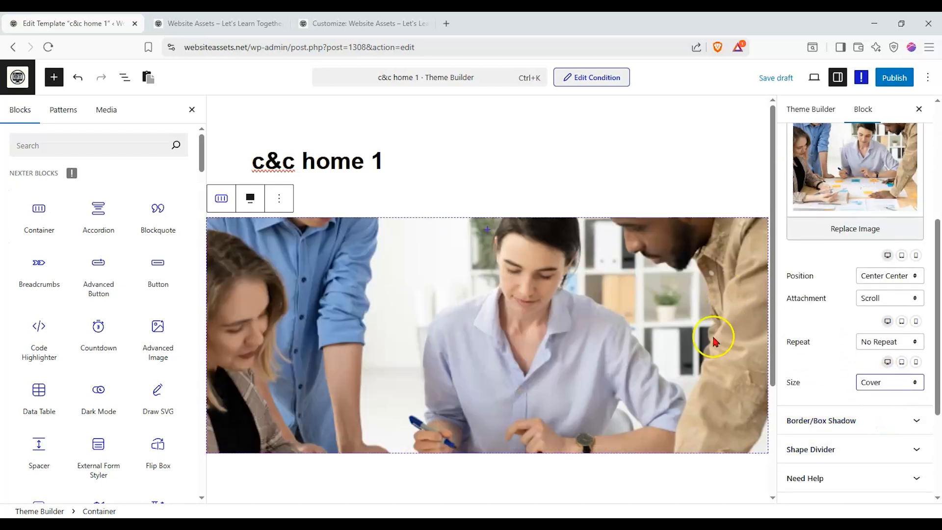
Step: Change the background image's position to Center Top and its repeat option to Repeat
{"action": "left_click", "coordinate": [884, 341]}
{"action": "left_click", "coordinate": [883, 338]}
{"action": "left_click", "coordinate": [887, 275]}
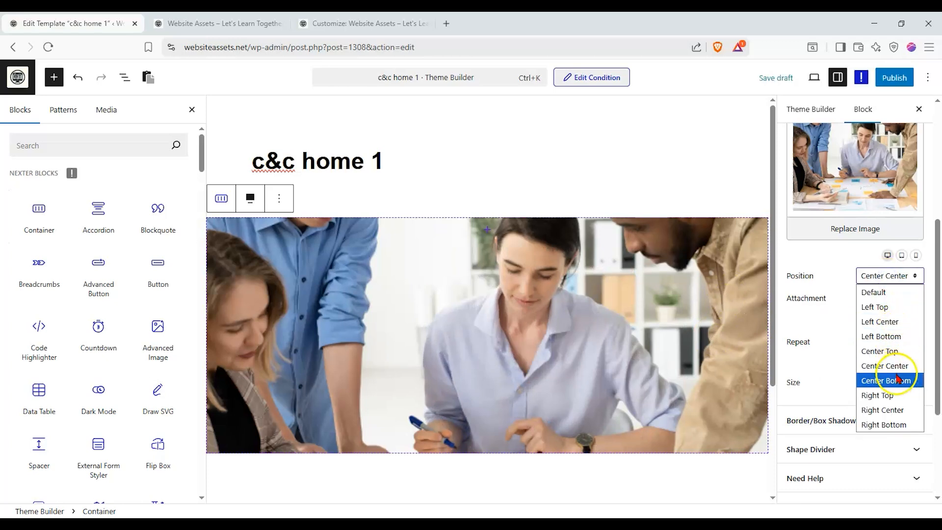
{"action": "left_click", "coordinate": [901, 352]}
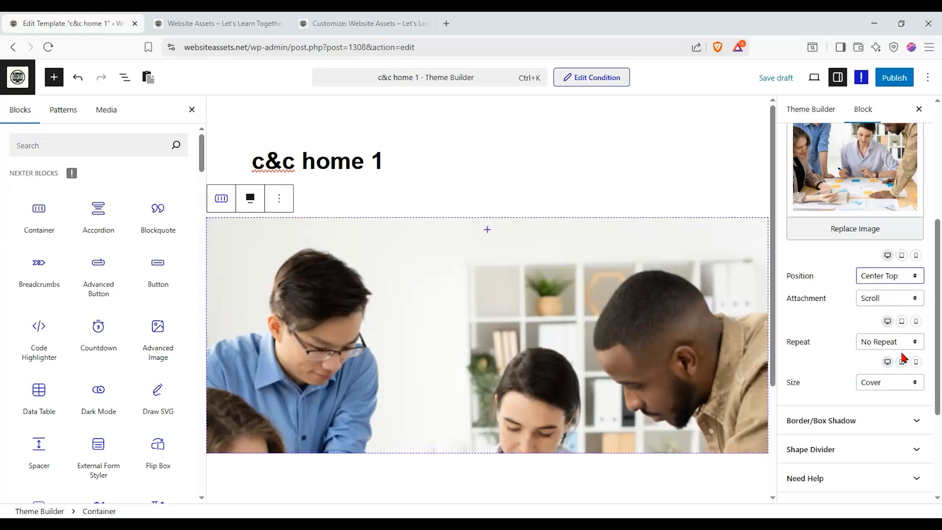
{"action": "left_click", "coordinate": [902, 347]}
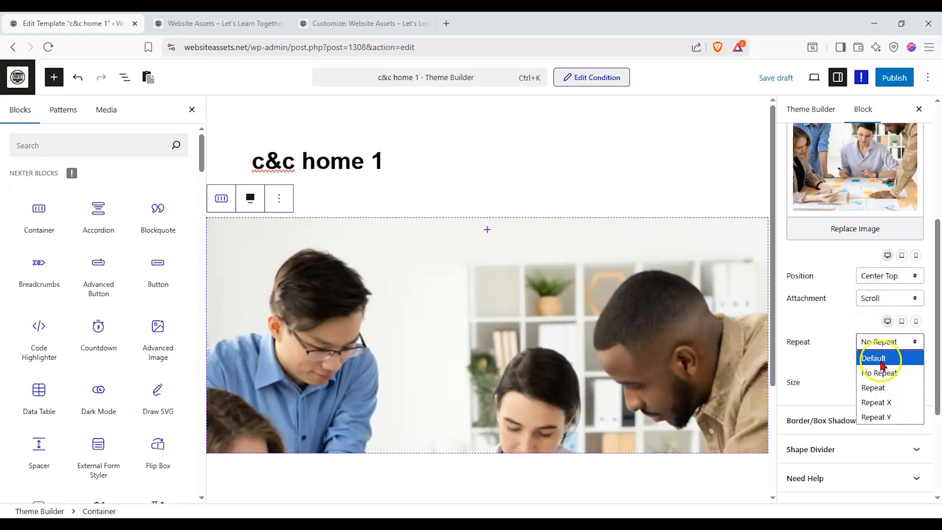
{"action": "left_click", "coordinate": [881, 388]}
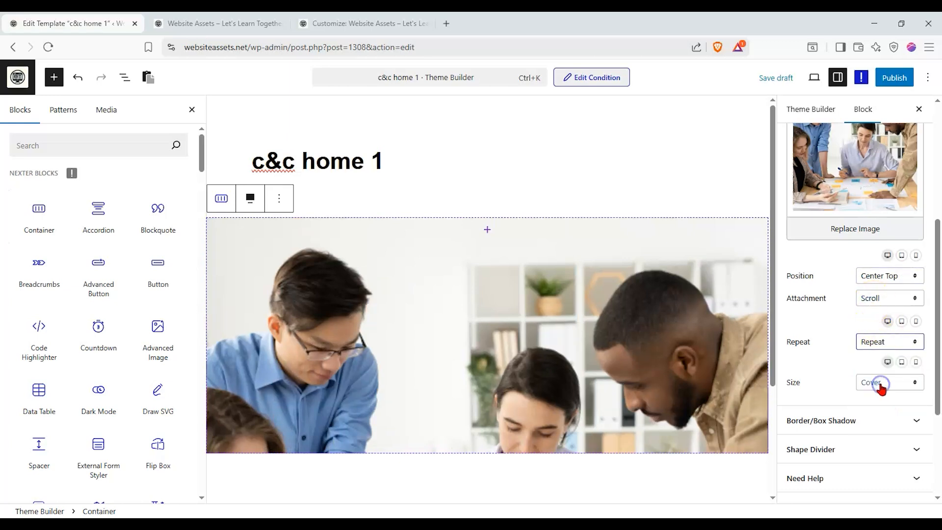
Step: Set the background image's position to Right Center and publish the template
{"action": "left_click", "coordinate": [885, 276]}
{"action": "left_click", "coordinate": [887, 409]}
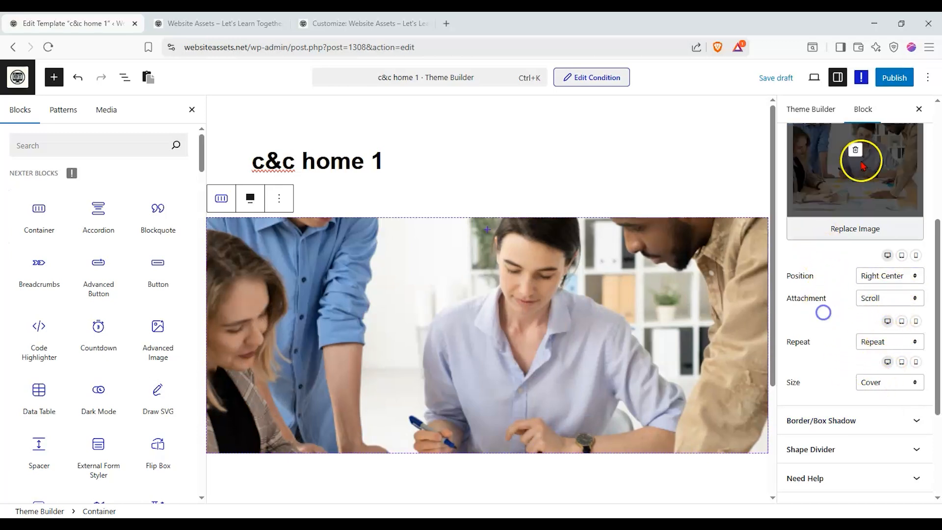
{"action": "left_click", "coordinate": [896, 80]}
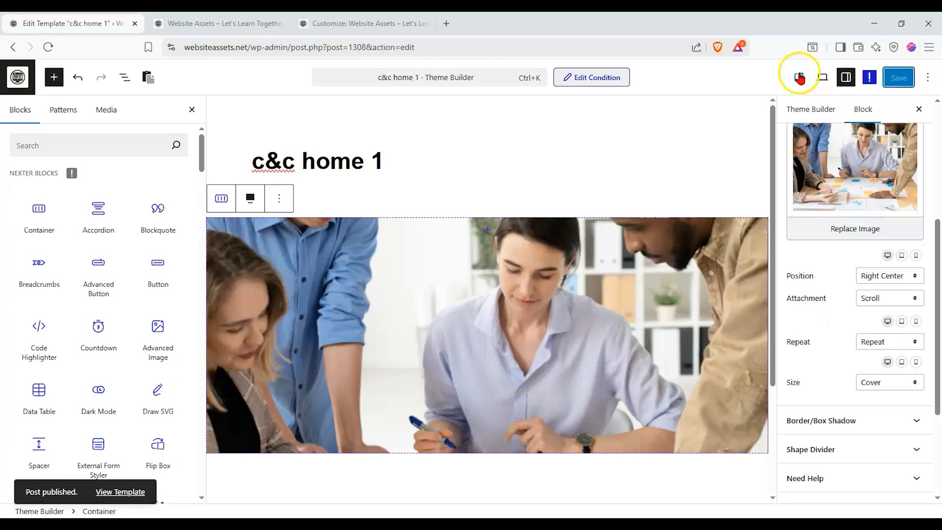
Step: View the published template on the live site and return to the template editor
{"action": "left_click", "coordinate": [799, 77]}
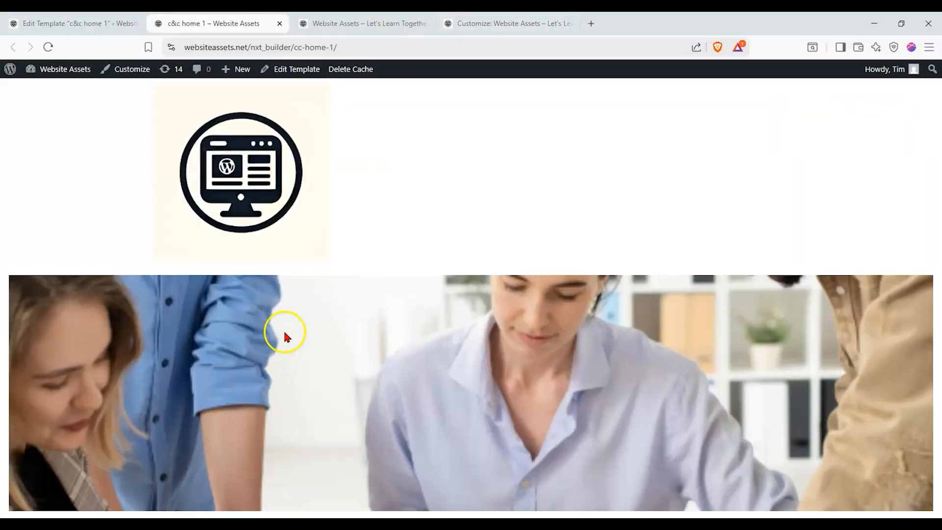
{"action": "left_click", "coordinate": [121, 23]}
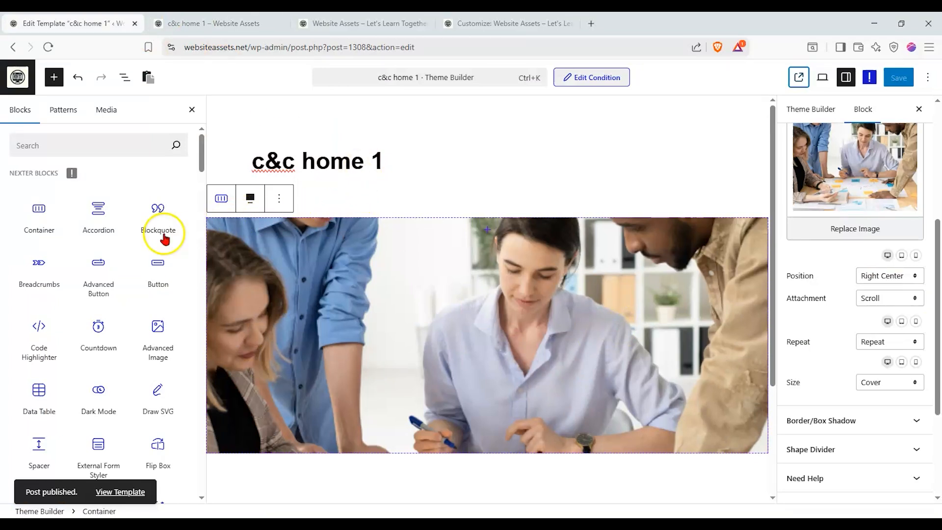
Step: Add a Nexter Heading block to the template and nest it inside the hero container
{"action": "left_click", "coordinate": [75, 143]}
{"action": "type", "text": "head"}
{"action": "left_click", "coordinate": [97, 142]}
{"action": "left_click_drag", "start_coordinate": [158, 196], "coordinate": [480, 345]}
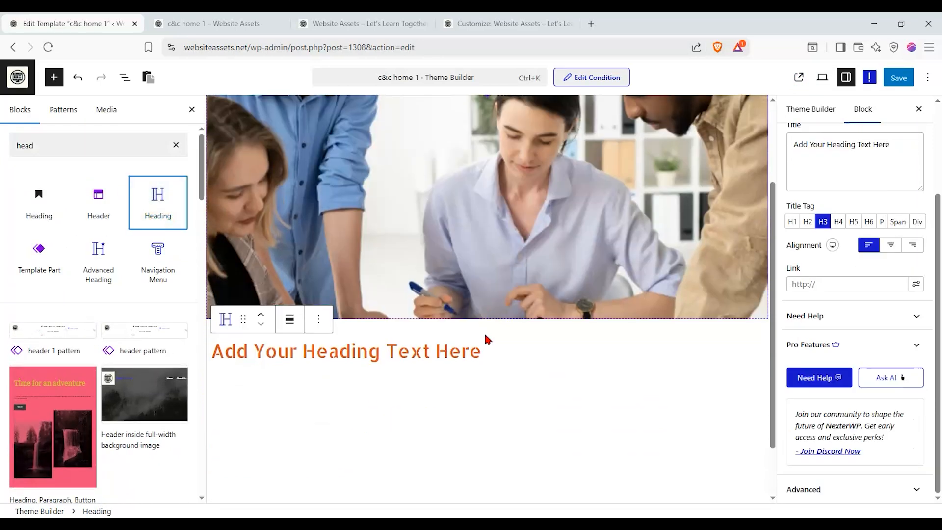
{"action": "left_click", "coordinate": [122, 80]}
{"action": "left_click_drag", "start_coordinate": [31, 156], "coordinate": [40, 146]}
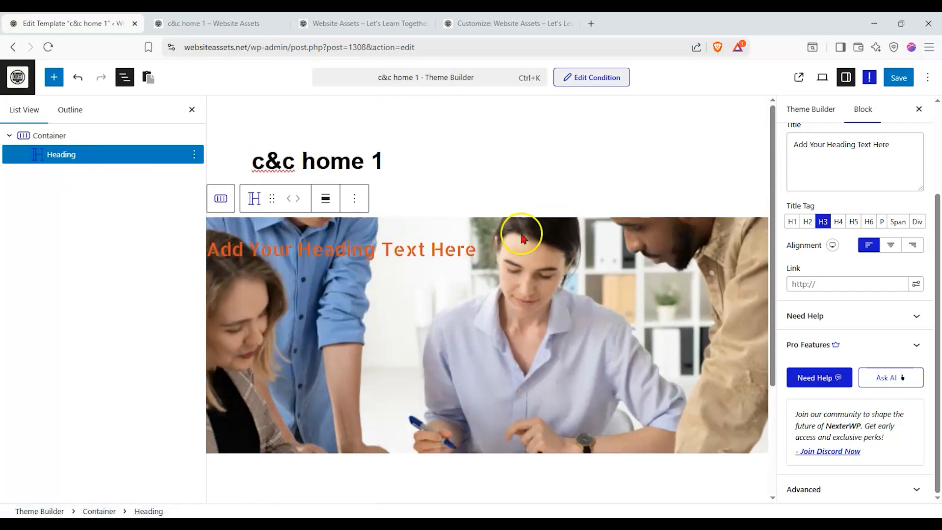
Step: Set the heading's title tag to H4 and its text to "Welcome to Website Assets Consulting LLC"
{"action": "left_click", "coordinate": [808, 340]}
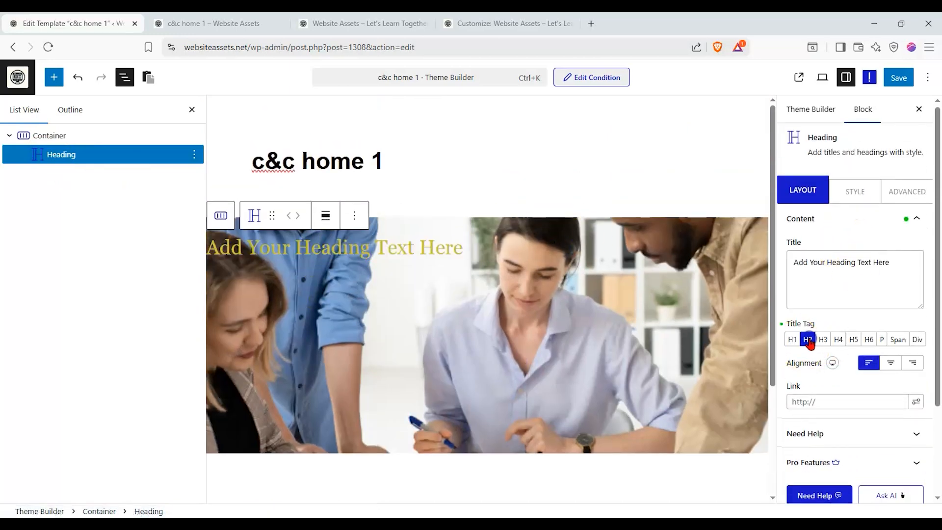
{"action": "left_click", "coordinate": [839, 340]}
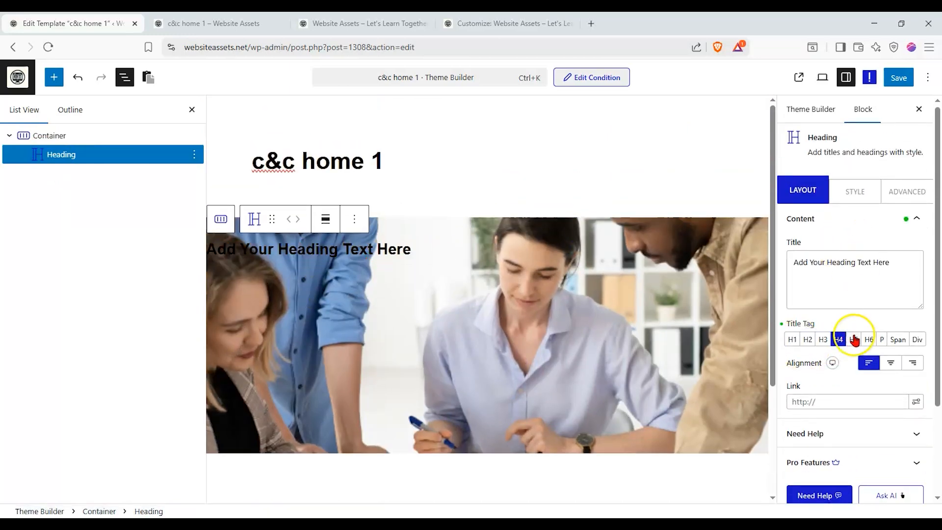
{"action": "left_click_drag", "start_coordinate": [898, 260], "coordinate": [656, 284]}
{"action": "type", "text": "We"}
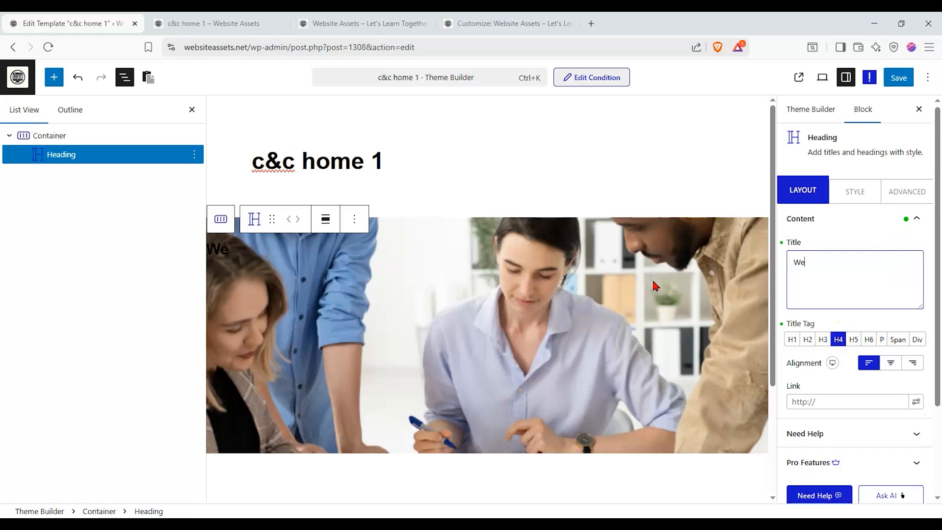
{"action": "type", "text": "lcome to Websitre"}
{"action": "key", "text": "BackSpace"}
{"action": "key", "text": "BackSpace"}
{"action": "type", "text": "e"}
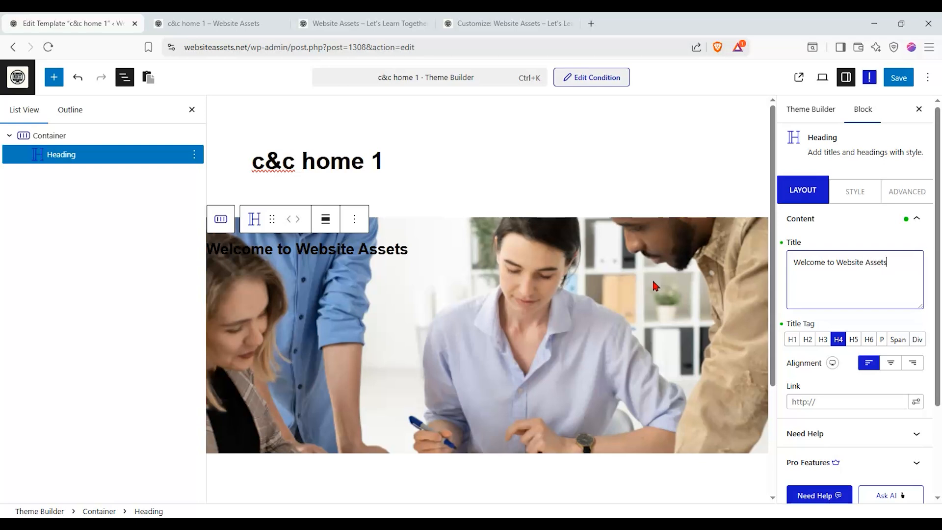
{"action": "type", "text": " Assets Consulting LLC"}
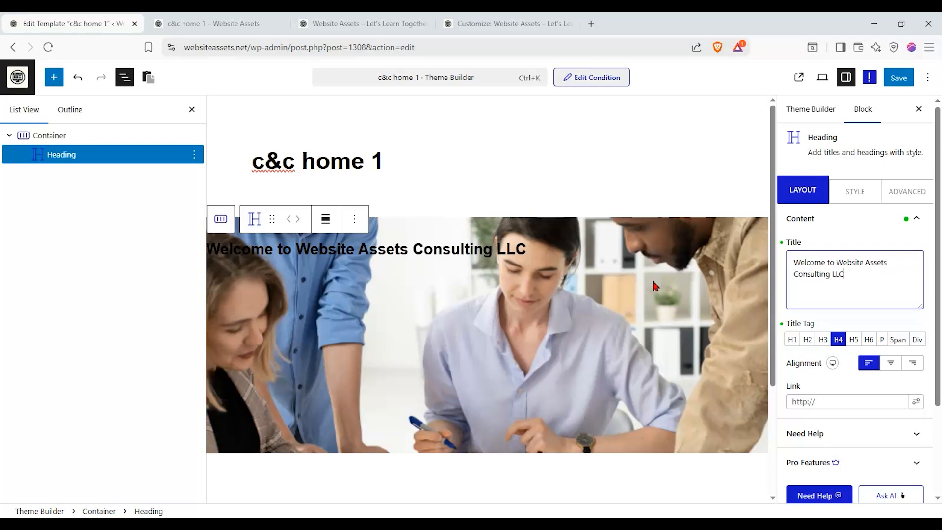
Step: Center-align the heading and change its text color to a very light gray
{"action": "left_click_drag", "start_coordinate": [860, 281], "coordinate": [783, 248]}
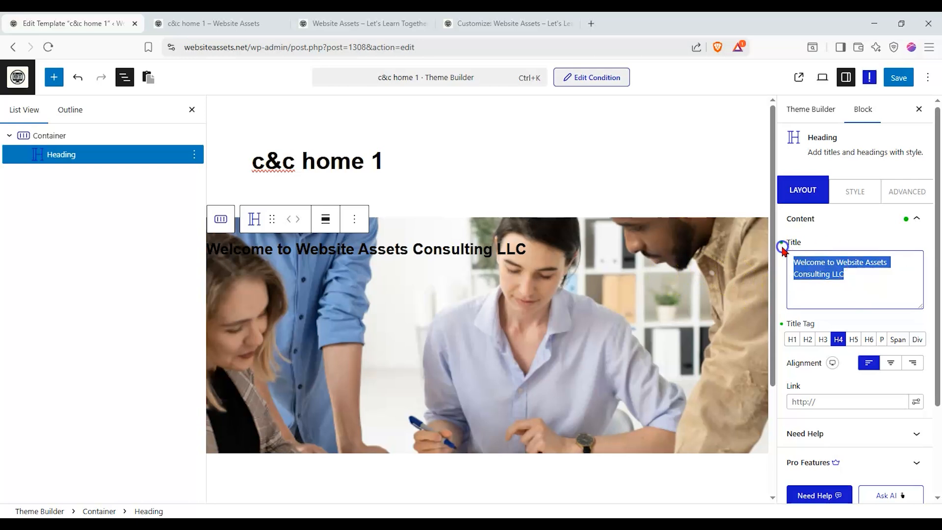
{"action": "left_click", "coordinate": [889, 364]}
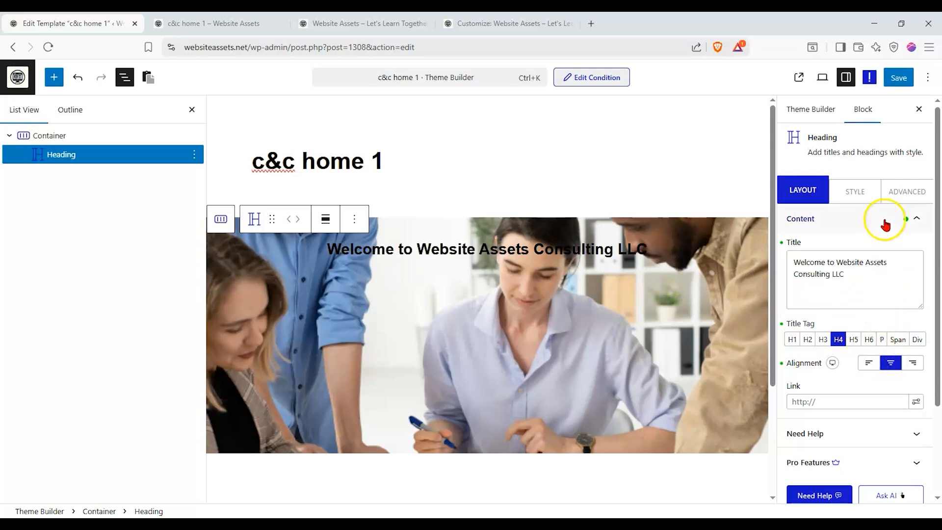
{"action": "left_click", "coordinate": [864, 203]}
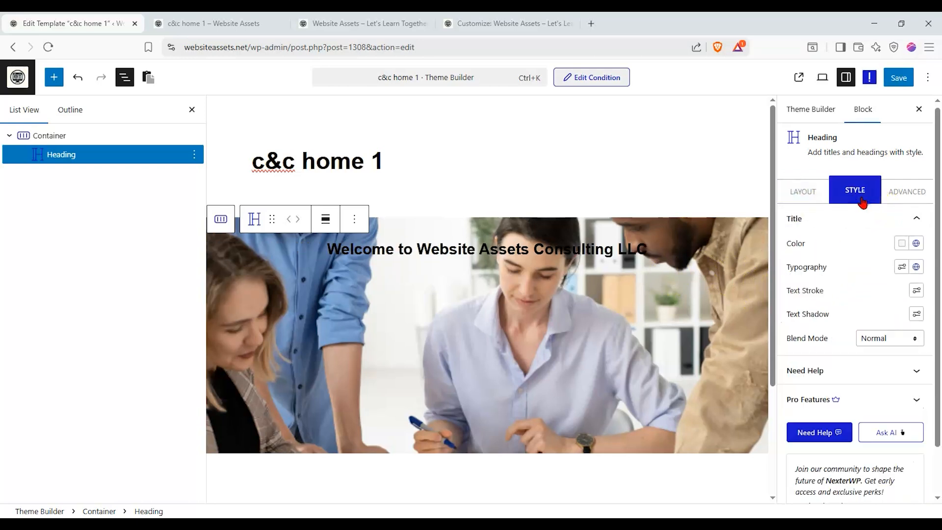
{"action": "left_click", "coordinate": [902, 244]}
{"action": "left_click", "coordinate": [779, 276]}
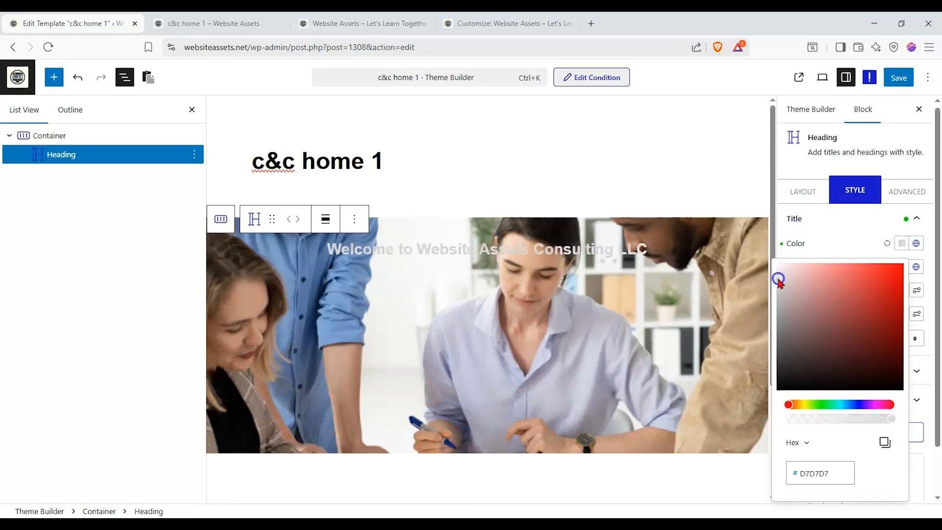
{"action": "left_click", "coordinate": [828, 254]}
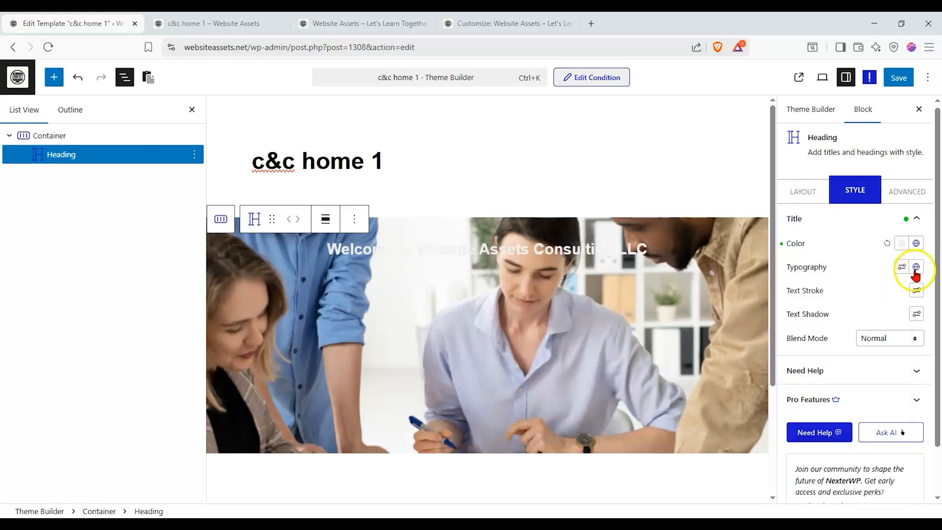
Step: Give the heading block a dark brownish-gray background color in its normal state
{"action": "left_click", "coordinate": [818, 191]}
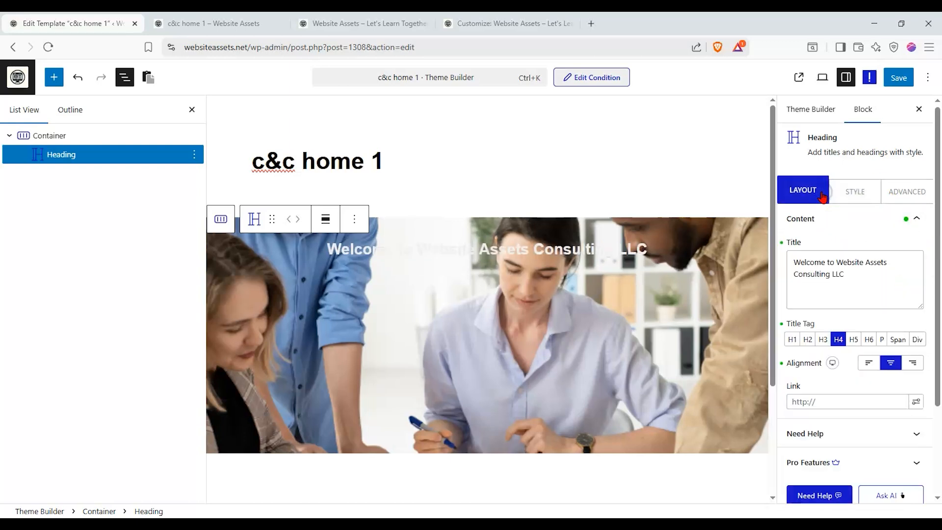
{"action": "scroll", "coordinate": [827, 279], "scroll_direction": "down", "scroll_amount": 3}
{"action": "scroll", "coordinate": [883, 316], "scroll_direction": "up", "scroll_amount": 3}
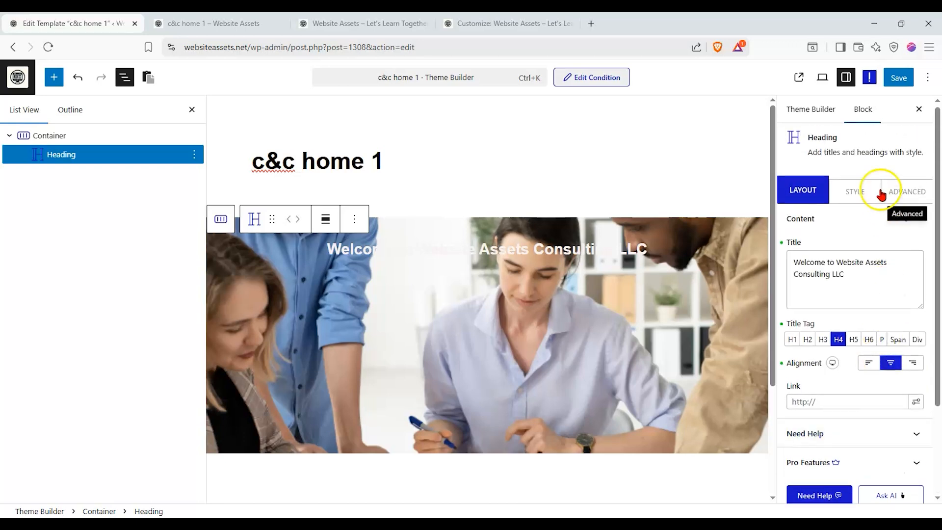
{"action": "left_click", "coordinate": [893, 189]}
{"action": "left_click", "coordinate": [870, 240]}
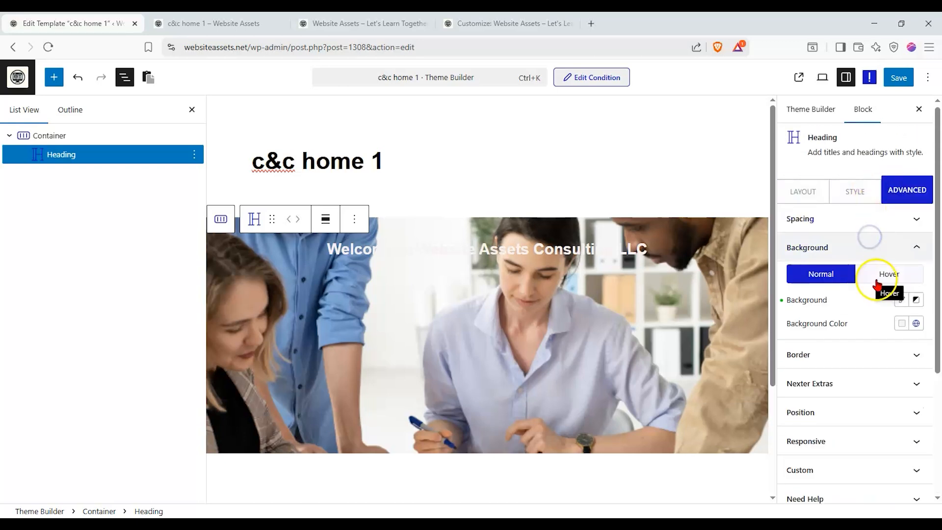
{"action": "left_click", "coordinate": [905, 324]}
{"action": "left_click_drag", "start_coordinate": [785, 96], "coordinate": [801, 158]}
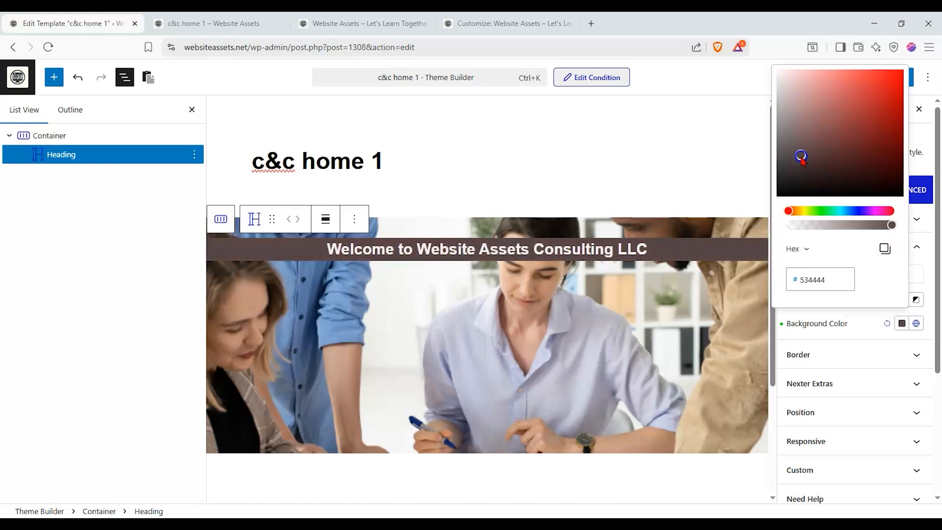
{"action": "left_click", "coordinate": [860, 328]}
Step: Set the heading's typography to Times New Roman with a font size of 38 px
{"action": "left_click", "coordinate": [807, 196]}
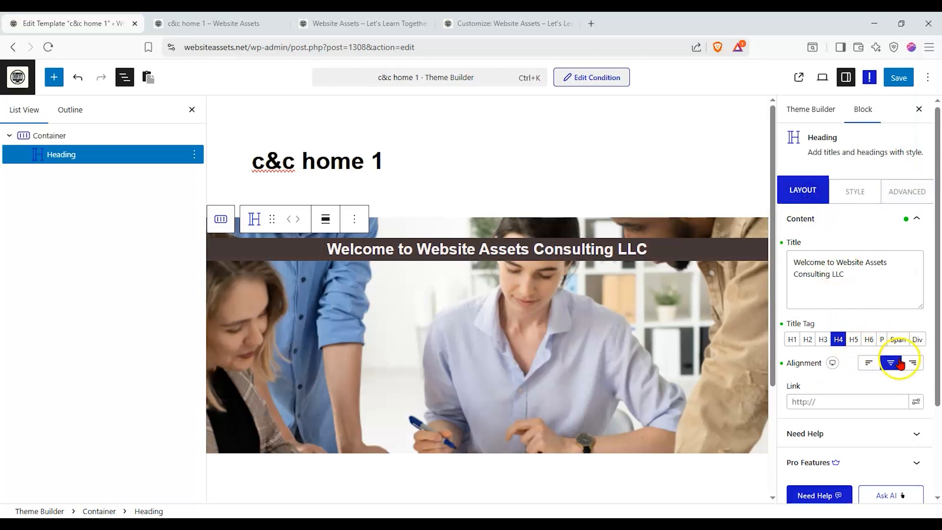
{"action": "left_click", "coordinate": [862, 190]}
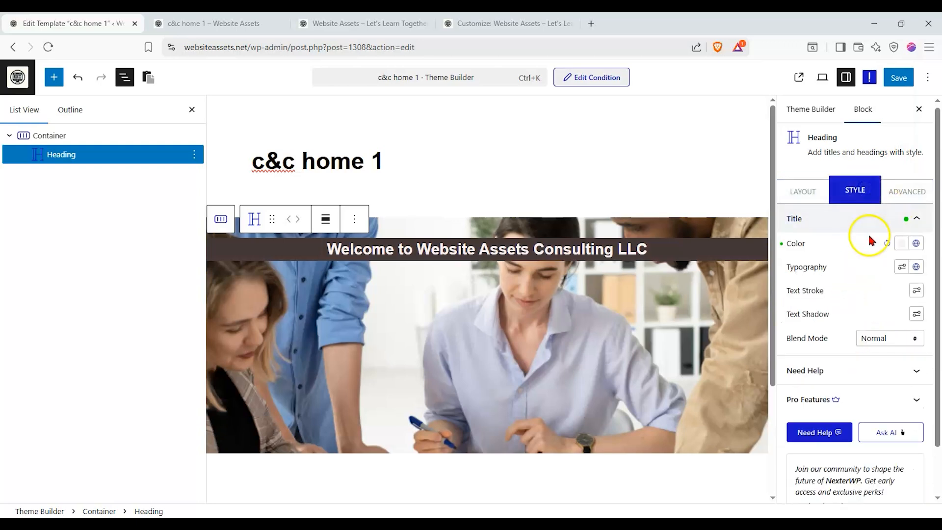
{"action": "left_click", "coordinate": [902, 268]}
{"action": "left_click", "coordinate": [827, 308]}
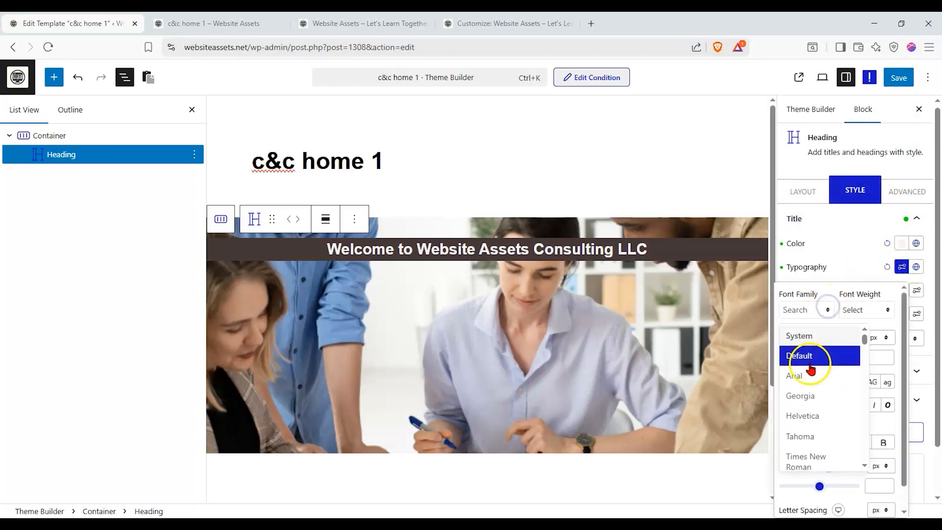
{"action": "left_click", "coordinate": [833, 455]}
{"action": "left_click_drag", "start_coordinate": [820, 358], "coordinate": [803, 361]}
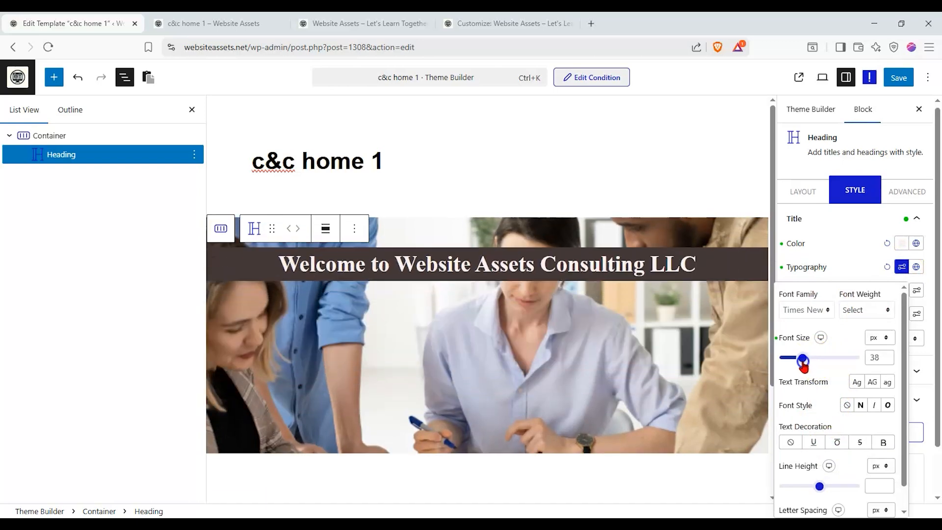
{"action": "left_click", "coordinate": [824, 193]}
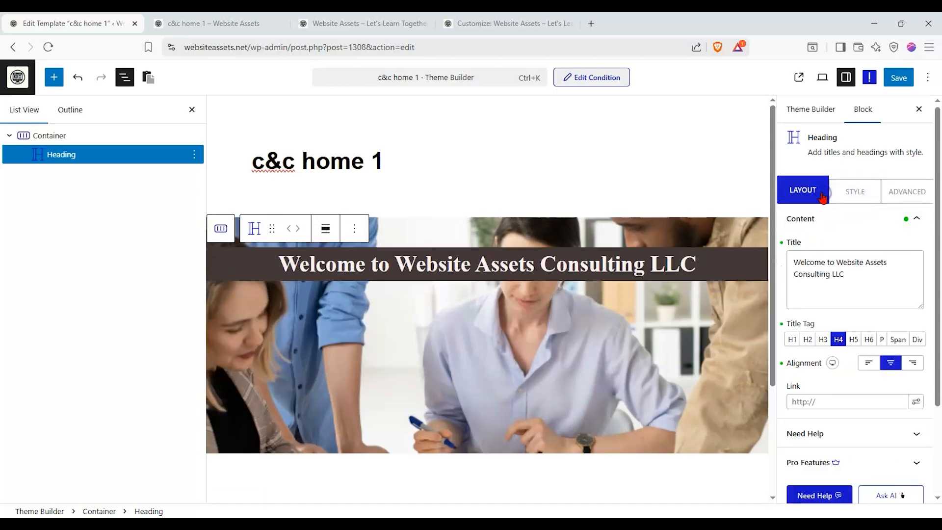
Step: In the hero container's flex properties, justify the content to the end of the column and center the row alignment
{"action": "left_click", "coordinate": [63, 137]}
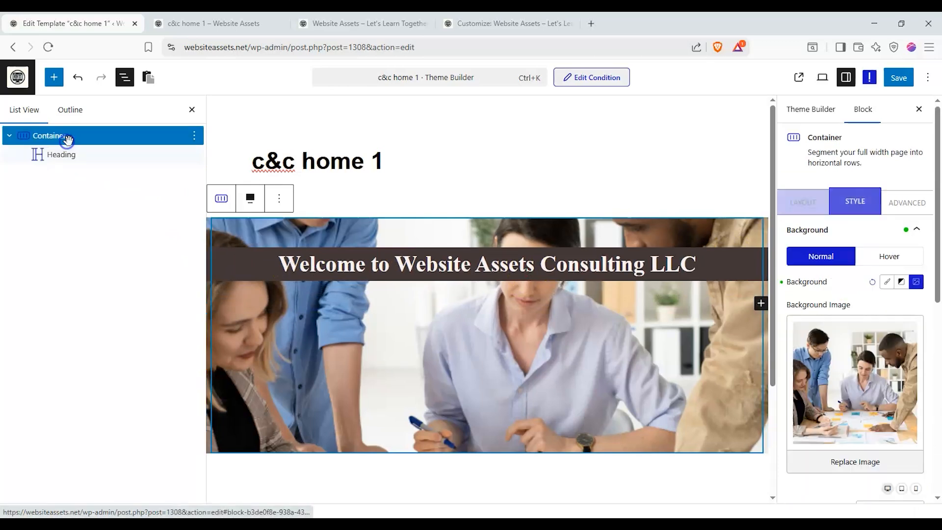
{"action": "left_click", "coordinate": [805, 203]}
{"action": "scroll", "coordinate": [849, 344], "scroll_direction": "down", "scroll_amount": 5}
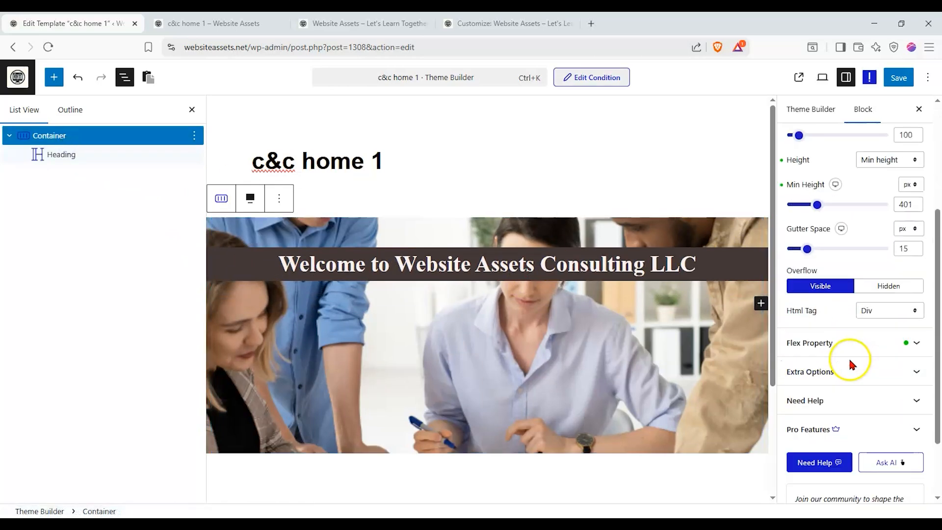
{"action": "scroll", "coordinate": [849, 361], "scroll_direction": "up", "scroll_amount": 3}
{"action": "left_click", "coordinate": [845, 400]}
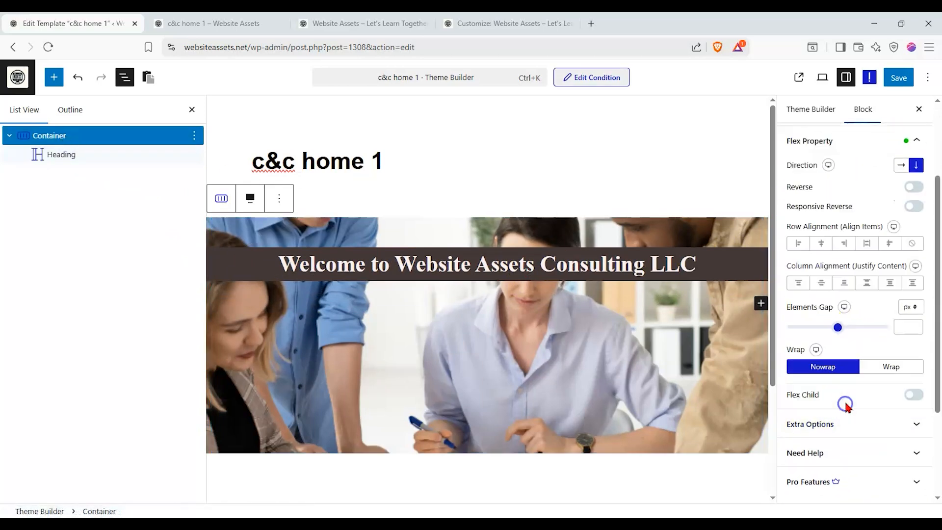
{"action": "left_click", "coordinate": [844, 284]}
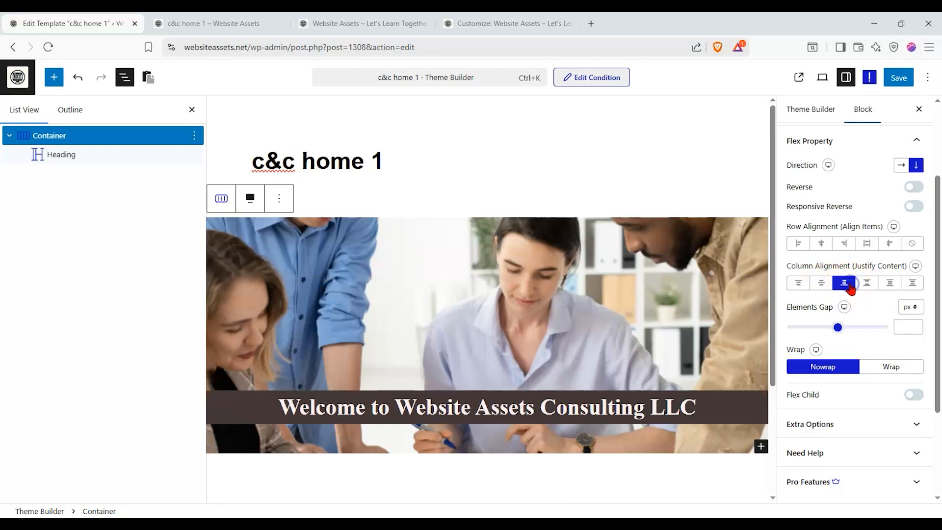
{"action": "left_click", "coordinate": [821, 243]}
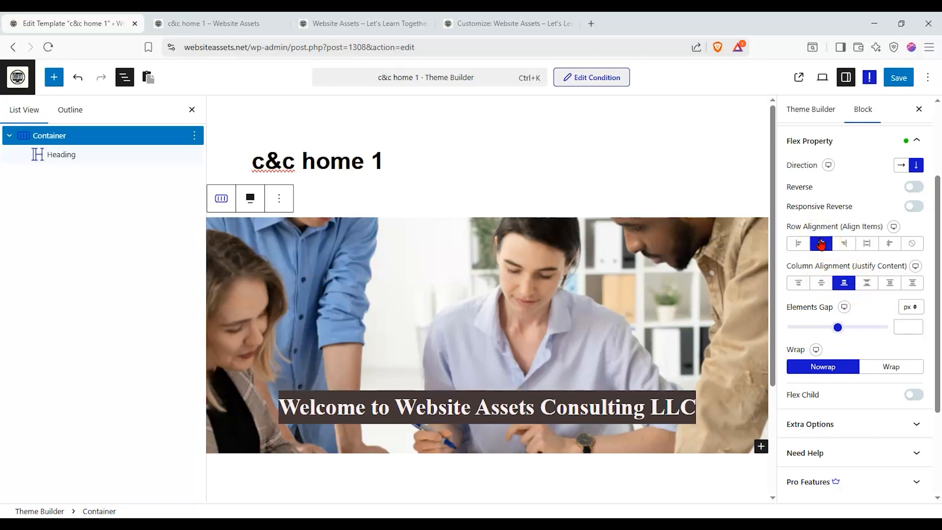
Step: Save the template and check the repositioned heading on the live site
{"action": "left_click", "coordinate": [898, 78]}
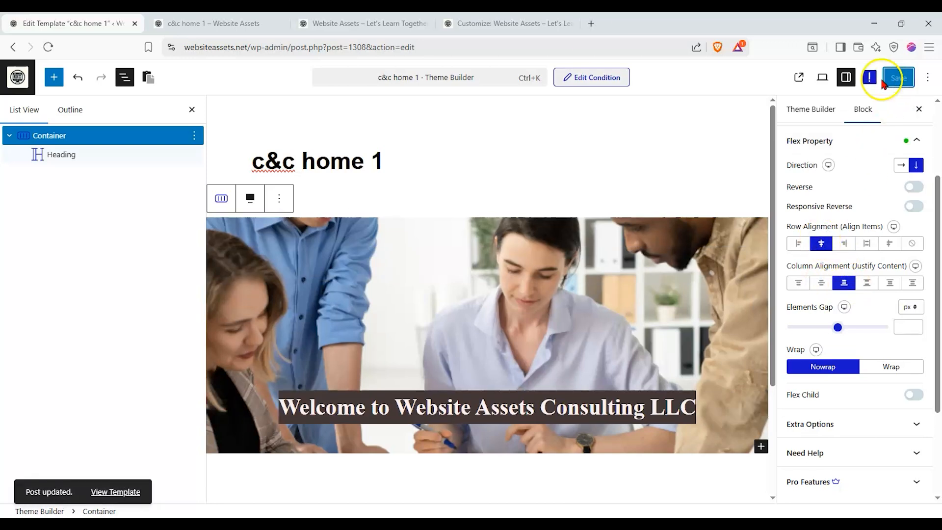
{"action": "left_click", "coordinate": [214, 24]}
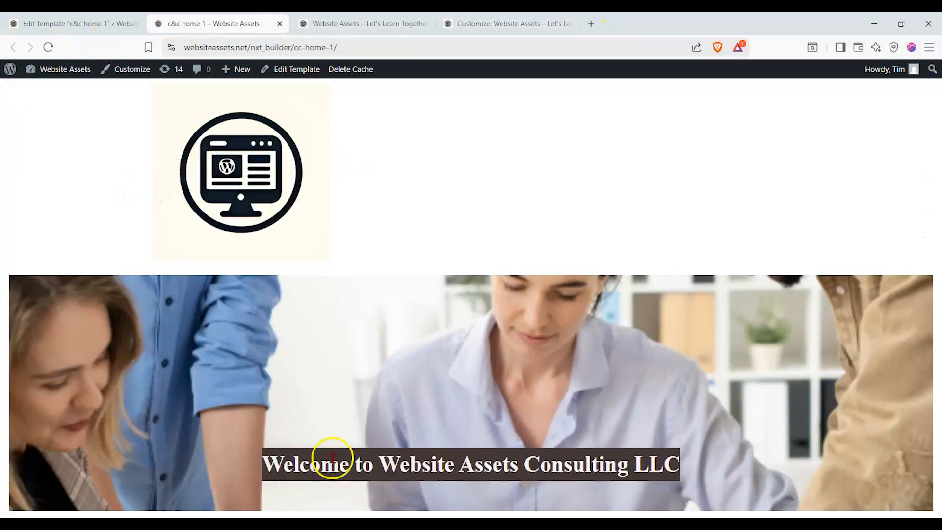
{"action": "left_click", "coordinate": [74, 23]}
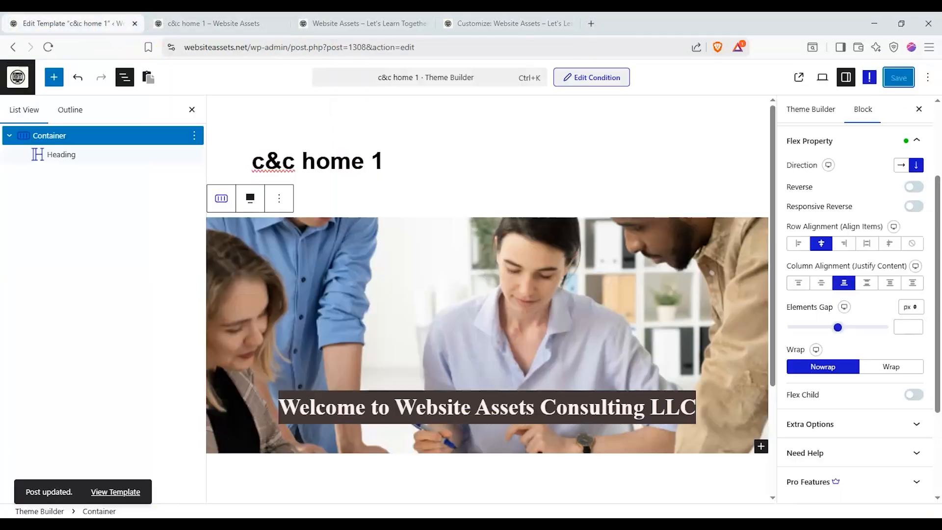
Step: Add a two-column grid container below the hero and place a Nexter Button block in each column
{"action": "scroll", "coordinate": [331, 253], "scroll_direction": "down", "scroll_amount": 3}
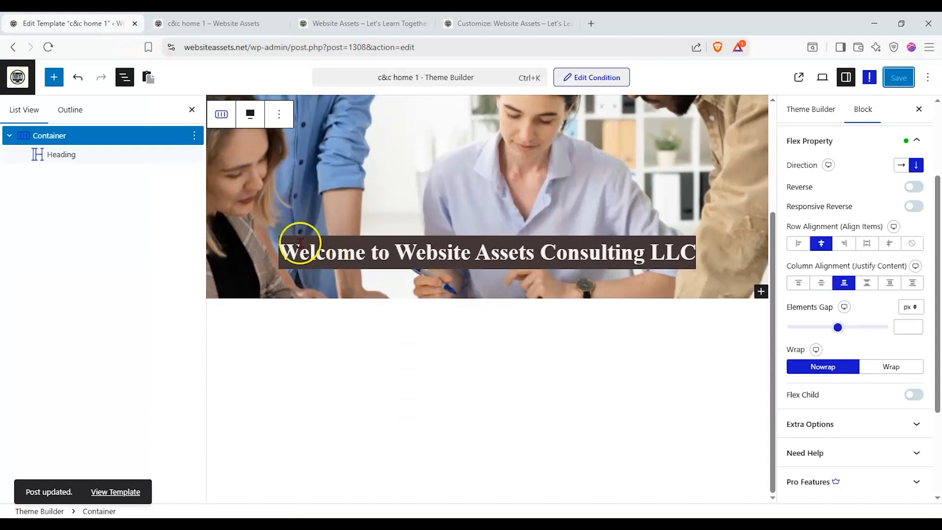
{"action": "left_click", "coordinate": [54, 77]}
{"action": "left_click_drag", "start_coordinate": [42, 216], "coordinate": [530, 367]}
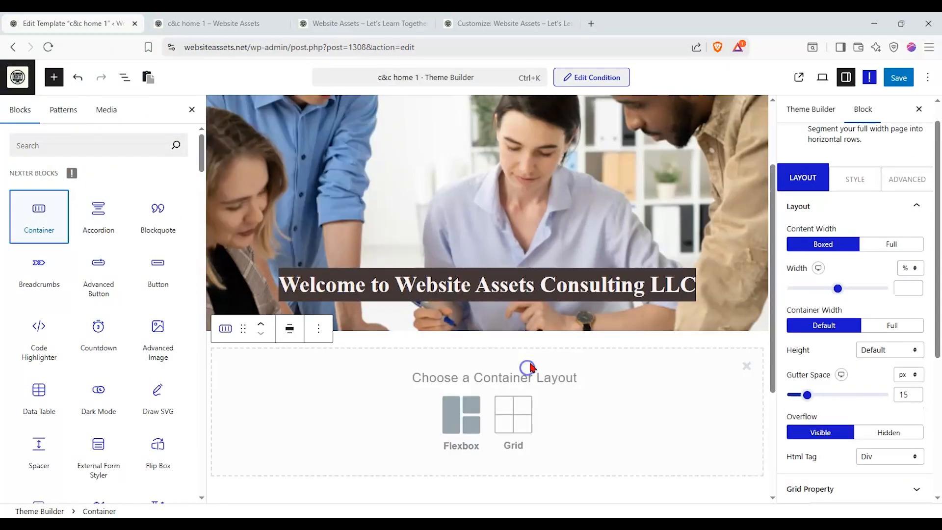
{"action": "left_click", "coordinate": [501, 421]}
{"action": "left_click", "coordinate": [392, 430]}
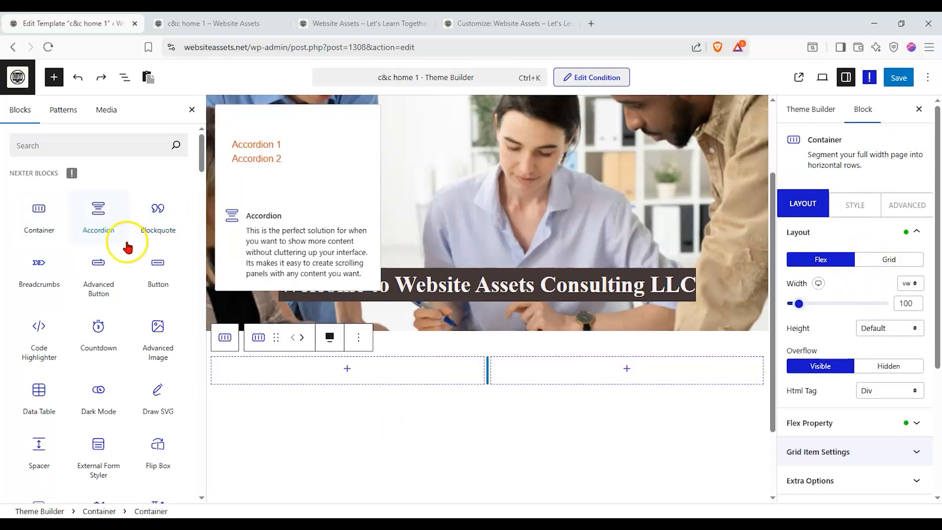
{"action": "left_click_drag", "start_coordinate": [157, 270], "coordinate": [655, 373]}
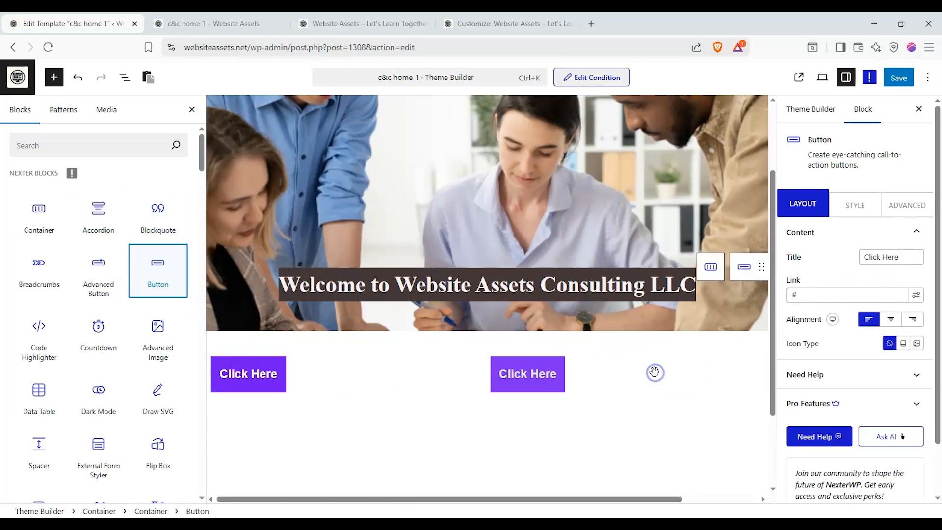
Step: Title the first column's button "About Us"
{"action": "left_click", "coordinate": [299, 369]}
{"action": "left_click", "coordinate": [280, 379]}
{"action": "left_click_drag", "start_coordinate": [914, 260], "coordinate": [789, 273]}
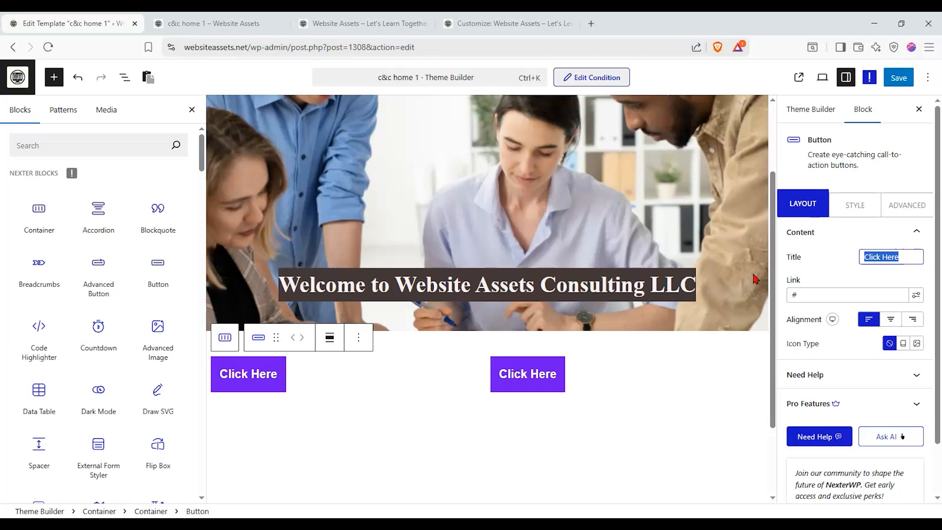
{"action": "type", "text": "About"}
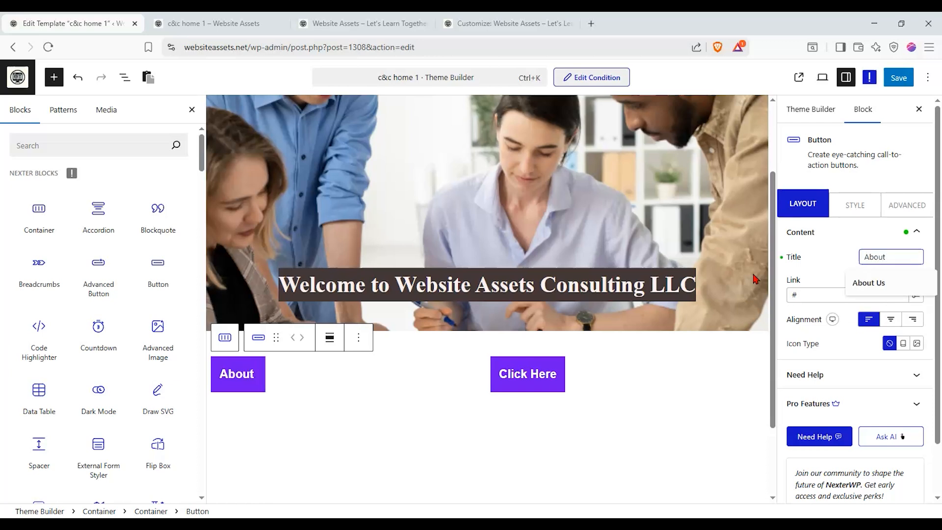
{"action": "type", "text": " Us"}
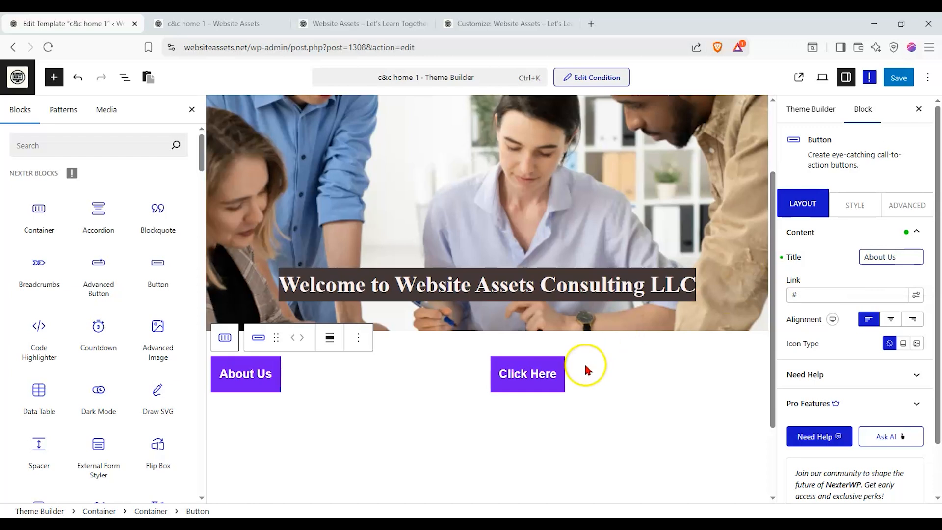
{"action": "left_click", "coordinate": [502, 387]}
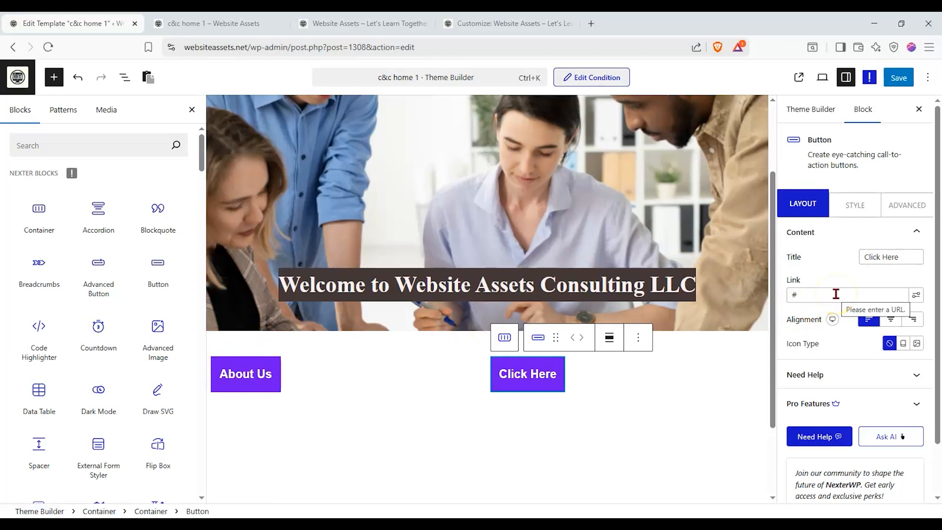
Step: Title the first column's button "Services" and the second column's button "Book Now"
{"action": "left_click", "coordinate": [231, 374]}
{"action": "left_click_drag", "start_coordinate": [913, 257], "coordinate": [717, 259]}
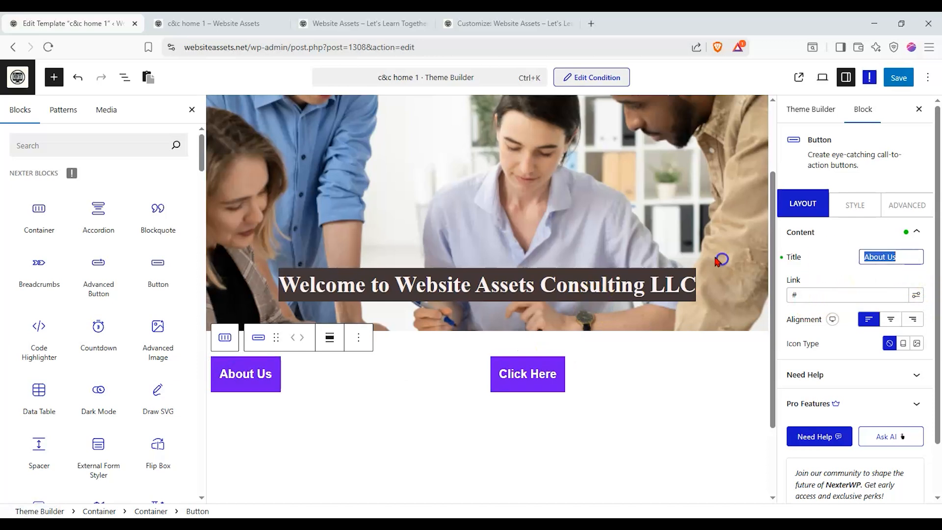
{"action": "type", "text": "Services"}
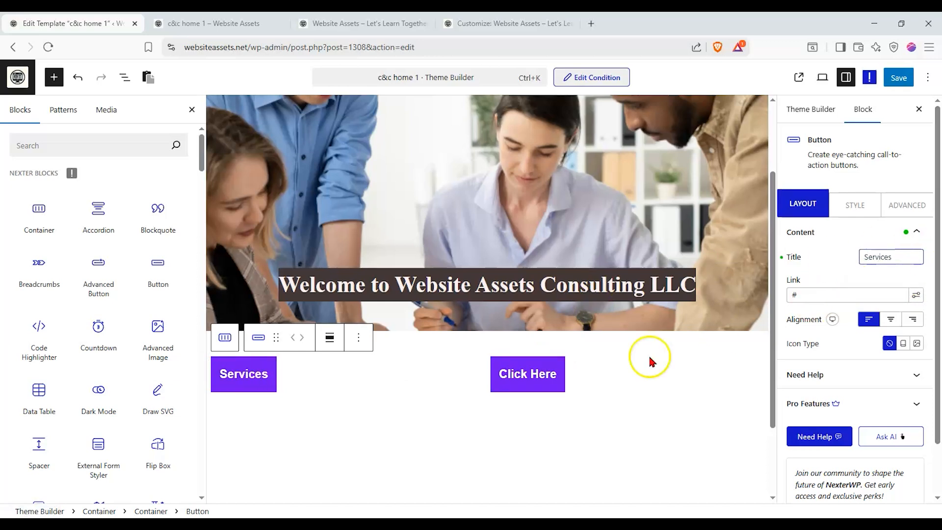
{"action": "left_click", "coordinate": [544, 374]}
{"action": "left_click_drag", "start_coordinate": [901, 257], "coordinate": [790, 265]}
{"action": "type", "text": "Book Now"}
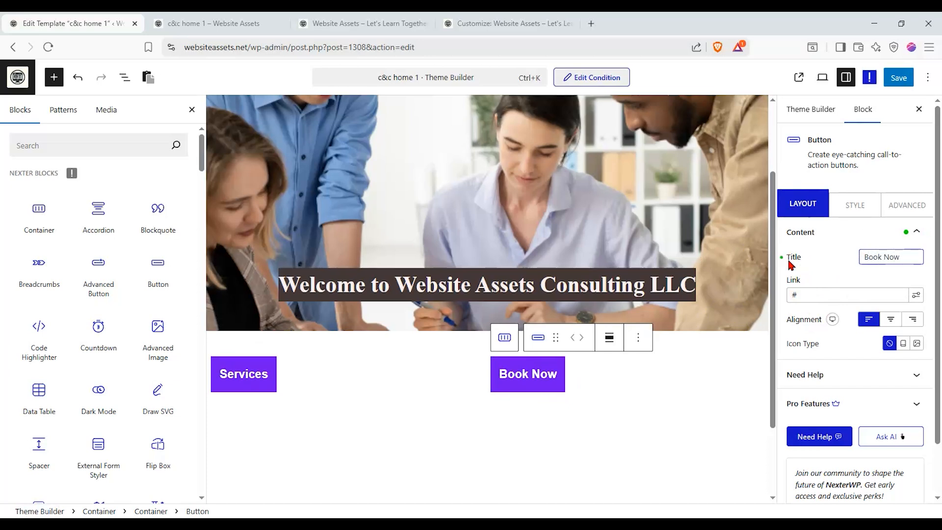
Step: Set the alignment of both the Book Now and Services button blocks to center
{"action": "left_click", "coordinate": [889, 323]}
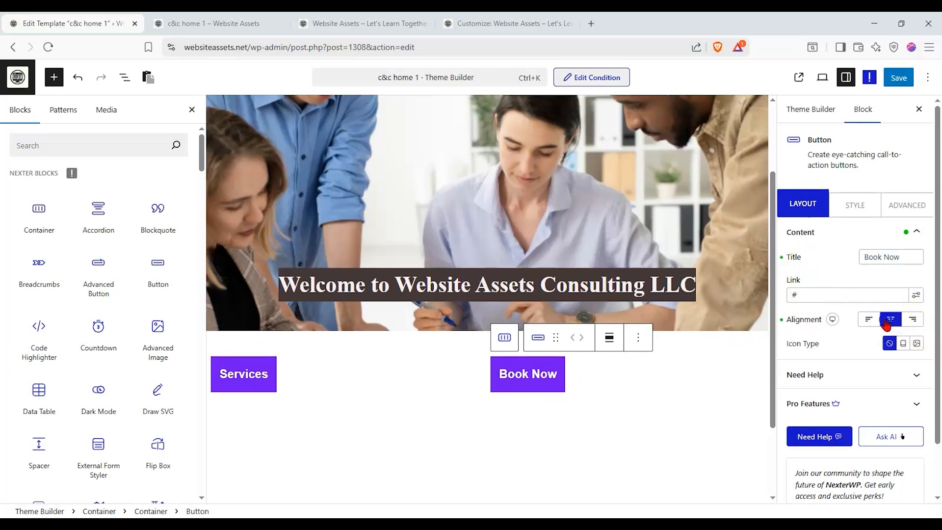
{"action": "left_click", "coordinate": [260, 377]}
{"action": "left_click", "coordinate": [889, 324]}
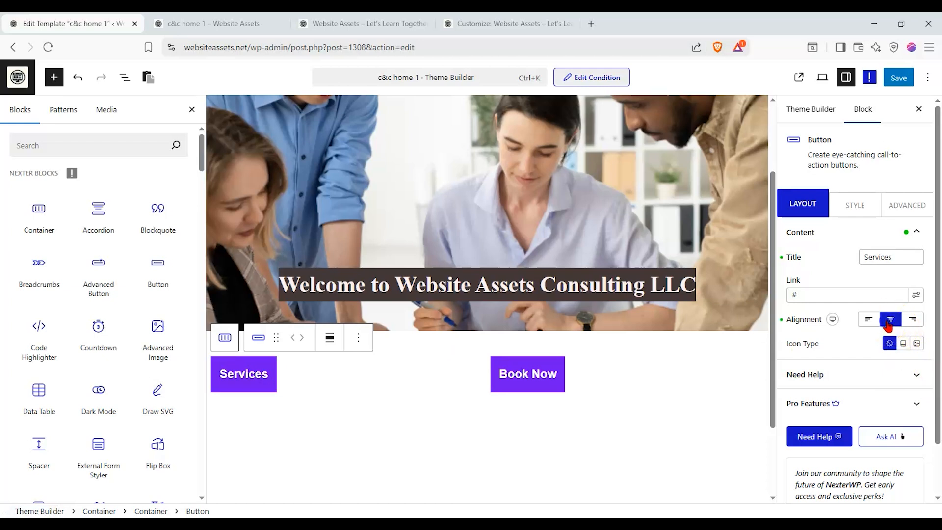
{"action": "left_click", "coordinate": [831, 320]}
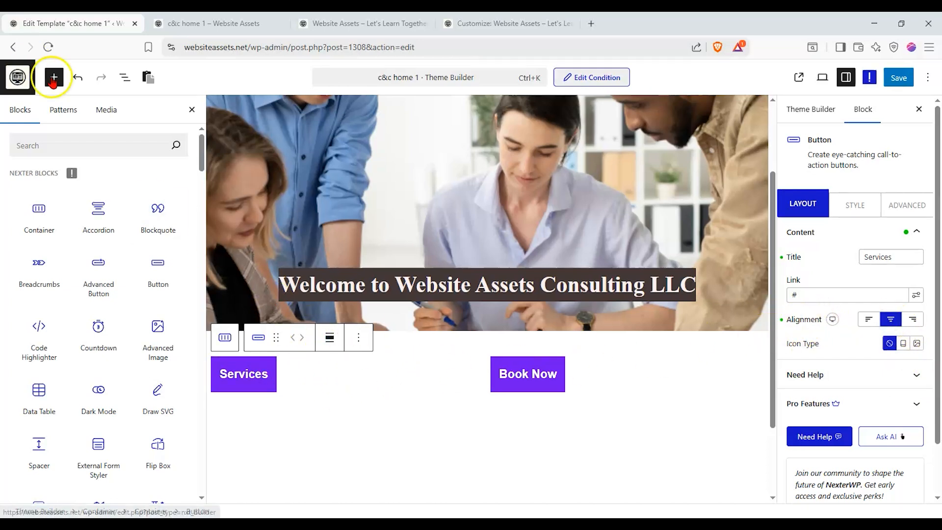
Step: In the flex properties of both button column containers, center the column alignment (justify content)
{"action": "left_click", "coordinate": [124, 77]}
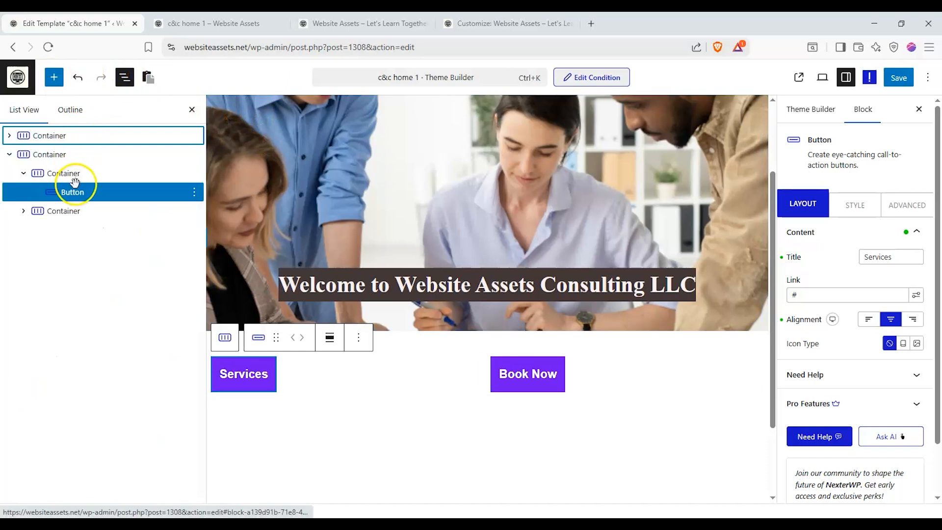
{"action": "left_click", "coordinate": [23, 214]}
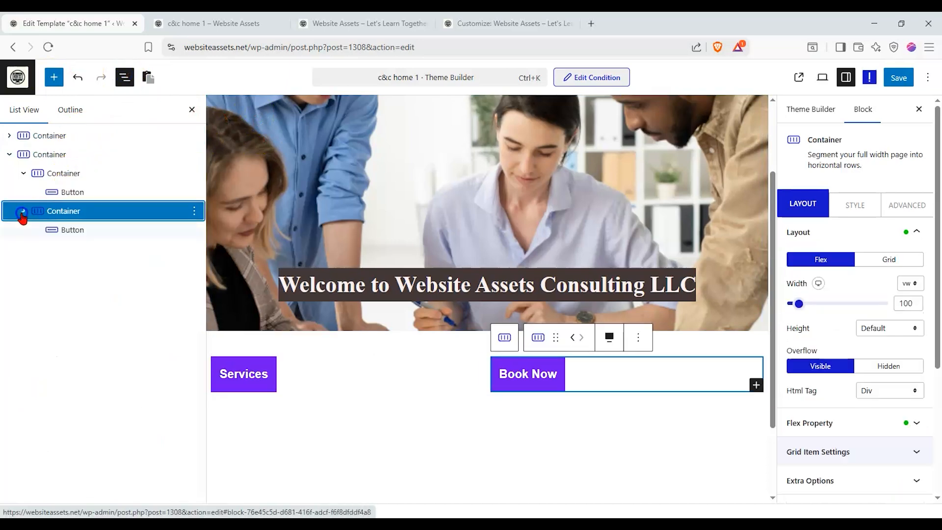
{"action": "left_click", "coordinate": [60, 173]}
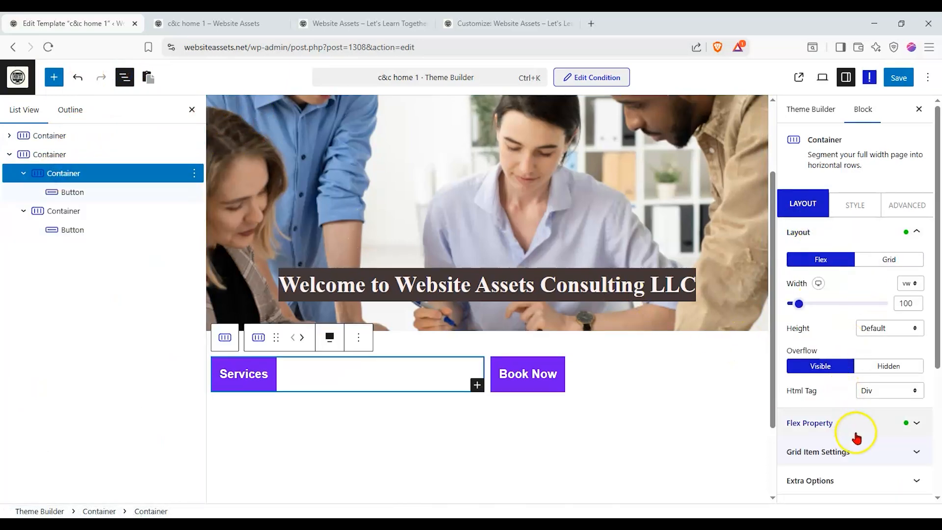
{"action": "left_click", "coordinate": [856, 434]}
{"action": "left_click", "coordinate": [828, 383]}
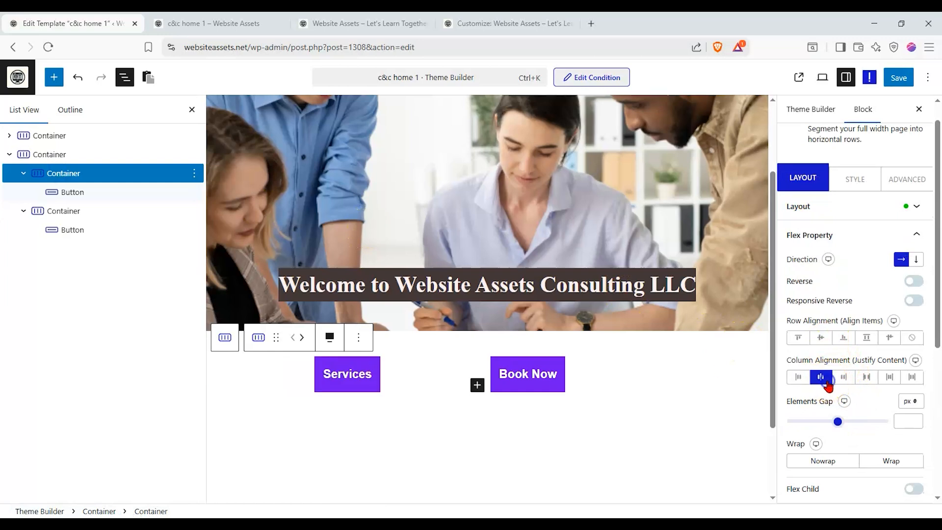
{"action": "left_click", "coordinate": [73, 212]}
{"action": "left_click", "coordinate": [820, 378]}
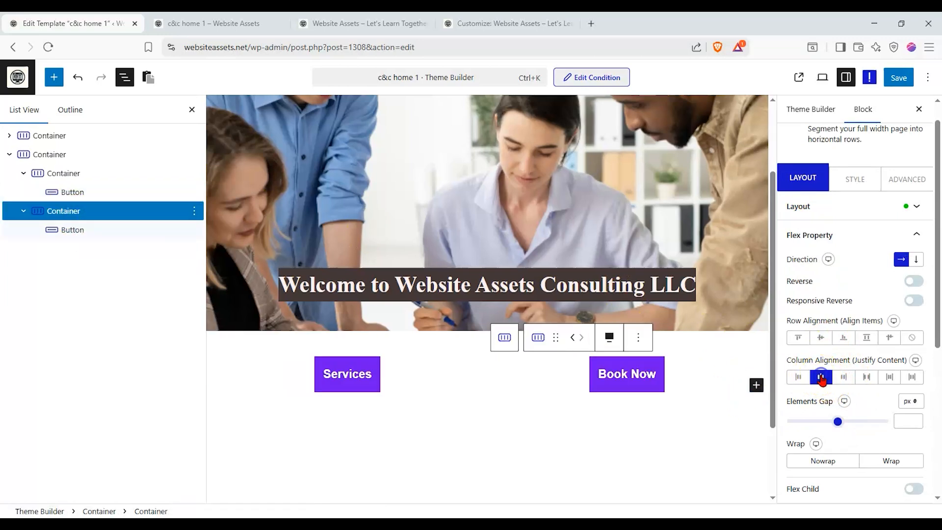
Step: Style the Services button with the Title 1 global typography, trying Heading Five first
{"action": "left_click", "coordinate": [49, 174]}
{"action": "left_click", "coordinate": [66, 192]}
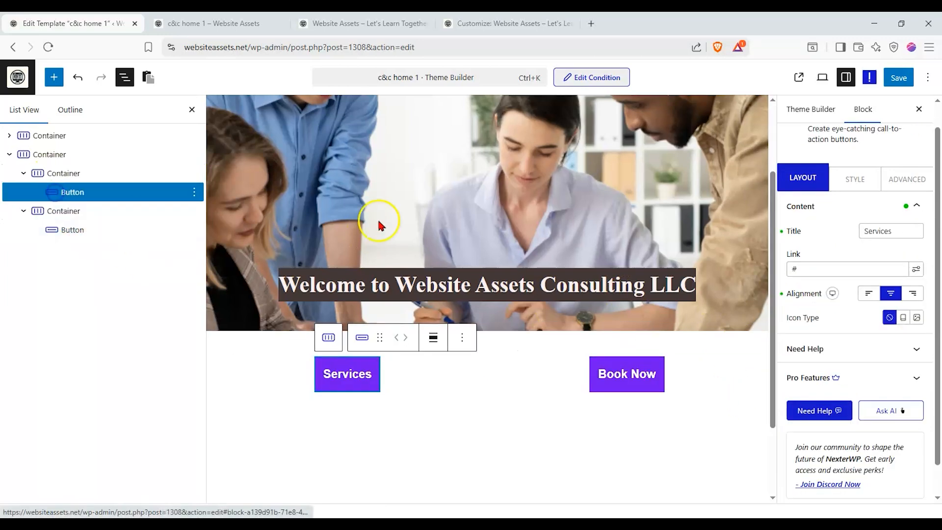
{"action": "left_click_drag", "start_coordinate": [834, 276], "coordinate": [774, 275]}
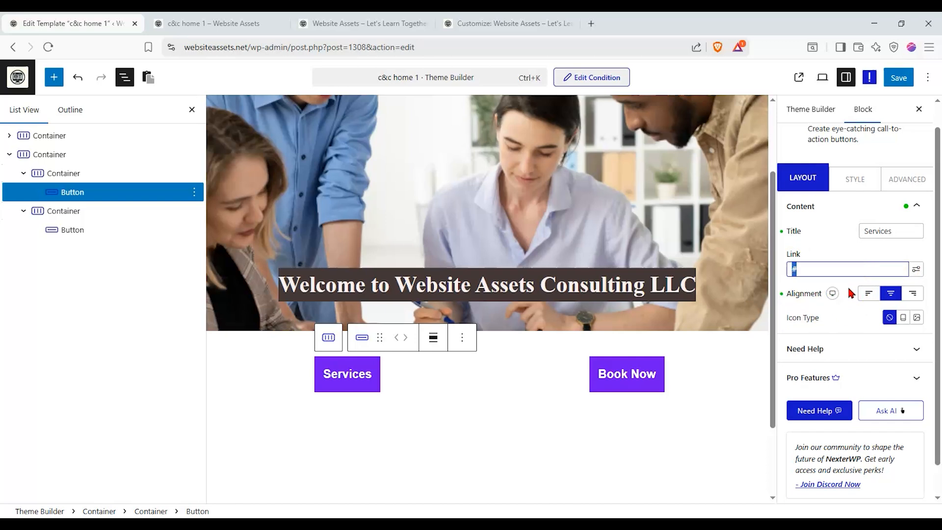
{"action": "left_click", "coordinate": [856, 181]}
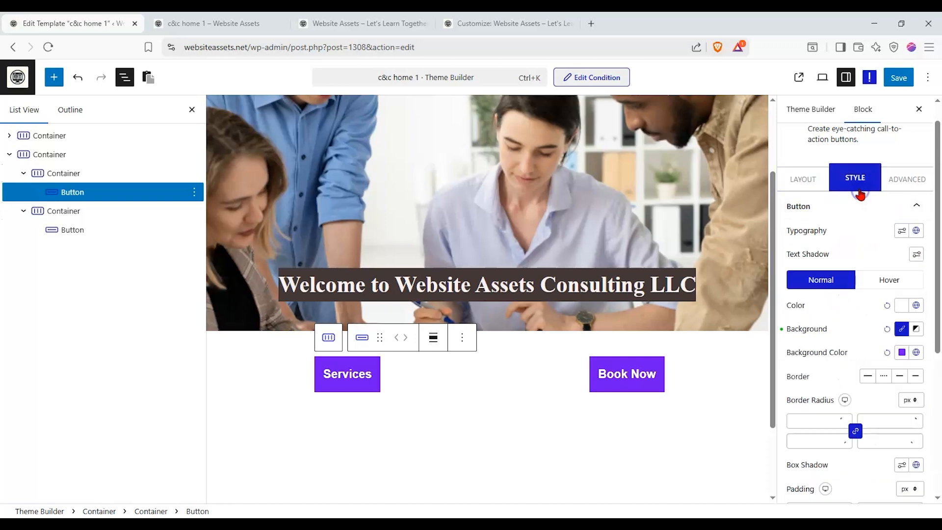
{"action": "left_click", "coordinate": [902, 231]}
{"action": "left_click", "coordinate": [901, 231]}
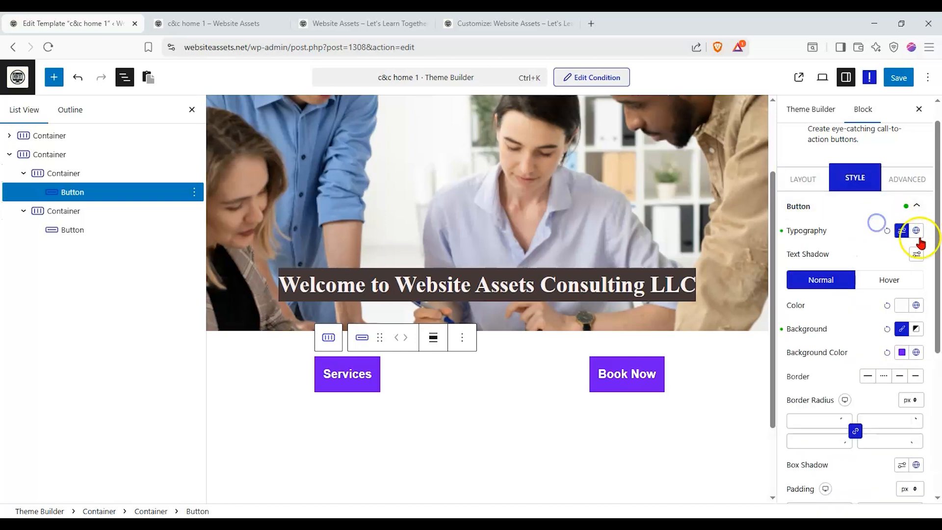
{"action": "left_click", "coordinate": [916, 231]}
{"action": "left_click", "coordinate": [842, 202]}
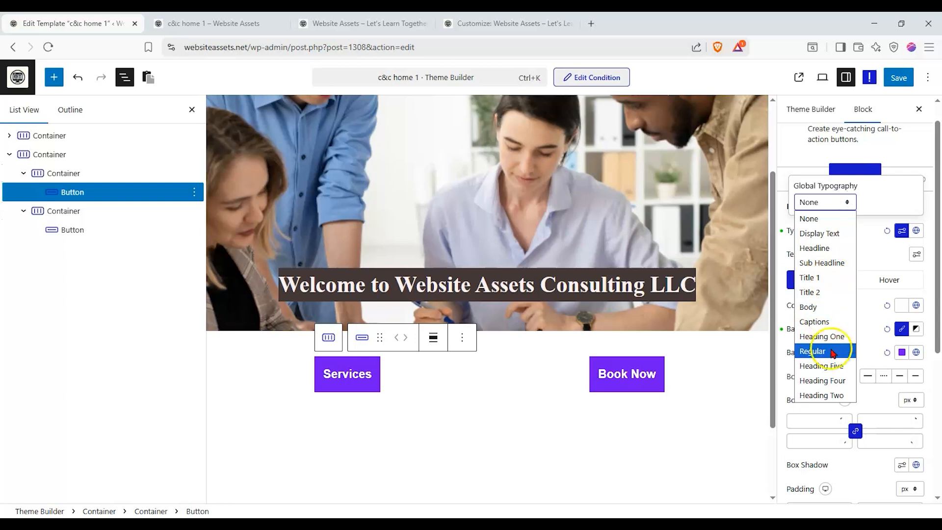
{"action": "left_click", "coordinate": [828, 366]}
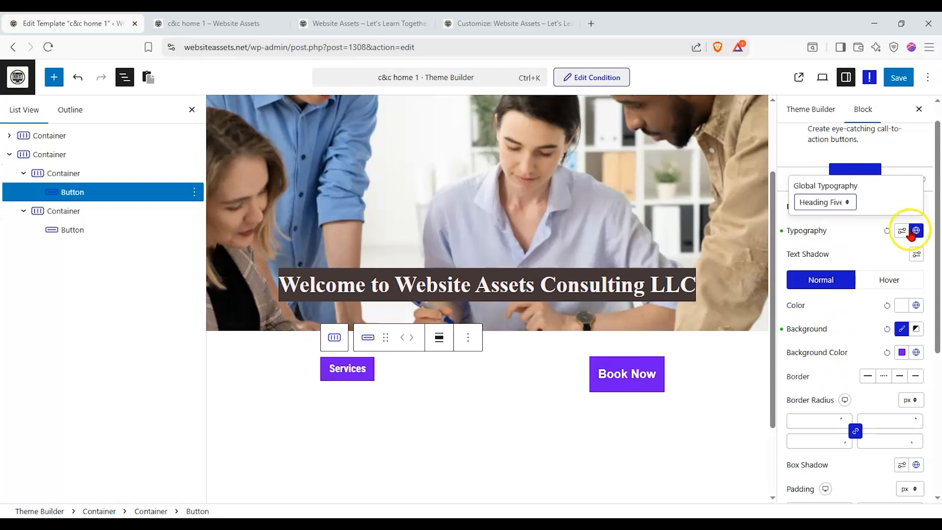
{"action": "left_click", "coordinate": [830, 202]}
{"action": "left_click", "coordinate": [834, 278]}
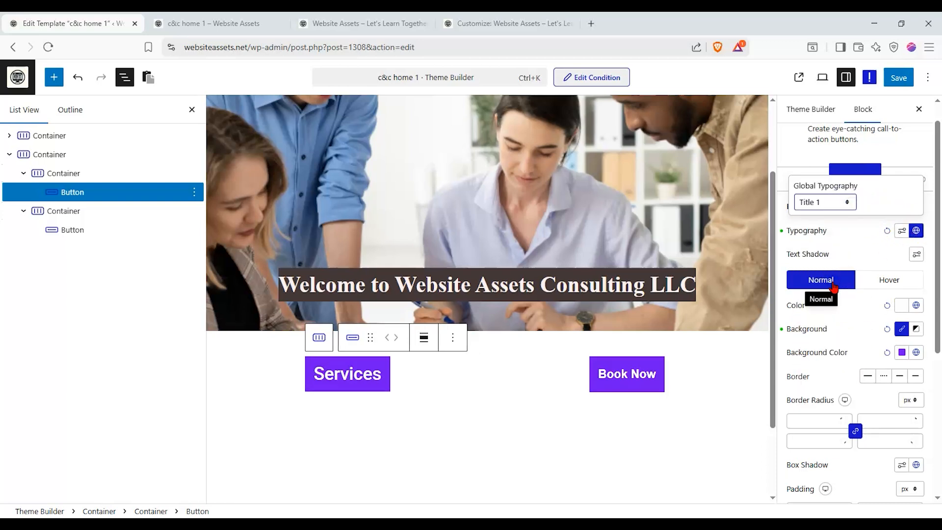
Step: Apply the Title 1 global typography to the Book Now button
{"action": "left_click", "coordinate": [655, 372]}
{"action": "left_click", "coordinate": [655, 373]}
{"action": "left_click", "coordinate": [917, 230]}
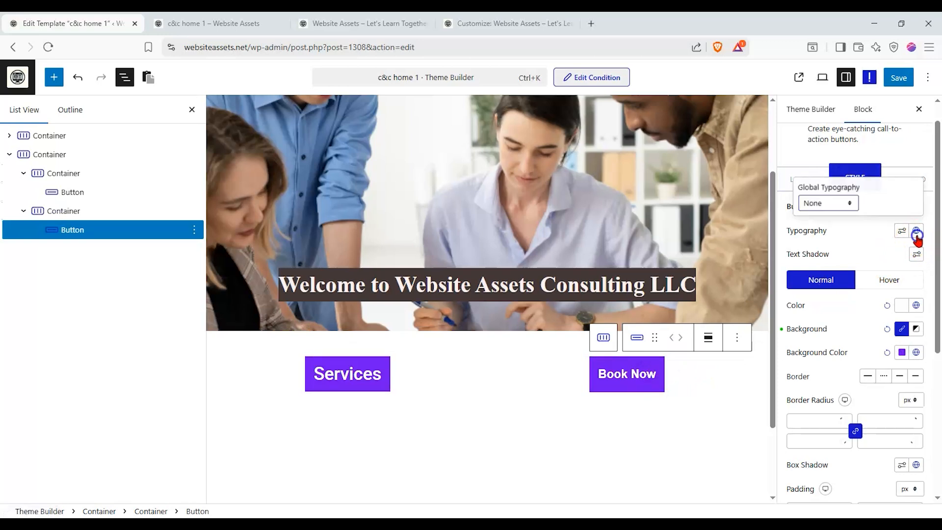
{"action": "left_click", "coordinate": [828, 203]}
{"action": "left_click", "coordinate": [829, 278]}
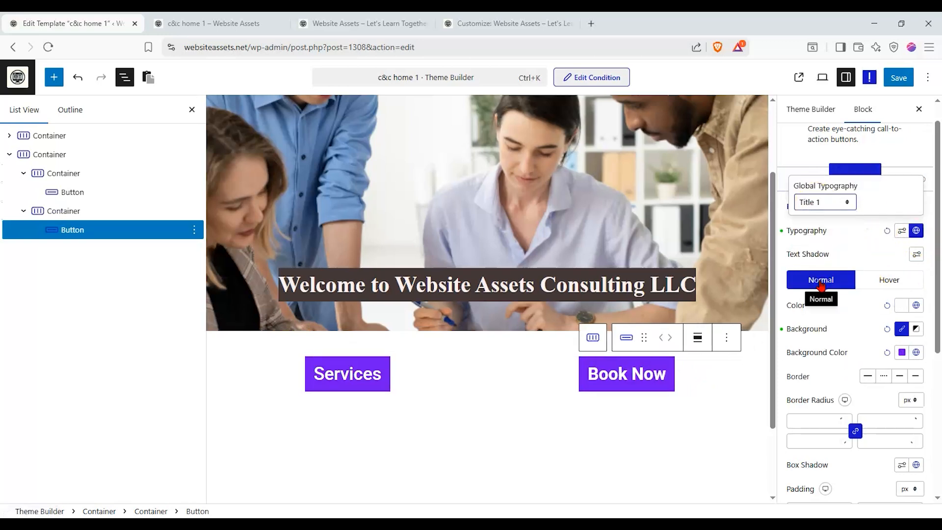
Step: Set the Services button's background to the dark green Nexter global color
{"action": "left_click", "coordinate": [339, 368]}
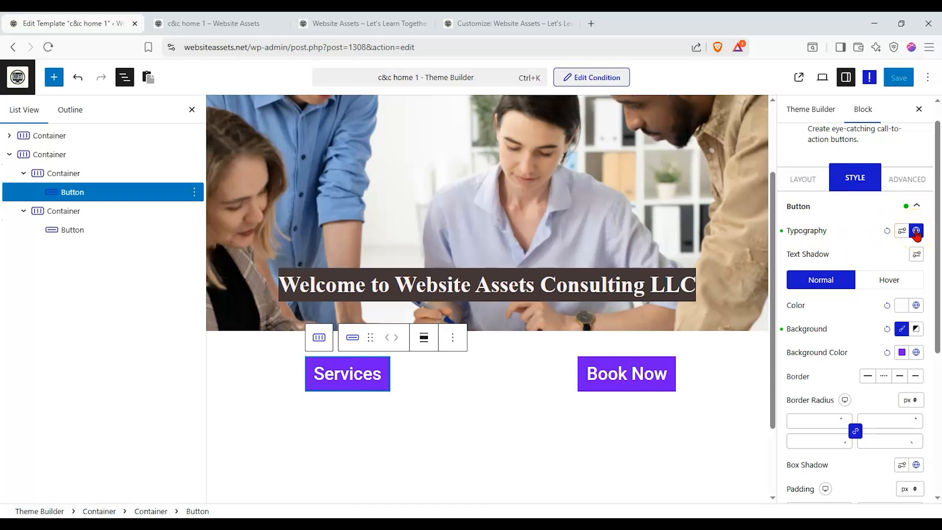
{"action": "left_click", "coordinate": [903, 353]}
{"action": "left_click", "coordinate": [901, 355]}
{"action": "left_click", "coordinate": [917, 354]}
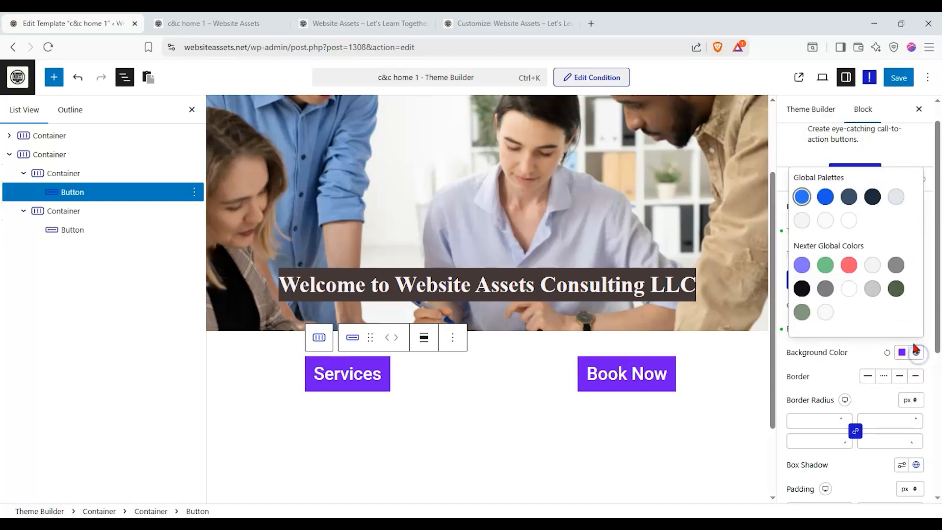
{"action": "left_click", "coordinate": [825, 265]}
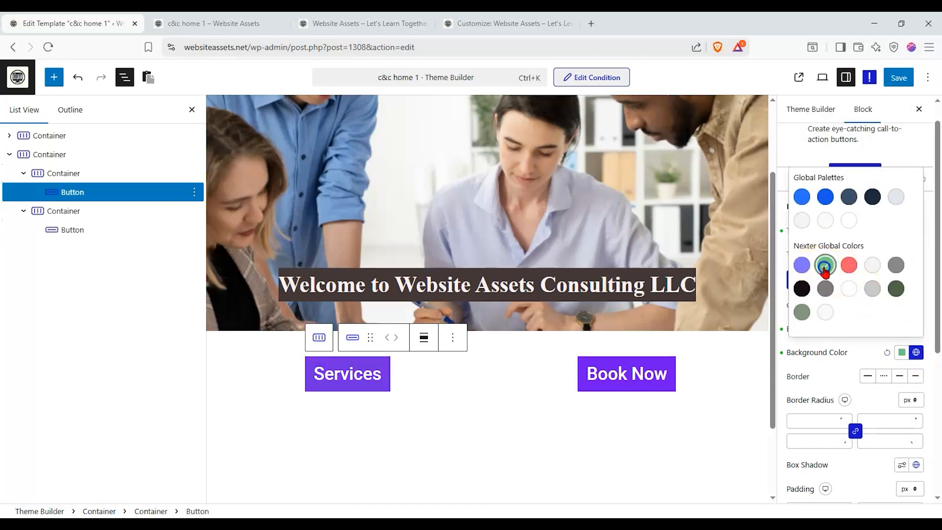
{"action": "left_click", "coordinate": [896, 289]}
Step: Give the Book Now button the same dark green Nexter global background color
{"action": "left_click", "coordinate": [669, 373]}
{"action": "left_click", "coordinate": [916, 352]}
{"action": "left_click", "coordinate": [896, 289]}
{"action": "left_click", "coordinate": [871, 357]}
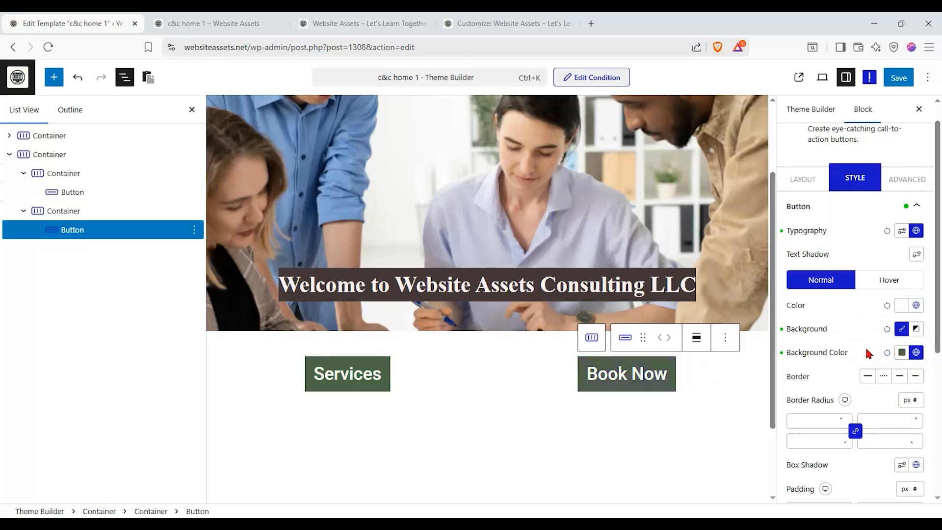
Step: Save the template and check the Services and Book Now buttons below the hero on the live site
{"action": "scroll", "coordinate": [592, 326], "scroll_direction": "up", "scroll_amount": 3}
{"action": "scroll", "coordinate": [624, 291], "scroll_direction": "down", "scroll_amount": 3}
{"action": "left_click", "coordinate": [898, 78]}
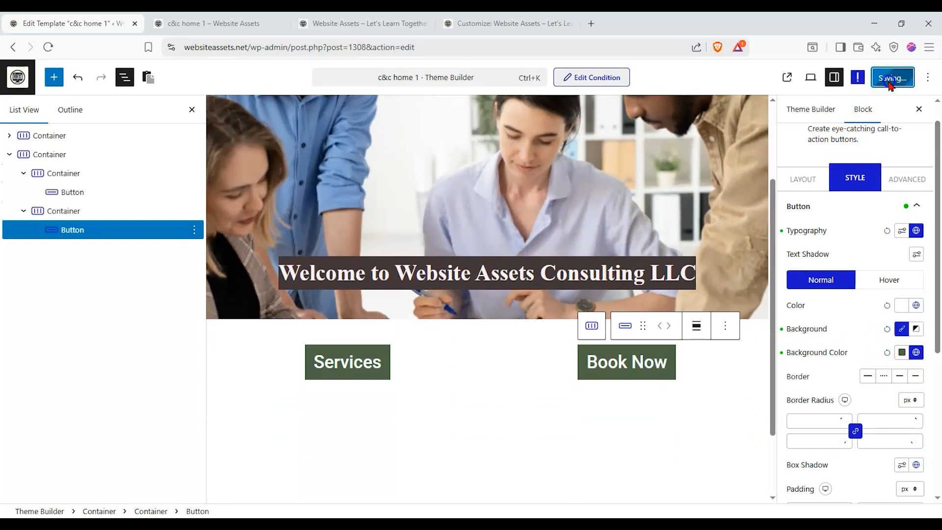
{"action": "left_click", "coordinate": [231, 23]}
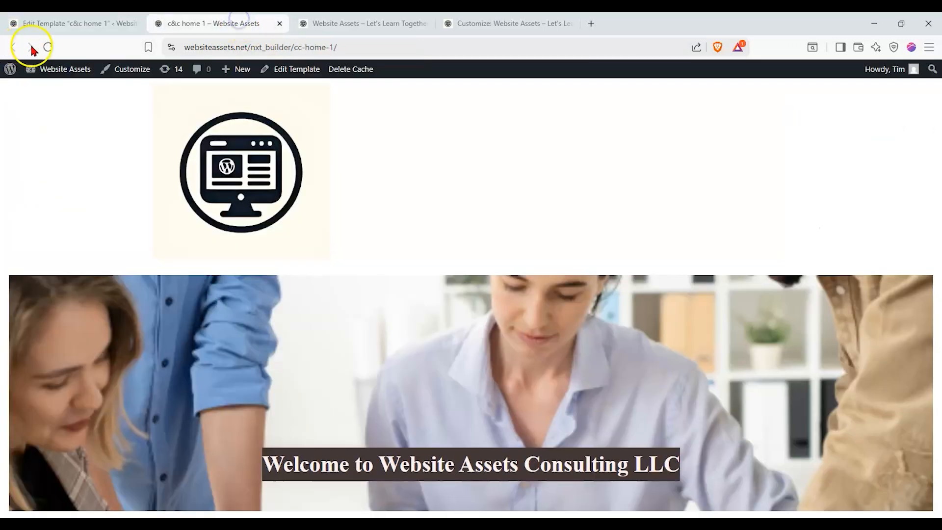
{"action": "scroll", "coordinate": [56, 202], "scroll_direction": "down", "scroll_amount": 2}
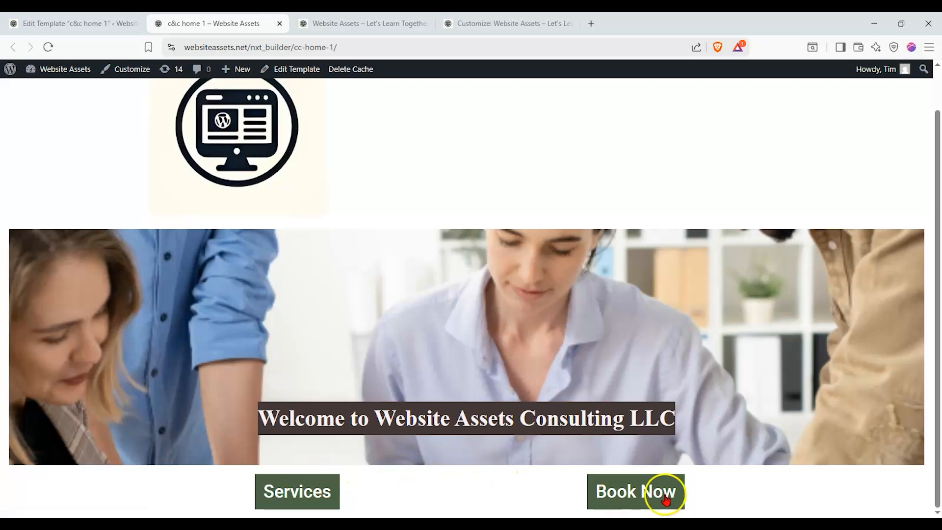
{"action": "scroll", "coordinate": [225, 326], "scroll_direction": "up", "scroll_amount": 1}
{"action": "scroll", "coordinate": [225, 316], "scroll_direction": "down", "scroll_amount": 1}
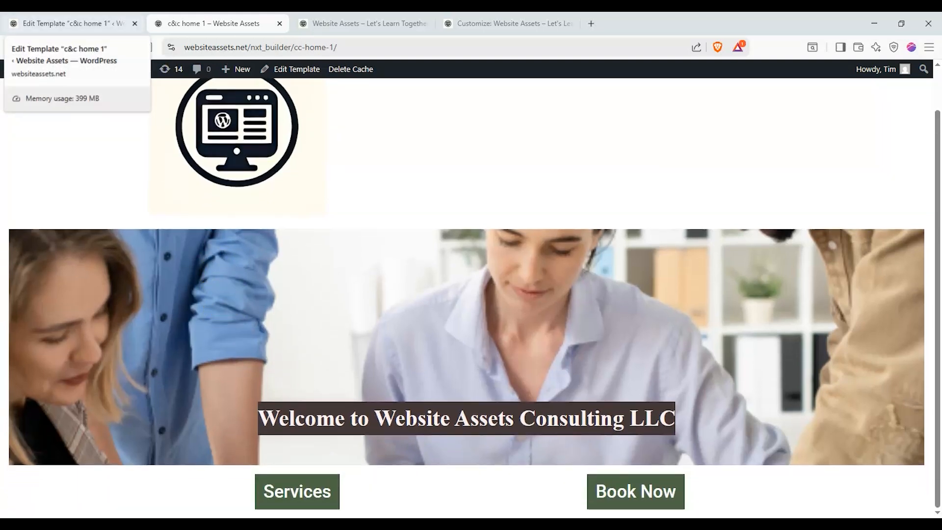
Step: Switch back to the template editor and add a single-column Nexter Container below the Services and Book Now buttons
{"action": "left_click", "coordinate": [118, 23]}
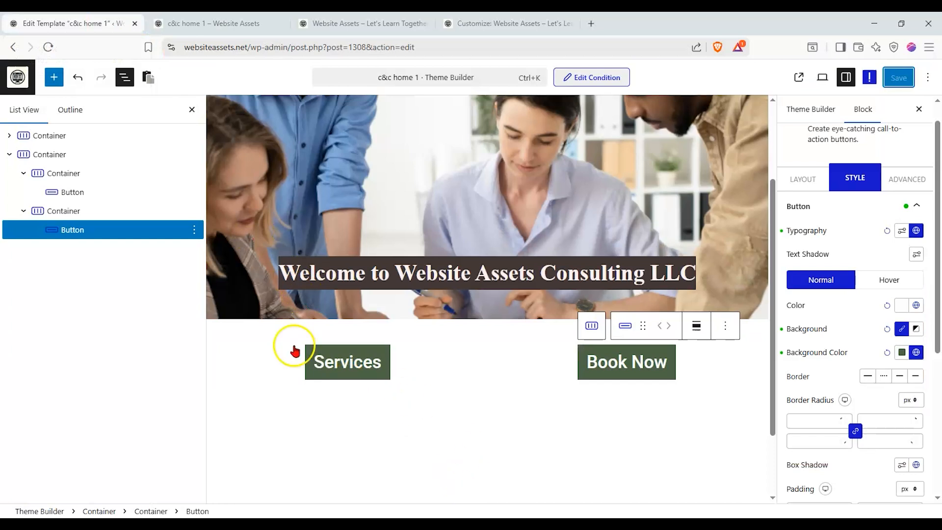
{"action": "scroll", "coordinate": [293, 331], "scroll_direction": "down", "scroll_amount": 2}
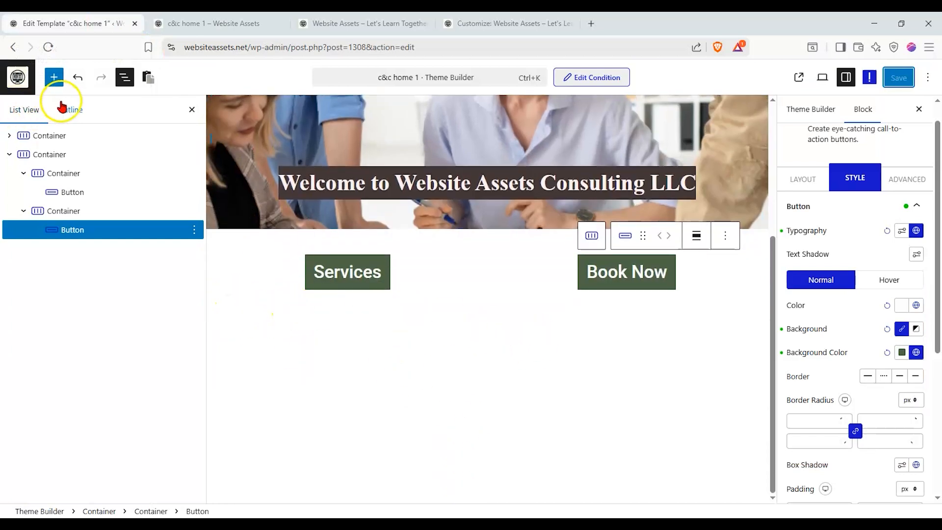
{"action": "left_click", "coordinate": [56, 86]}
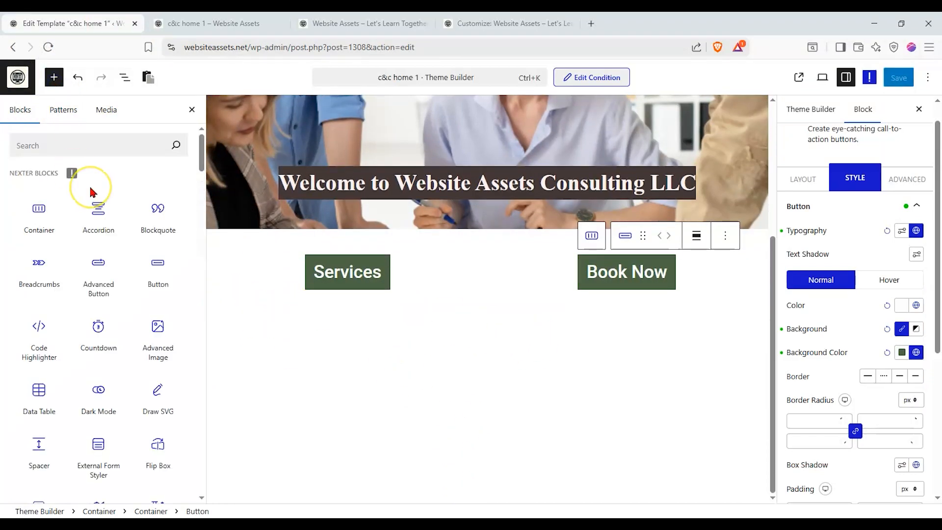
{"action": "left_click", "coordinate": [40, 220]}
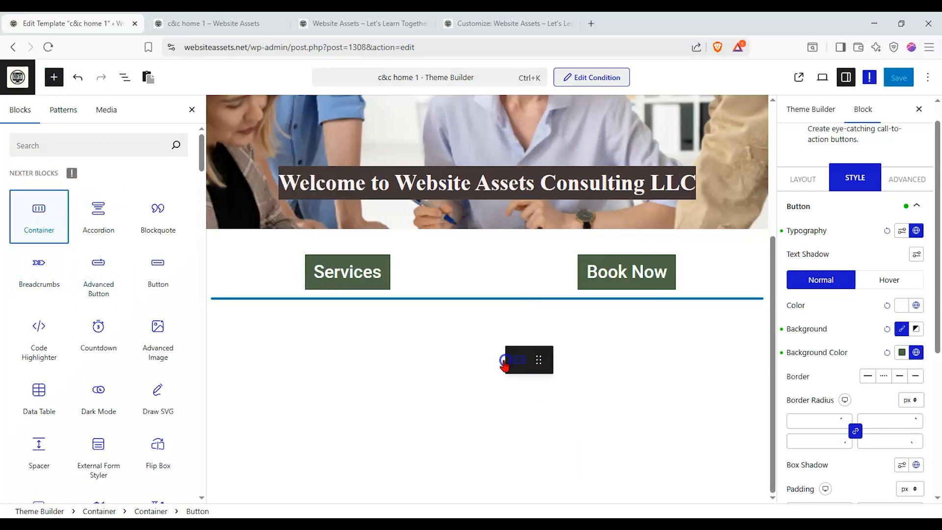
{"action": "left_click", "coordinate": [475, 366]}
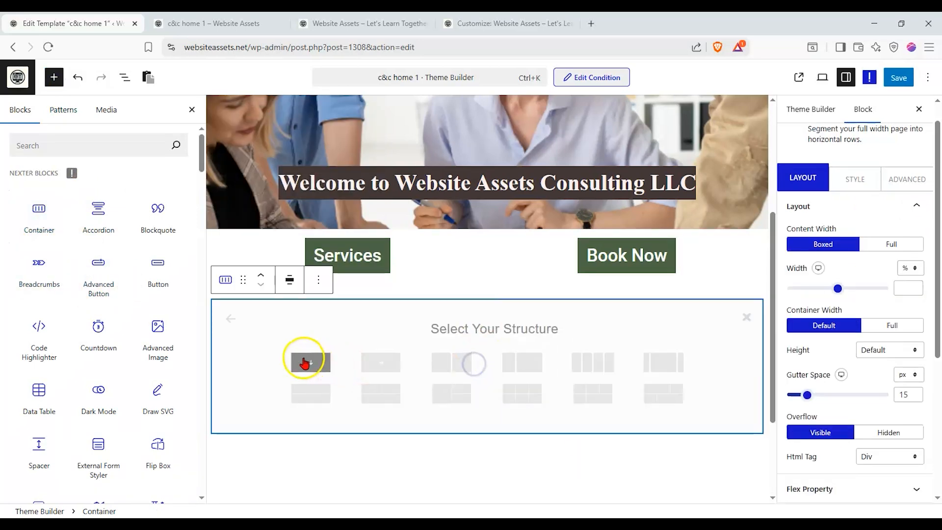
{"action": "left_click", "coordinate": [303, 358]}
Step: Give the new container the background image tutor.png from the media library and set the image size to Cover
{"action": "left_click", "coordinate": [855, 179]}
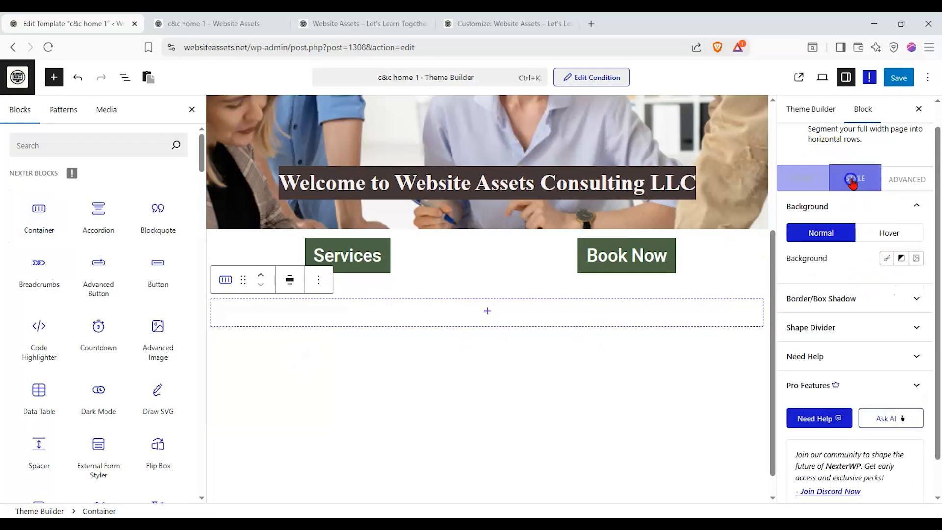
{"action": "left_click", "coordinate": [915, 259]}
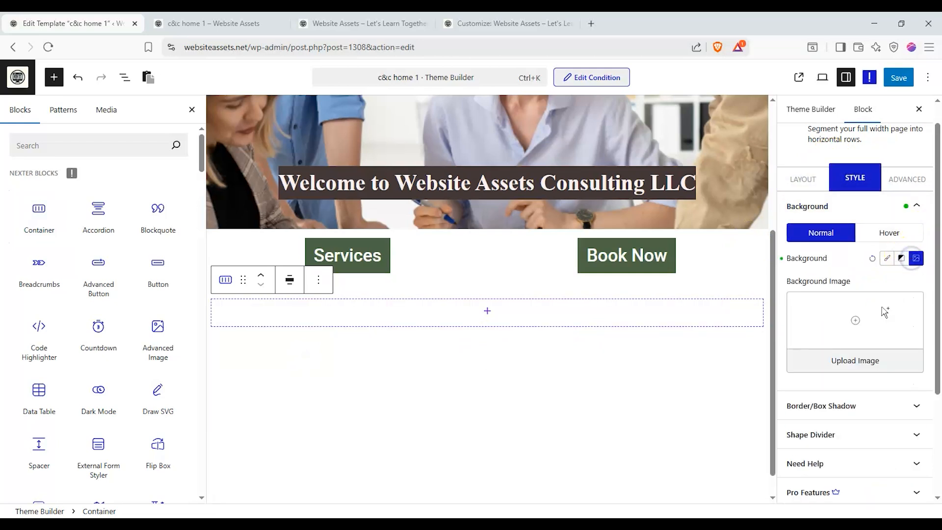
{"action": "left_click", "coordinate": [864, 358]}
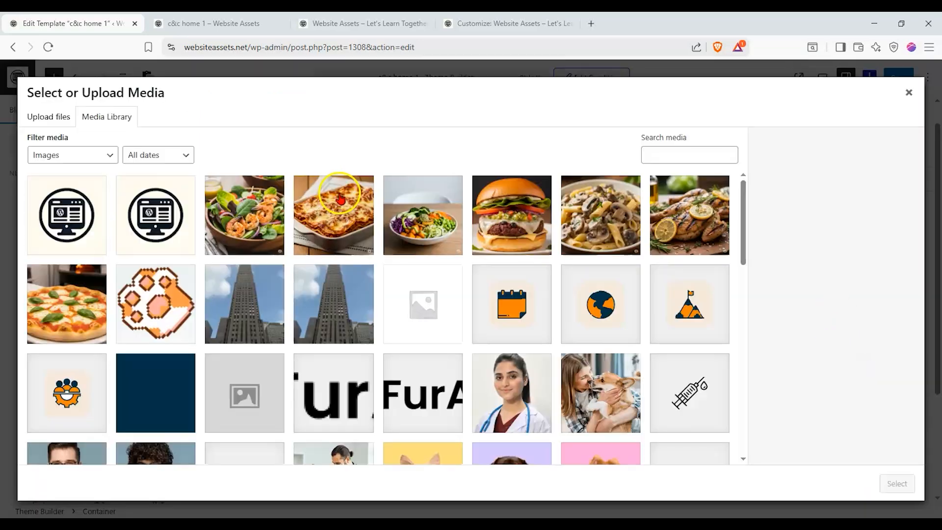
{"action": "scroll", "coordinate": [253, 238], "scroll_direction": "down", "scroll_amount": 15}
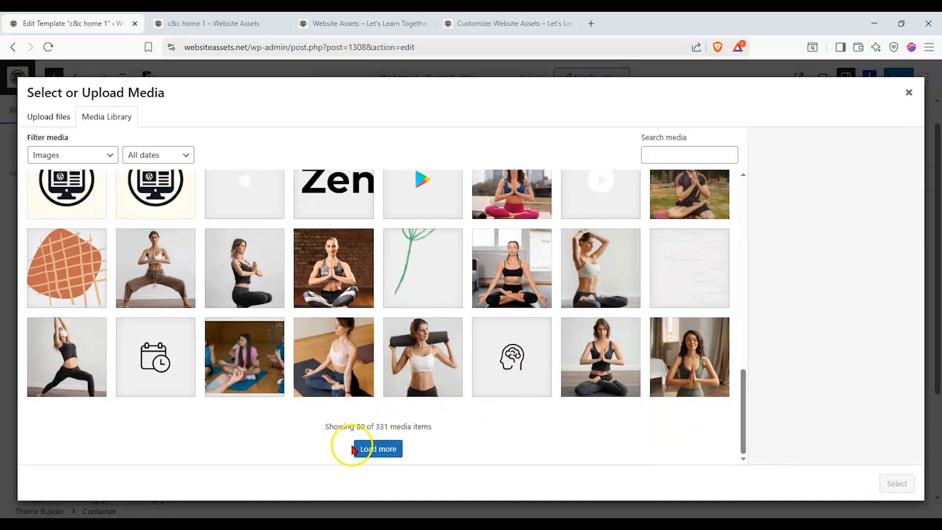
{"action": "left_click", "coordinate": [355, 448]}
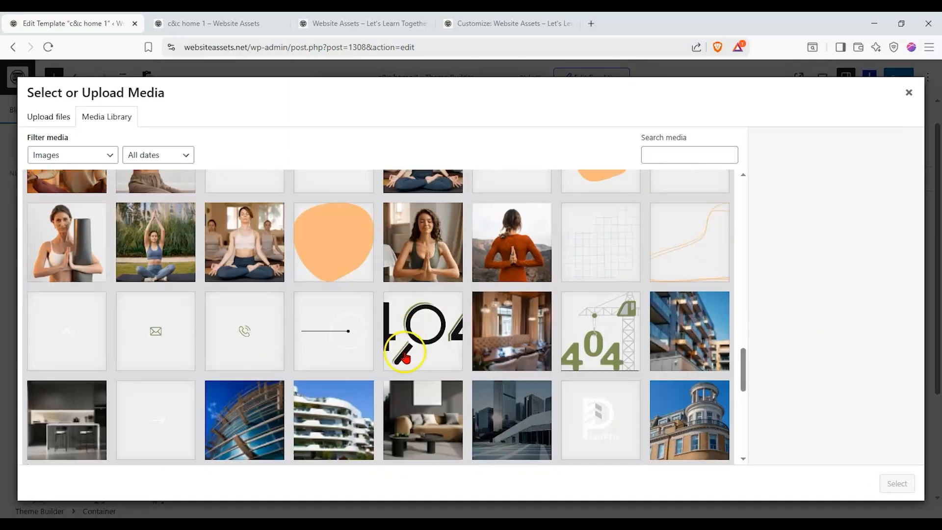
{"action": "left_click", "coordinate": [276, 260]}
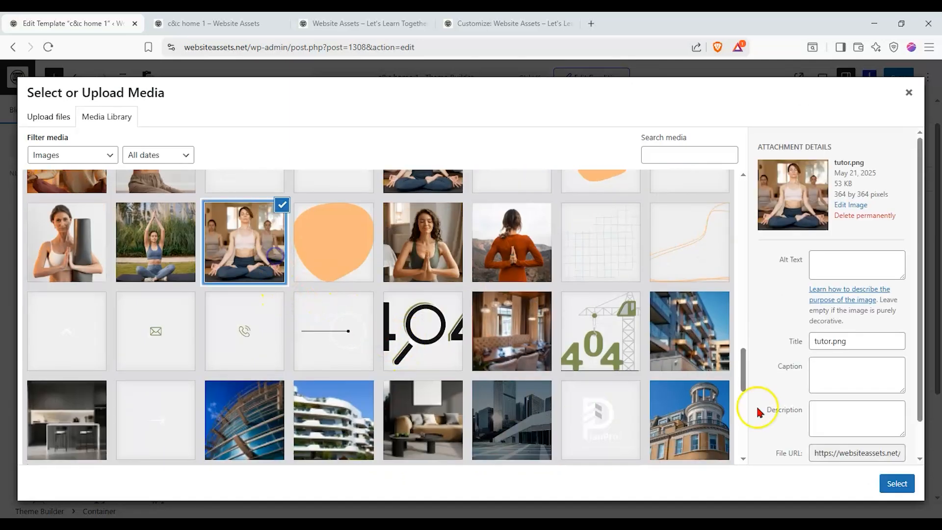
{"action": "left_click", "coordinate": [906, 483]}
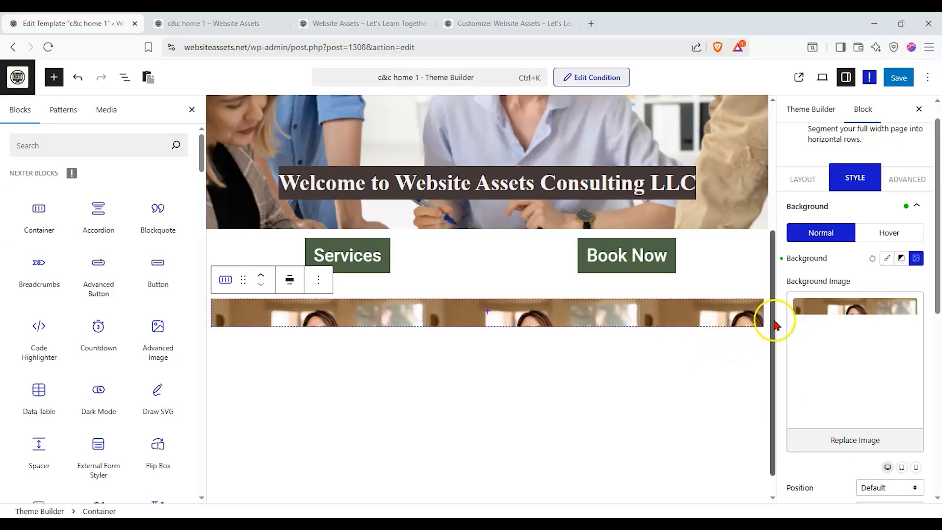
{"action": "scroll", "coordinate": [866, 326], "scroll_direction": "down", "scroll_amount": 4}
{"action": "left_click", "coordinate": [882, 412]}
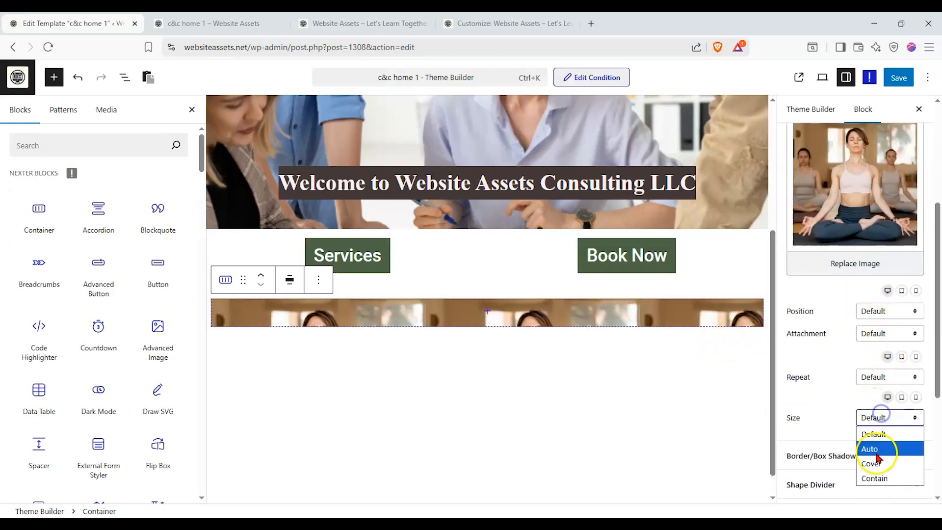
{"action": "left_click", "coordinate": [879, 459]}
Step: Set the new container's content width to Full and its height to Min height of 401 px
{"action": "scroll", "coordinate": [834, 236], "scroll_direction": "up", "scroll_amount": 3}
{"action": "left_click", "coordinate": [818, 129]}
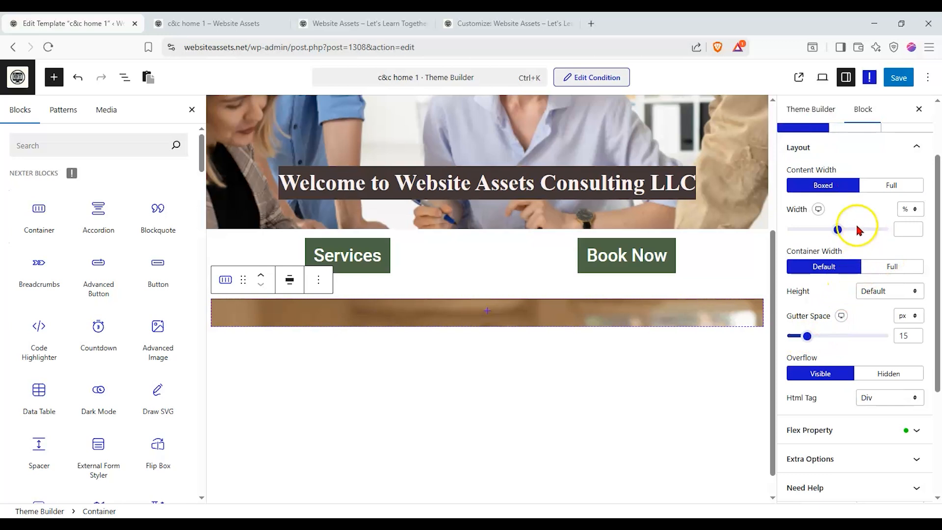
{"action": "left_click", "coordinate": [892, 187]}
{"action": "left_click", "coordinate": [883, 253]}
{"action": "left_click", "coordinate": [879, 299]}
{"action": "left_click_drag", "start_coordinate": [815, 303], "coordinate": [814, 301]}
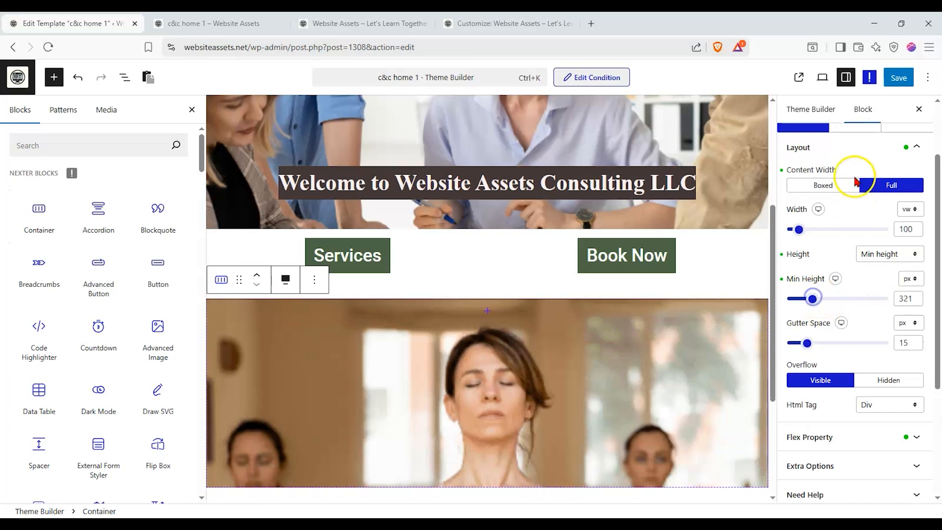
{"action": "scroll", "coordinate": [854, 182], "scroll_direction": "up", "scroll_amount": 1}
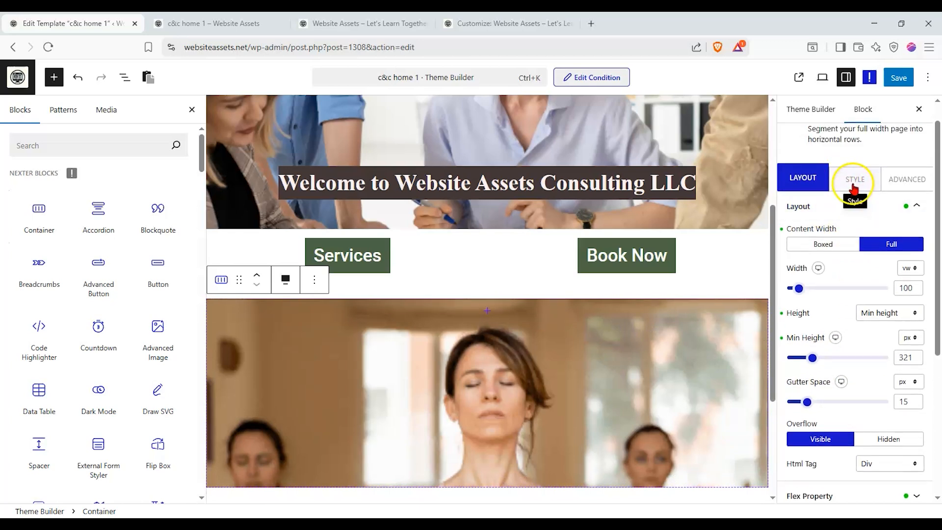
{"action": "left_click_drag", "start_coordinate": [815, 361], "coordinate": [817, 358]}
{"action": "left_click", "coordinate": [648, 325]}
{"action": "scroll", "coordinate": [649, 325], "scroll_direction": "down", "scroll_amount": 2}
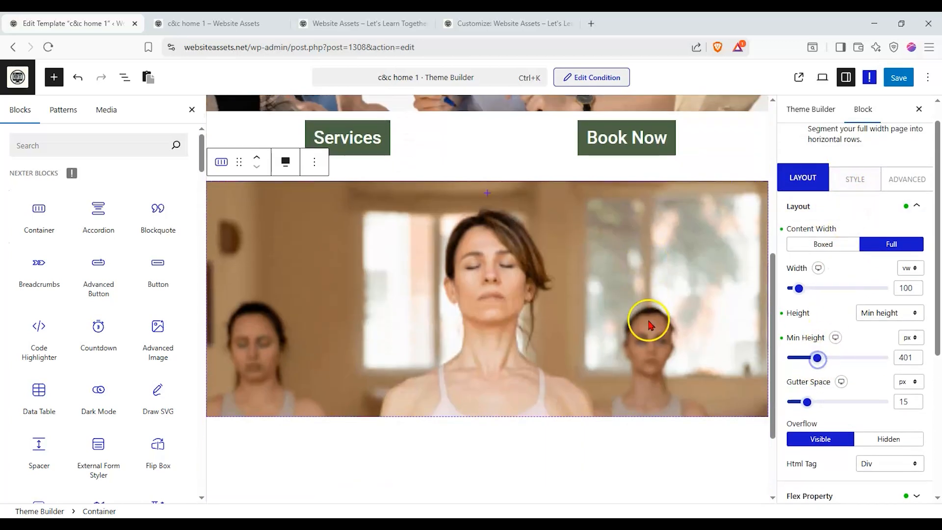
{"action": "scroll", "coordinate": [648, 324], "scroll_direction": "up", "scroll_amount": 1}
{"action": "left_click", "coordinate": [854, 178]}
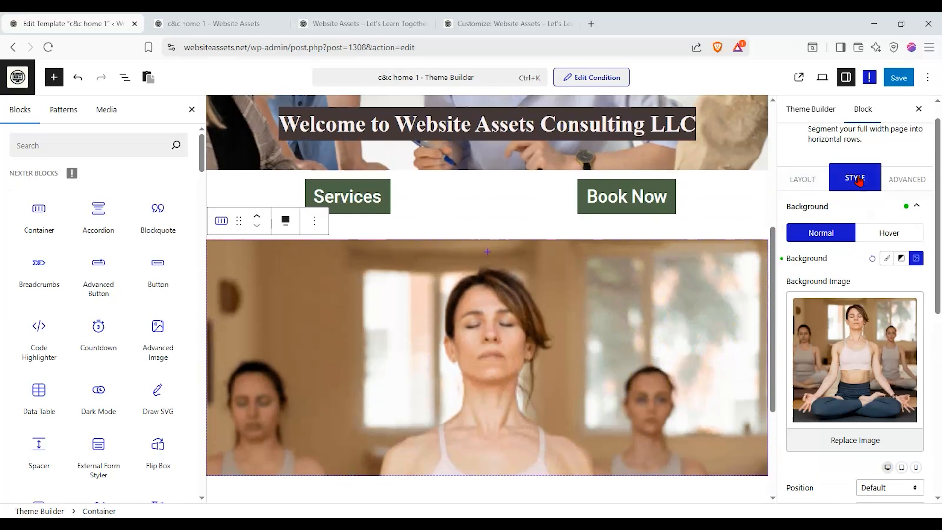
{"action": "scroll", "coordinate": [854, 242], "scroll_direction": "down", "scroll_amount": 1}
{"action": "scroll", "coordinate": [855, 247], "scroll_direction": "down", "scroll_amount": 1}
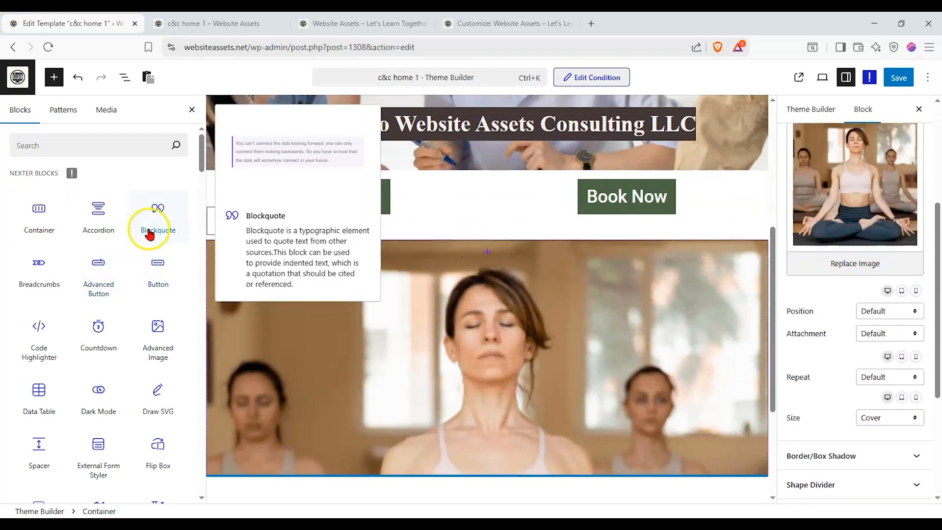
{"action": "left_click", "coordinate": [39, 231]}
{"action": "left_click", "coordinate": [93, 142]}
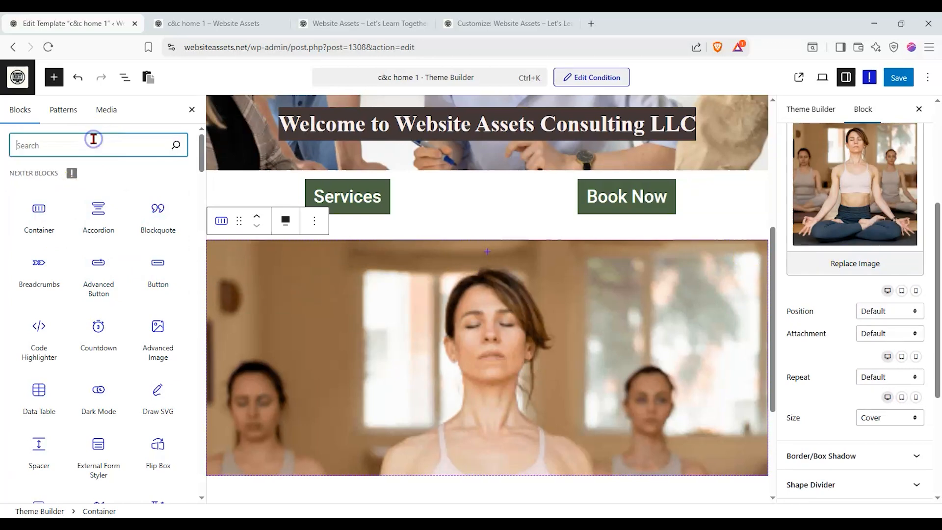
{"action": "type", "text": "hea"}
{"action": "left_click_drag", "start_coordinate": [158, 201], "coordinate": [130, 197]}
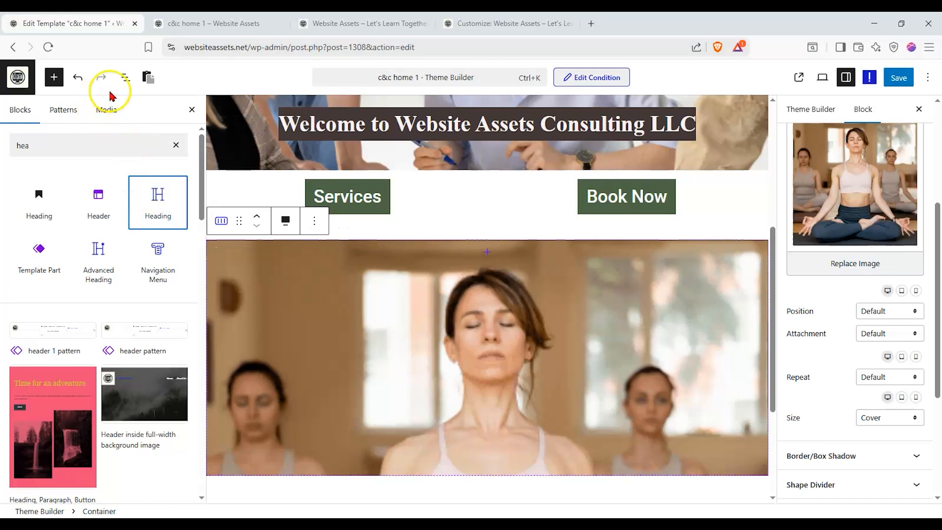
Step: Duplicate the hero heading and move the copy into the new container with the yoga background image
{"action": "left_click", "coordinate": [124, 77]}
{"action": "left_click", "coordinate": [9, 136]}
{"action": "left_click", "coordinate": [54, 154]}
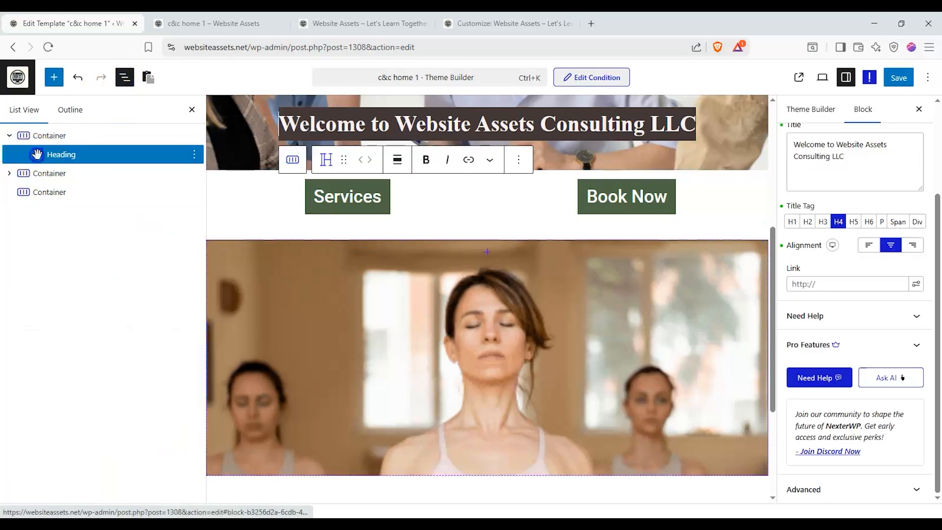
{"action": "left_click", "coordinate": [196, 161]}
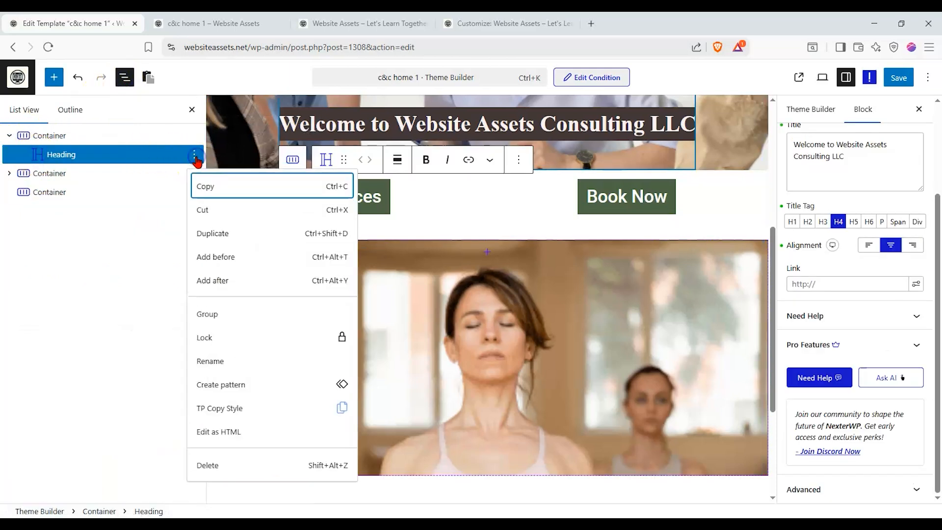
{"action": "left_click", "coordinate": [216, 231]}
{"action": "left_click", "coordinate": [17, 209]}
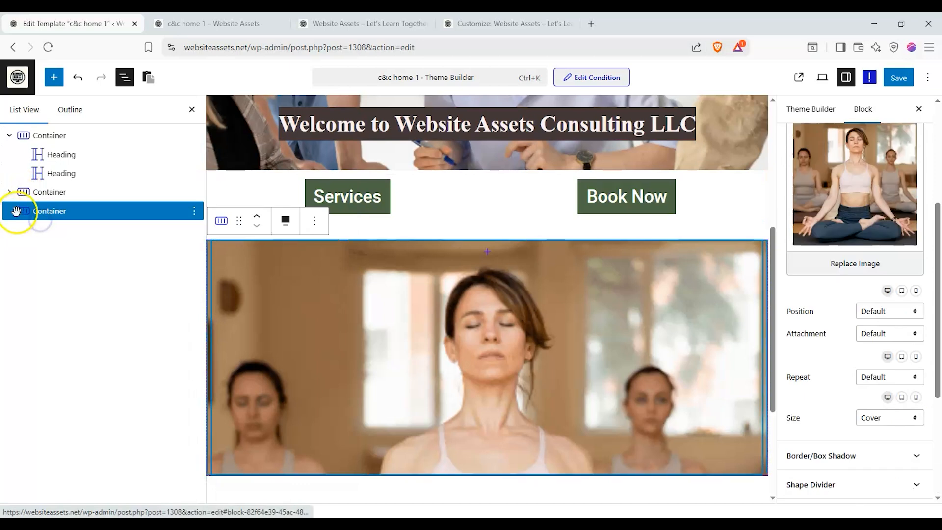
{"action": "left_click", "coordinate": [53, 174]}
{"action": "mouse_move", "coordinate": [54, 189]}
{"action": "left_mouse_down"}
{"action": "mouse_move", "coordinate": [50, 216]}
{"action": "mouse_move", "coordinate": [63, 210]}
{"action": "mouse_move", "coordinate": [57, 200]}
{"action": "left_mouse_up"}
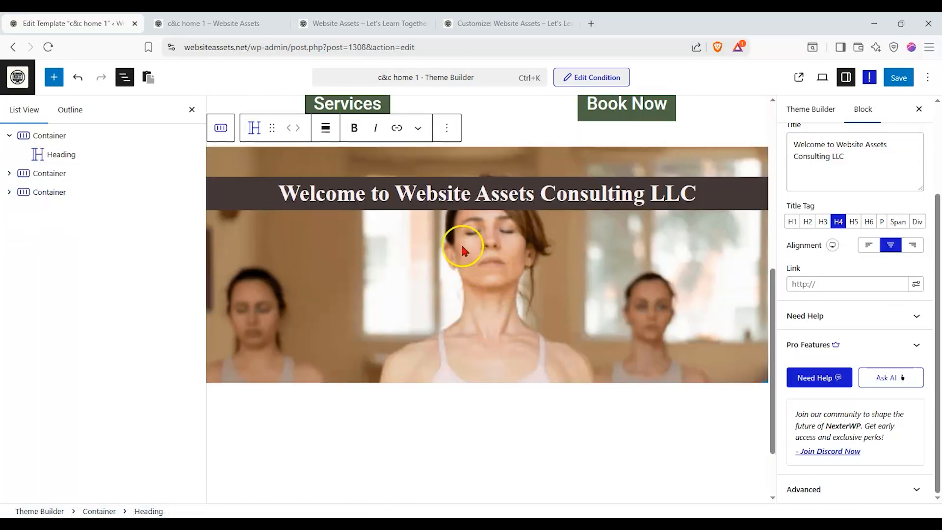
Step: Change the title of the copied heading in the new container to "Who we are"
{"action": "scroll", "coordinate": [466, 246], "scroll_direction": "up", "scroll_amount": 3}
{"action": "scroll", "coordinate": [591, 301], "scroll_direction": "up", "scroll_amount": 2}
{"action": "scroll", "coordinate": [470, 425], "scroll_direction": "down", "scroll_amount": 2}
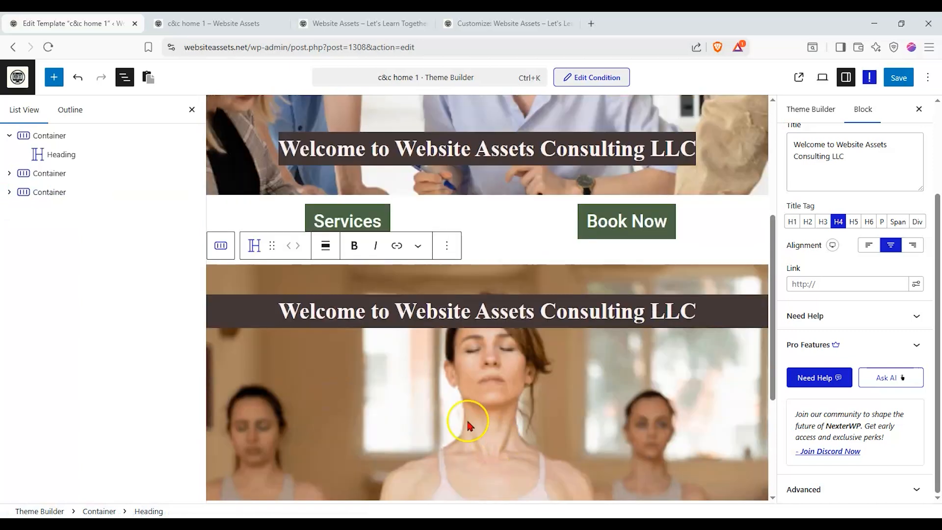
{"action": "scroll", "coordinate": [888, 290], "scroll_direction": "up", "scroll_amount": 3}
{"action": "left_click_drag", "start_coordinate": [855, 275], "coordinate": [797, 250]}
{"action": "type", "text": "Who "}
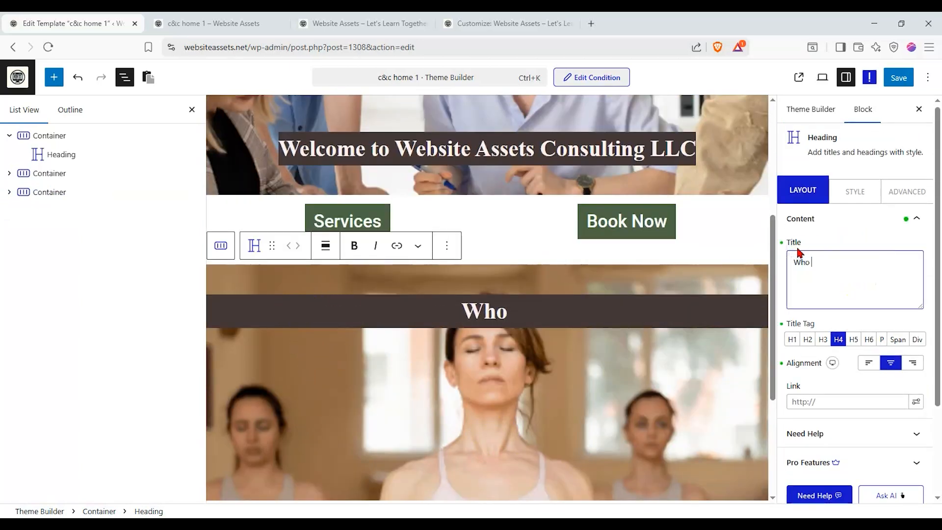
{"action": "type", "text": "we are"}
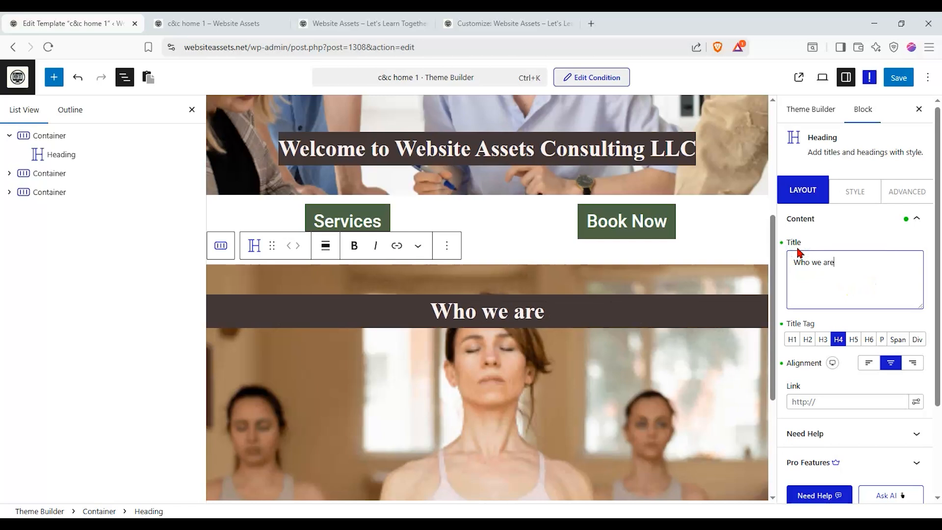
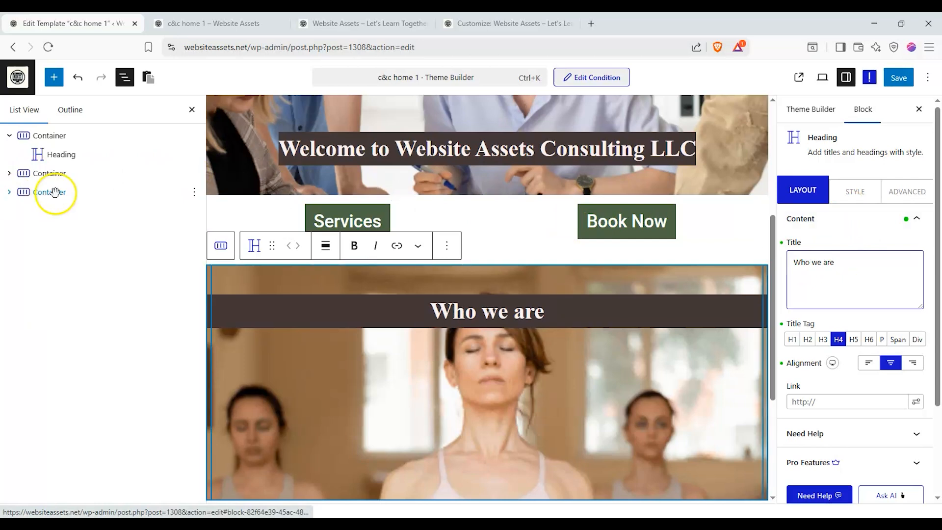
Step: Align the heading to the bottom of the yoga image container through its Column Alignment (Justify Content) flex property
{"action": "left_click", "coordinate": [105, 194]}
{"action": "left_click", "coordinate": [855, 202]}
{"action": "left_click", "coordinate": [816, 202]}
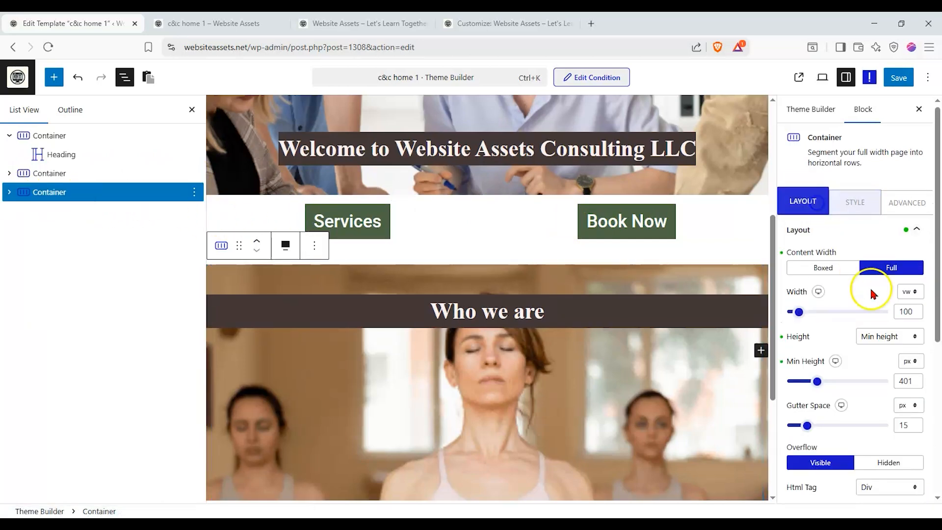
{"action": "scroll", "coordinate": [869, 300], "scroll_direction": "down", "scroll_amount": 5}
{"action": "scroll", "coordinate": [868, 301], "scroll_direction": "up", "scroll_amount": 1}
{"action": "left_click", "coordinate": [869, 317]}
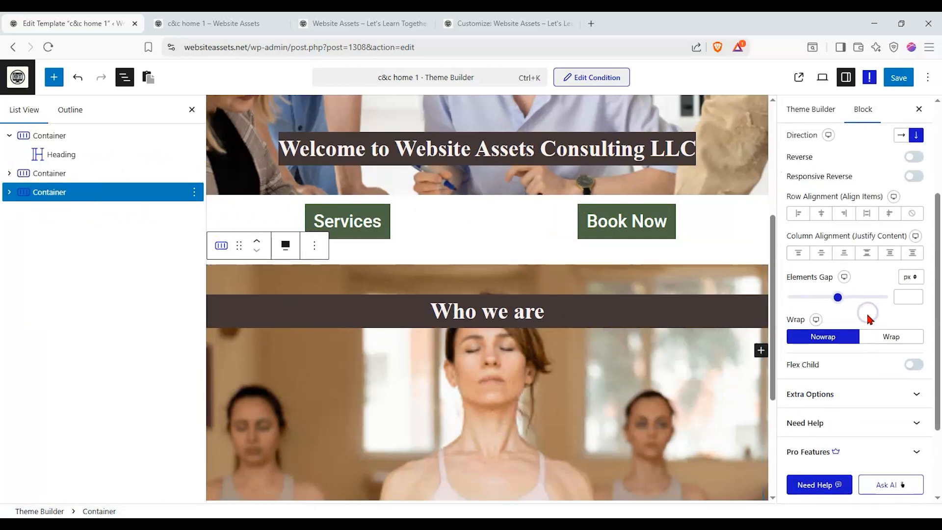
{"action": "left_click", "coordinate": [843, 254]}
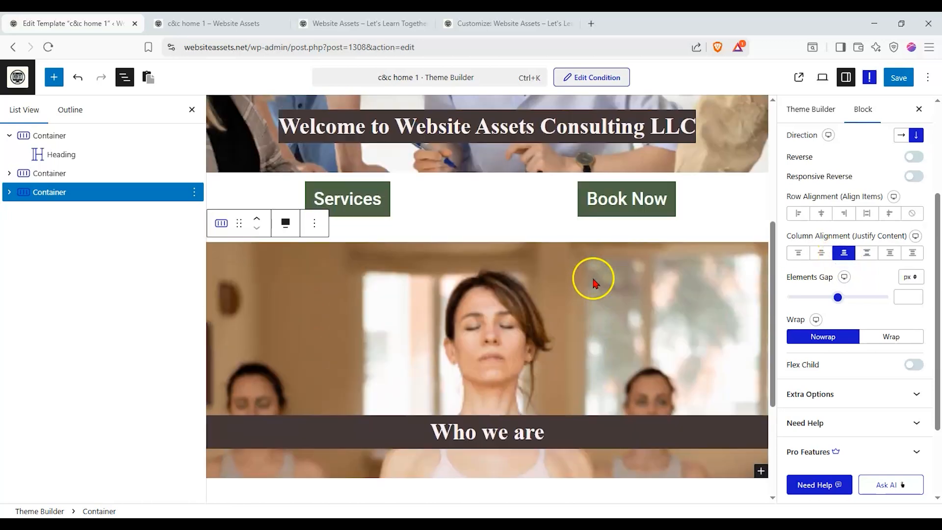
Step: Save the template and check the "Who we are" section below the buttons on the live site
{"action": "left_click", "coordinate": [893, 82]}
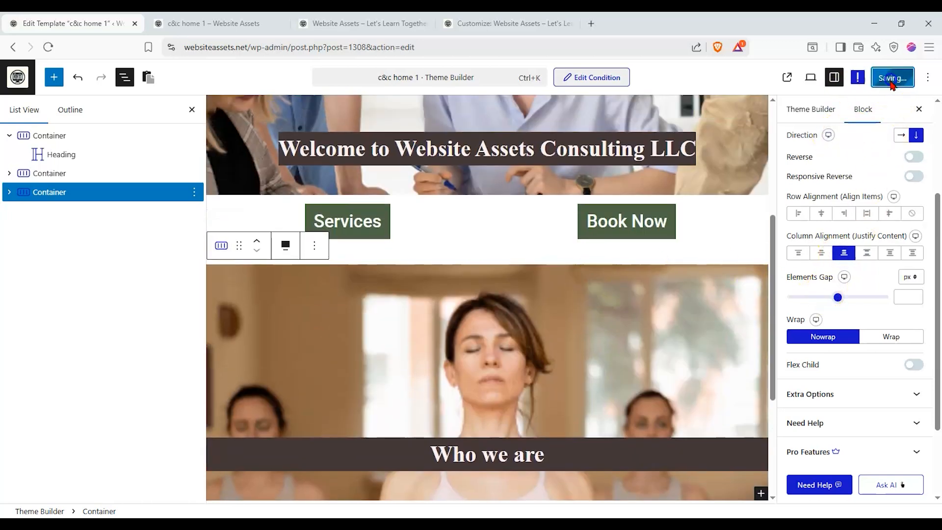
{"action": "left_click", "coordinate": [211, 24]}
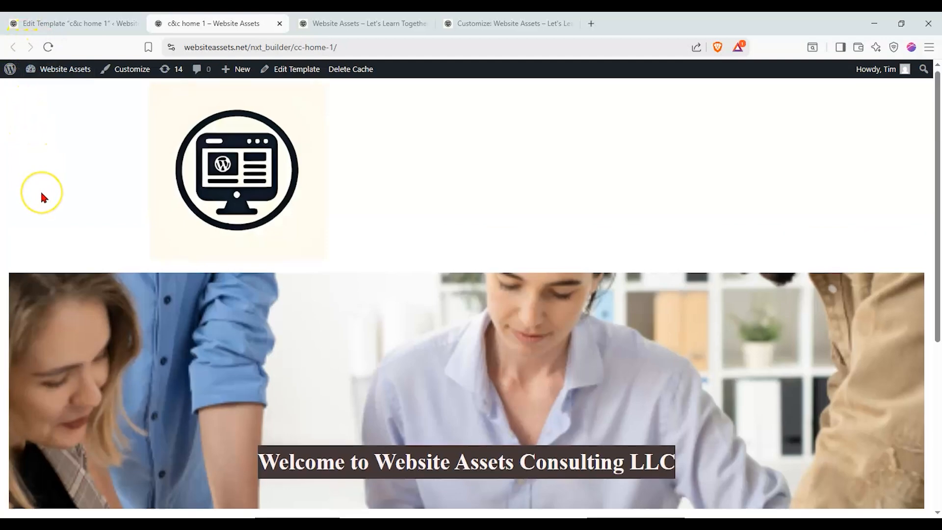
{"action": "scroll", "coordinate": [41, 194], "scroll_direction": "down", "scroll_amount": 4}
{"action": "scroll", "coordinate": [42, 197], "scroll_direction": "down", "scroll_amount": 1}
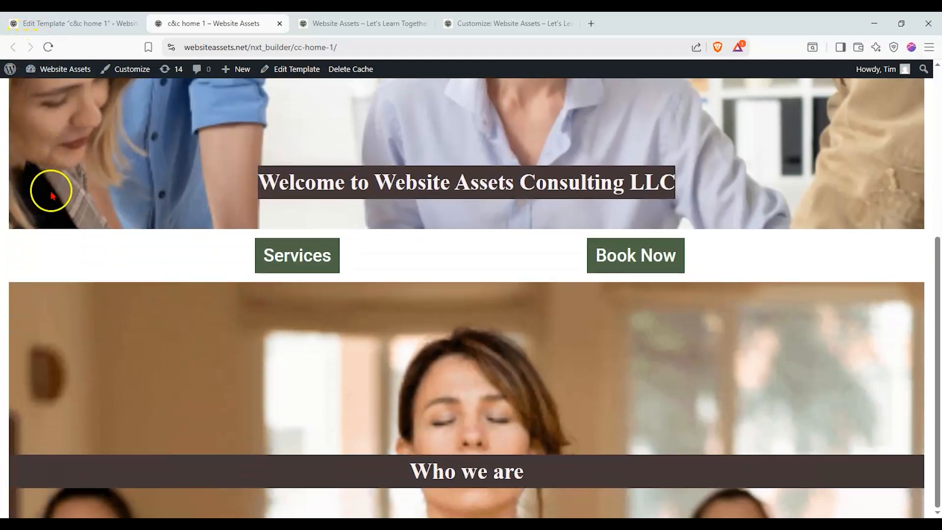
Step: Add a Nexter Spacer block between the buttons and the "Who we are" image container, with a height of 297
{"action": "scroll", "coordinate": [51, 195], "scroll_direction": "up", "scroll_amount": 3}
{"action": "left_click", "coordinate": [54, 23]}
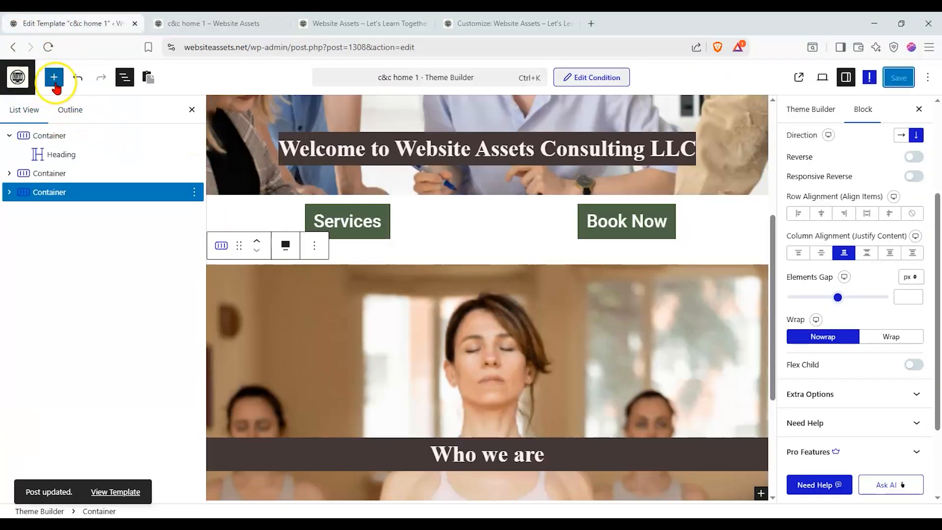
{"action": "left_click", "coordinate": [54, 78]}
{"action": "left_click", "coordinate": [128, 144]}
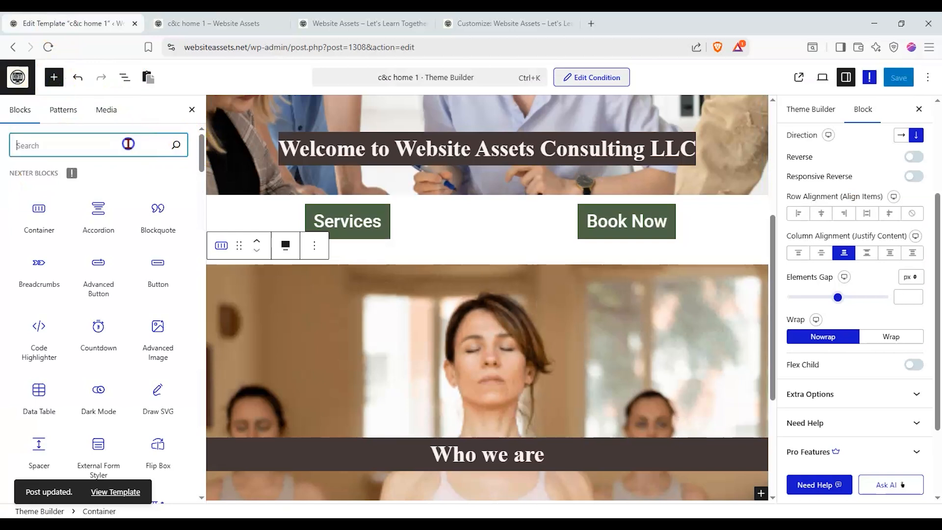
{"action": "type", "text": "spa"}
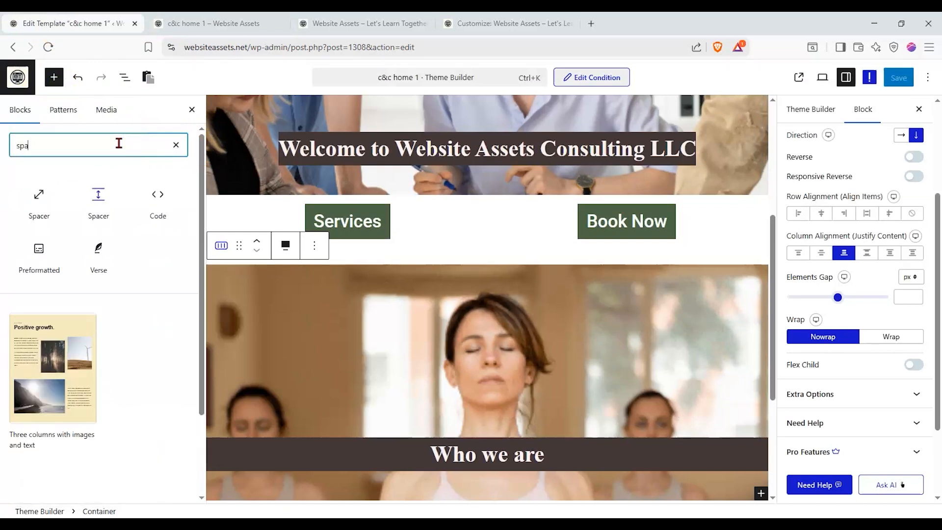
{"action": "left_click_drag", "start_coordinate": [99, 196], "coordinate": [454, 263]}
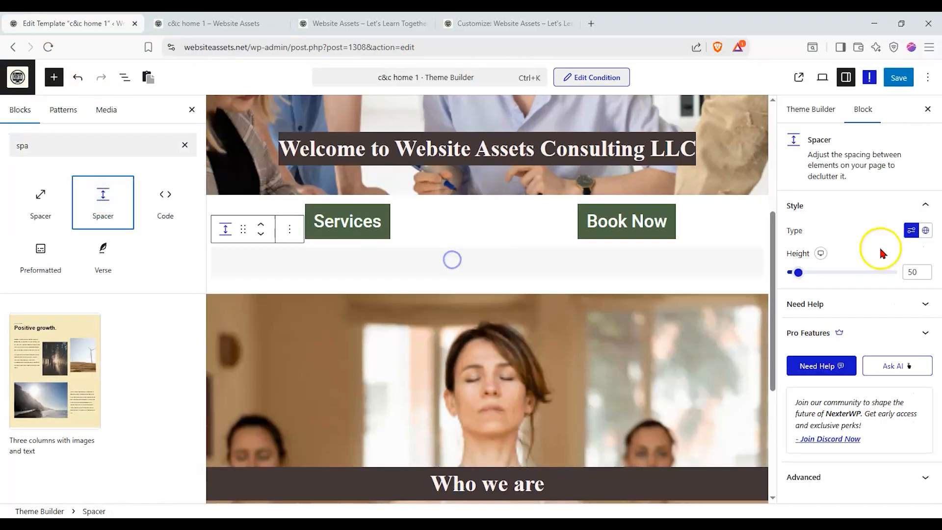
{"action": "left_click_drag", "start_coordinate": [798, 275], "coordinate": [822, 272]}
Step: Save the template and check the gap below the Services and Book Now buttons on the reloaded live page
{"action": "left_click", "coordinate": [906, 80]}
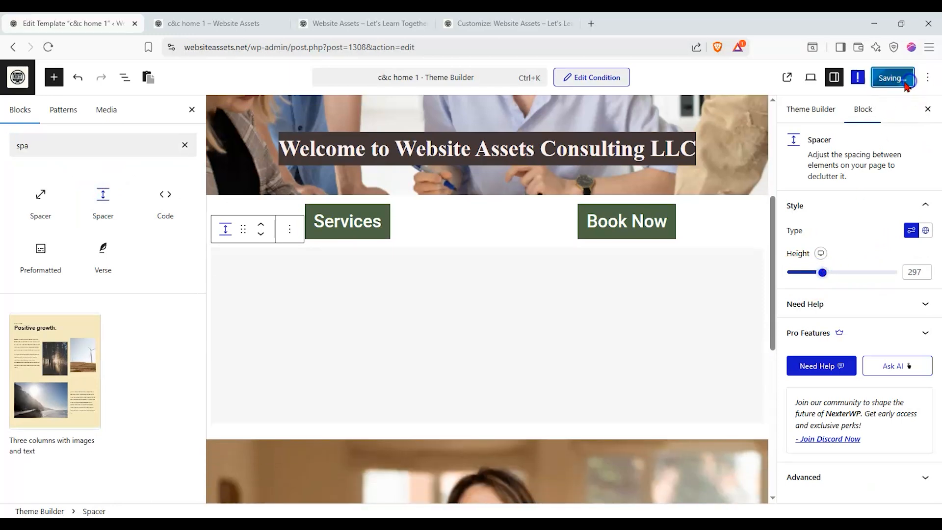
{"action": "left_click", "coordinate": [150, 27]}
{"action": "left_click", "coordinate": [48, 46]}
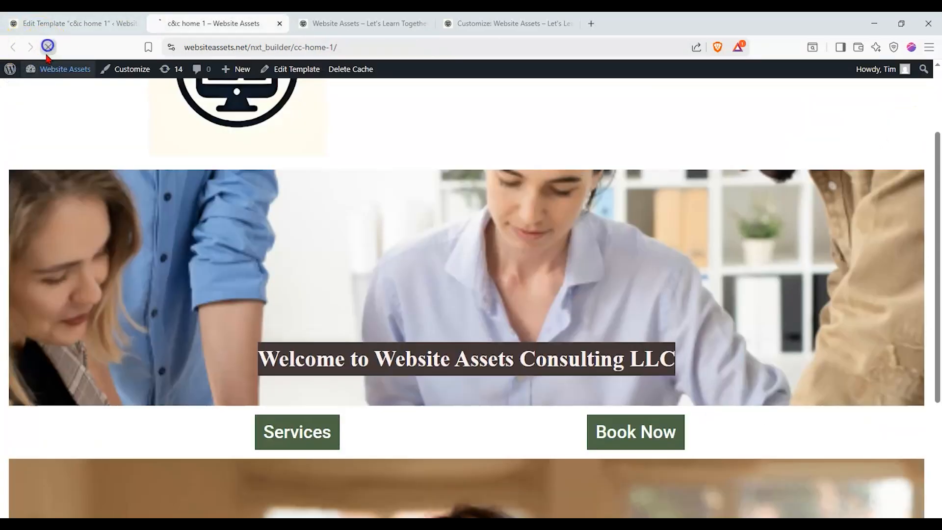
{"action": "scroll", "coordinate": [18, 215], "scroll_direction": "down", "scroll_amount": 6}
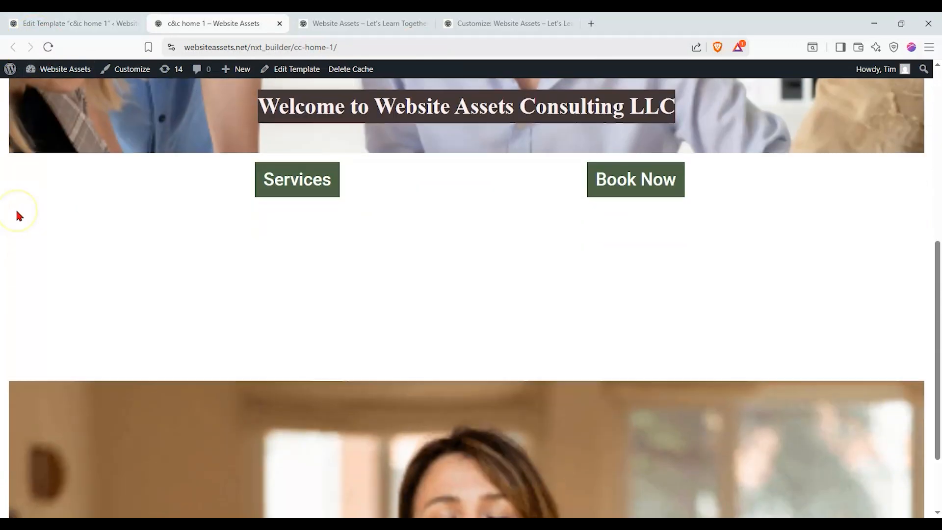
{"action": "scroll", "coordinate": [16, 216], "scroll_direction": "up", "scroll_amount": 7}
{"action": "scroll", "coordinate": [17, 216], "scroll_direction": "down", "scroll_amount": 7}
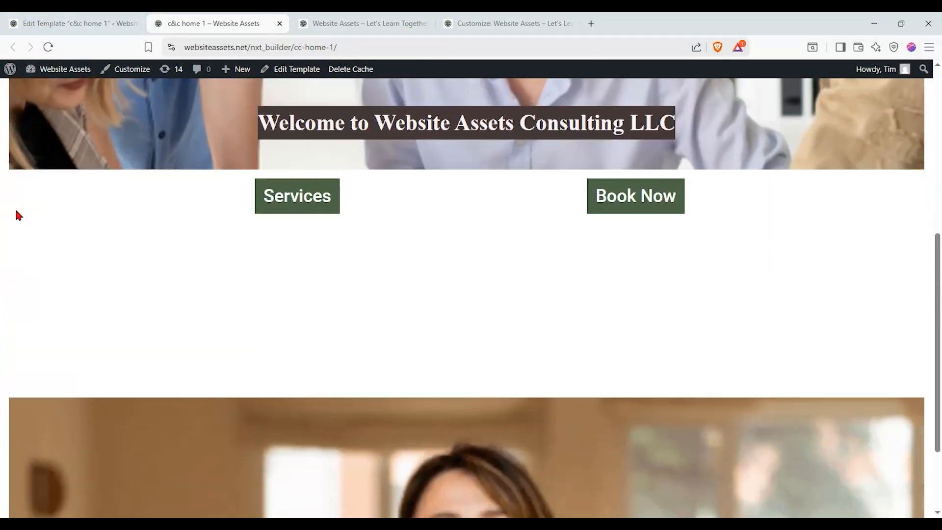
{"action": "scroll", "coordinate": [17, 215], "scroll_direction": "up", "scroll_amount": 4}
Step: Add a spacer with a height of 103 above the buttons and set the spacer below them to 133
{"action": "left_click", "coordinate": [74, 24]}
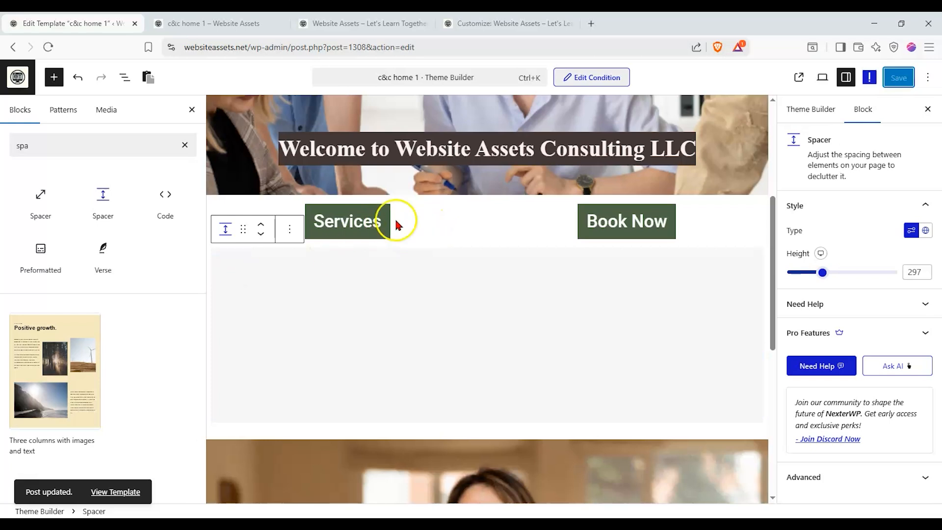
{"action": "left_click_drag", "start_coordinate": [107, 201], "coordinate": [419, 199]}
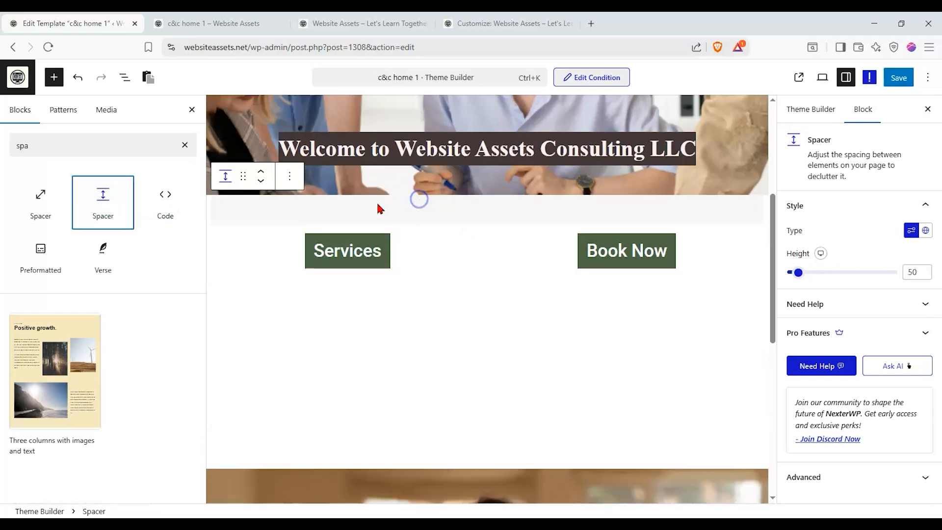
{"action": "left_click_drag", "start_coordinate": [799, 274], "coordinate": [804, 276]}
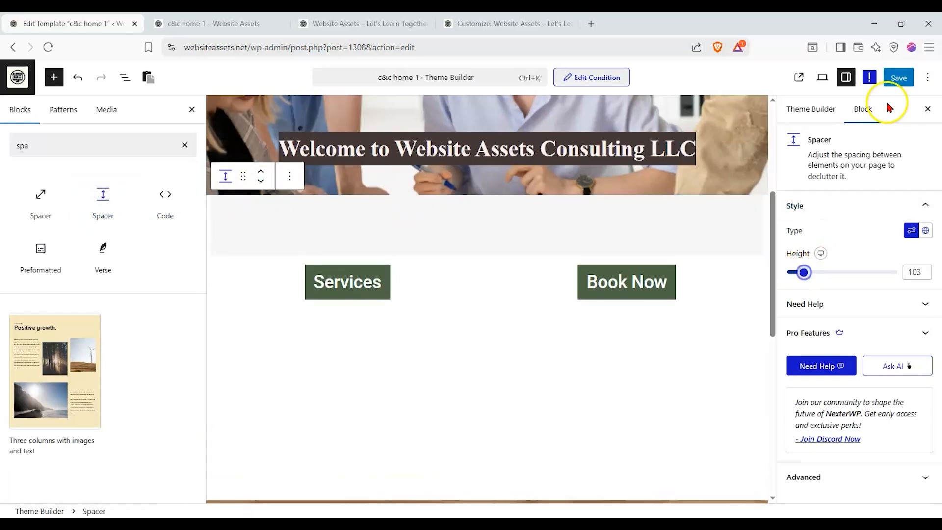
{"action": "left_click_drag", "start_coordinate": [101, 202], "coordinate": [412, 358]}
{"action": "left_click_drag", "start_coordinate": [824, 273], "coordinate": [806, 274]}
Step: Save the template and review the spacing above and below the buttons on the reloaded live page
{"action": "left_click", "coordinate": [898, 78]}
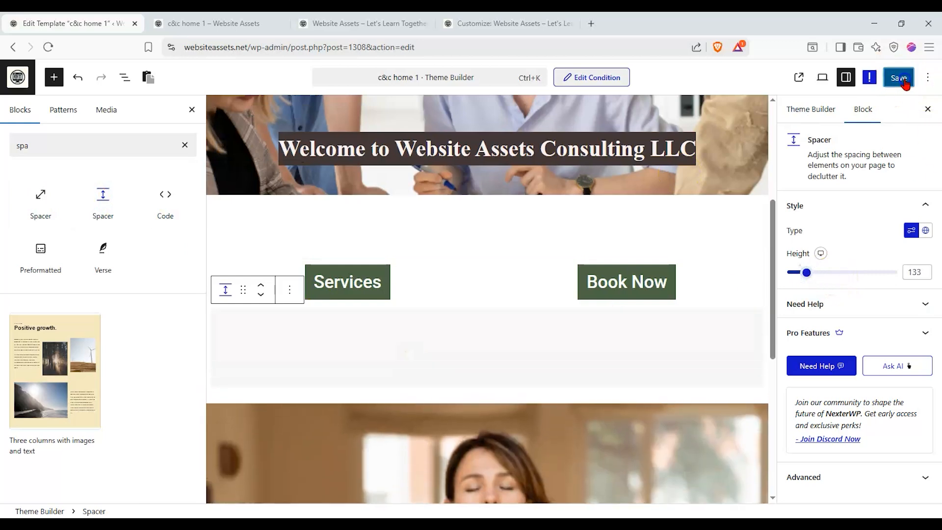
{"action": "left_click", "coordinate": [213, 23]}
{"action": "left_click", "coordinate": [48, 47]}
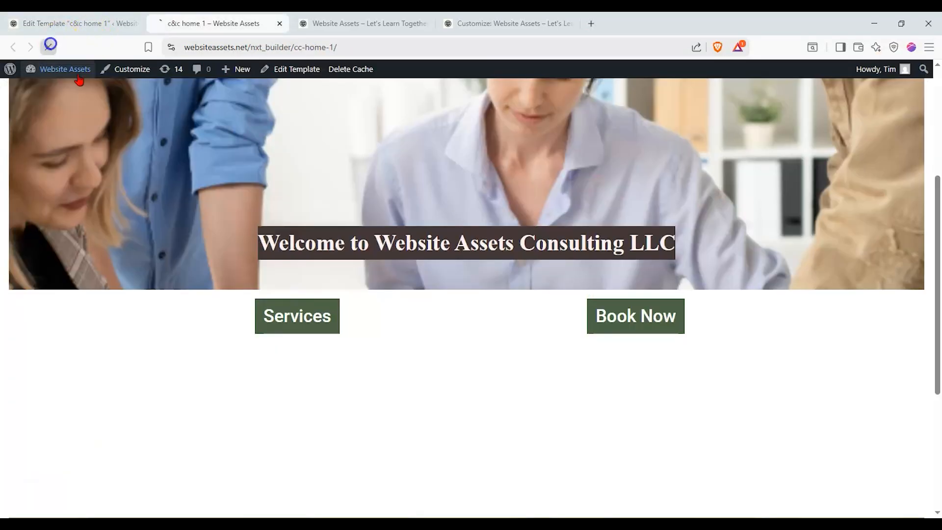
{"action": "scroll", "coordinate": [36, 200], "scroll_direction": "down", "scroll_amount": 6}
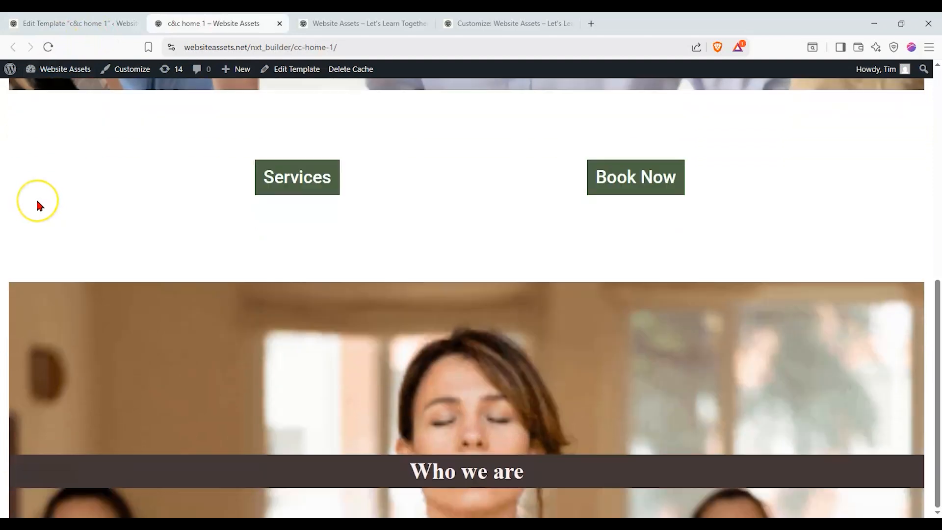
{"action": "scroll", "coordinate": [36, 200], "scroll_direction": "up", "scroll_amount": 4}
{"action": "scroll", "coordinate": [39, 205], "scroll_direction": "up", "scroll_amount": 2}
{"action": "scroll", "coordinate": [39, 205], "scroll_direction": "down", "scroll_amount": 8}
Step: Insert a Nexter Paragraph block below the "Who we are" image container
{"action": "left_click", "coordinate": [81, 28]}
{"action": "scroll", "coordinate": [314, 226], "scroll_direction": "down", "scroll_amount": 7}
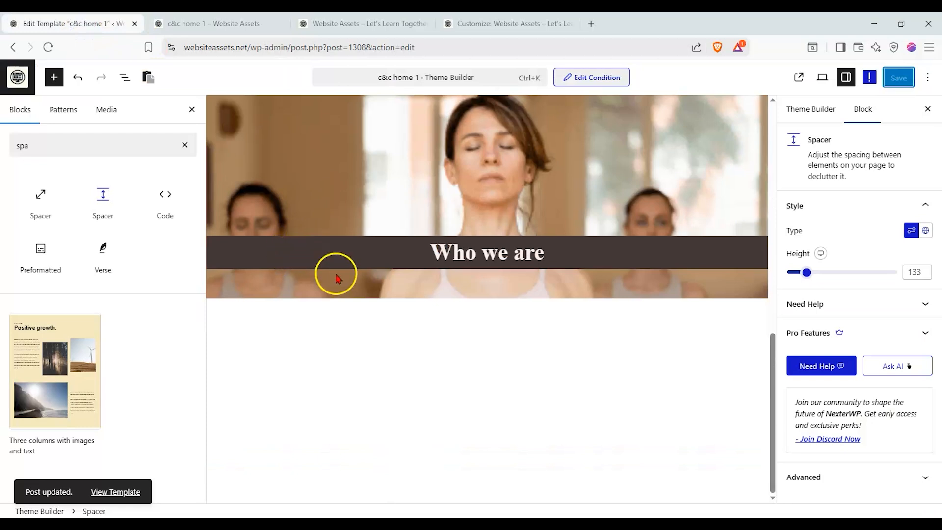
{"action": "left_click", "coordinate": [182, 146]}
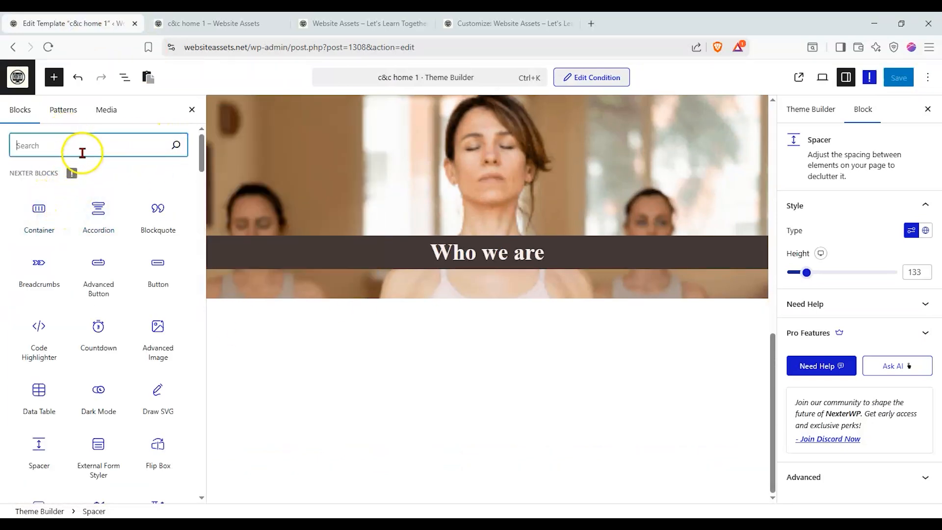
{"action": "type", "text": "para"}
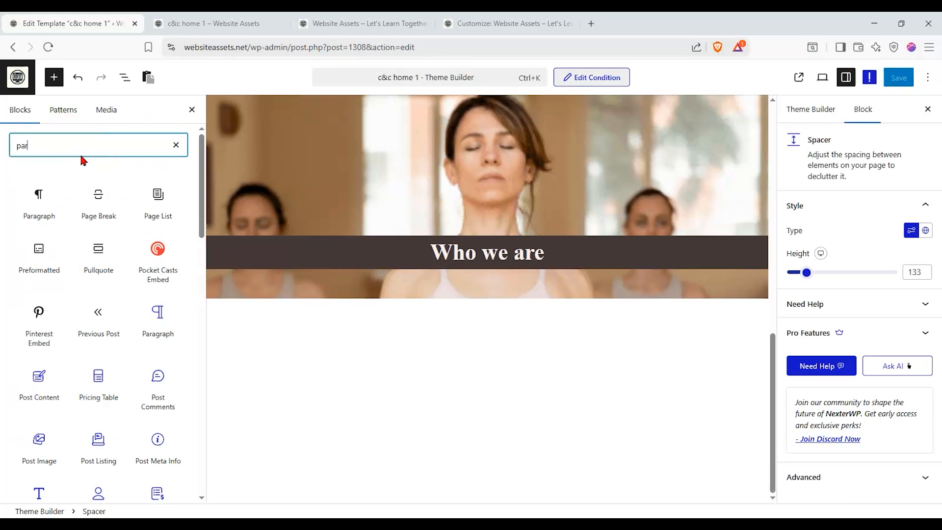
{"action": "mouse_move", "coordinate": [43, 195]}
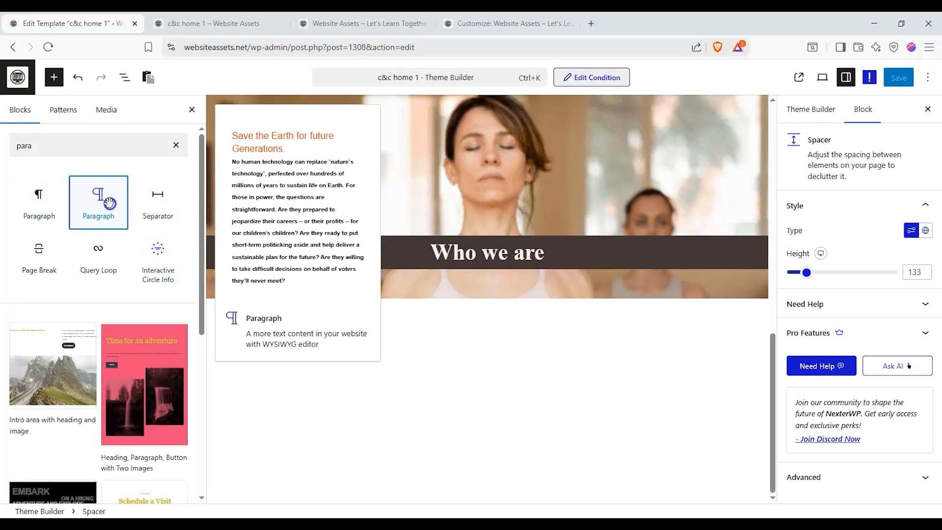
{"action": "left_click", "coordinate": [99, 201]}
{"action": "left_click", "coordinate": [337, 354]}
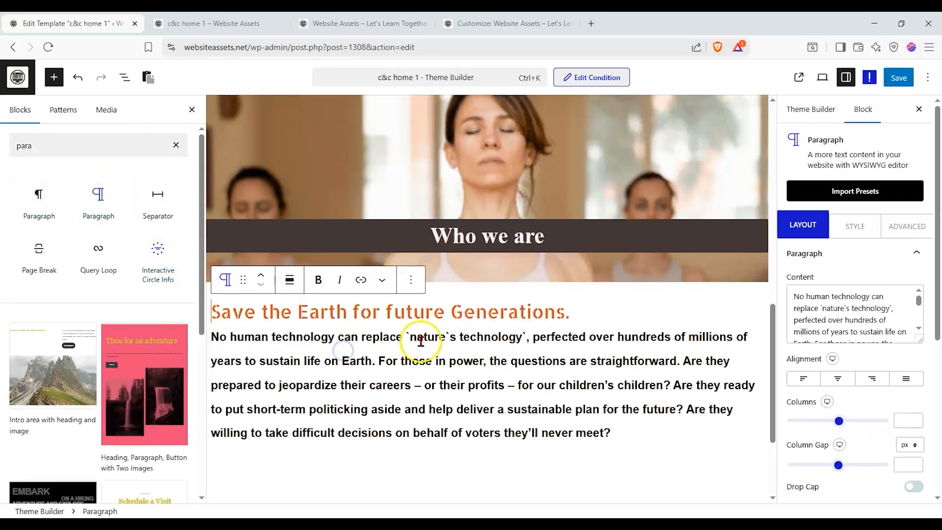
Step: Turn off Show Title for the new paragraph block
{"action": "scroll", "coordinate": [847, 265], "scroll_direction": "down", "scroll_amount": 1}
{"action": "scroll", "coordinate": [864, 260], "scroll_direction": "up", "scroll_amount": 2}
{"action": "left_click", "coordinate": [892, 254]}
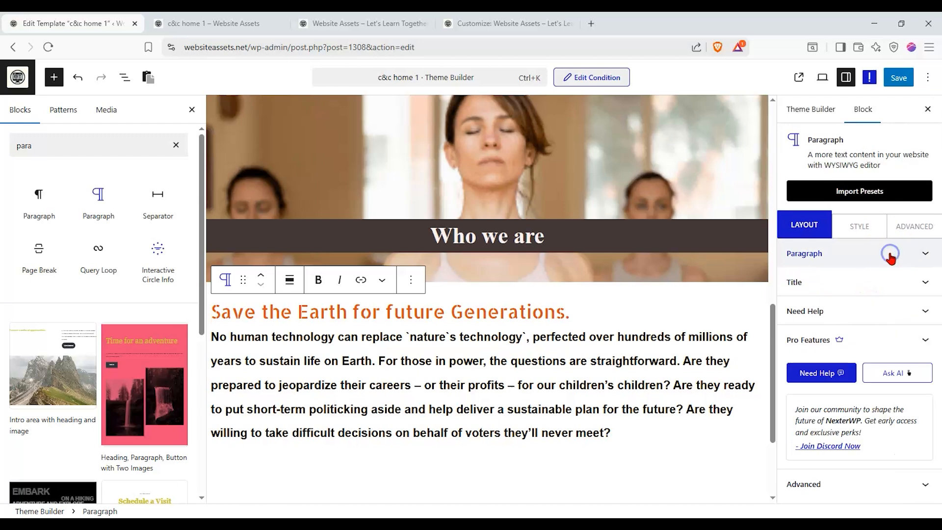
{"action": "left_click", "coordinate": [917, 281]}
{"action": "left_click", "coordinate": [914, 305]}
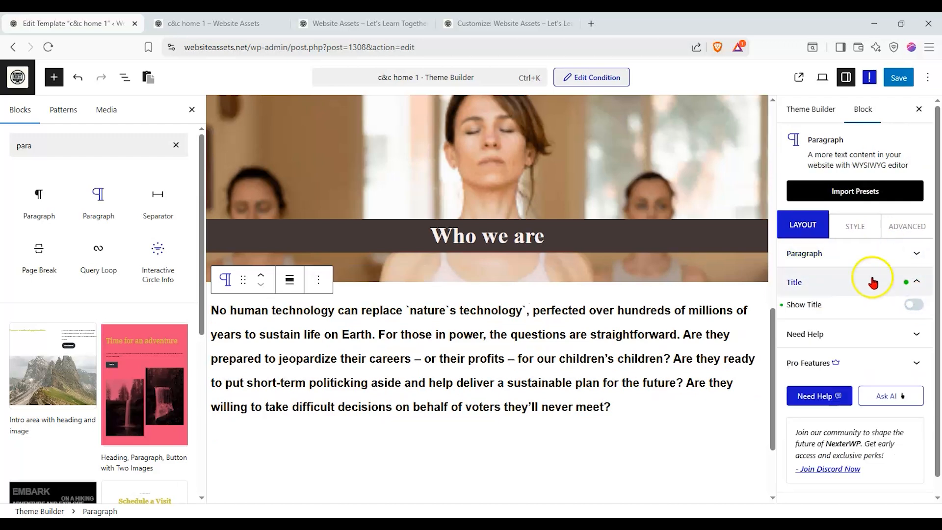
Step: Center the paragraph and replace its content with the placeholder text starting "Sed blandit metus nec ornare accumsan"
{"action": "left_click", "coordinate": [869, 254]}
{"action": "left_click_drag", "start_coordinate": [430, 310], "coordinate": [539, 334]}
{"action": "type", "text": "sdfsdf"}
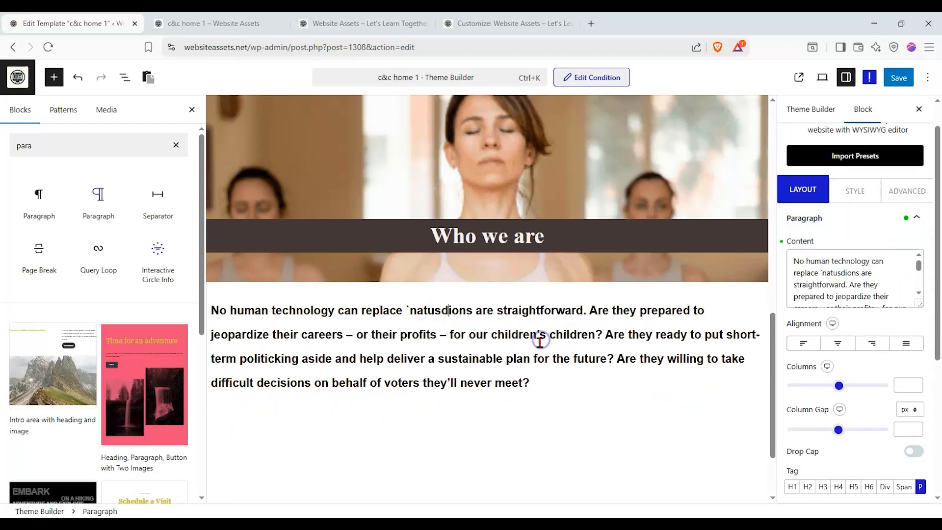
{"action": "left_click", "coordinate": [838, 346]}
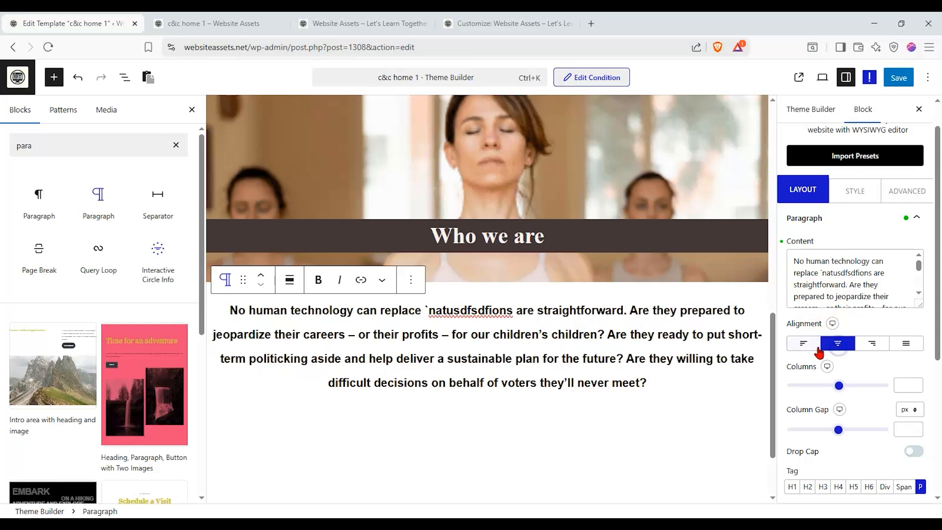
{"action": "left_click_drag", "start_coordinate": [795, 267], "coordinate": [914, 339]}
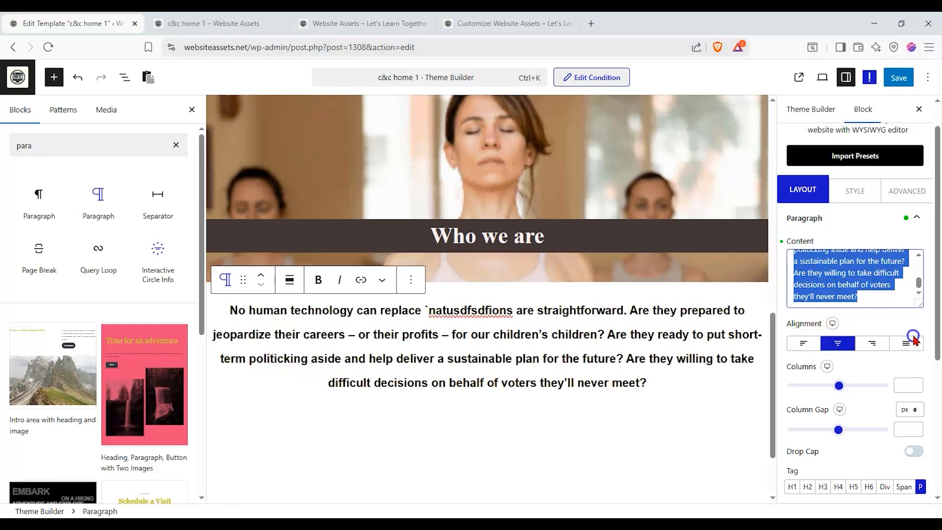
{"action": "key", "text": "BackSpace"}
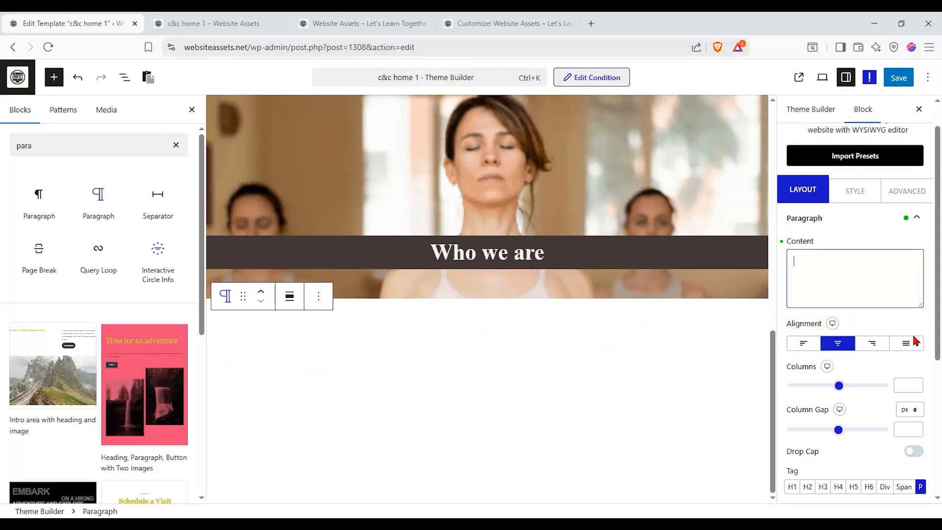
{"action": "type", "text": "Sed blandit metus nec ornare accumsan. Pellentesque feugiat scelerisque mollis. Donec aliquet, magna eget mattis vestibulum, sem sem sagittis sem, at pharetra sapien odio ut nulla. Nullam semper leo quis nibh interdum, quis cursus arcu volutpat. Fusce et consectetur turpis, rhoncus volutpat elit. Nulla id commodo magna."}
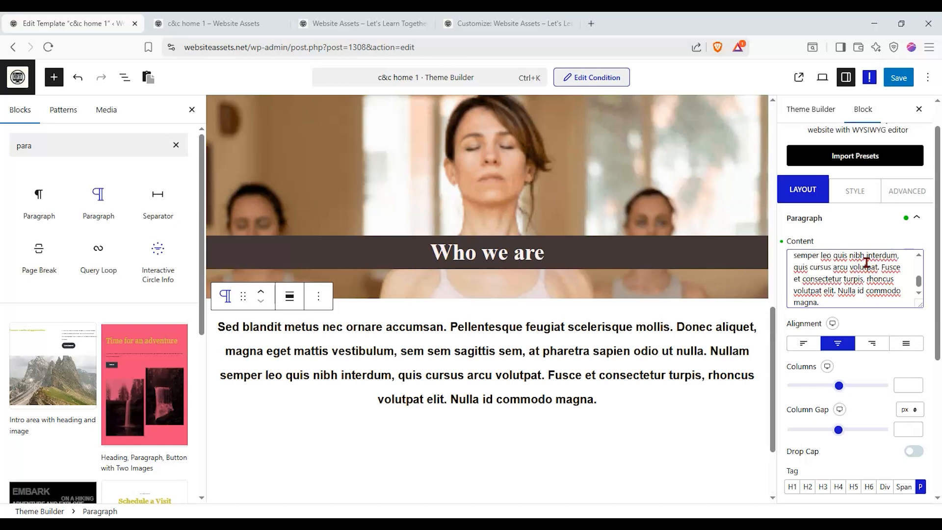
Step: Enlarge the paragraph text through the font size in its Typography settings
{"action": "left_click", "coordinate": [843, 193]}
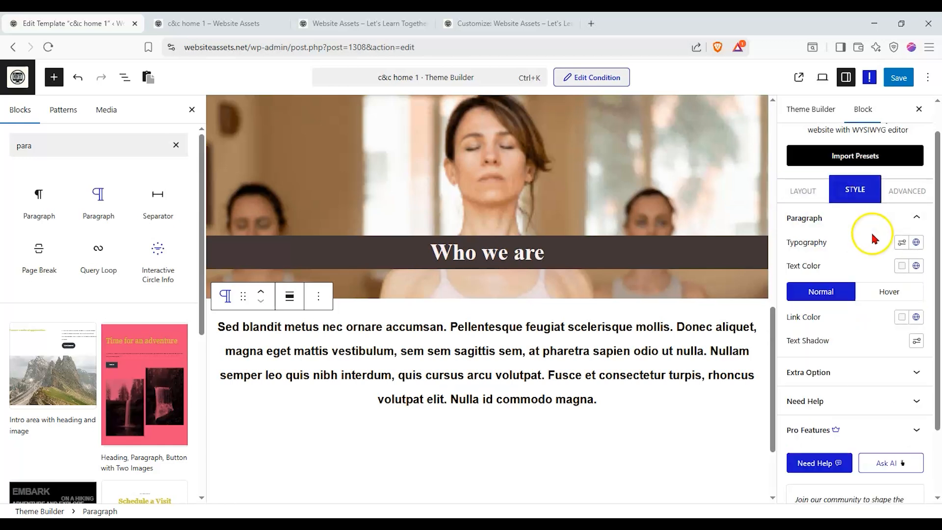
{"action": "left_click", "coordinate": [903, 243]}
{"action": "left_click", "coordinate": [823, 287]}
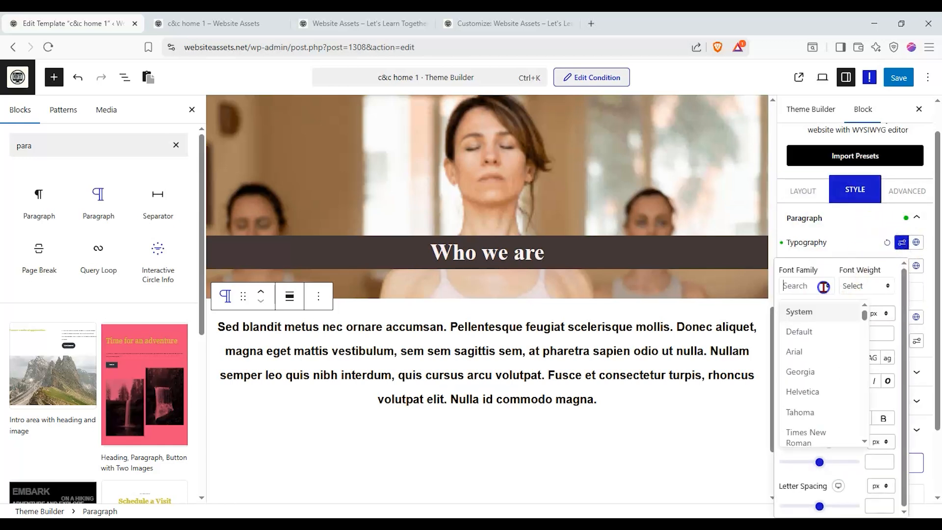
{"action": "left_click", "coordinate": [862, 254]}
{"action": "left_click", "coordinate": [902, 243]}
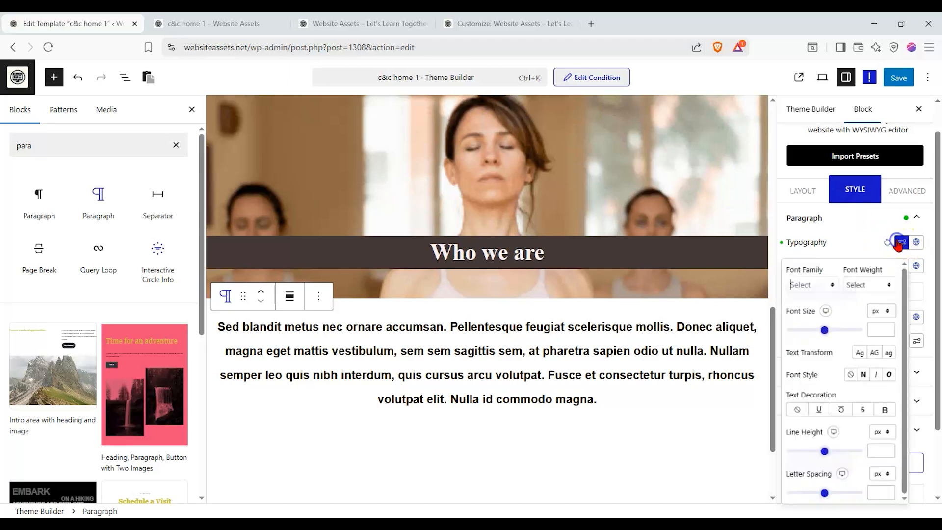
{"action": "left_click", "coordinate": [824, 333]}
{"action": "left_click_drag", "start_coordinate": [825, 334], "coordinate": [801, 334]}
{"action": "left_click_drag", "start_coordinate": [799, 332], "coordinate": [790, 333]}
Step: Save the template and check the paragraph under the "Who we are" image on the live template page
{"action": "left_click", "coordinate": [887, 77]}
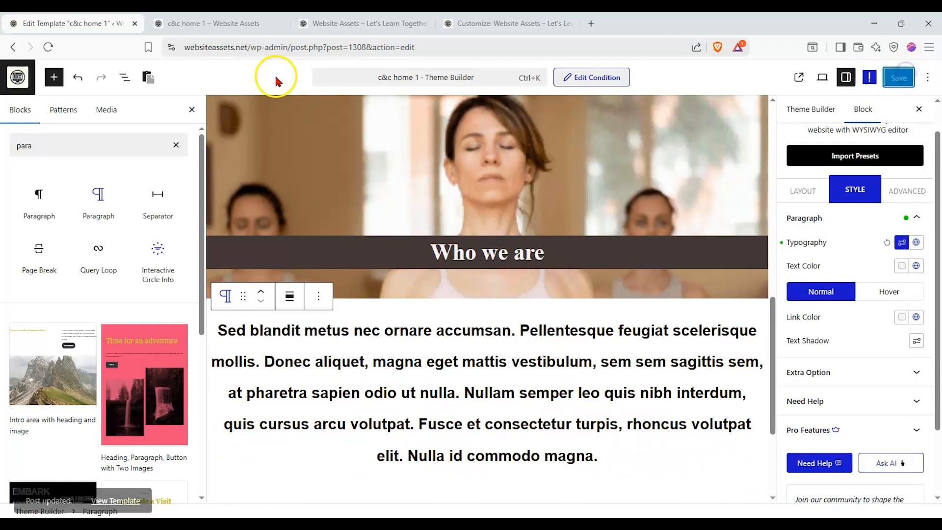
{"action": "left_click", "coordinate": [214, 23]}
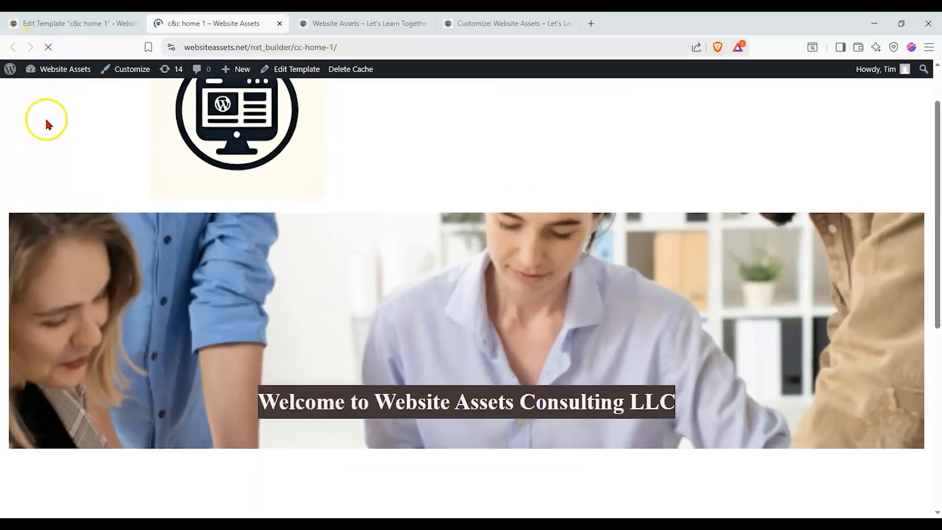
{"action": "scroll", "coordinate": [10, 145], "scroll_direction": "down", "scroll_amount": 8}
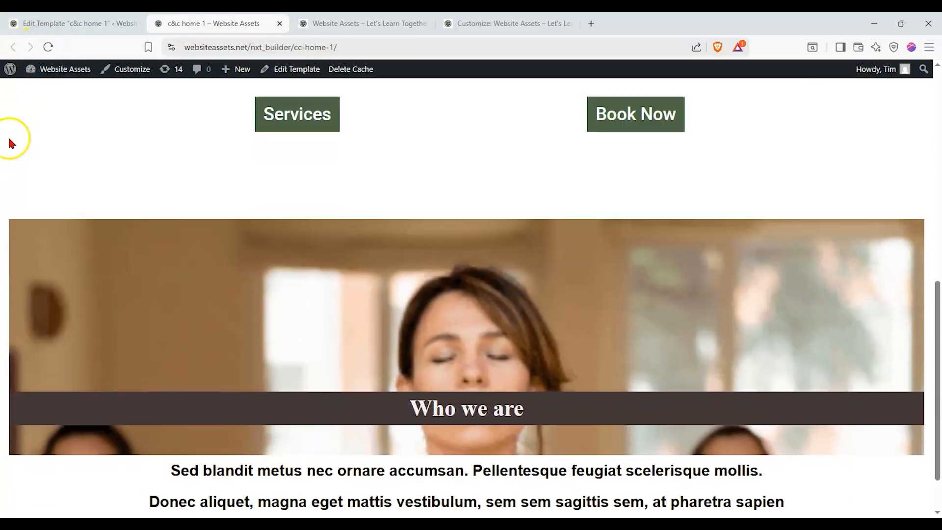
{"action": "scroll", "coordinate": [11, 144], "scroll_direction": "up", "scroll_amount": 8}
{"action": "scroll", "coordinate": [10, 142], "scroll_direction": "down", "scroll_amount": 8}
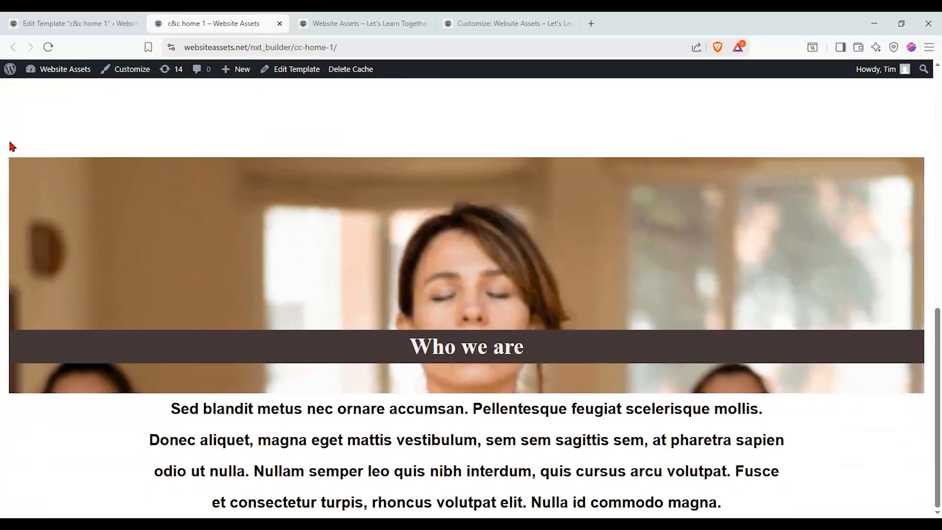
Step: Open the site's home page at websiteassets.net and check that it shows the template design
{"action": "left_click", "coordinate": [110, 26]}
{"action": "left_click", "coordinate": [216, 24]}
{"action": "left_click_drag", "start_coordinate": [254, 53], "coordinate": [551, 42]}
{"action": "key", "text": "BackSpace"}
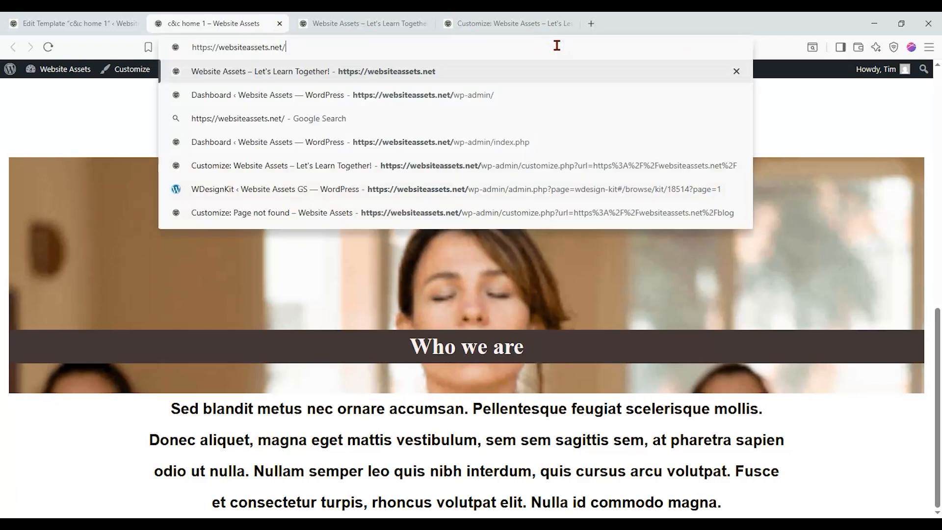
{"action": "key", "text": "Return"}
{"action": "scroll", "coordinate": [102, 138], "scroll_direction": "down", "scroll_amount": 10}
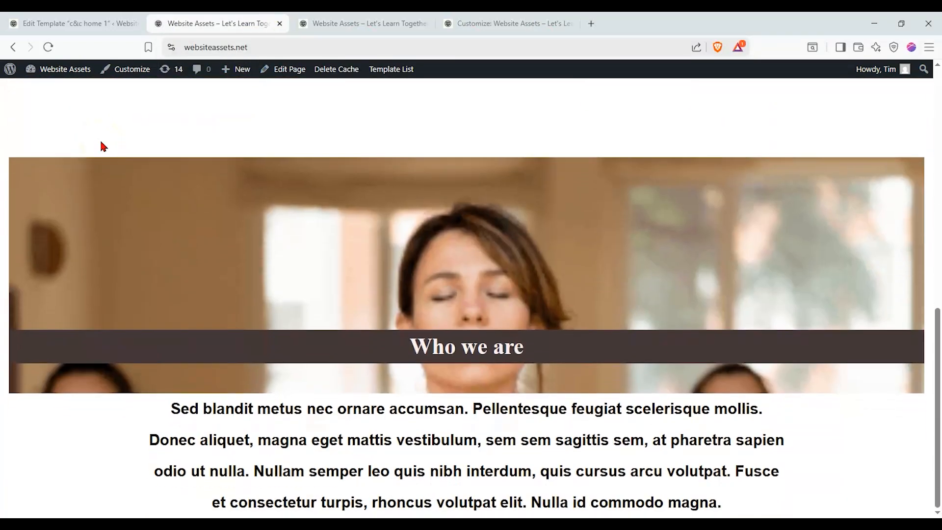
Step: Review the live home page from the logo and welcome hero through the Services and Book Now buttons to the "Who we are" text
{"action": "scroll", "coordinate": [101, 143], "scroll_direction": "up", "scroll_amount": 8}
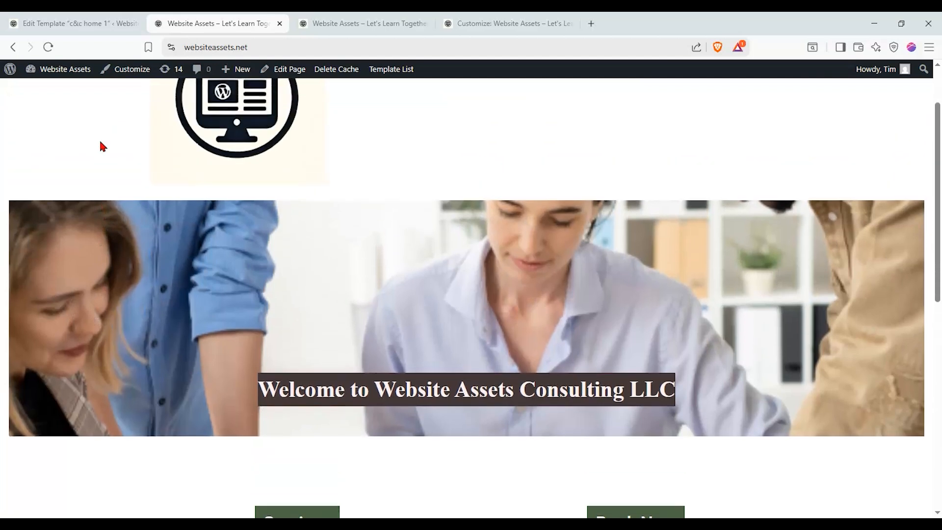
{"action": "scroll", "coordinate": [101, 148], "scroll_direction": "down", "scroll_amount": 8}
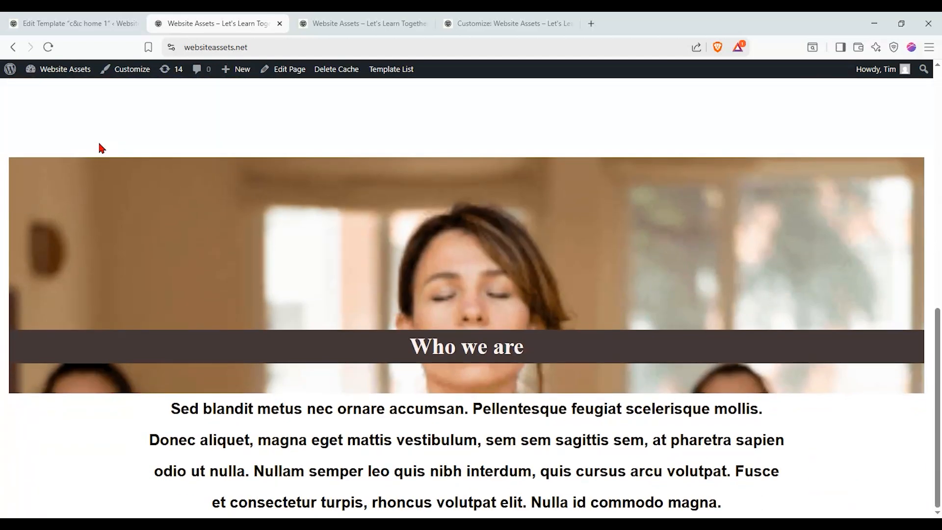
{"action": "scroll", "coordinate": [101, 147], "scroll_direction": "up", "scroll_amount": 8}
{"action": "scroll", "coordinate": [101, 147], "scroll_direction": "down", "scroll_amount": 3}
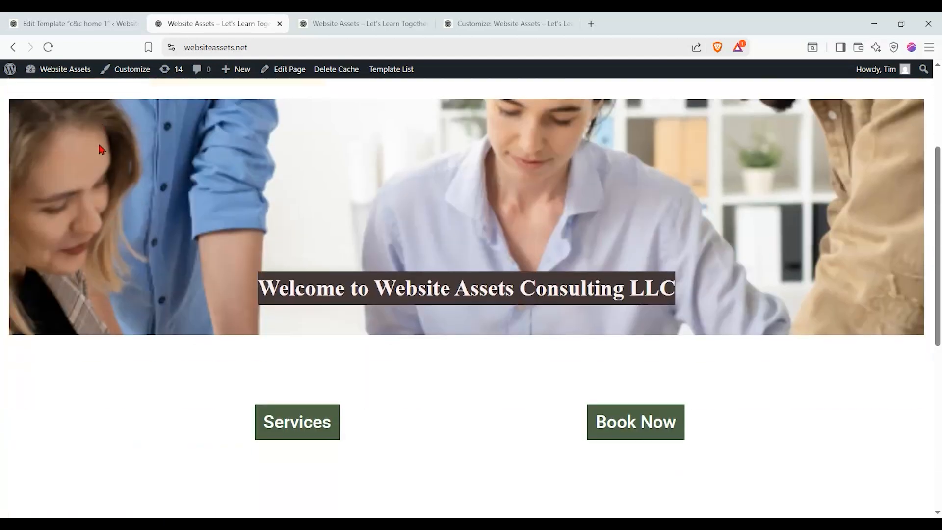
{"action": "scroll", "coordinate": [101, 148], "scroll_direction": "down", "scroll_amount": 6}
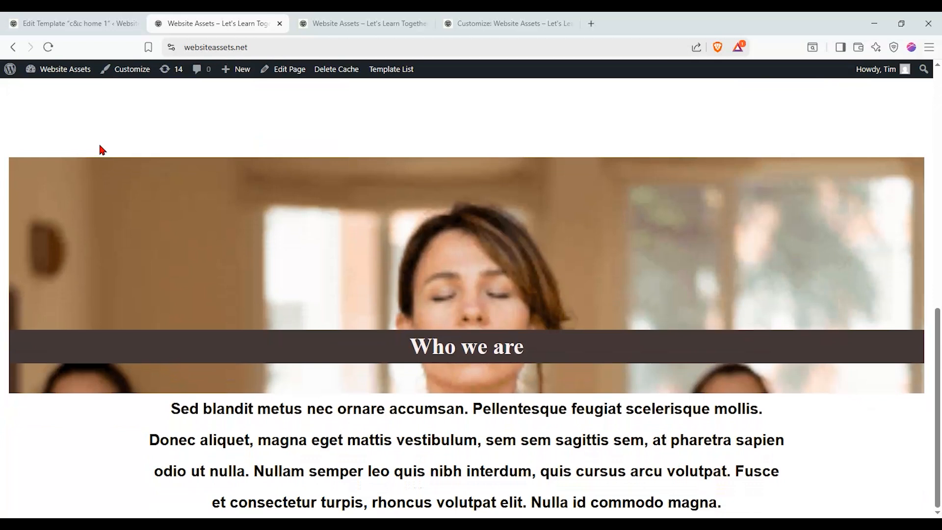
{"action": "scroll", "coordinate": [101, 147], "scroll_direction": "up", "scroll_amount": 3}
{"action": "left_click", "coordinate": [292, 185]}
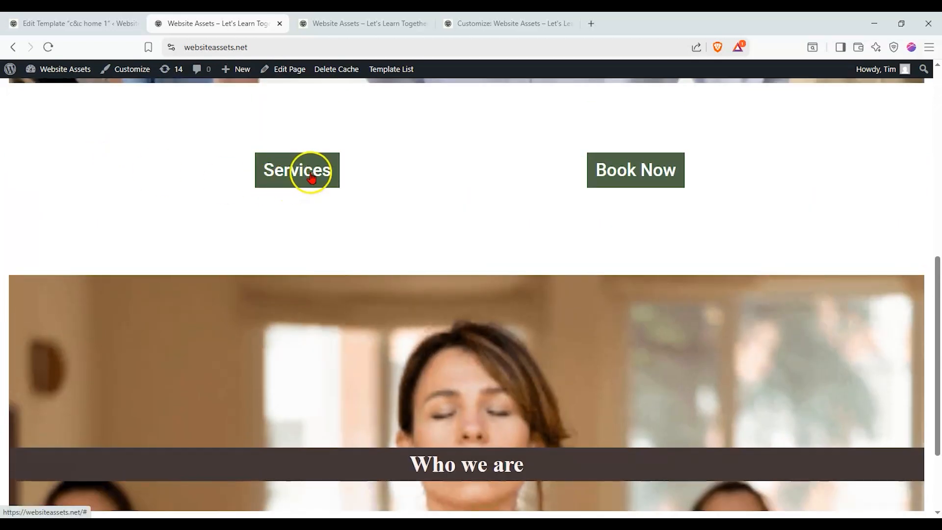
{"action": "scroll", "coordinate": [311, 178], "scroll_direction": "up", "scroll_amount": 1}
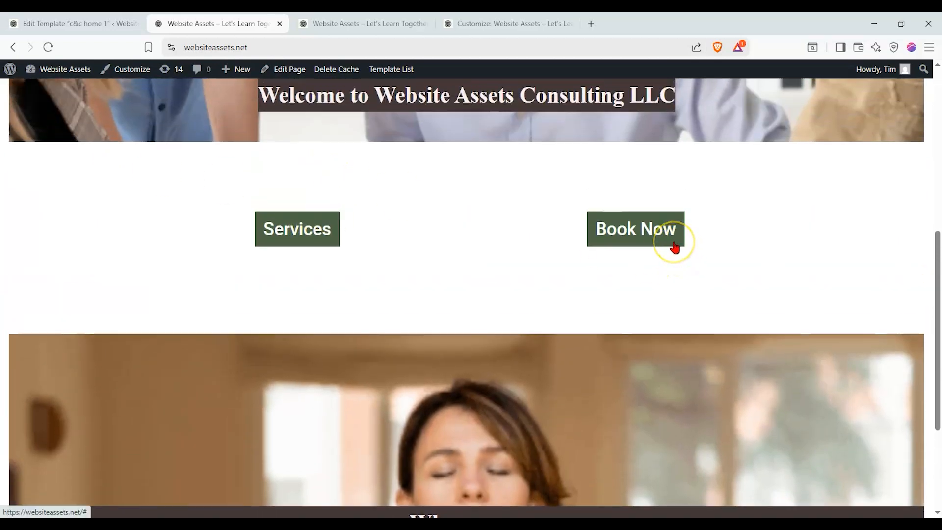
{"action": "scroll", "coordinate": [674, 249], "scroll_direction": "up", "scroll_amount": 1}
{"action": "scroll", "coordinate": [664, 255], "scroll_direction": "down", "scroll_amount": 2}
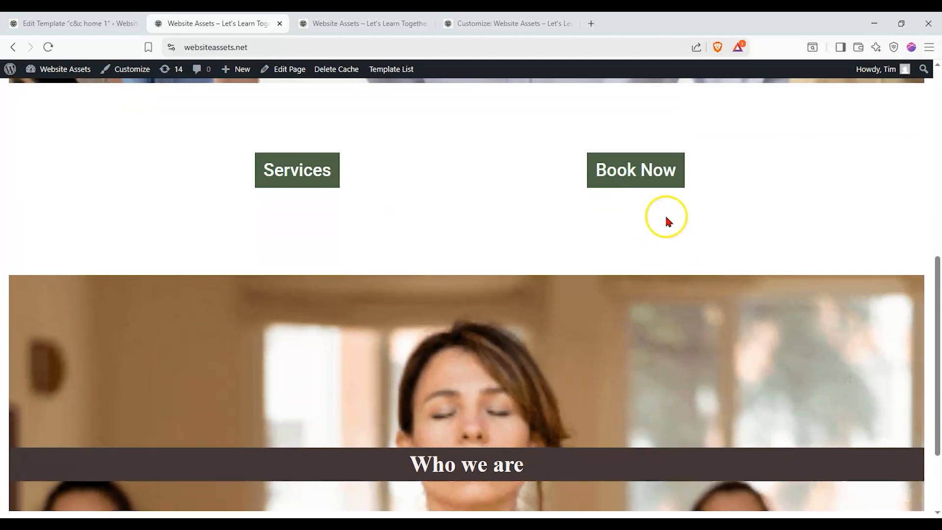
{"action": "scroll", "coordinate": [651, 216], "scroll_direction": "down", "scroll_amount": 2}
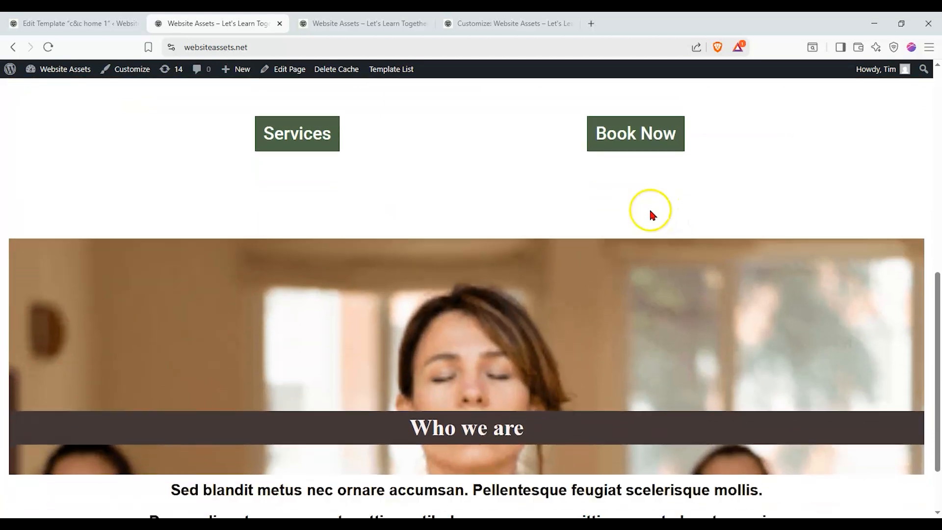
{"action": "scroll", "coordinate": [646, 202], "scroll_direction": "up", "scroll_amount": 2}
{"action": "scroll", "coordinate": [646, 206], "scroll_direction": "up", "scroll_amount": 5}
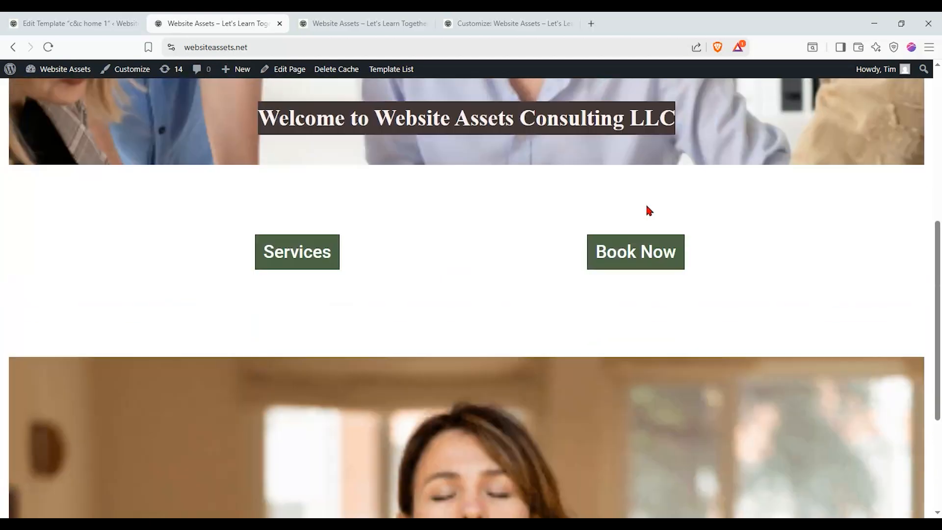
{"action": "scroll", "coordinate": [639, 214], "scroll_direction": "down", "scroll_amount": 1}
{"action": "scroll", "coordinate": [639, 216], "scroll_direction": "down", "scroll_amount": 7}
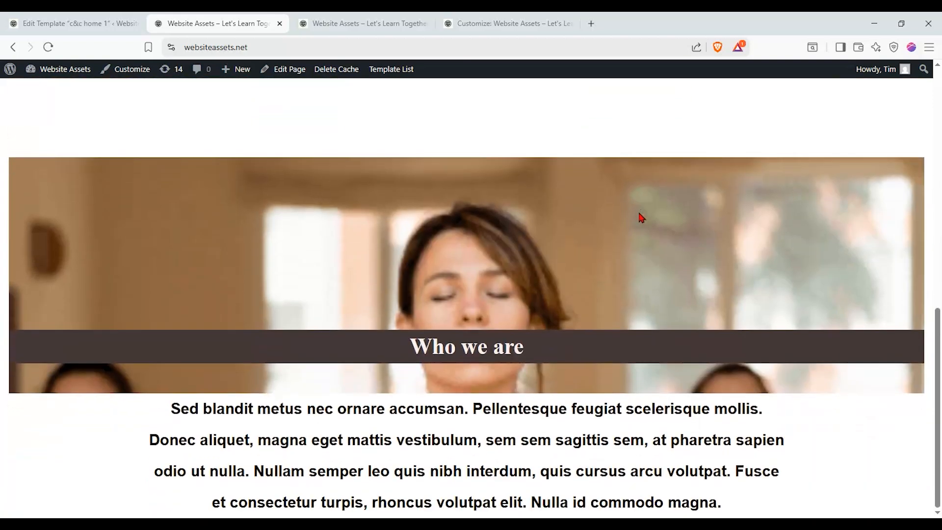
{"action": "scroll", "coordinate": [545, 273], "scroll_direction": "up", "scroll_amount": 7}
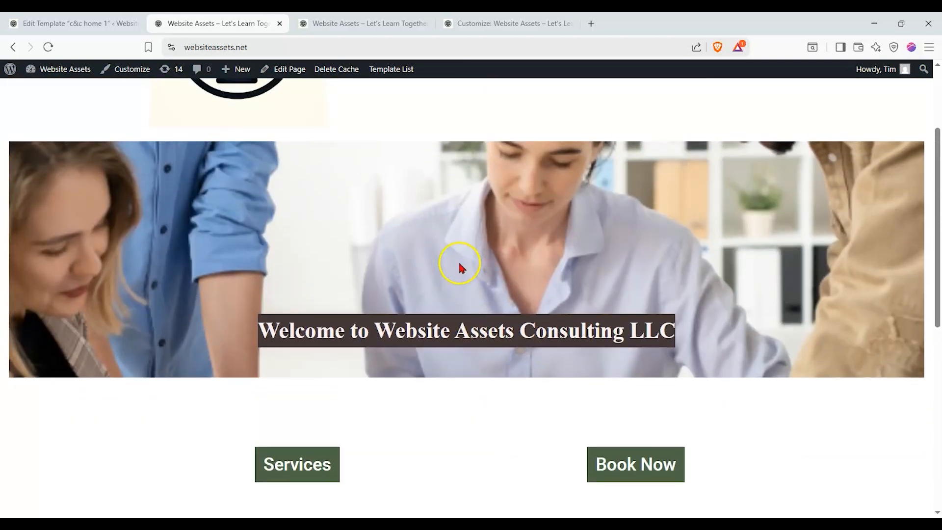
{"action": "scroll", "coordinate": [374, 219], "scroll_direction": "down", "scroll_amount": 4}
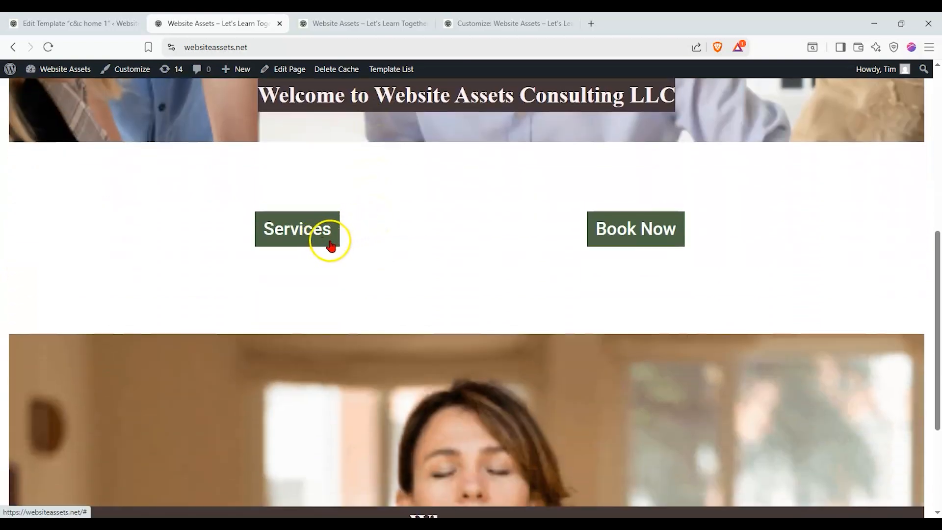
{"action": "scroll", "coordinate": [599, 234], "scroll_direction": "down", "scroll_amount": 3}
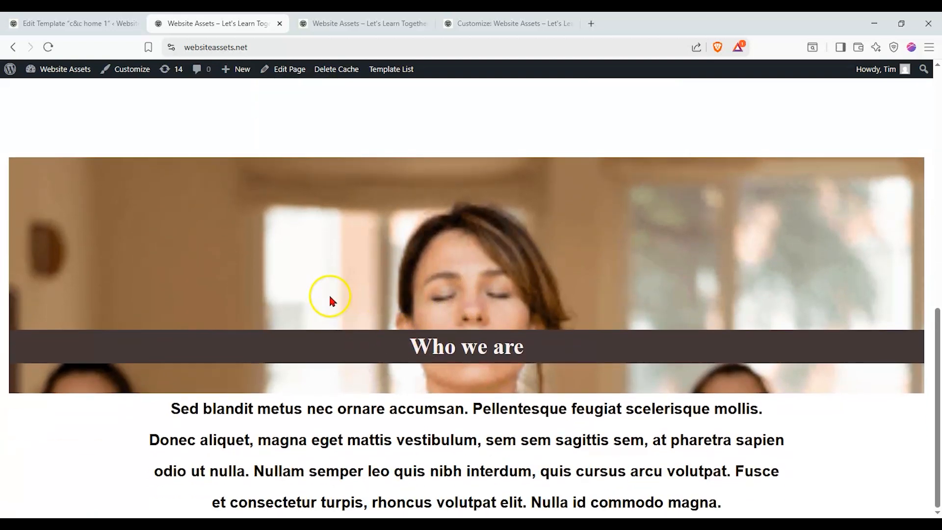
{"action": "scroll", "coordinate": [493, 220], "scroll_direction": "up", "scroll_amount": 5}
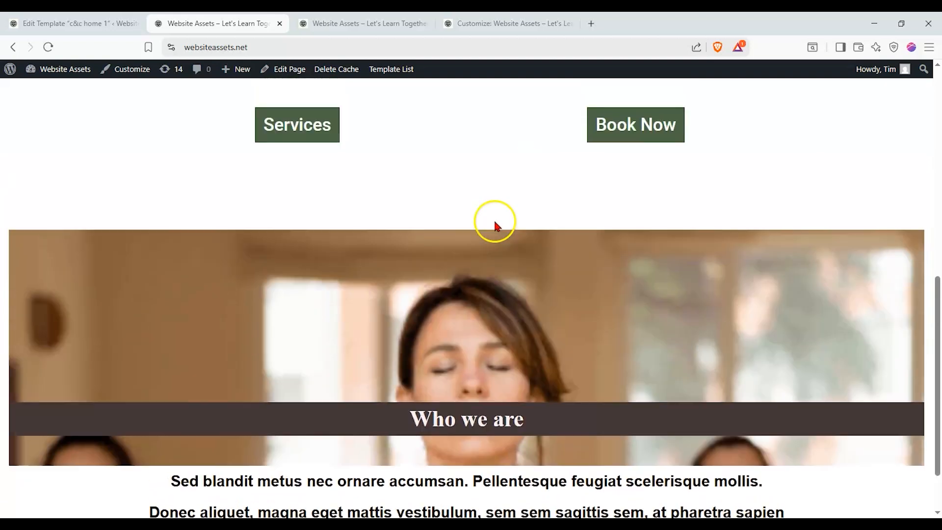
{"action": "scroll", "coordinate": [518, 202], "scroll_direction": "up", "scroll_amount": 5}
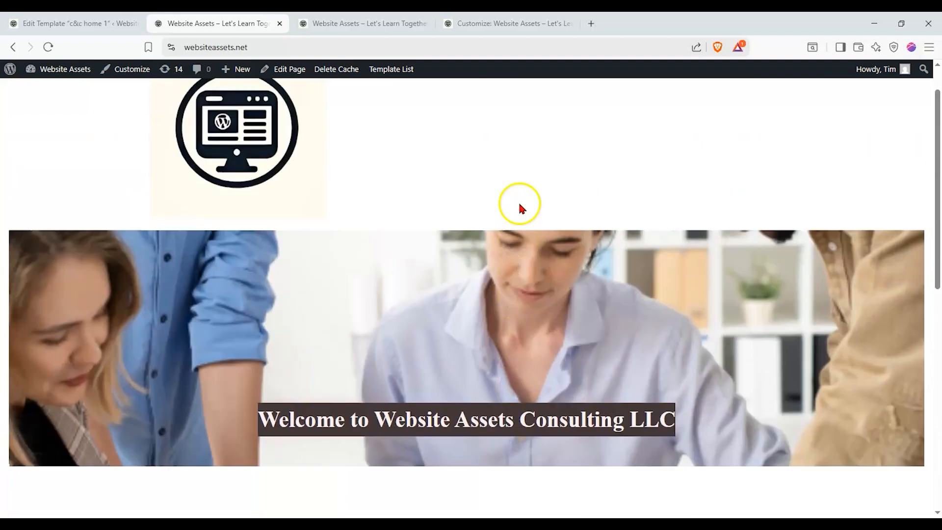
Step: Return to the Theme Builder template list and start a new Header template named "c&c header 1"
{"action": "left_click", "coordinate": [56, 30]}
{"action": "left_click", "coordinate": [18, 77]}
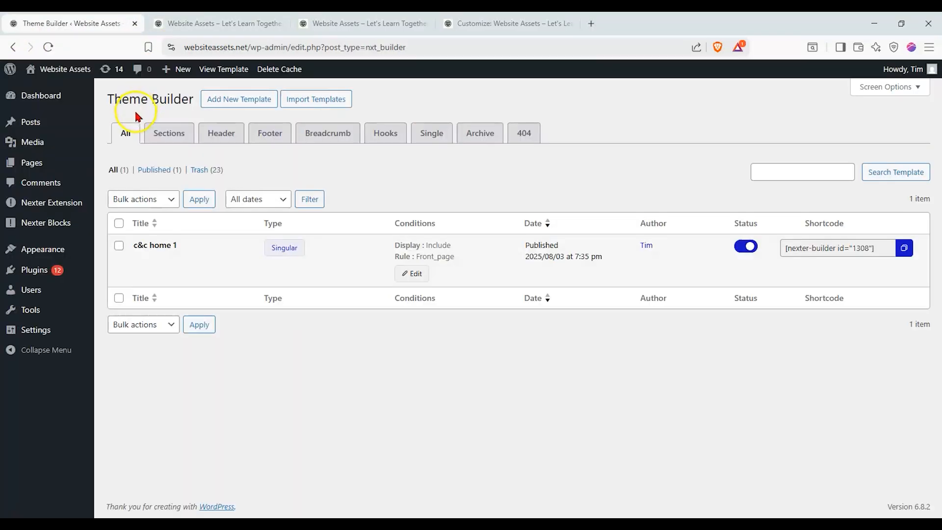
{"action": "left_click", "coordinate": [227, 102]}
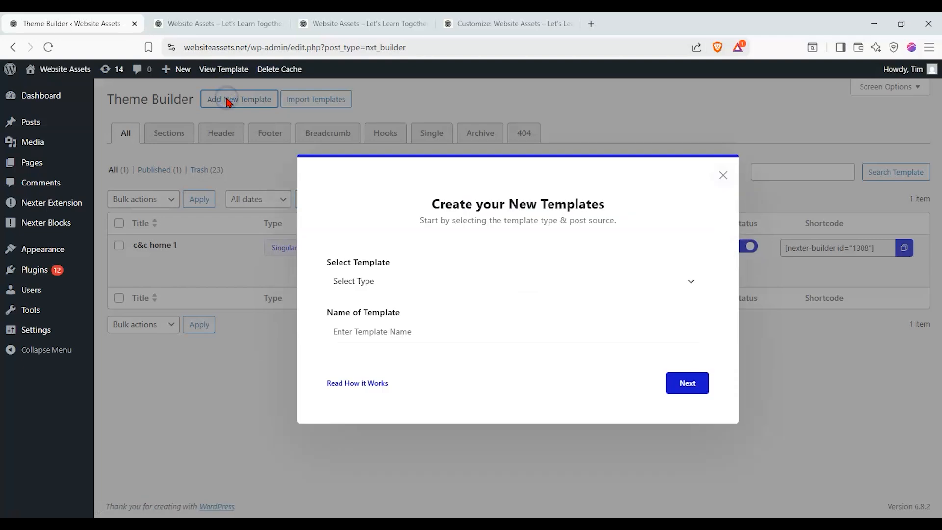
{"action": "left_click", "coordinate": [378, 281]}
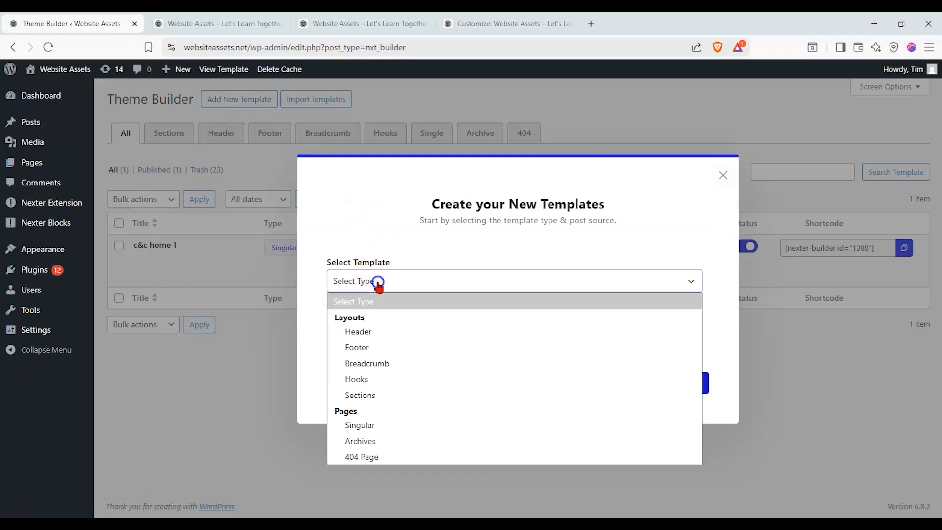
{"action": "left_click", "coordinate": [389, 331]}
{"action": "left_click", "coordinate": [389, 329]}
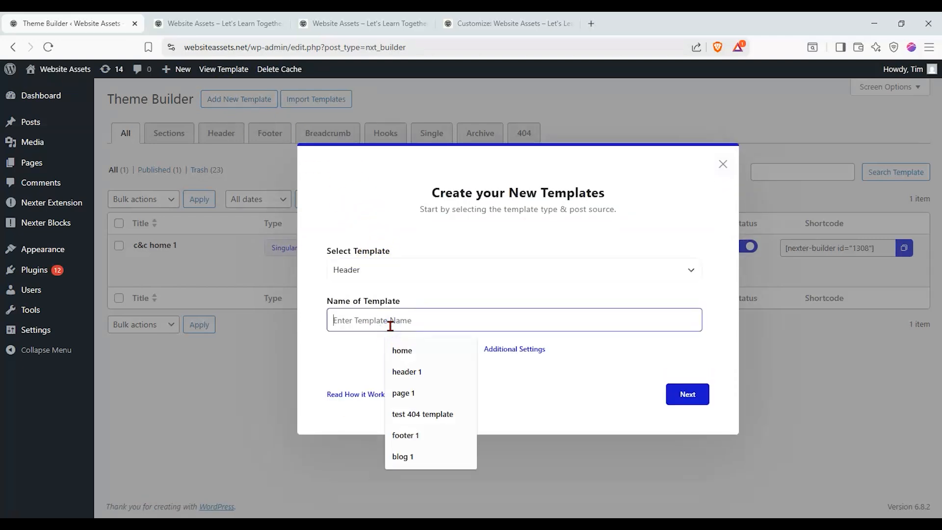
{"action": "type", "text": "c&c header 1"}
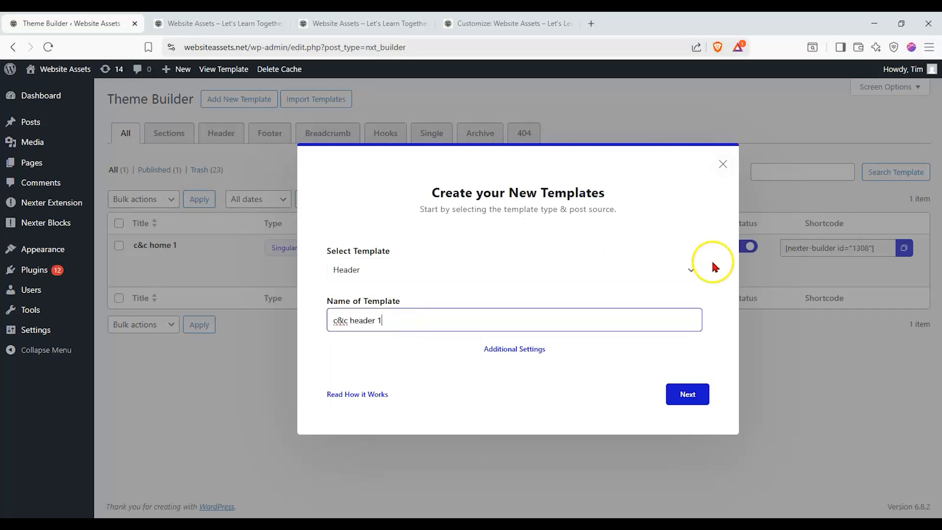
Step: Set the header template's display condition to include Entire Website and create the template
{"action": "left_click", "coordinate": [687, 394]}
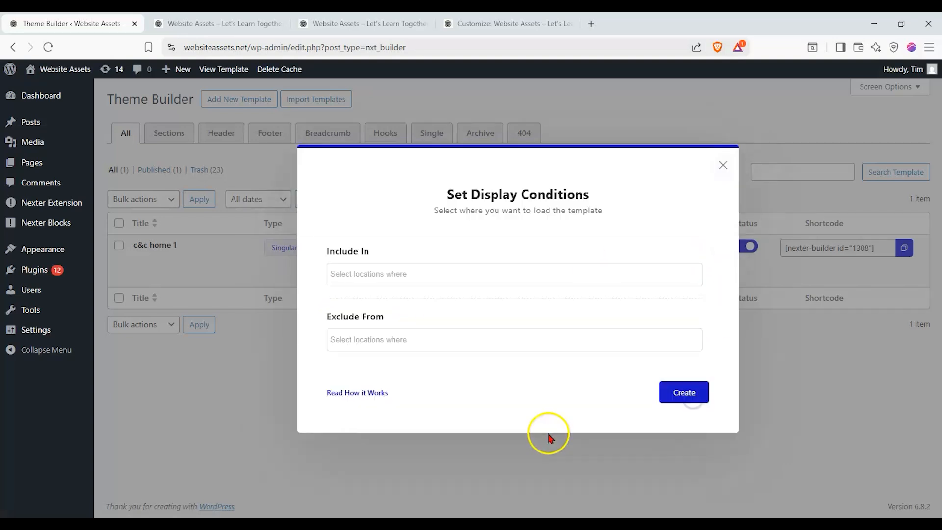
{"action": "left_click", "coordinate": [494, 269]}
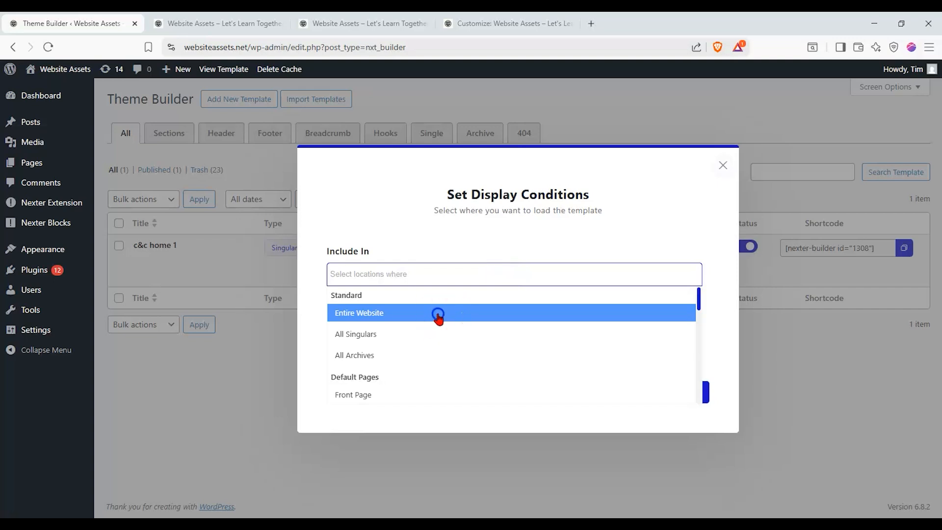
{"action": "left_click", "coordinate": [438, 314]}
{"action": "left_click", "coordinate": [680, 393]}
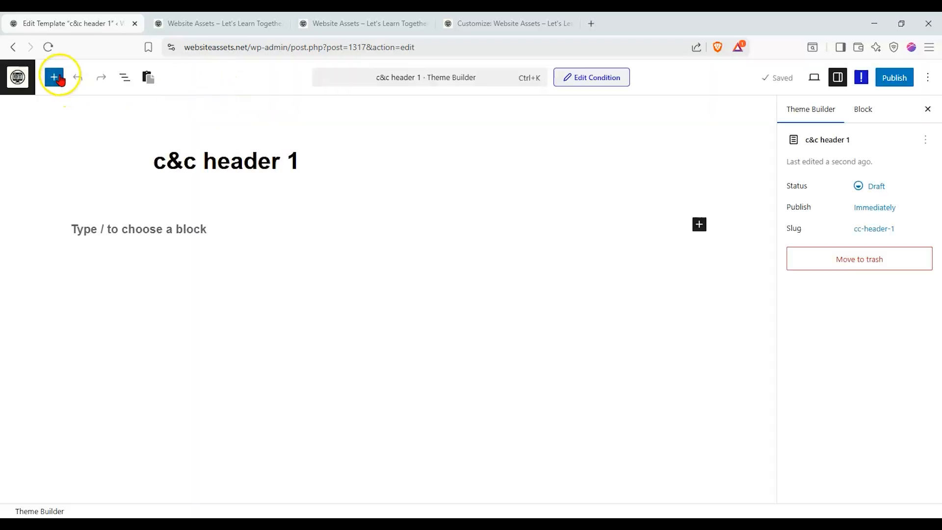
Step: Add a Nexter Container to the header template with a two-column structure of a narrow first column and a wide second one
{"action": "left_click", "coordinate": [55, 77]}
{"action": "left_click_drag", "start_coordinate": [38, 205], "coordinate": [373, 217]}
{"action": "left_click", "coordinate": [498, 288]}
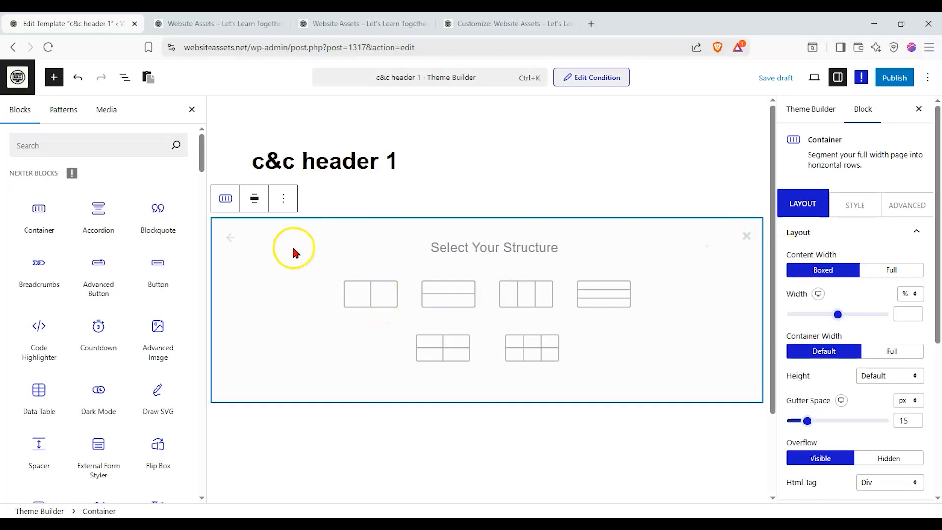
{"action": "left_click", "coordinate": [230, 238]}
{"action": "left_click", "coordinate": [468, 293]}
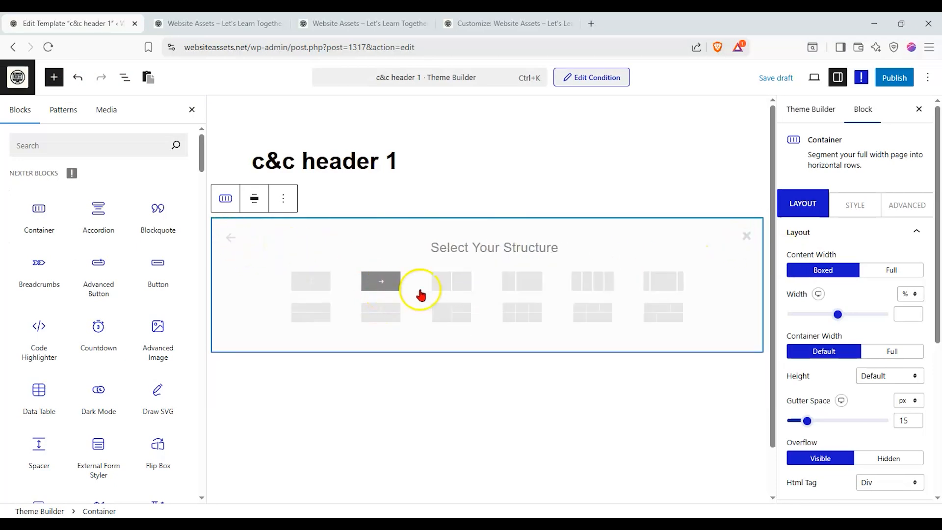
{"action": "left_click", "coordinate": [522, 294]}
Step: Add the Nexter Site Logo block to the narrow column, using the media library image cropped-cropped-cropped-channels4_profile-1-2.jpg
{"action": "left_click", "coordinate": [114, 156]}
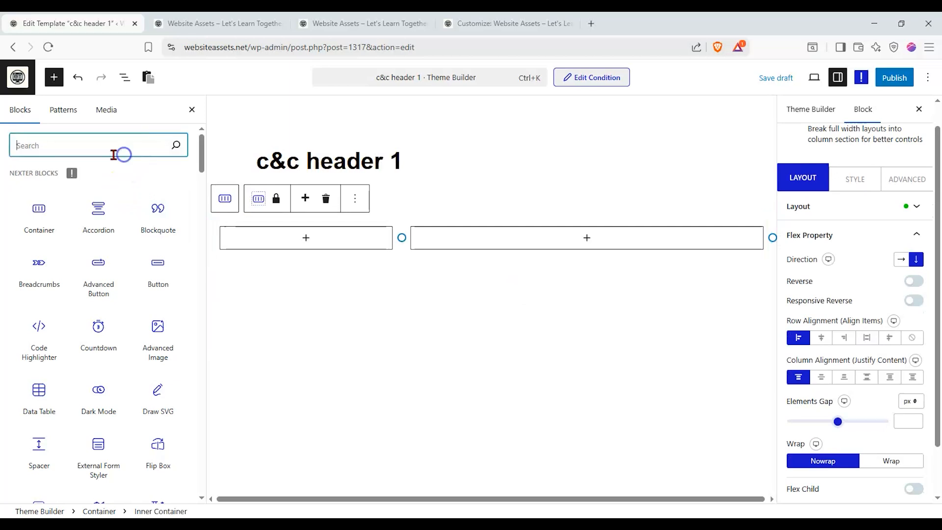
{"action": "type", "text": "site"}
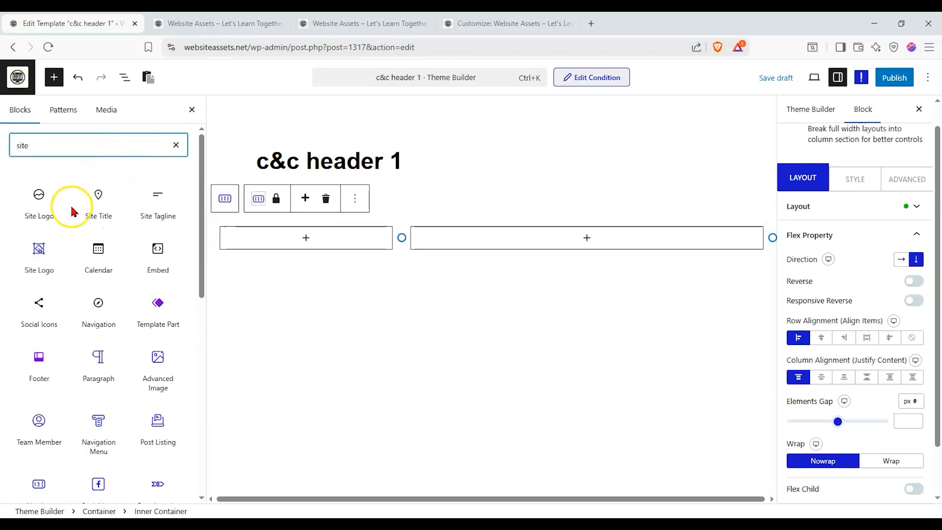
{"action": "left_click_drag", "start_coordinate": [39, 253], "coordinate": [339, 233]}
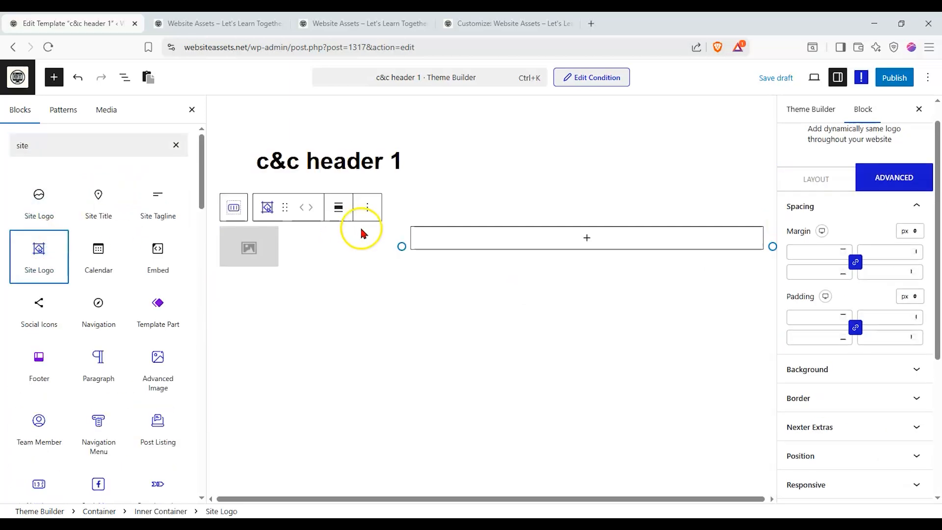
{"action": "left_click", "coordinate": [250, 248]}
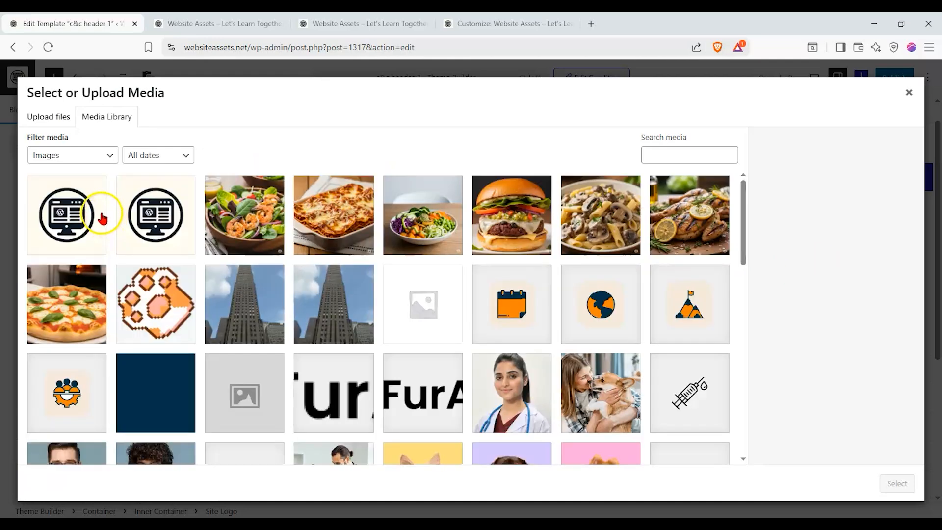
{"action": "left_click", "coordinate": [98, 216]}
{"action": "left_click", "coordinate": [897, 483]}
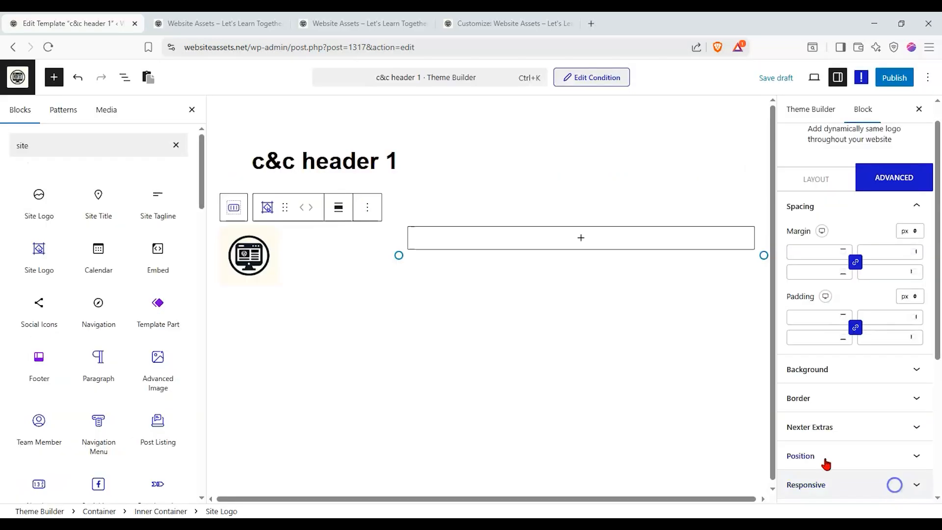
{"action": "left_click", "coordinate": [270, 259]}
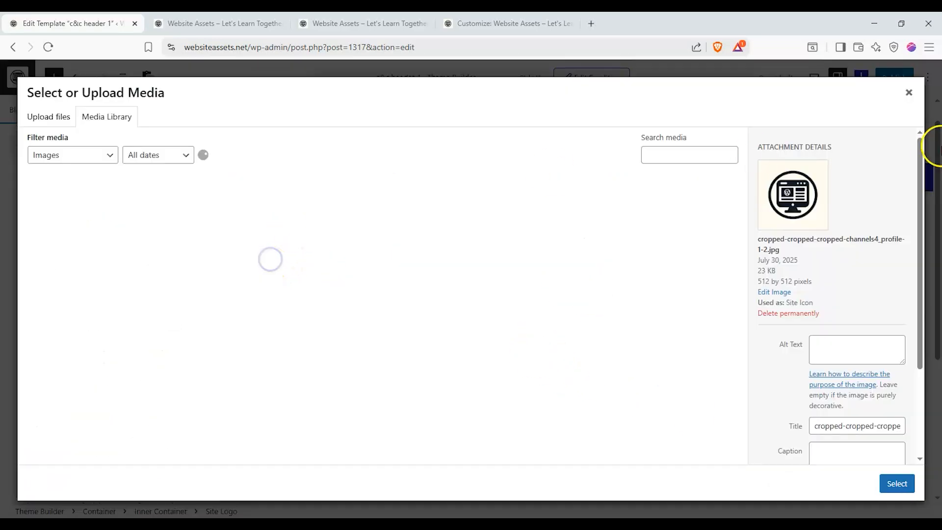
{"action": "left_click", "coordinate": [908, 93]}
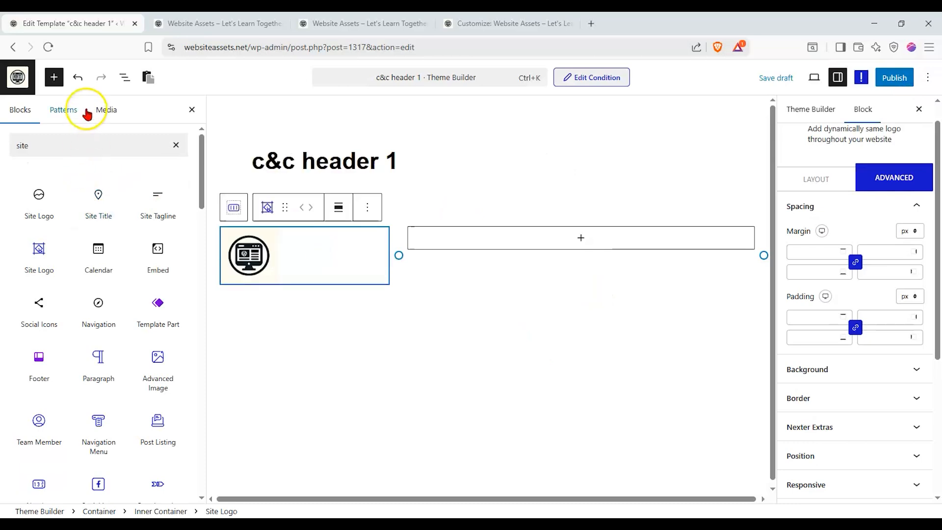
Step: Center the row and column alignment of the inner container holding the logo, and select its Site Logo block
{"action": "left_click", "coordinate": [121, 79]}
{"action": "left_click", "coordinate": [58, 154]}
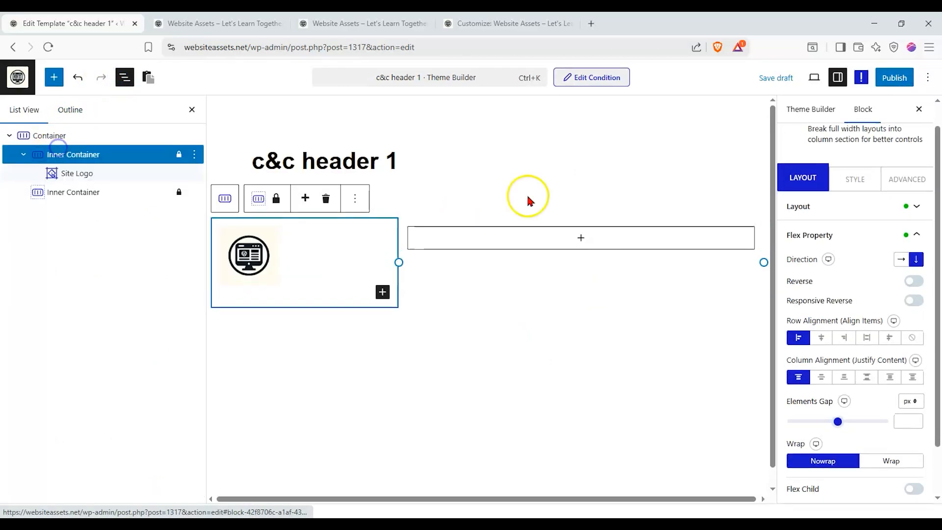
{"action": "left_click", "coordinate": [831, 339]}
{"action": "left_click", "coordinate": [828, 379]}
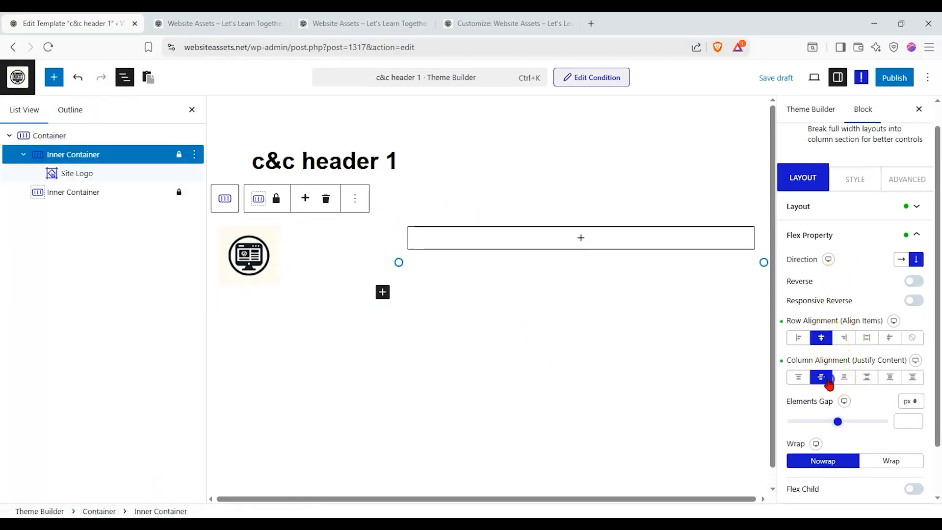
{"action": "left_click", "coordinate": [817, 379]}
{"action": "left_click", "coordinate": [256, 257]}
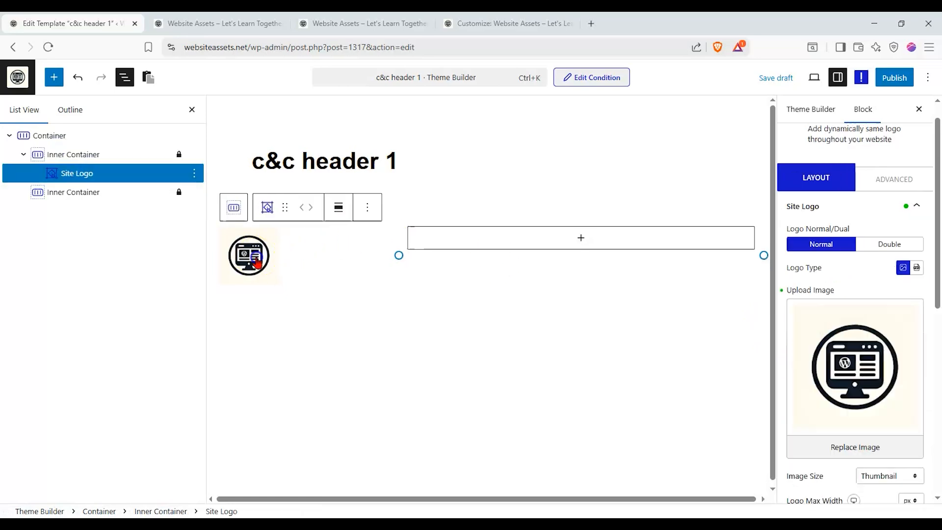
Step: Center the alignment of the Site Logo block within its column
{"action": "left_click", "coordinate": [909, 92]}
{"action": "left_click", "coordinate": [821, 184]}
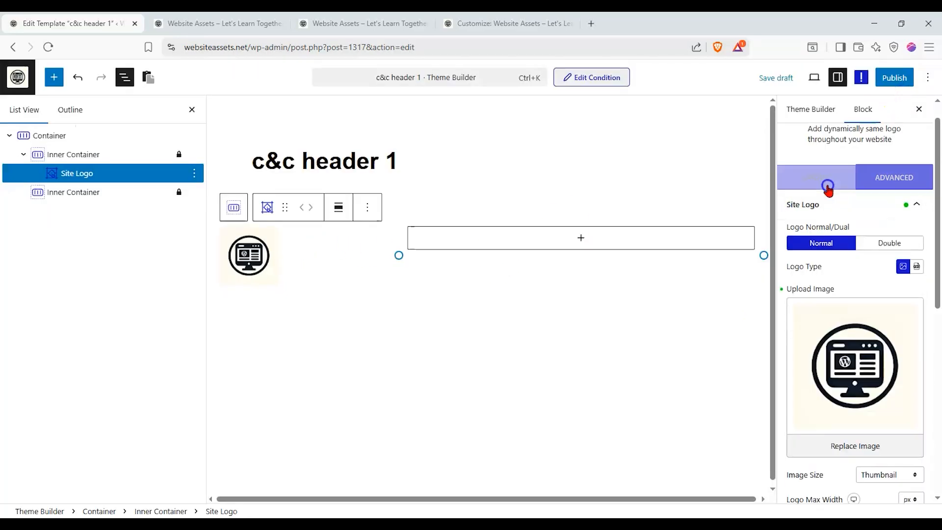
{"action": "scroll", "coordinate": [851, 354], "scroll_direction": "down", "scroll_amount": 3}
{"action": "left_click", "coordinate": [912, 375]}
{"action": "left_click", "coordinate": [899, 376]}
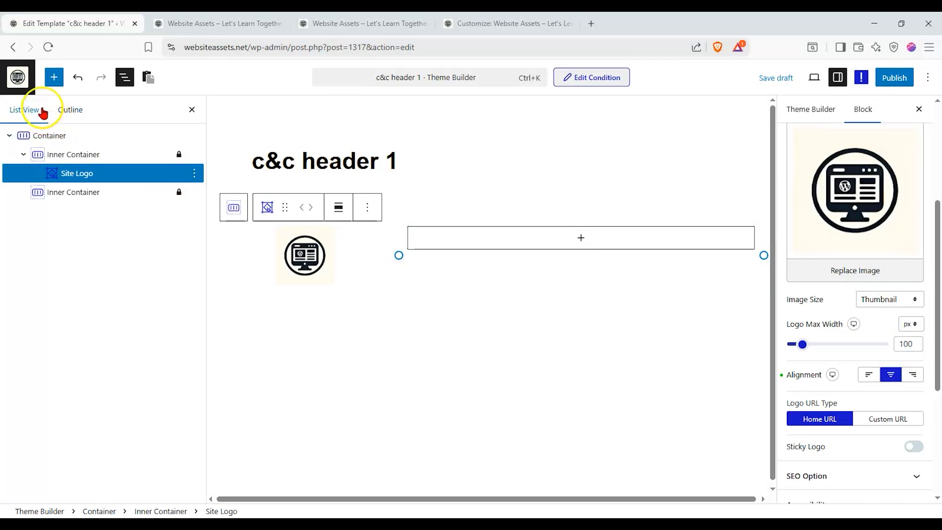
Step: Find the Nexter Navigation Menu block and add it to the empty wide column of the header
{"action": "left_click", "coordinate": [55, 76]}
{"action": "type", "text": "nav"}
{"action": "left_click_drag", "start_coordinate": [96, 204], "coordinate": [543, 243]}
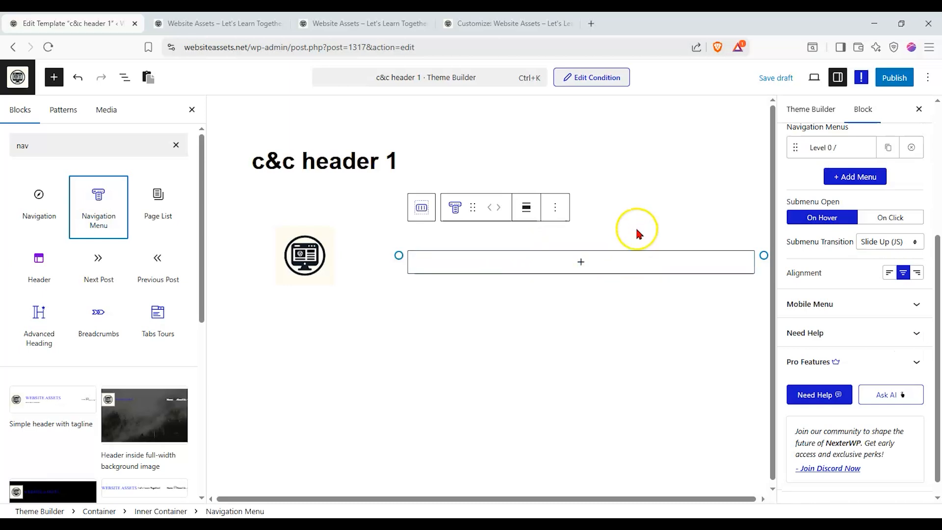
Step: Set the navigation menu's type to Manual Menu and its layout to Horizontal
{"action": "scroll", "coordinate": [884, 241], "scroll_direction": "up", "scroll_amount": 5}
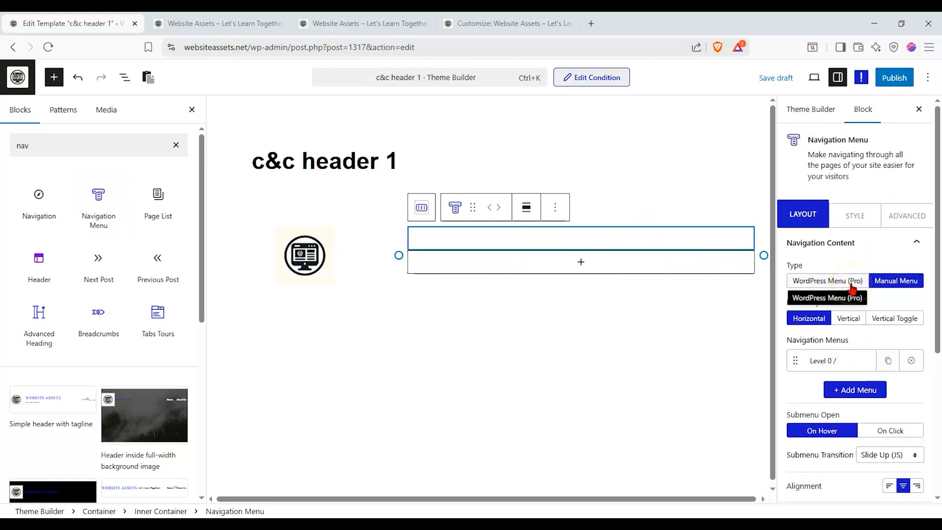
{"action": "left_click", "coordinate": [891, 287]}
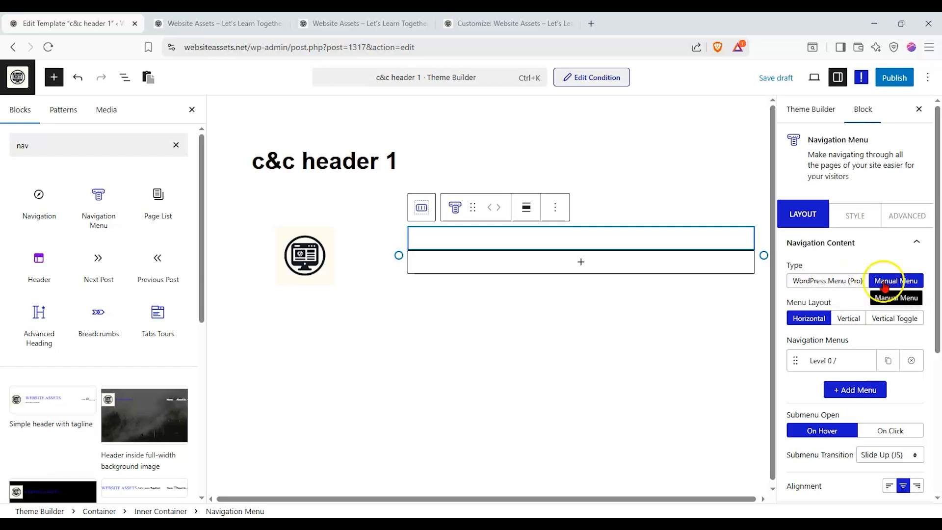
{"action": "left_click", "coordinate": [860, 320]}
{"action": "left_click", "coordinate": [820, 320]}
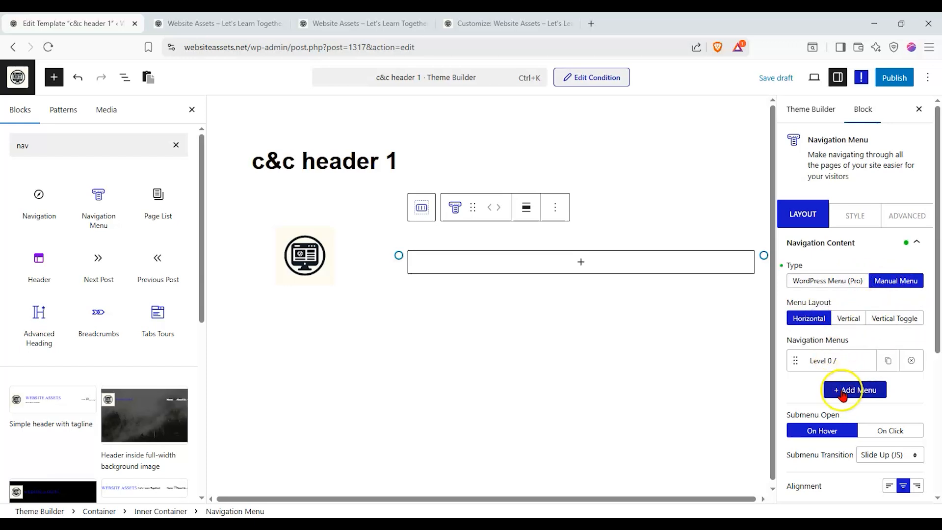
Step: Set the menu text of the first navigation item to Home
{"action": "left_click", "coordinate": [833, 363]}
{"action": "scroll", "coordinate": [862, 390], "scroll_direction": "down", "scroll_amount": 3}
{"action": "left_click", "coordinate": [882, 324]}
{"action": "type", "text": "Home"}
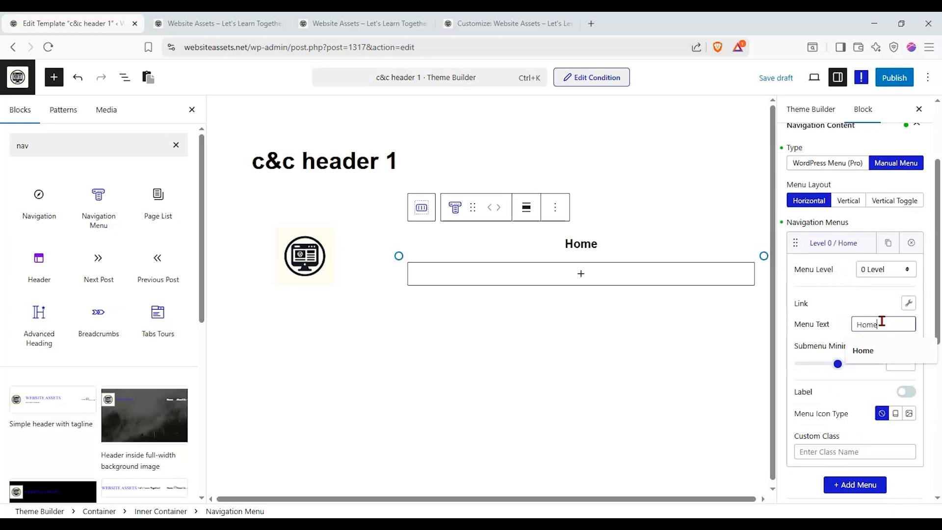
{"action": "left_click", "coordinate": [834, 244]}
Step: Add two more items to the navigation menu and set the second item's menu text to Services
{"action": "left_click", "coordinate": [841, 273]}
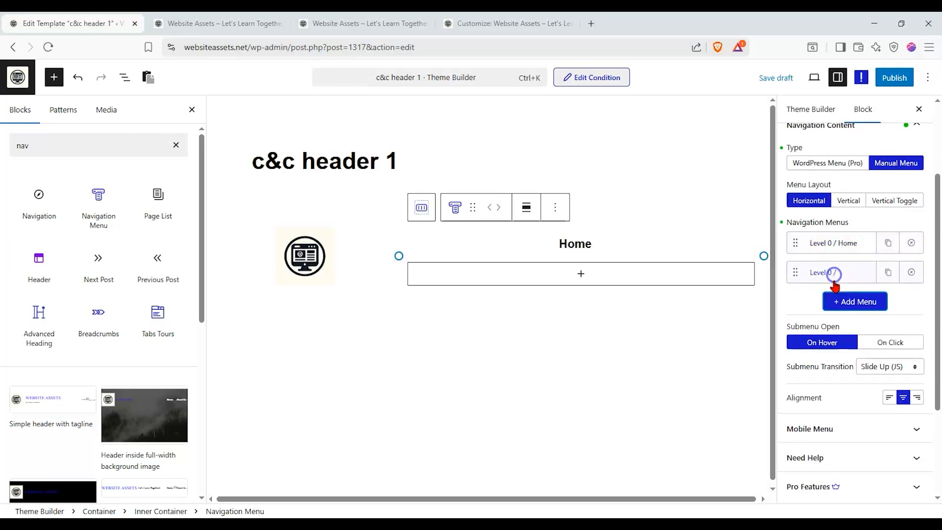
{"action": "left_click", "coordinate": [854, 303]}
{"action": "left_click", "coordinate": [849, 273]}
{"action": "left_click", "coordinate": [879, 352]}
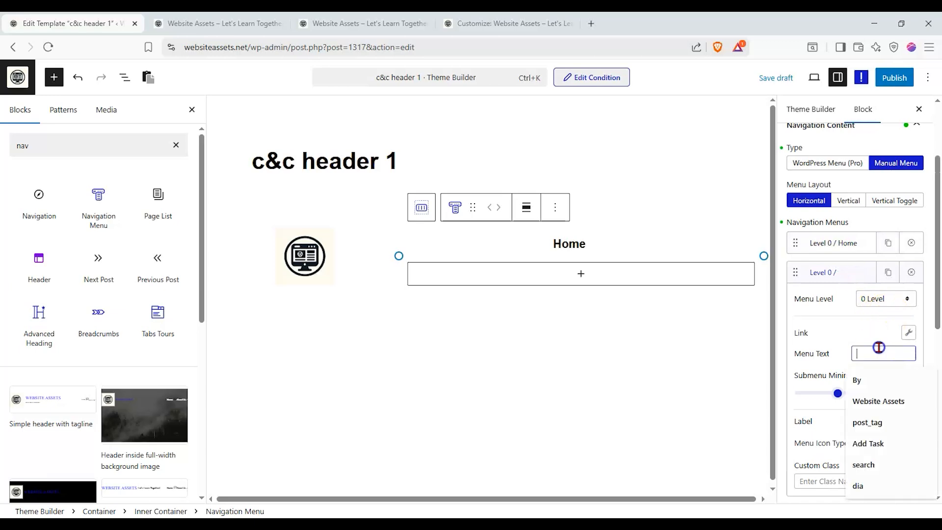
{"action": "type", "text": "Services"}
{"action": "left_click", "coordinate": [844, 272]}
Step: Set the menu text of the third navigation item to "Make an Appointment"
{"action": "left_click", "coordinate": [840, 303]}
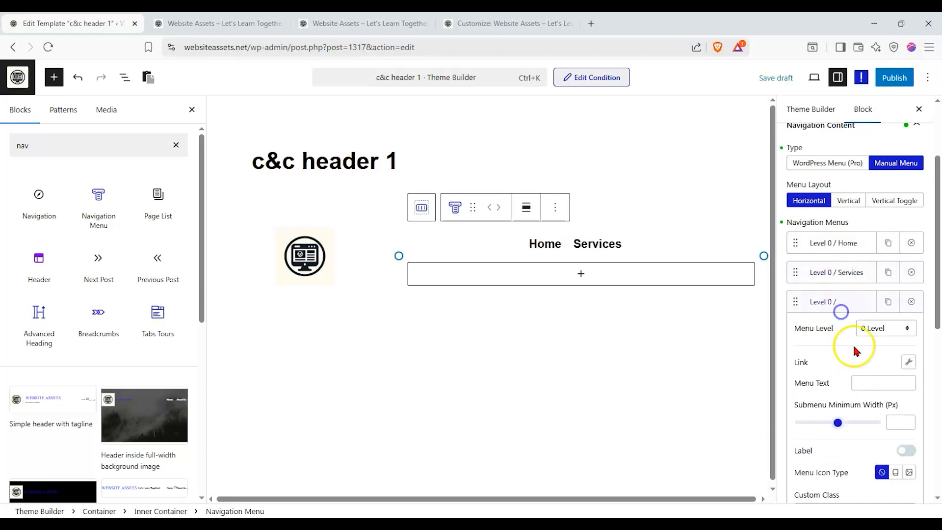
{"action": "left_click", "coordinate": [872, 381]}
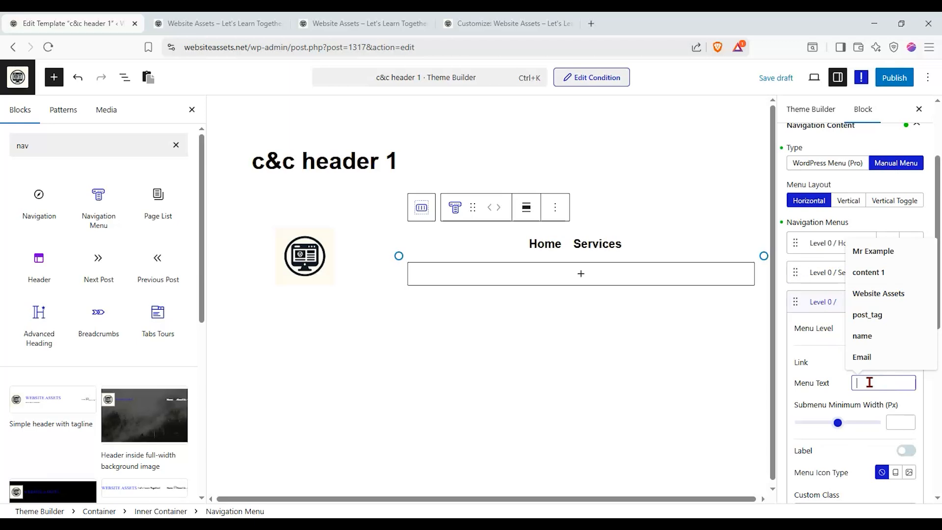
{"action": "type", "text": "Book"}
{"action": "key", "text": "BackSpace"}
{"action": "key", "text": "BackSpace"}
{"action": "key", "text": "BackSpace"}
{"action": "key", "text": "BackSpace"}
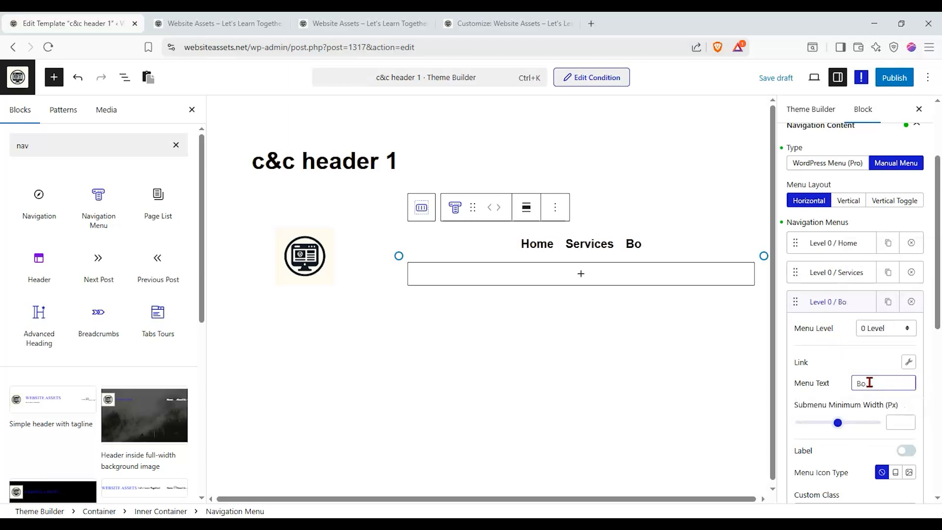
{"action": "type", "text": "Make an Appoit"}
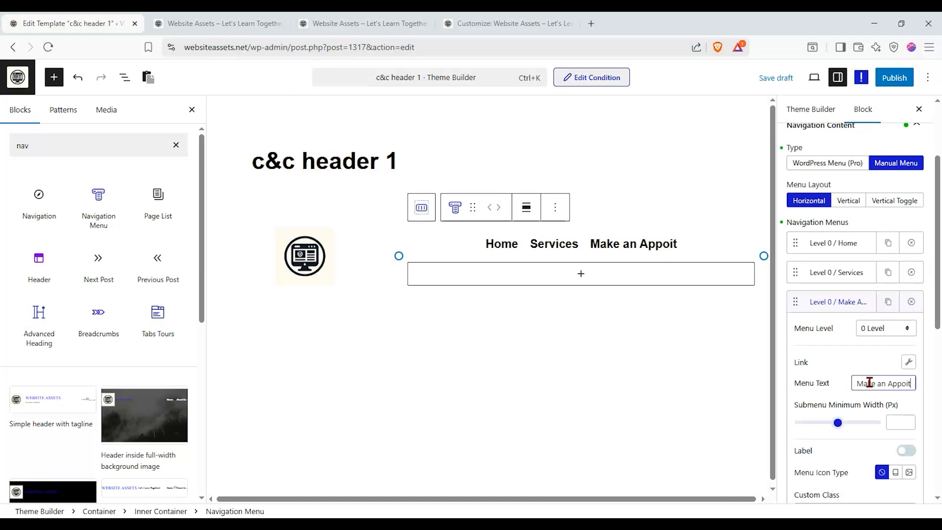
{"action": "key", "text": "BackSpace"}
{"action": "type", "text": "ntment"}
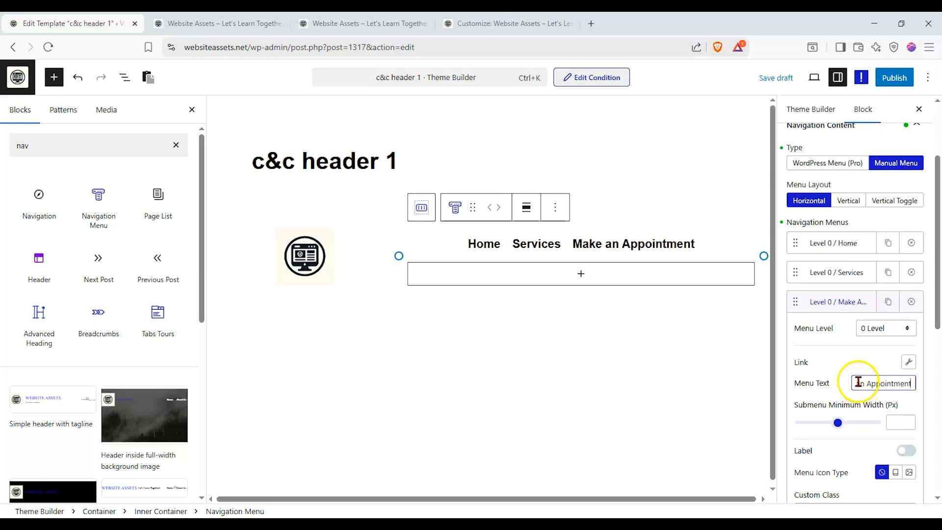
{"action": "left_click", "coordinate": [906, 451]}
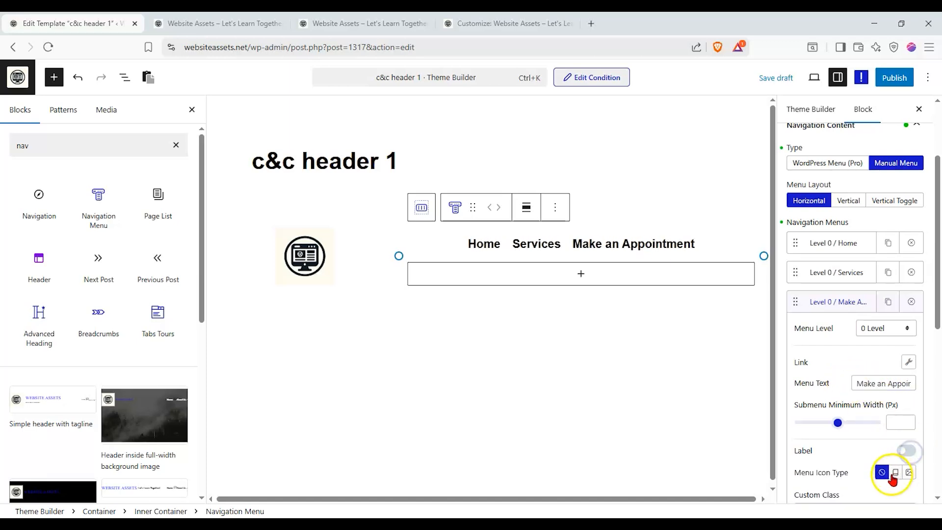
{"action": "left_click", "coordinate": [895, 473]}
{"action": "left_click", "coordinate": [881, 473]}
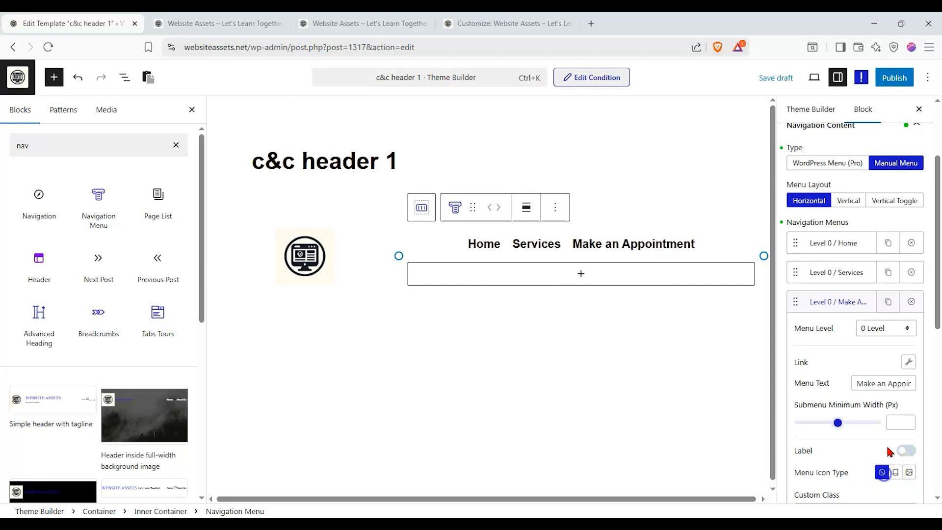
Step: Give the Home navigation item an icon, using the house symbol
{"action": "left_click", "coordinate": [843, 243]}
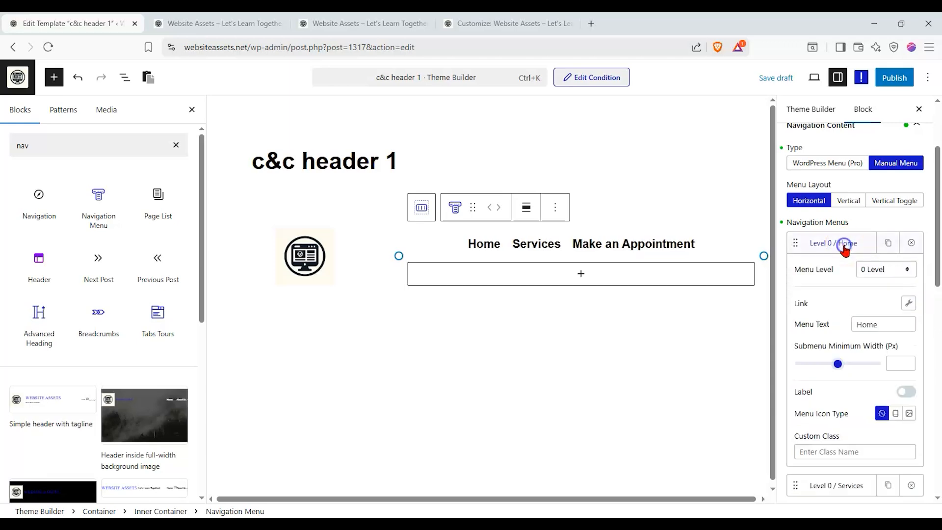
{"action": "left_click", "coordinate": [895, 414]}
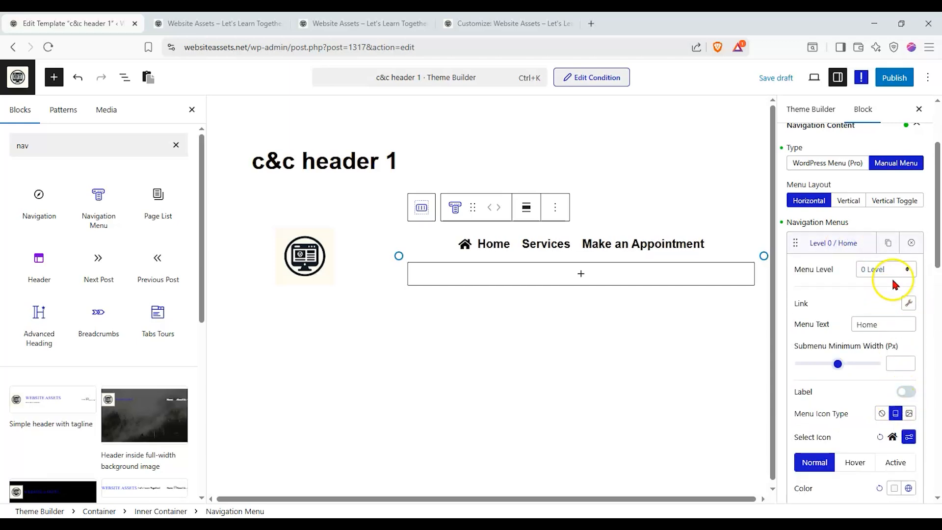
{"action": "left_click", "coordinate": [844, 244]}
{"action": "left_click", "coordinate": [843, 245]}
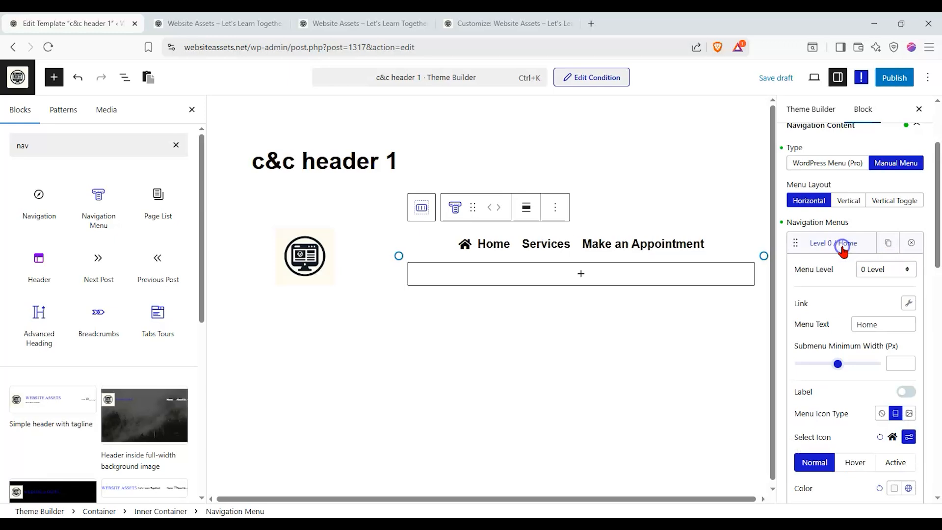
Step: Link the Home navigation item to the C&C front page
{"action": "left_click", "coordinate": [908, 303]}
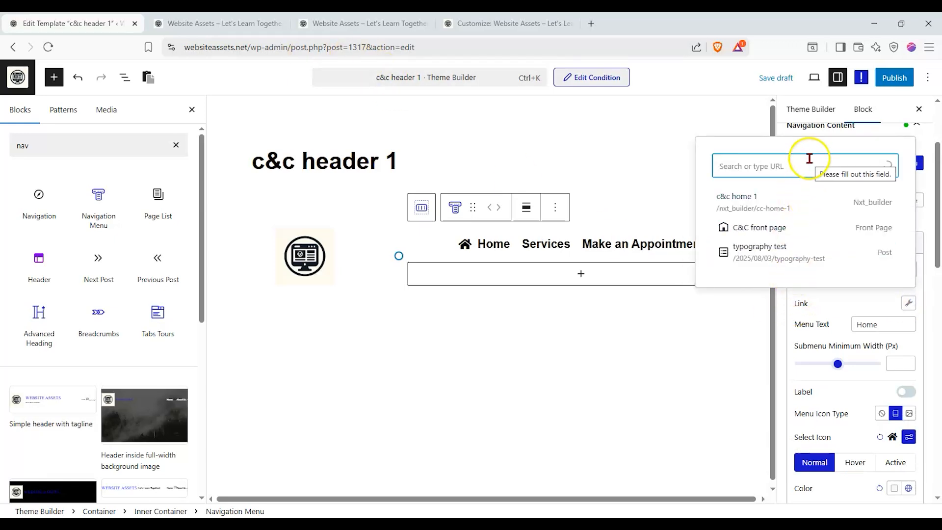
{"action": "left_click", "coordinate": [808, 232]}
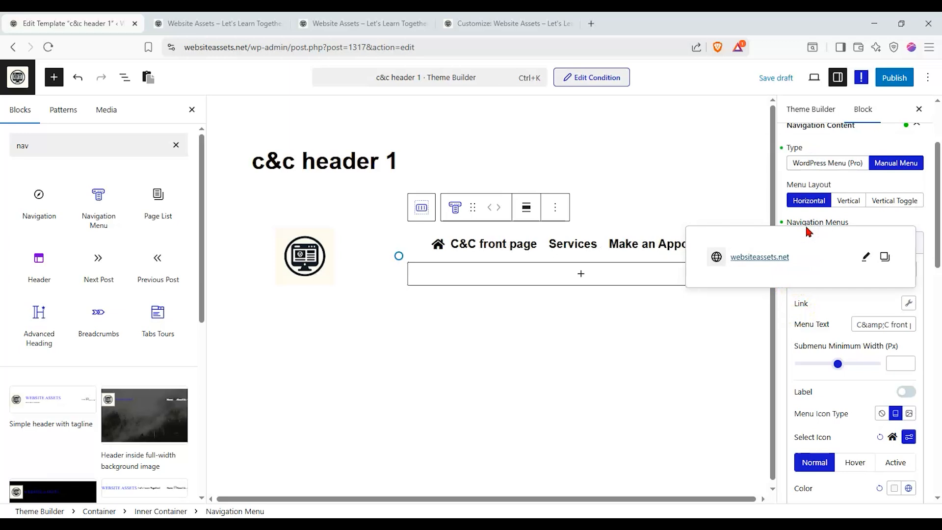
{"action": "left_click", "coordinate": [846, 304]}
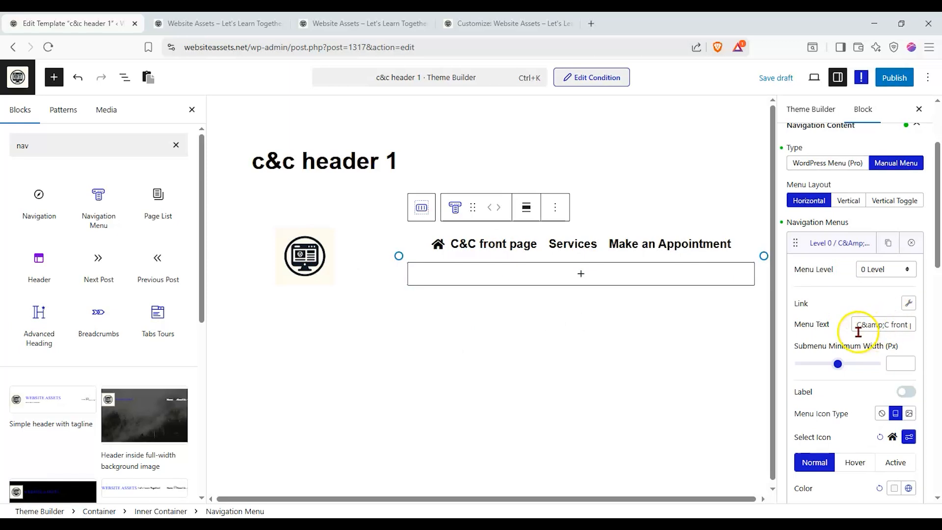
Step: Change the first navigation menu item's text to Home
{"action": "left_click_drag", "start_coordinate": [859, 331], "coordinate": [932, 330]}
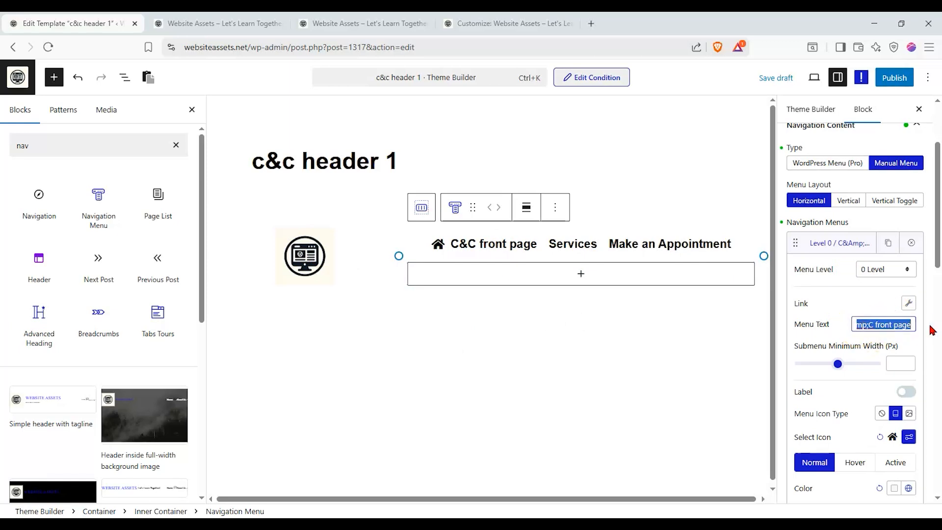
{"action": "type", "text": "Home"}
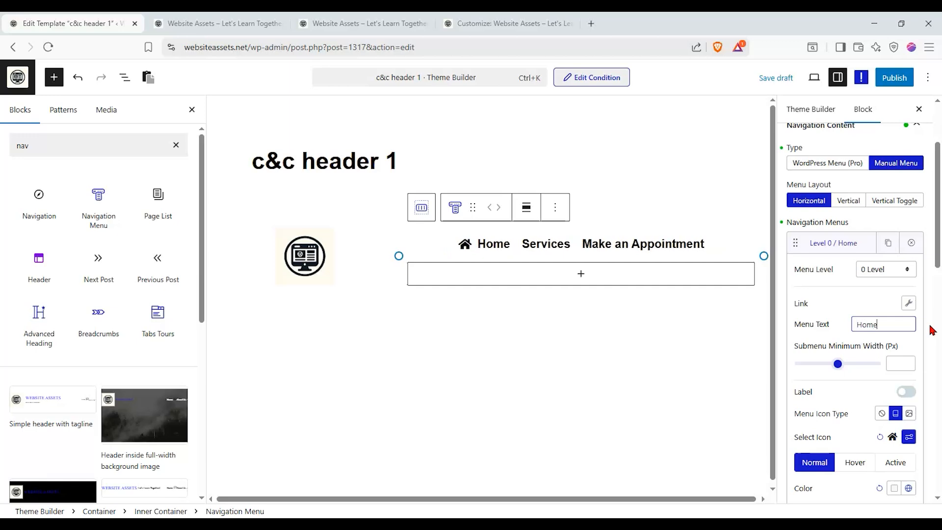
{"action": "scroll", "coordinate": [883, 330], "scroll_direction": "down", "scroll_amount": 9}
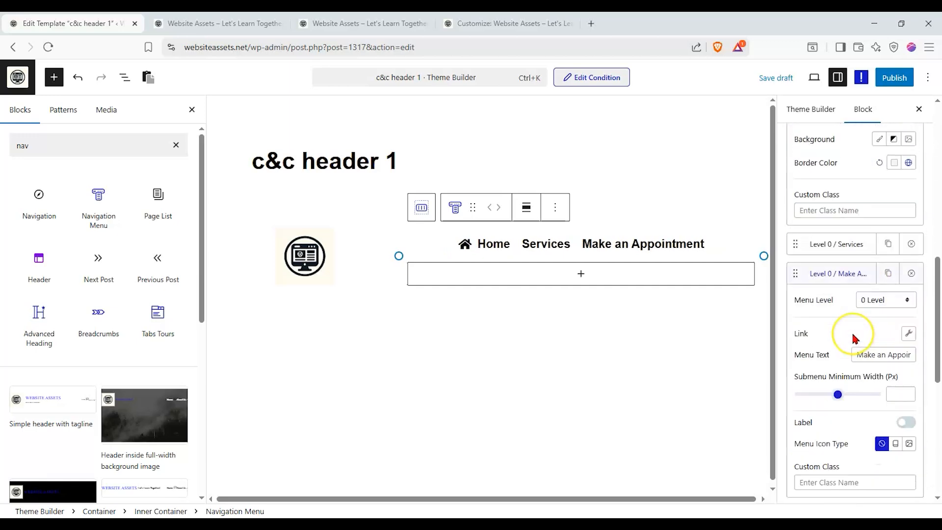
{"action": "scroll", "coordinate": [854, 337], "scroll_direction": "up", "scroll_amount": 2}
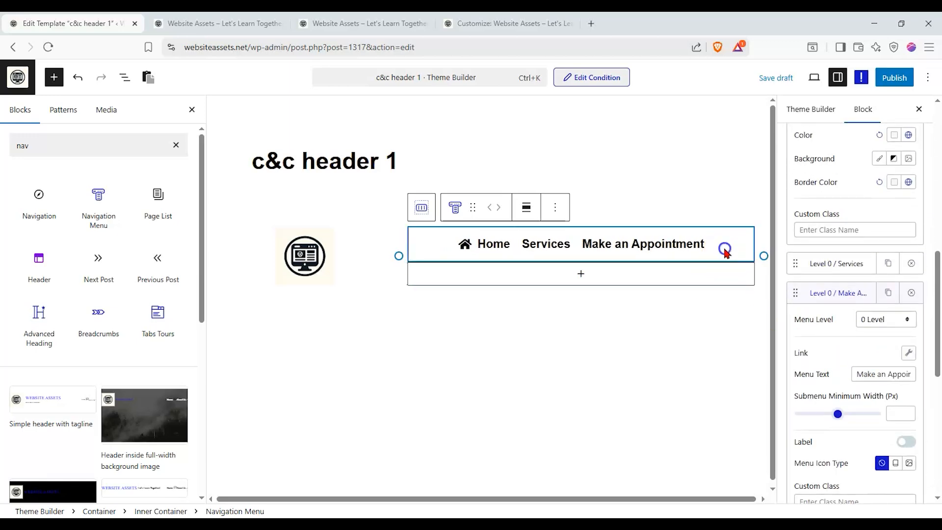
Step: Center the row and column alignment of the inner container holding the navigation menu, and publish the header template
{"action": "left_click", "coordinate": [124, 77]}
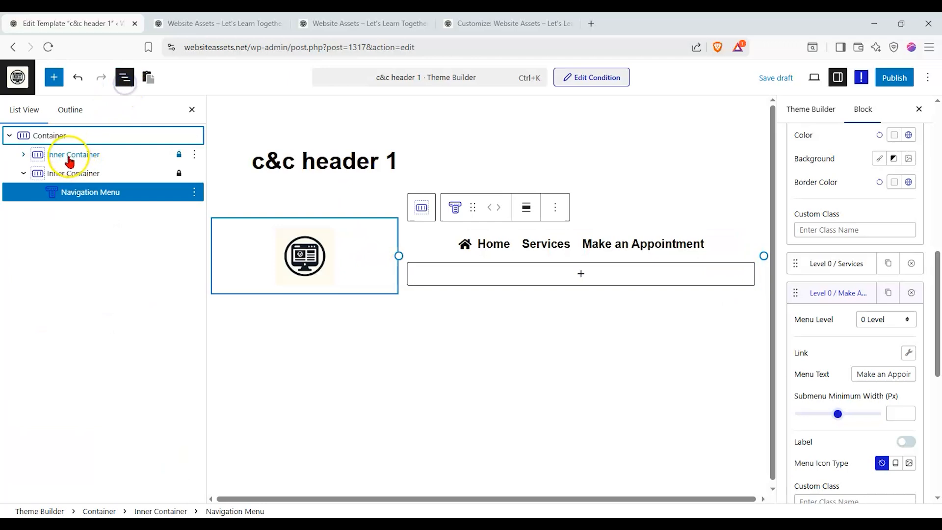
{"action": "left_click", "coordinate": [73, 173]}
{"action": "left_click", "coordinate": [819, 338]}
{"action": "left_click", "coordinate": [822, 376]}
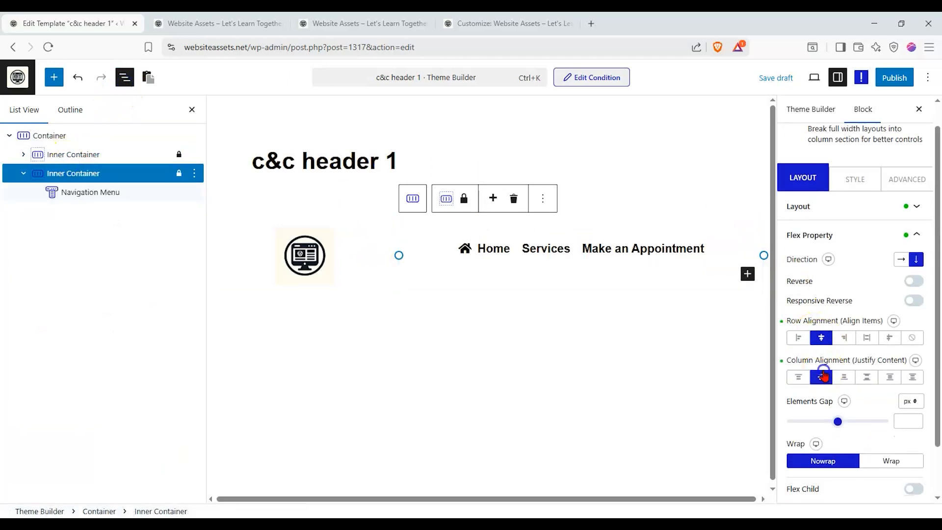
{"action": "left_click", "coordinate": [871, 68]}
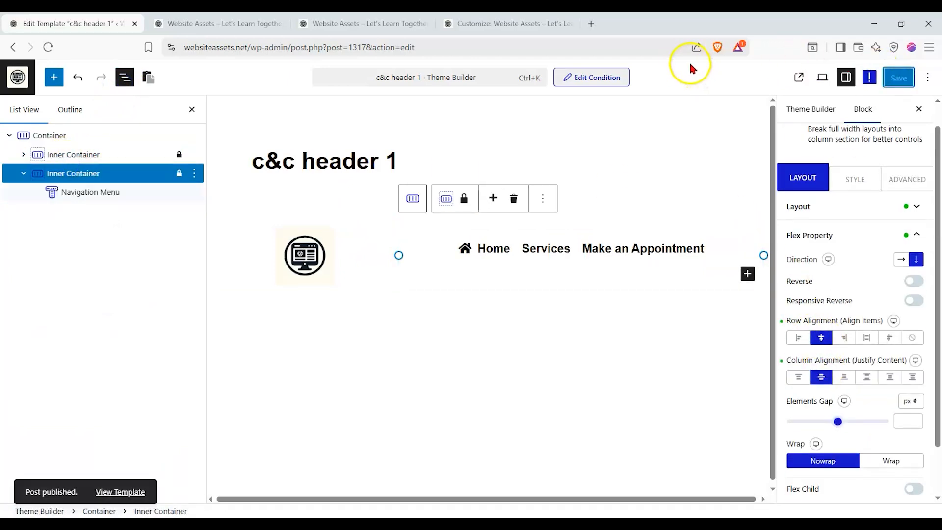
Step: Check the published header on the live front page and look through the page content
{"action": "left_click", "coordinate": [245, 22]}
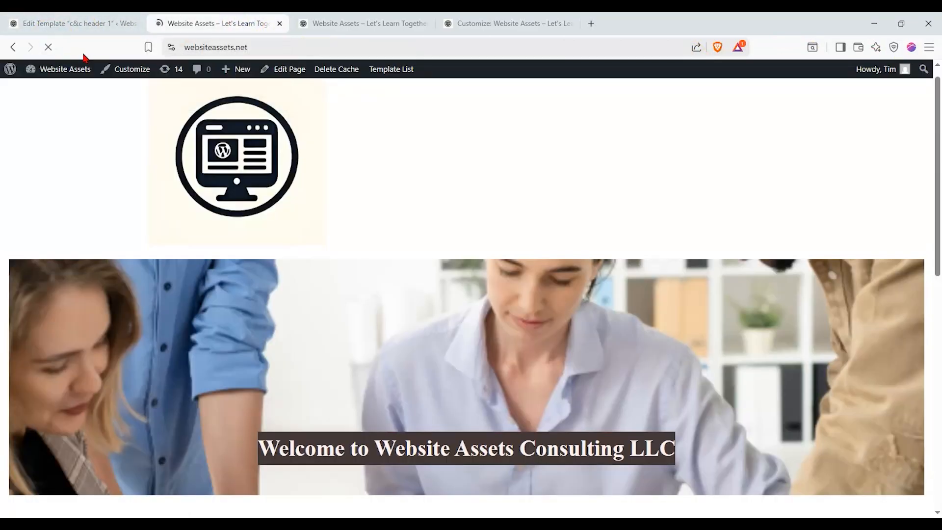
{"action": "scroll", "coordinate": [242, 244], "scroll_direction": "down", "scroll_amount": 7}
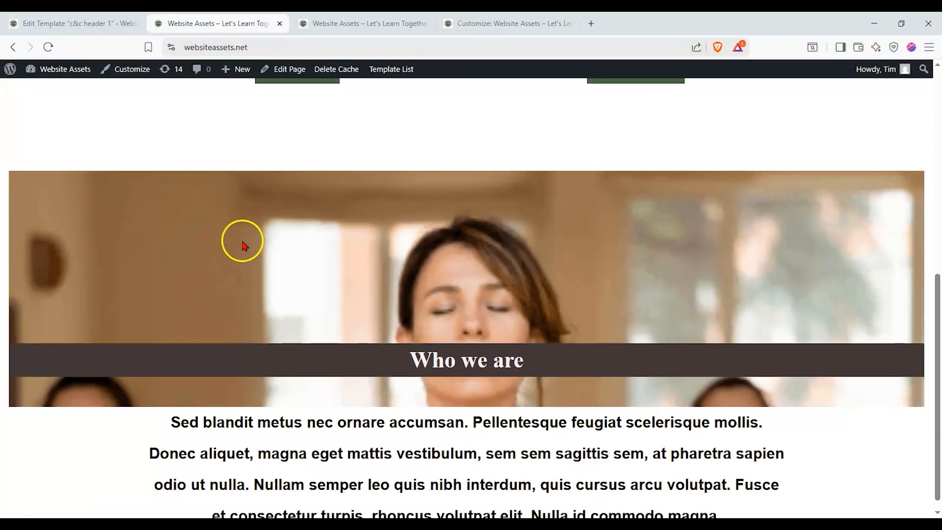
{"action": "scroll", "coordinate": [241, 244], "scroll_direction": "up", "scroll_amount": 10}
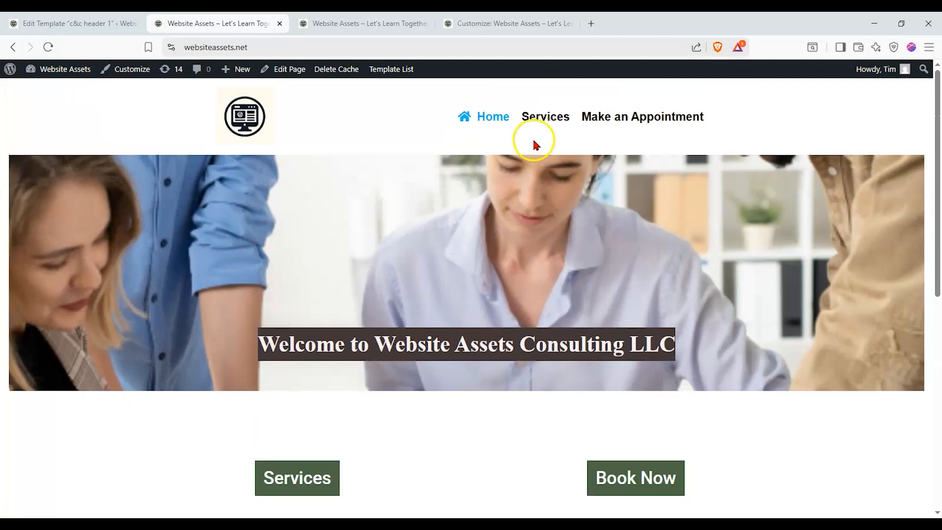
Step: Examine the inner container's spacing settings and the navigation menu's style and layout options in the header template
{"action": "left_click", "coordinate": [111, 21]}
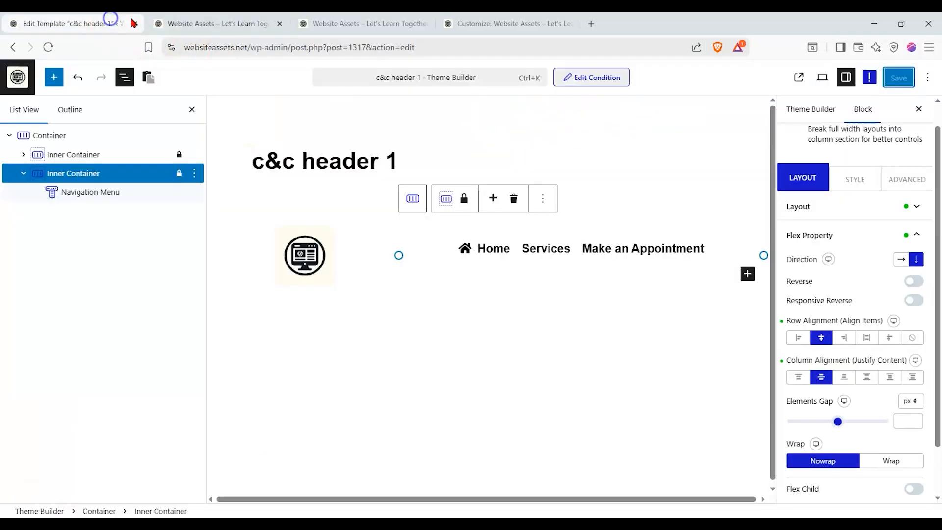
{"action": "left_click", "coordinate": [848, 181]}
{"action": "left_click", "coordinate": [908, 210]}
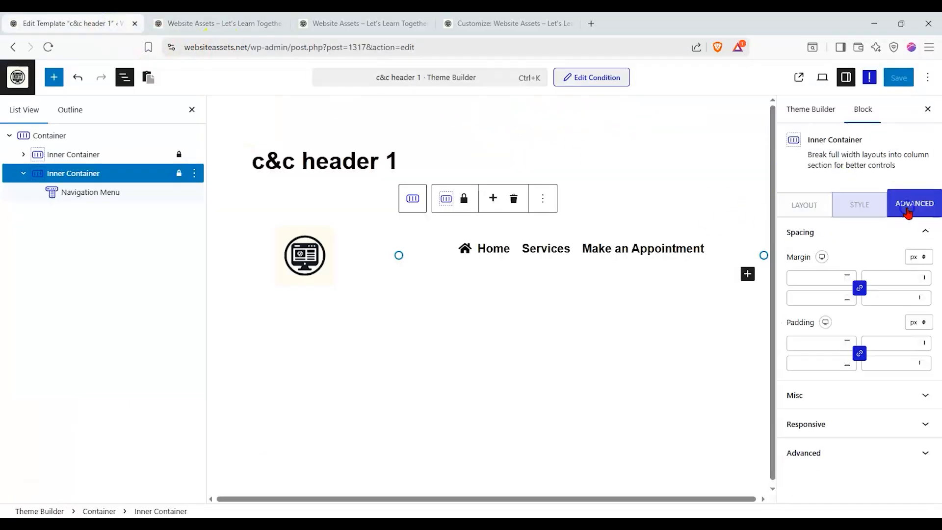
{"action": "left_click", "coordinate": [594, 257]}
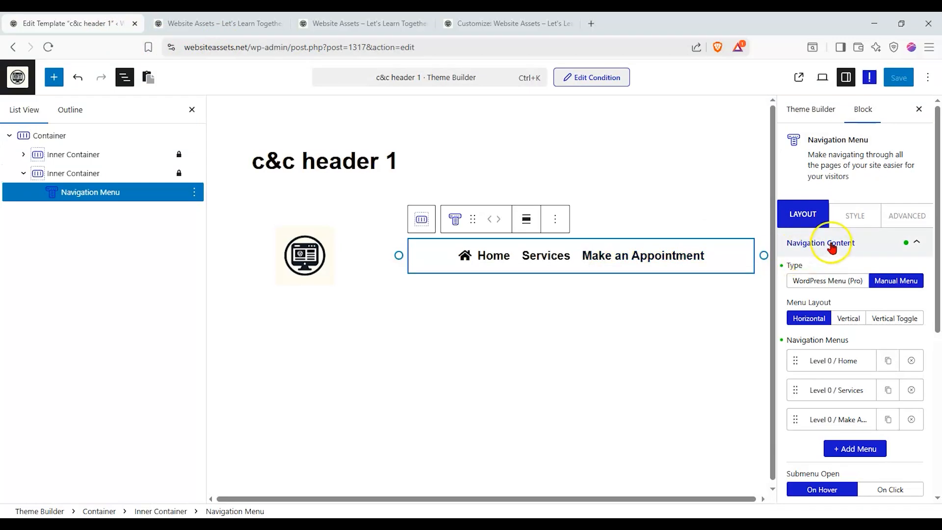
{"action": "left_click", "coordinate": [844, 215]}
{"action": "left_click", "coordinate": [841, 245]}
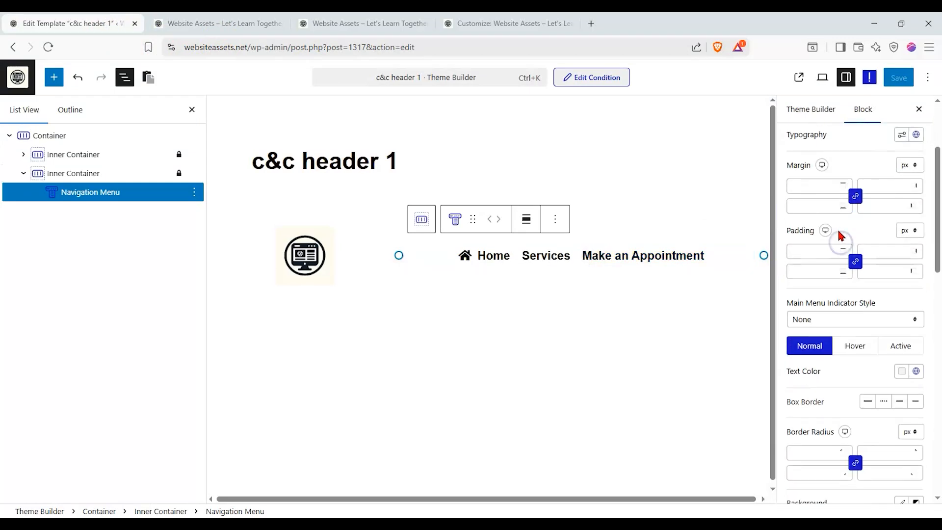
{"action": "scroll", "coordinate": [837, 238], "scroll_direction": "up", "scroll_amount": 3}
{"action": "scroll", "coordinate": [859, 249], "scroll_direction": "down", "scroll_amount": 5}
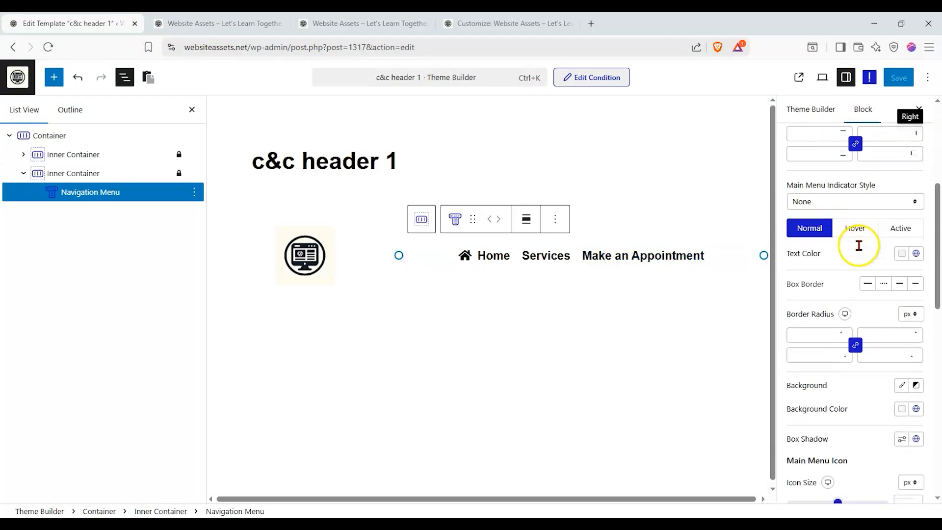
{"action": "scroll", "coordinate": [859, 245], "scroll_direction": "down", "scroll_amount": 6}
{"action": "scroll", "coordinate": [847, 237], "scroll_direction": "down", "scroll_amount": 3}
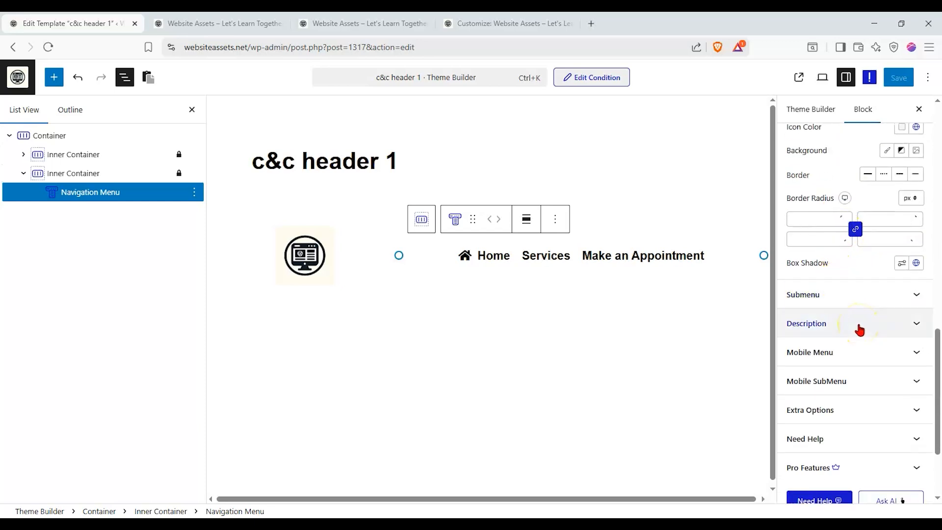
{"action": "scroll", "coordinate": [860, 330], "scroll_direction": "up", "scroll_amount": 14}
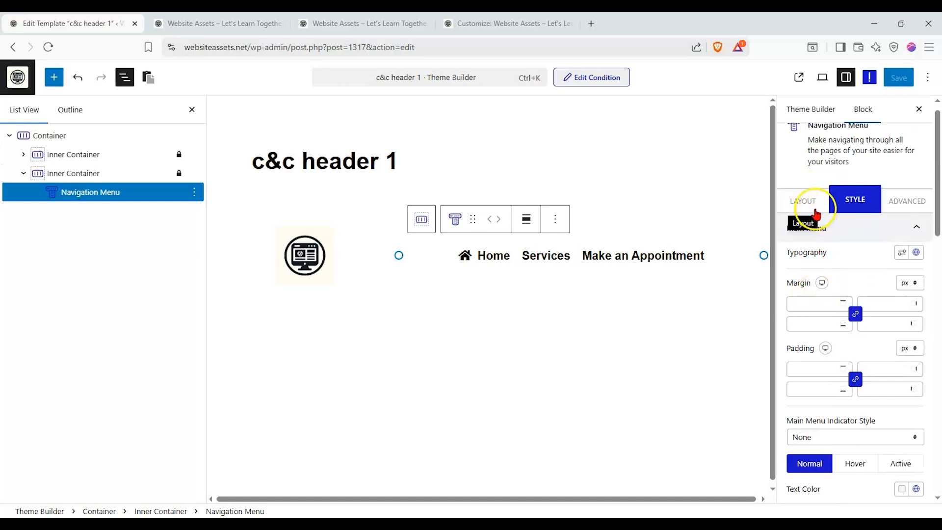
{"action": "left_click", "coordinate": [803, 207]}
{"action": "scroll", "coordinate": [840, 265], "scroll_direction": "down", "scroll_amount": 3}
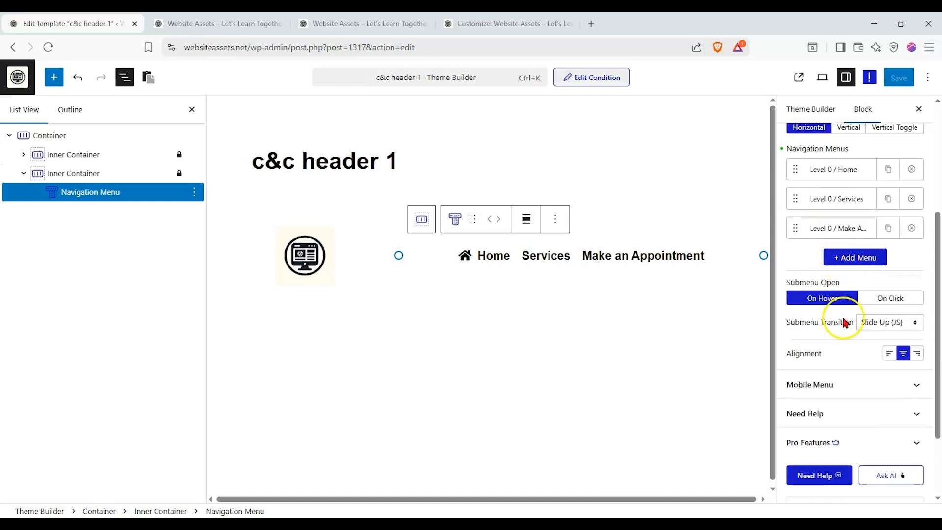
{"action": "scroll", "coordinate": [840, 355], "scroll_direction": "up", "scroll_amount": 2}
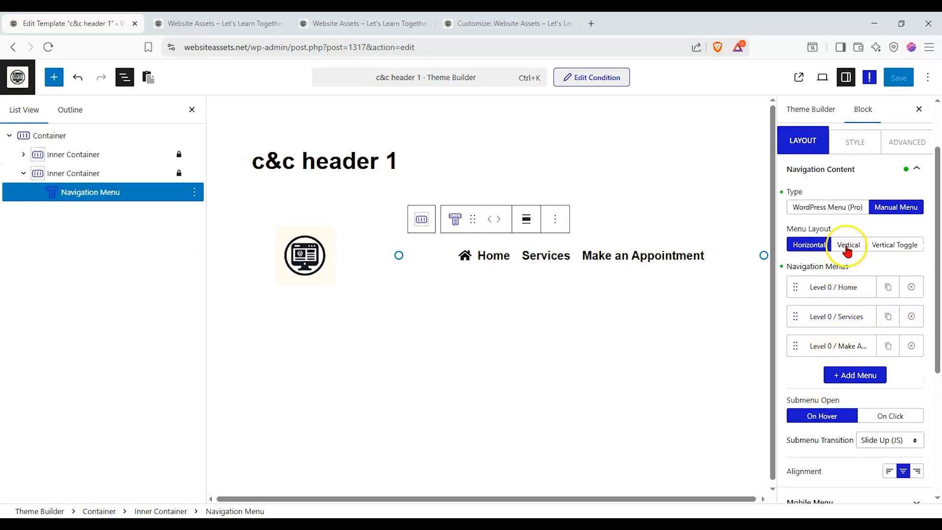
Step: Try the Vertical menu layout for the navigation menu, return it to Horizontal, and compare with the live site
{"action": "left_click", "coordinate": [847, 248]}
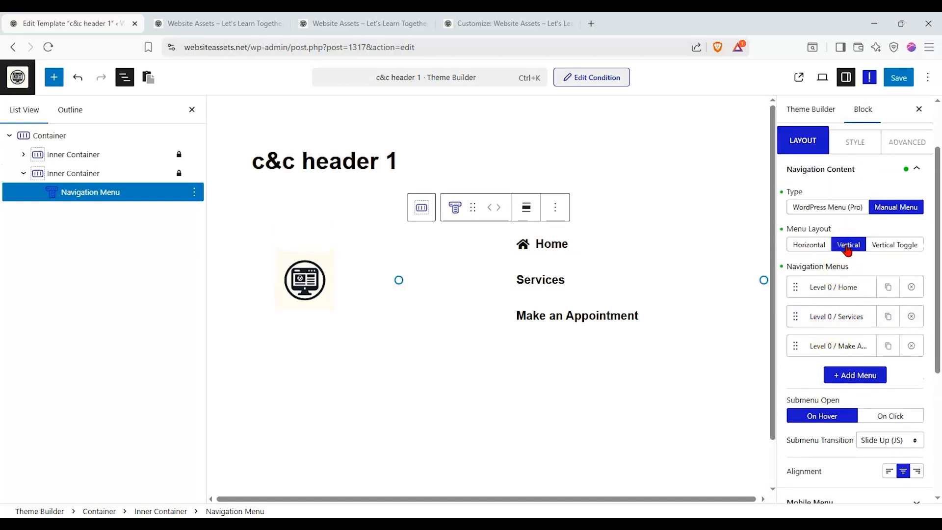
{"action": "left_click", "coordinate": [809, 245]}
{"action": "left_click", "coordinate": [220, 23]}
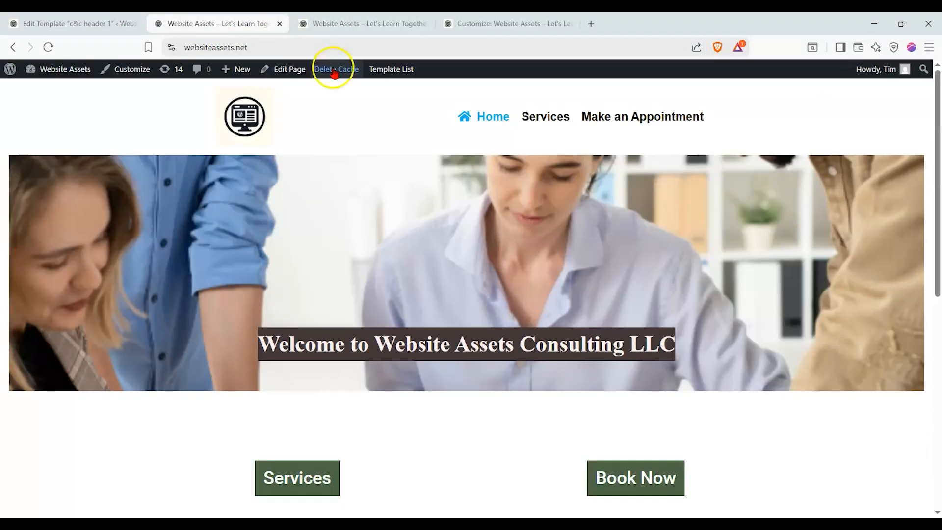
{"action": "left_click", "coordinate": [76, 23]}
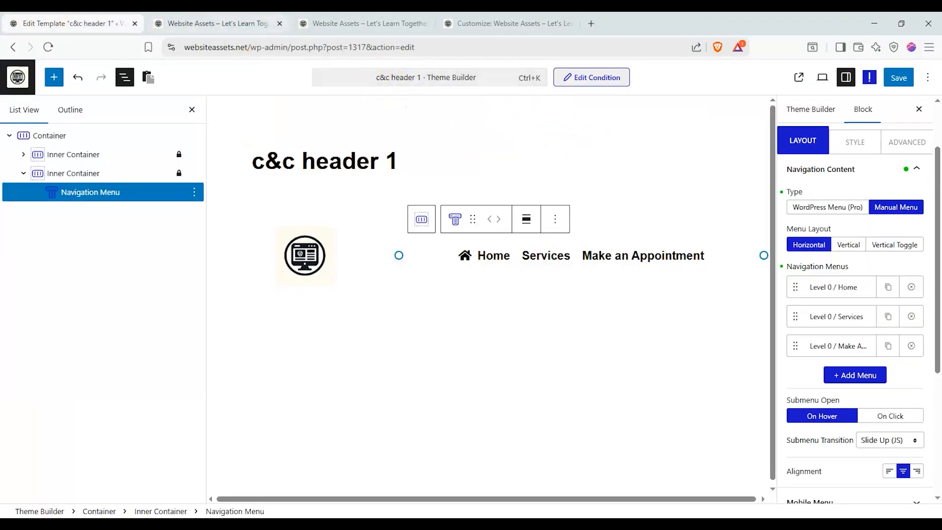
Step: Save the header template, and switch the c&c header 1 status off and back on to compare the live site
{"action": "left_click", "coordinate": [899, 78]}
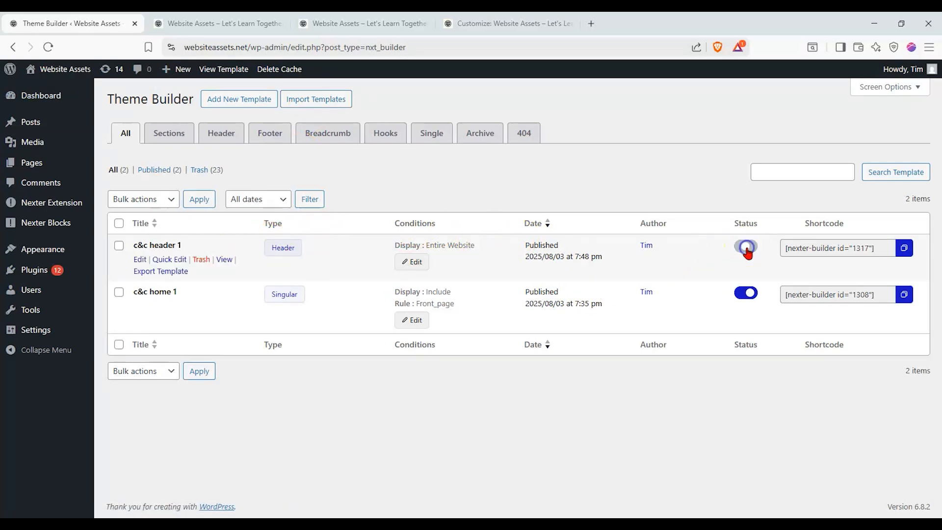
{"action": "left_click", "coordinate": [217, 25]}
{"action": "left_click", "coordinate": [47, 48]}
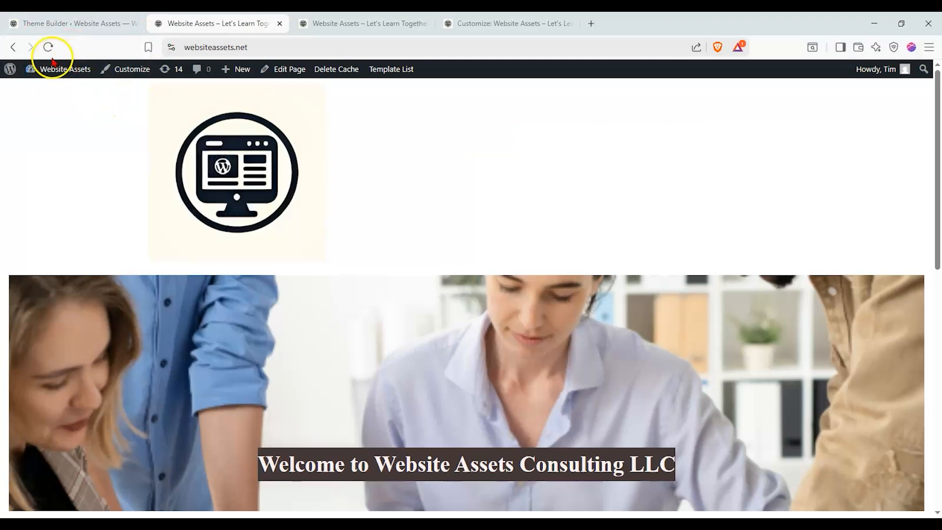
{"action": "left_click", "coordinate": [60, 25]}
{"action": "left_click", "coordinate": [746, 247]}
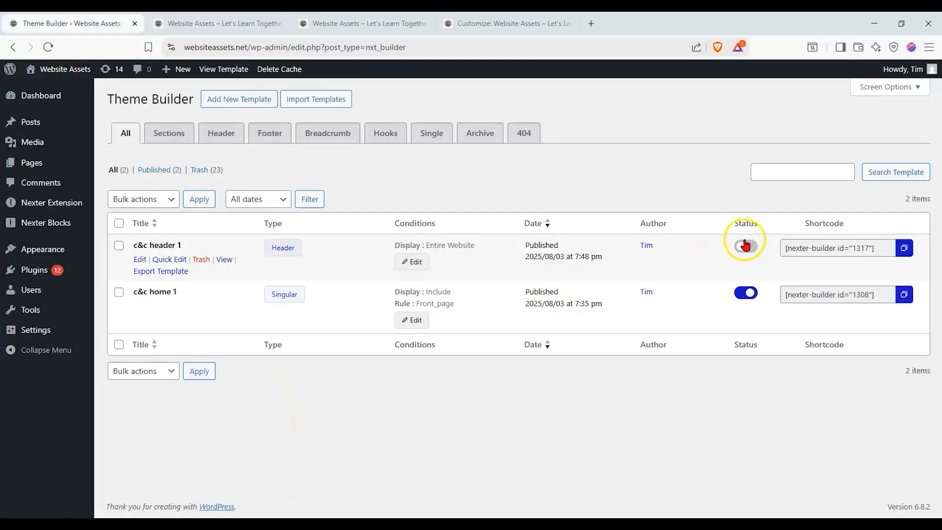
Step: Switch the c&c home 1 template off, check the live front page without it, and switch it back on
{"action": "left_click", "coordinate": [746, 293]}
{"action": "left_click", "coordinate": [217, 23]}
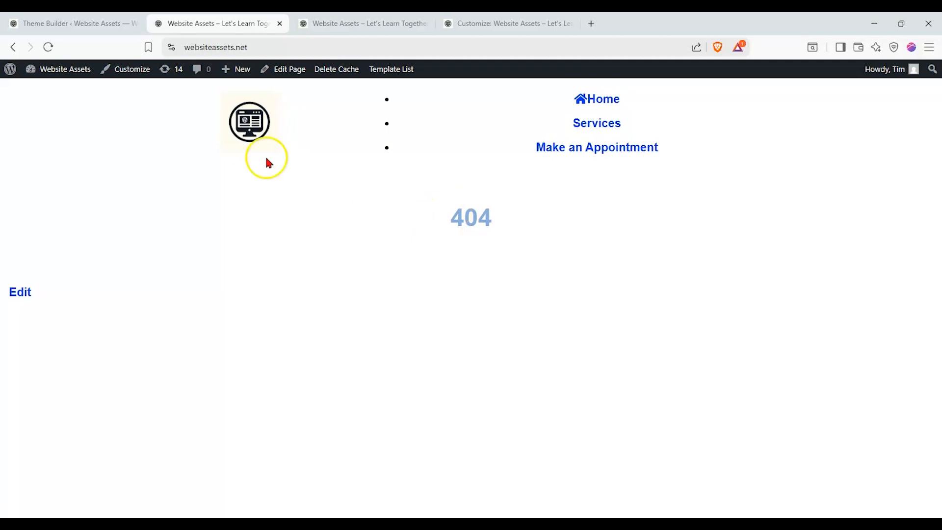
{"action": "left_click", "coordinate": [112, 30]}
{"action": "left_click", "coordinate": [751, 297]}
Step: Reload the live front page and review it with both templates enabled
{"action": "key", "text": "ctrl+Tab"}
{"action": "left_click", "coordinate": [48, 47]}
{"action": "scroll", "coordinate": [349, 187], "scroll_direction": "down", "scroll_amount": 3}
{"action": "scroll", "coordinate": [343, 211], "scroll_direction": "down", "scroll_amount": 5}
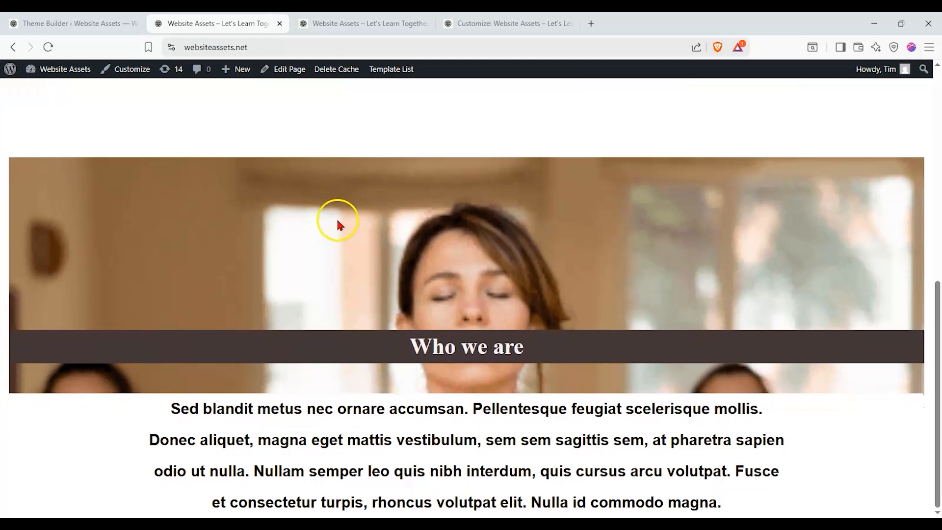
{"action": "scroll", "coordinate": [336, 217], "scroll_direction": "up", "scroll_amount": 8}
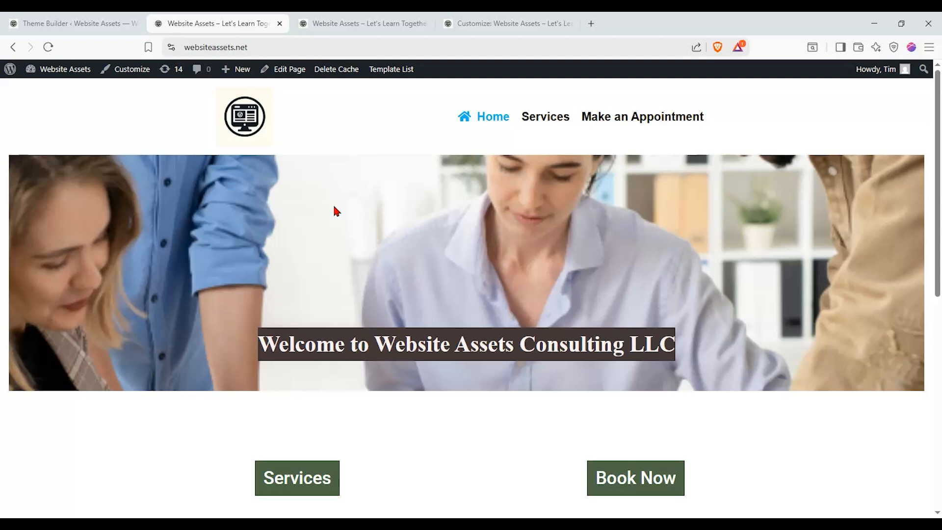
Step: Return to the WordPress dashboard and close the extra website and customizer browser tabs
{"action": "left_click", "coordinate": [101, 22]}
{"action": "mouse_move", "coordinate": [42, 96]}
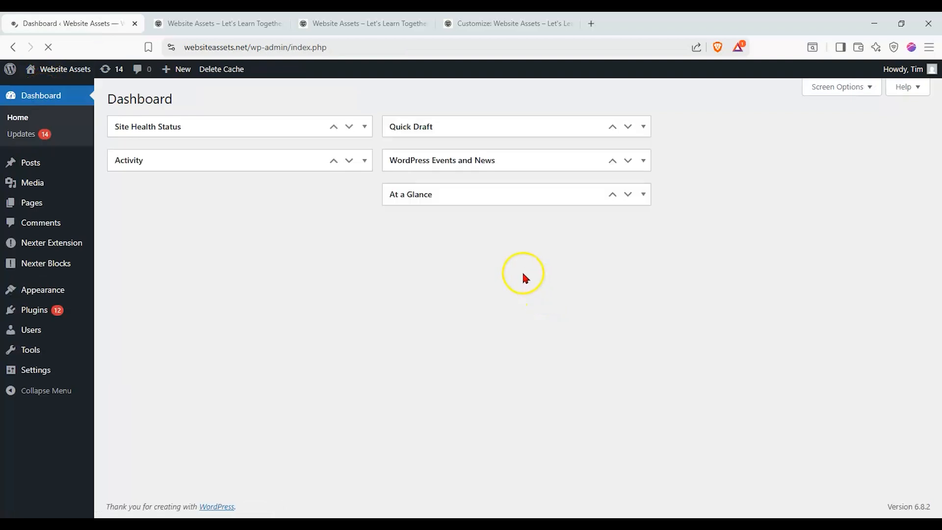
{"action": "left_click", "coordinate": [424, 24]}
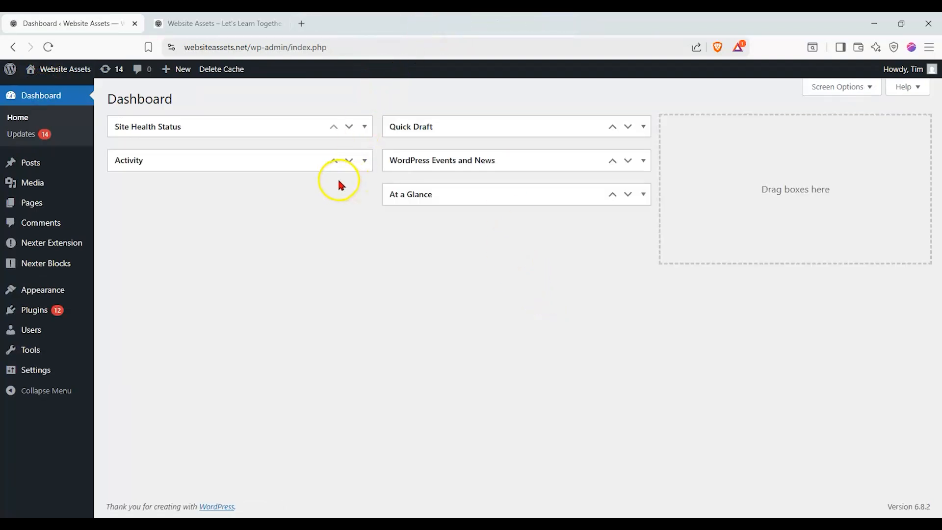
Step: Add a new page and title it "c&c services"
{"action": "mouse_move", "coordinate": [67, 206]}
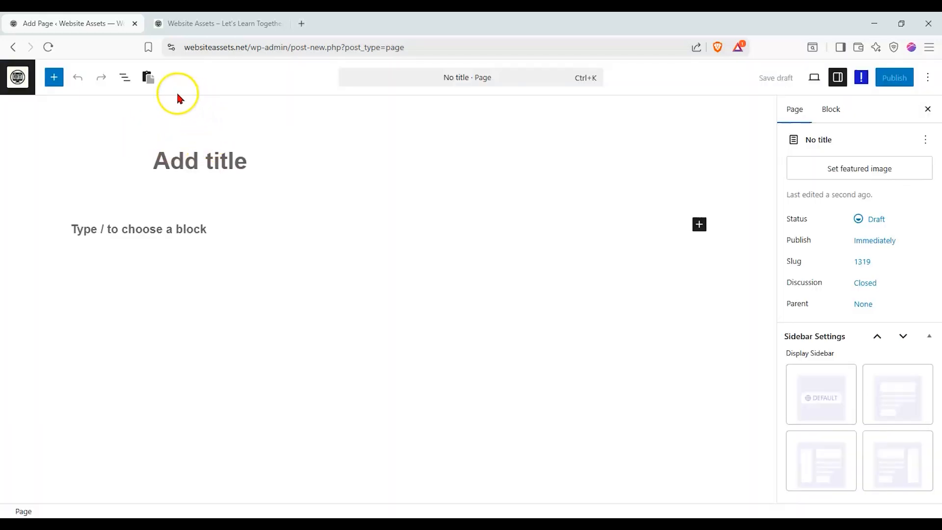
{"action": "left_click", "coordinate": [259, 157]}
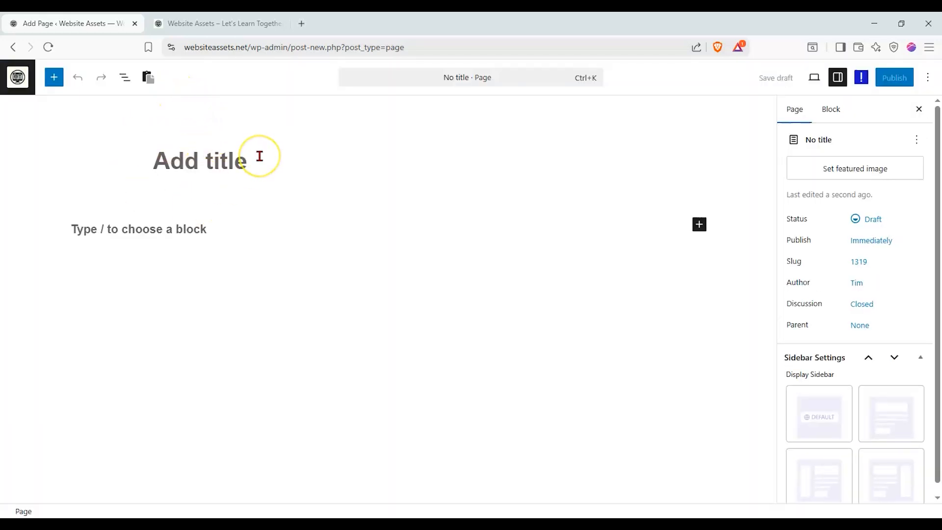
{"action": "type", "text": "c&c services"}
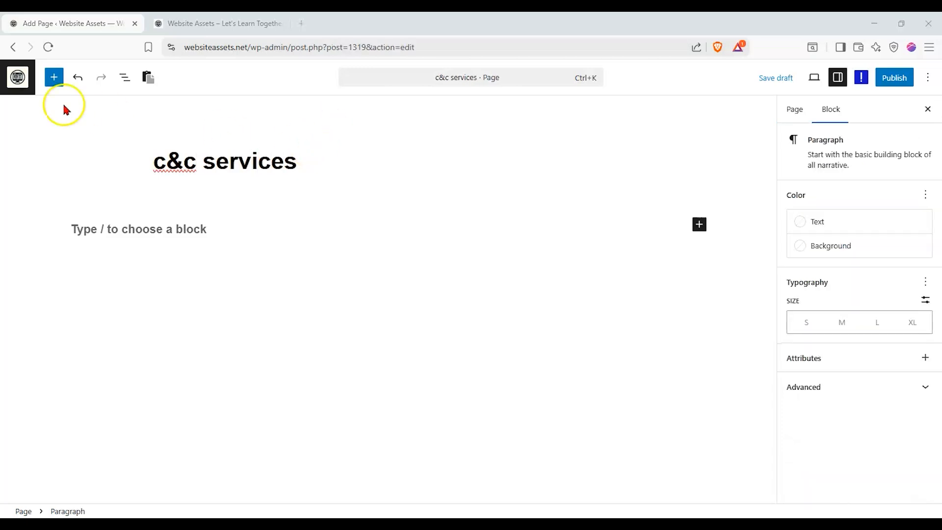
Step: Insert a Container block below the page title with a grid structure of three columns and two rows
{"action": "left_click", "coordinate": [54, 77]}
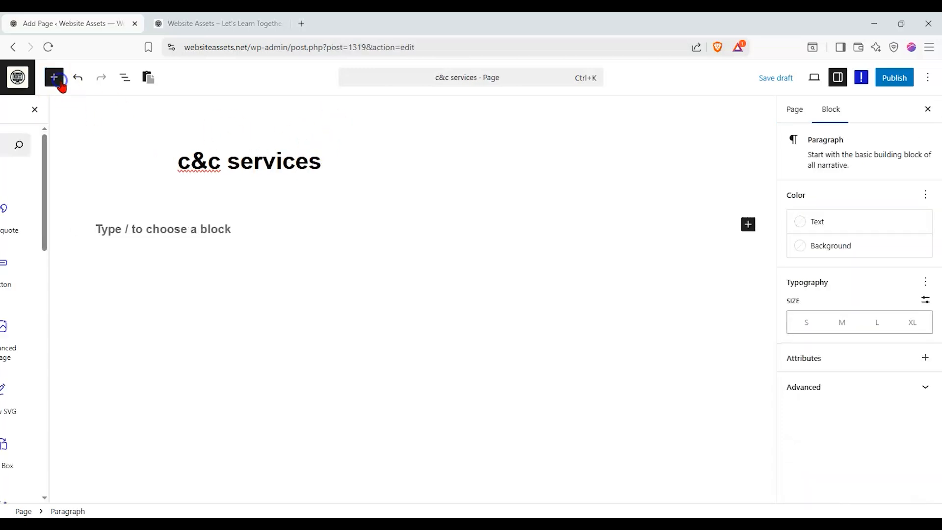
{"action": "left_click", "coordinate": [34, 207]}
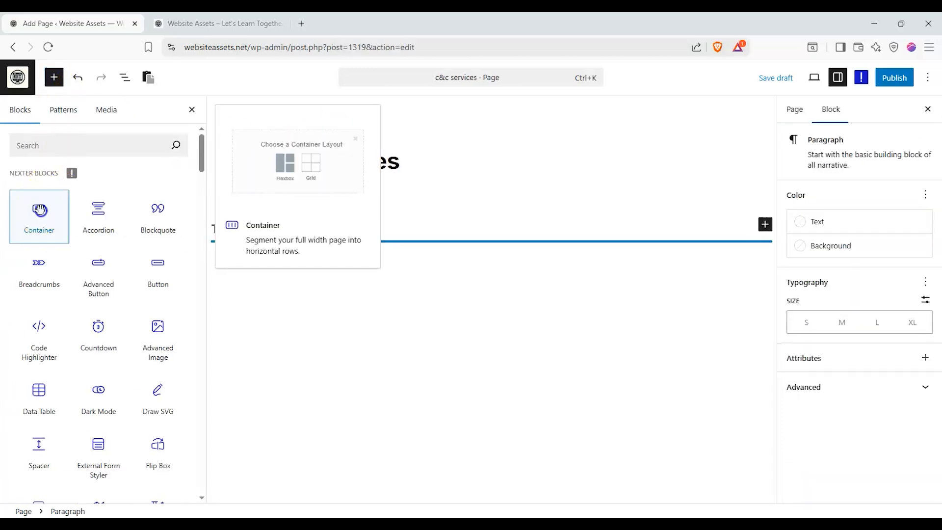
{"action": "left_click", "coordinate": [523, 285]}
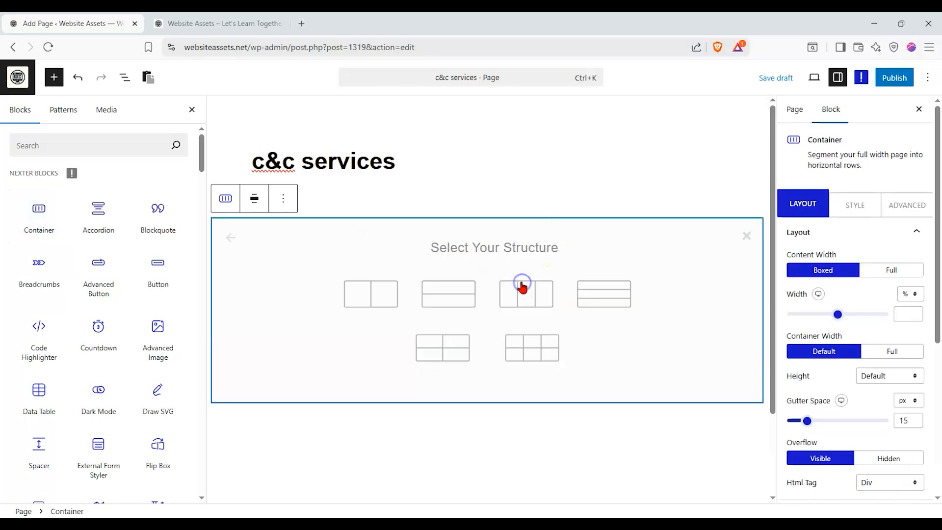
{"action": "scroll", "coordinate": [638, 299], "scroll_direction": "down", "scroll_amount": 1}
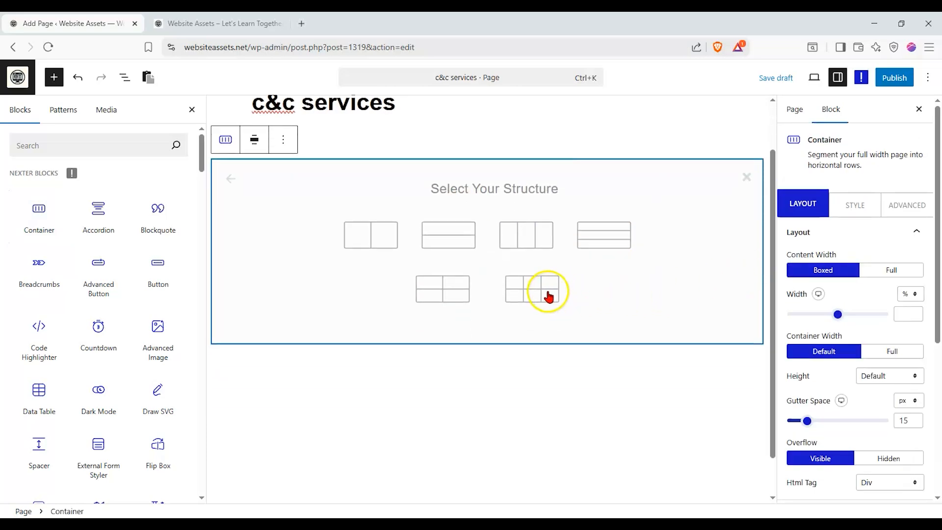
{"action": "left_click", "coordinate": [548, 294]}
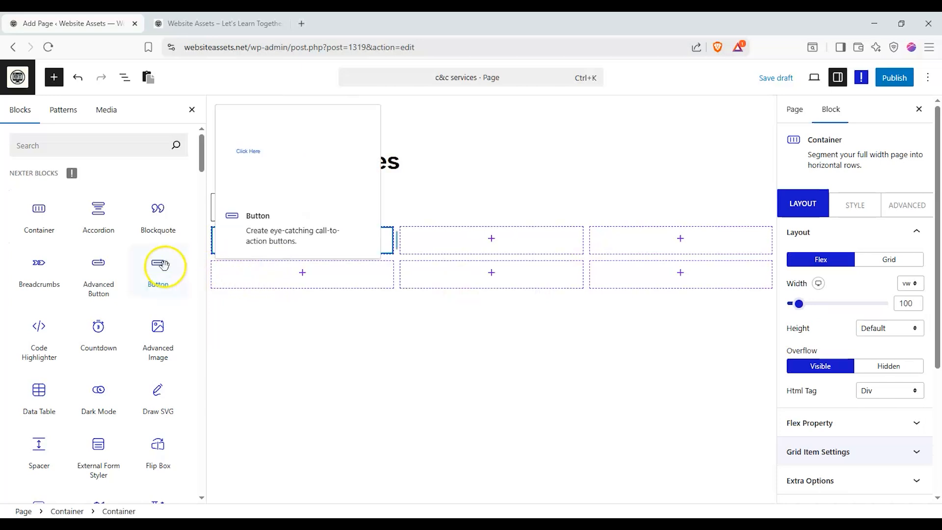
Step: Find the Pricing Table block with the search term "pricing" and place one, designed from scratch, in the lower row's first cell
{"action": "scroll", "coordinate": [148, 272], "scroll_direction": "down", "scroll_amount": 2}
{"action": "scroll", "coordinate": [130, 289], "scroll_direction": "up", "scroll_amount": 2}
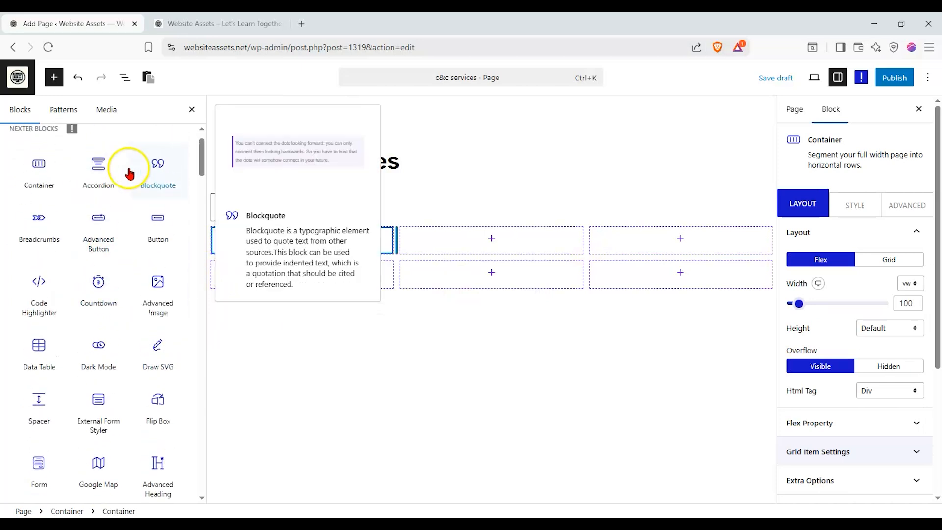
{"action": "left_click", "coordinate": [134, 149]}
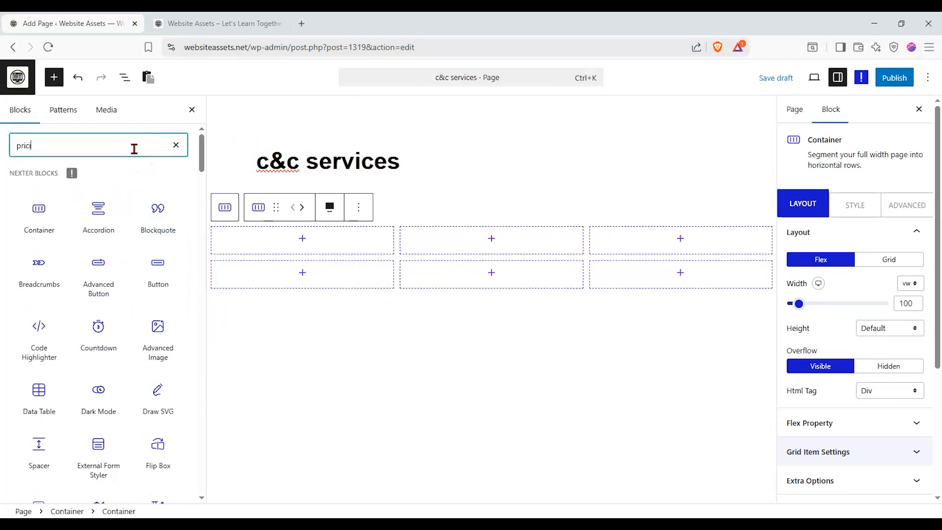
{"action": "type", "text": "pricing"}
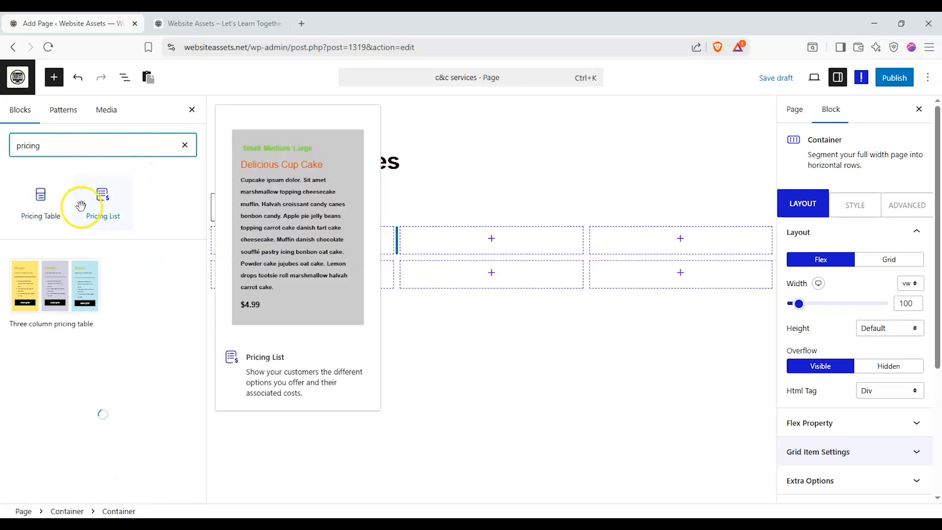
{"action": "left_click", "coordinate": [41, 212]}
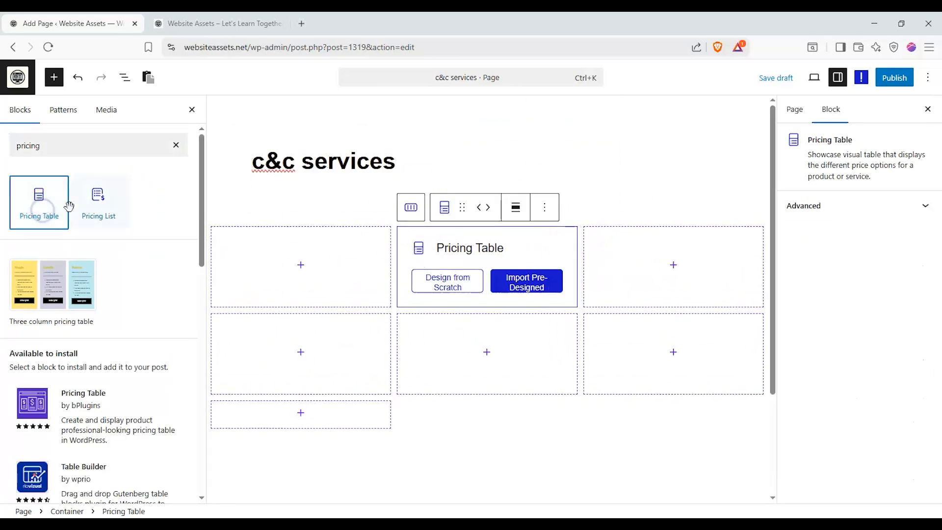
{"action": "left_click_drag", "start_coordinate": [462, 207], "coordinate": [307, 222]}
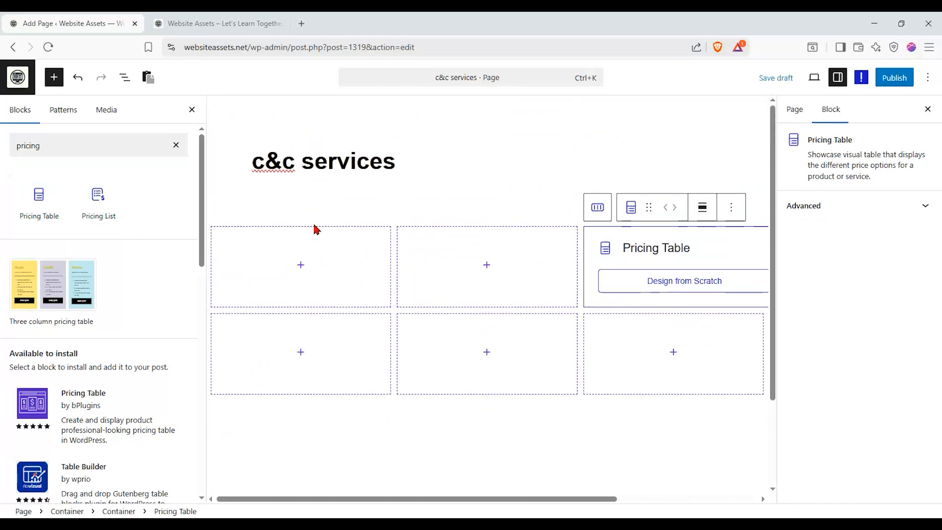
{"action": "left_click_drag", "start_coordinate": [649, 207], "coordinate": [300, 245]}
{"action": "left_click", "coordinate": [300, 271]}
{"action": "scroll", "coordinate": [300, 267], "scroll_direction": "down", "scroll_amount": 5}
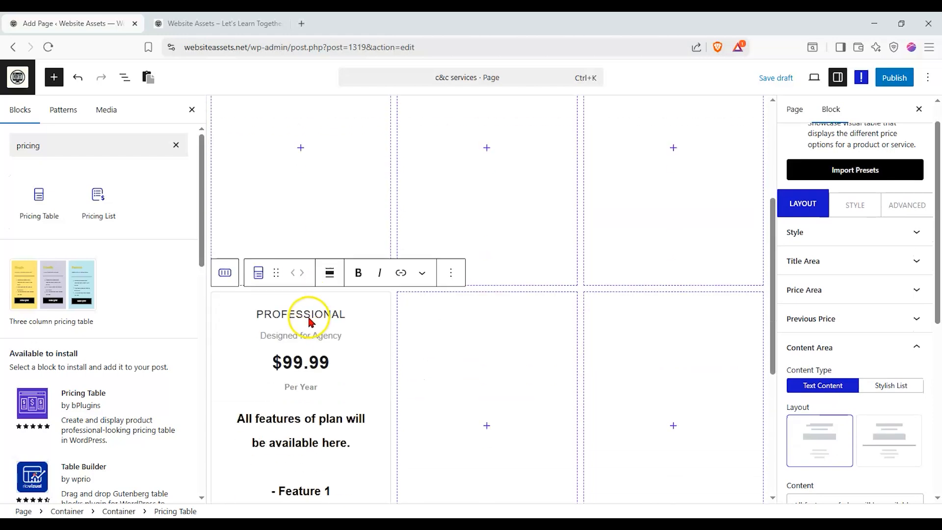
Step: Duplicate the pricing table twice and move the copies into the second and third cells of the lower row
{"action": "scroll", "coordinate": [381, 314], "scroll_direction": "up", "scroll_amount": 3}
{"action": "left_click", "coordinate": [451, 271]}
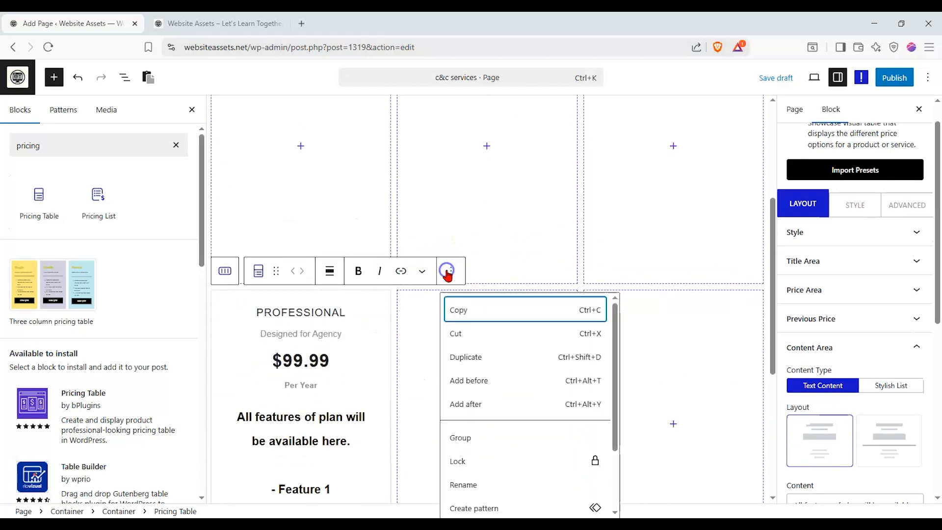
{"action": "left_click", "coordinate": [471, 357]}
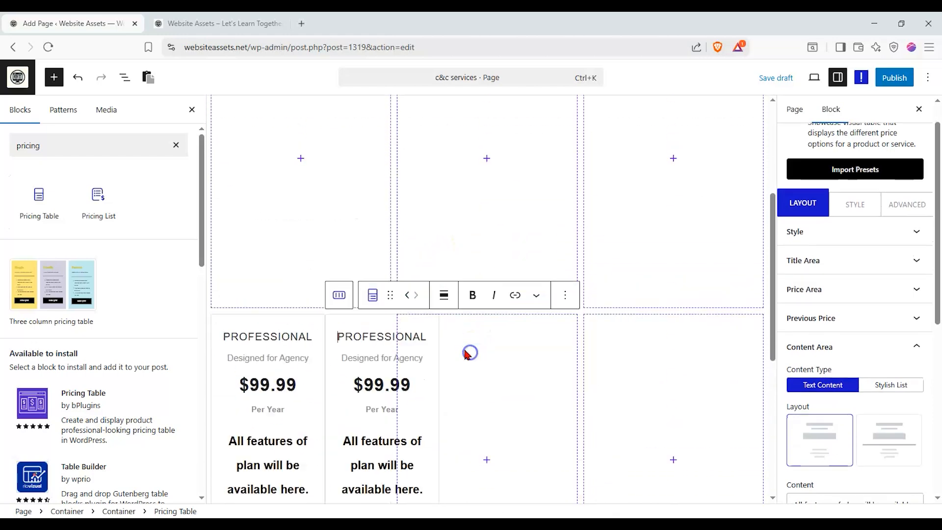
{"action": "left_click_drag", "start_coordinate": [389, 295], "coordinate": [473, 327]}
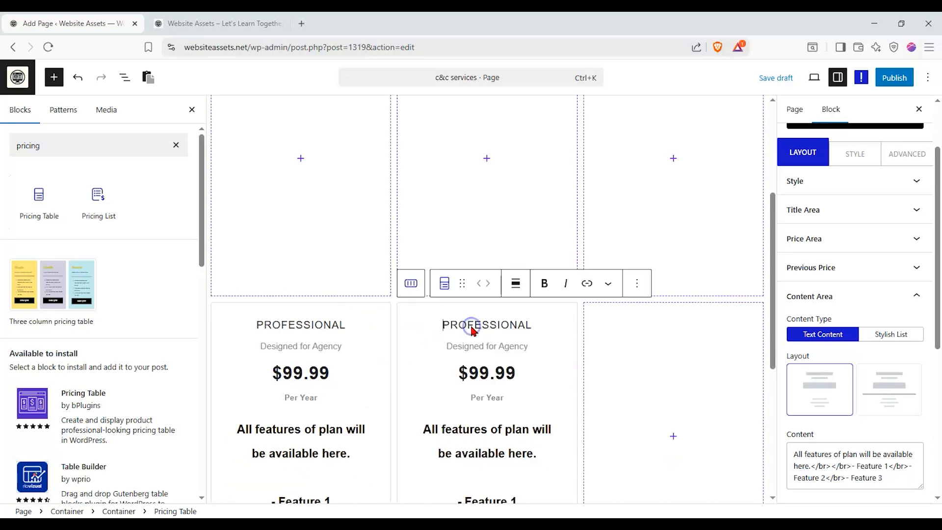
{"action": "left_click", "coordinate": [637, 283]}
{"action": "left_click", "coordinate": [655, 369]}
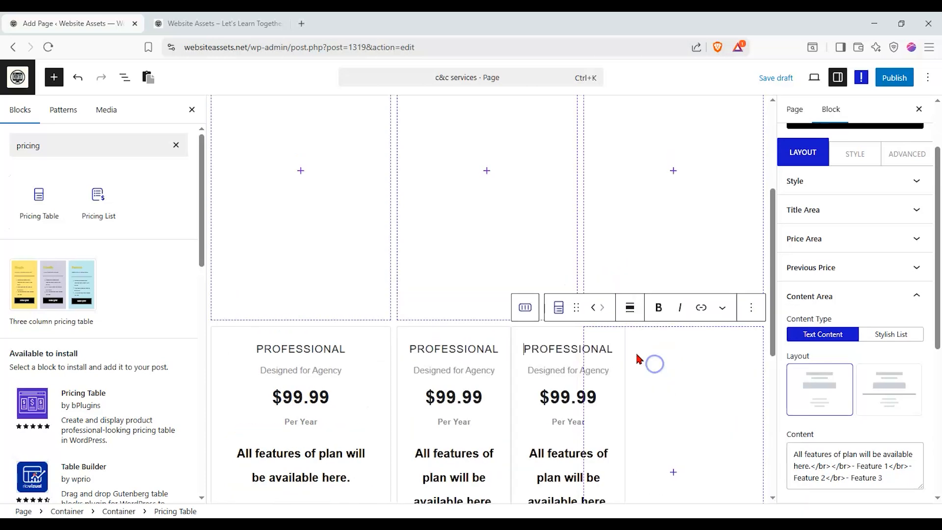
{"action": "left_click_drag", "start_coordinate": [576, 304], "coordinate": [658, 348]}
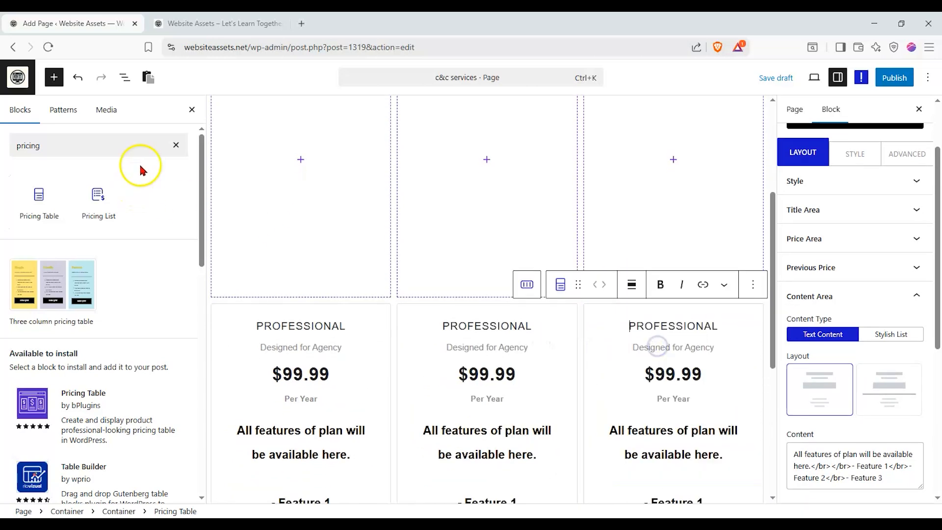
Step: Find the Nexter Image block with the search term "image" and add one to each of the three upper cells
{"action": "left_click", "coordinate": [176, 145]}
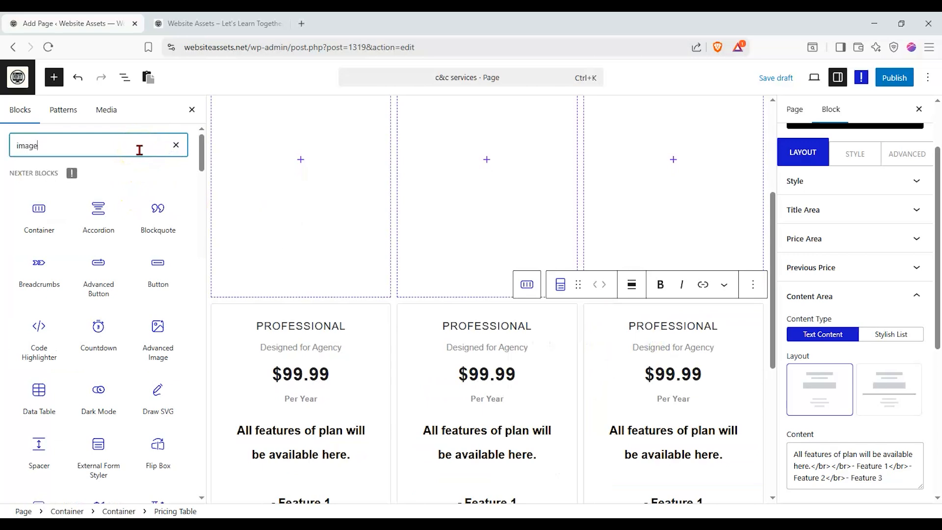
{"action": "left_click_drag", "start_coordinate": [98, 202], "coordinate": [277, 178]}
{"action": "left_click_drag", "start_coordinate": [119, 210], "coordinate": [692, 337]}
{"action": "scroll", "coordinate": [587, 340], "scroll_direction": "down", "scroll_amount": 2}
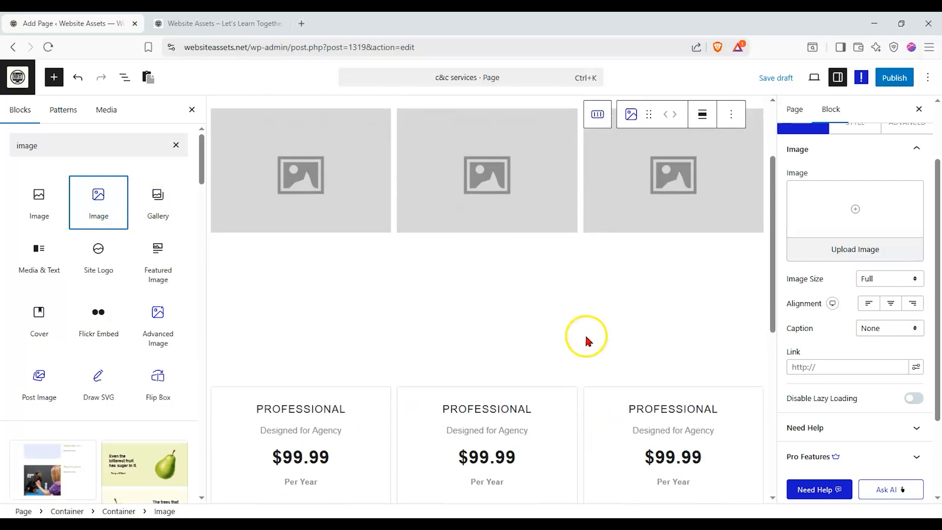
Step: Try to shrink the first image's container by giving it a minimum height of 1 px
{"action": "left_click", "coordinate": [611, 335]}
{"action": "left_click", "coordinate": [505, 306]}
{"action": "left_click", "coordinate": [348, 299]}
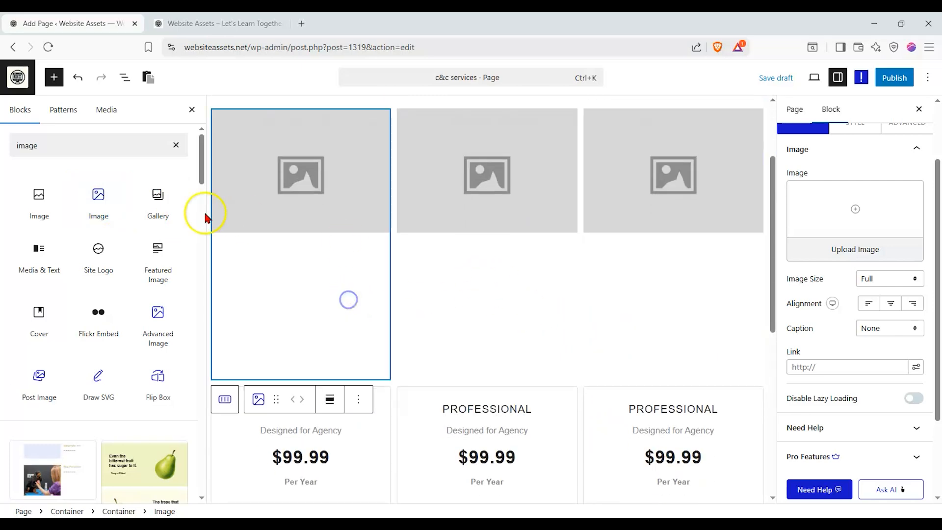
{"action": "left_click", "coordinate": [124, 77]}
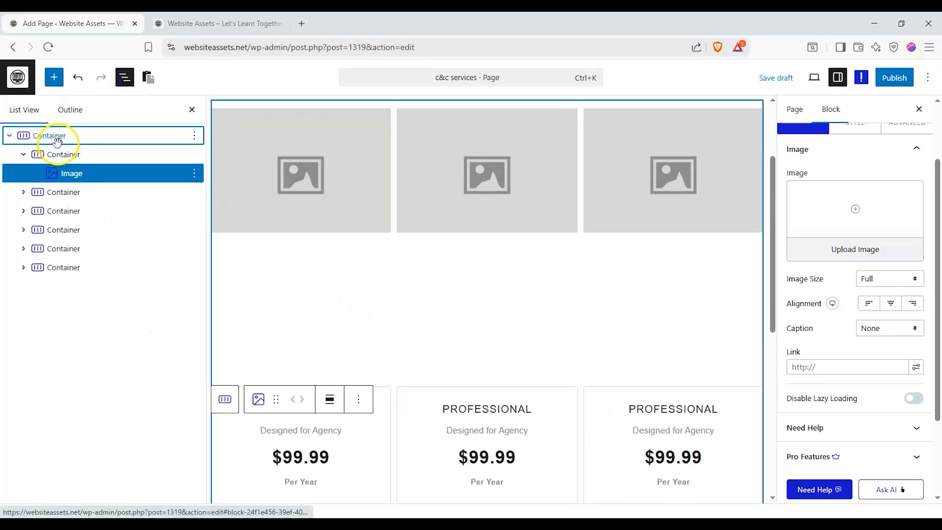
{"action": "left_click", "coordinate": [57, 137]}
{"action": "left_click", "coordinate": [59, 154]}
{"action": "left_click", "coordinate": [869, 244]}
{"action": "left_click", "coordinate": [890, 288]}
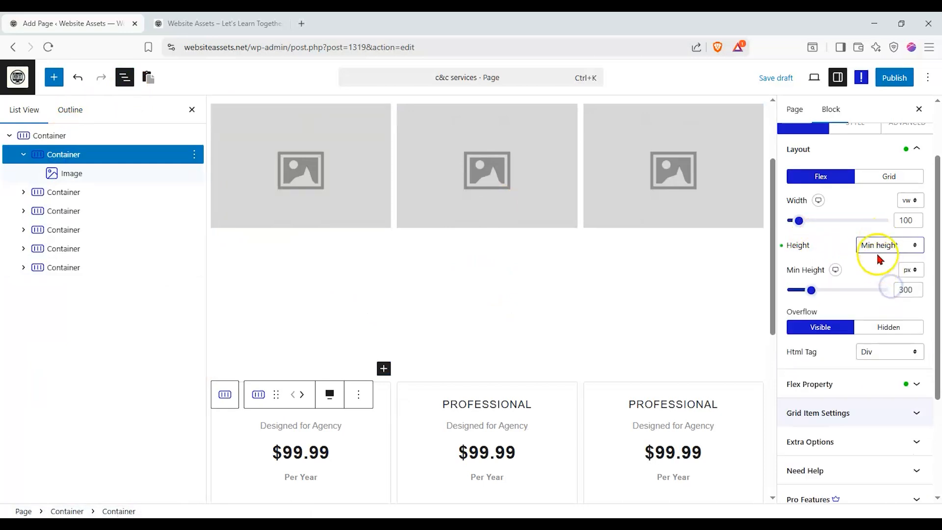
{"action": "left_click_drag", "start_coordinate": [811, 289], "coordinate": [772, 275]}
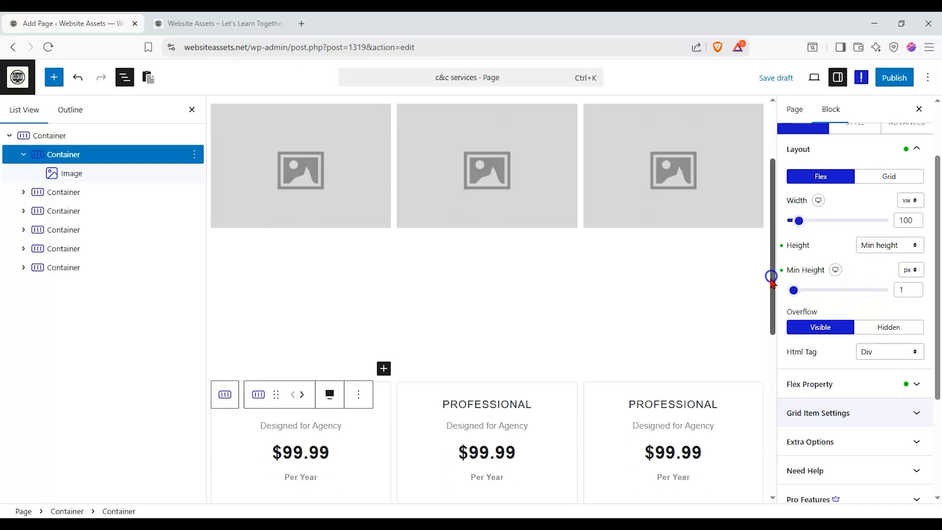
Step: Try the Fit To Screen height on the first image's container and return its height to Default
{"action": "left_click", "coordinate": [878, 243]}
{"action": "left_click", "coordinate": [883, 276]}
{"action": "left_click", "coordinate": [878, 245]}
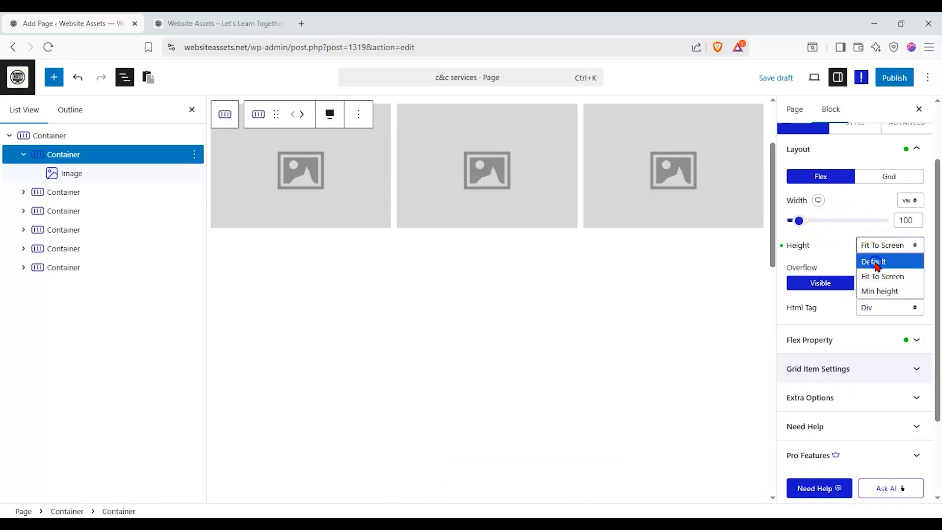
{"action": "left_click", "coordinate": [874, 260]}
{"action": "scroll", "coordinate": [798, 231], "scroll_direction": "up", "scroll_amount": 2}
{"action": "scroll", "coordinate": [457, 270], "scroll_direction": "down", "scroll_amount": 3}
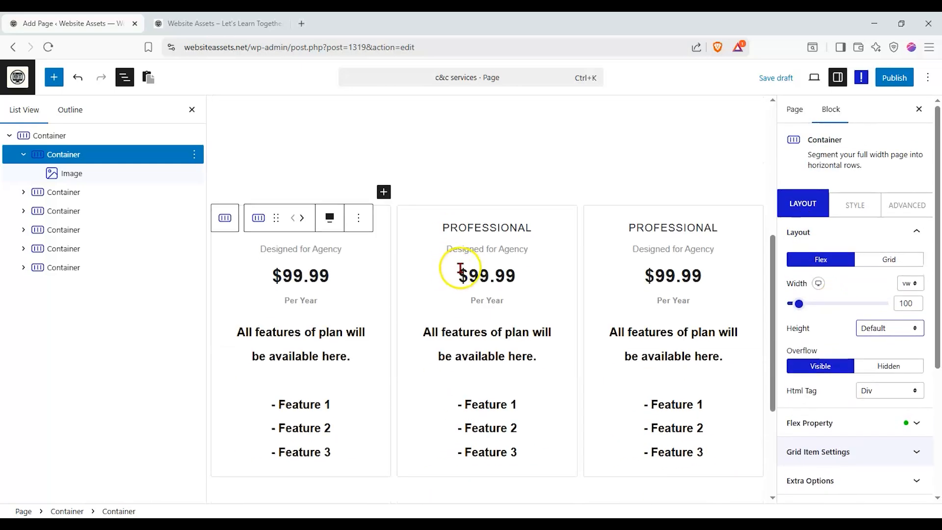
Step: Try a different width and a minimum height of 1 px on the outer container to close the gap below the images
{"action": "left_click", "coordinate": [71, 141]}
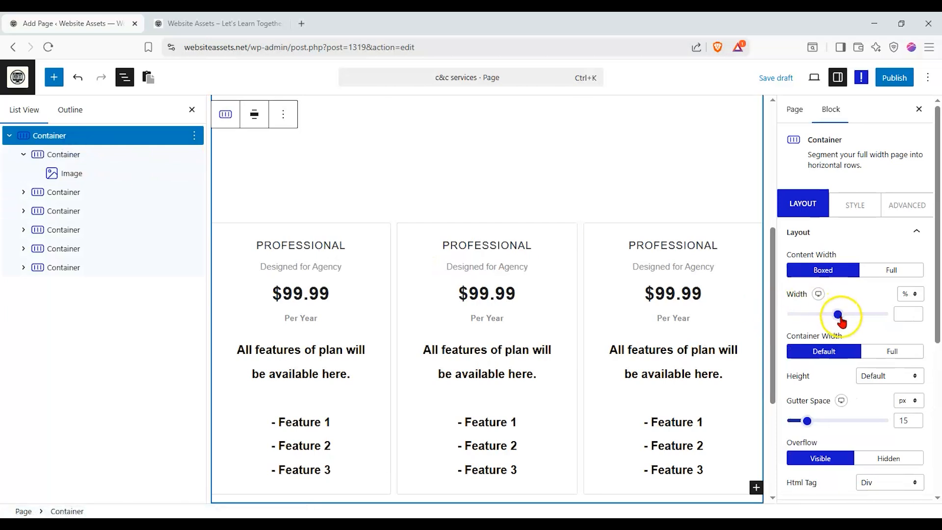
{"action": "left_click", "coordinate": [879, 378]}
{"action": "left_click", "coordinate": [880, 421]}
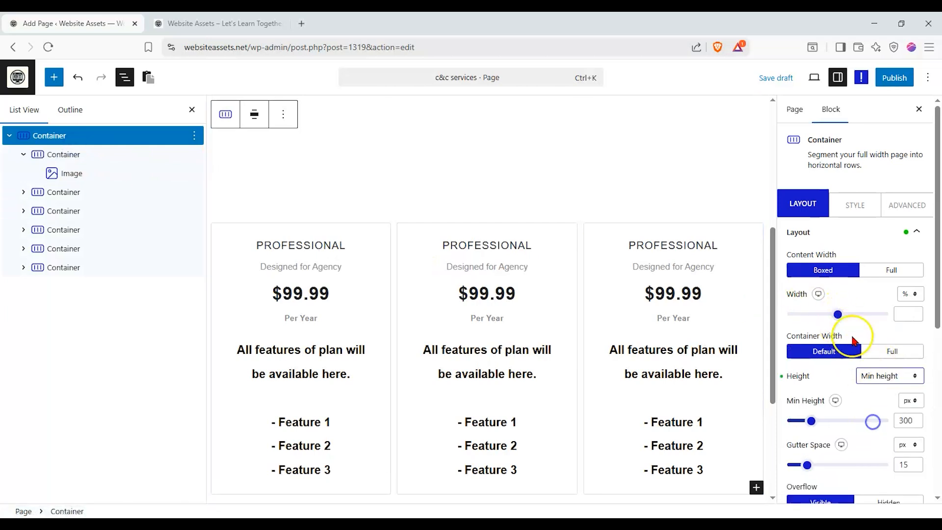
{"action": "left_click_drag", "start_coordinate": [838, 315], "coordinate": [861, 316]}
{"action": "key", "text": "ctrl+z"}
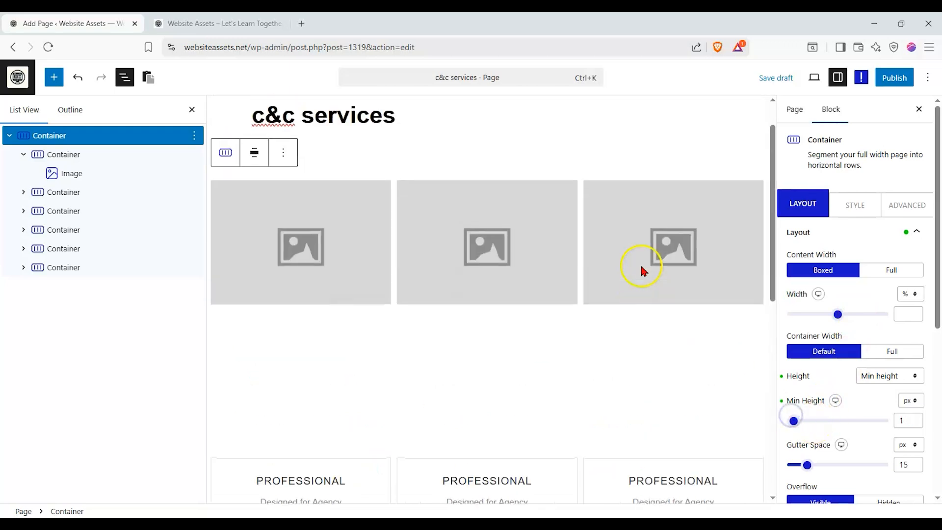
{"action": "left_click_drag", "start_coordinate": [793, 421], "coordinate": [821, 418]}
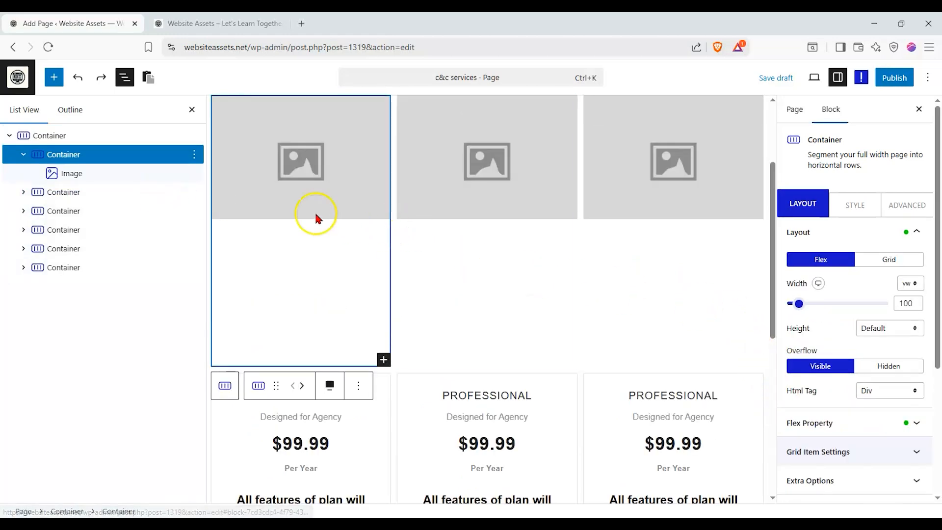
Step: Fill the first image block with the media library photo of a vet in blue scrubs with a corgi, and centre its alignment
{"action": "left_click", "coordinate": [322, 257]}
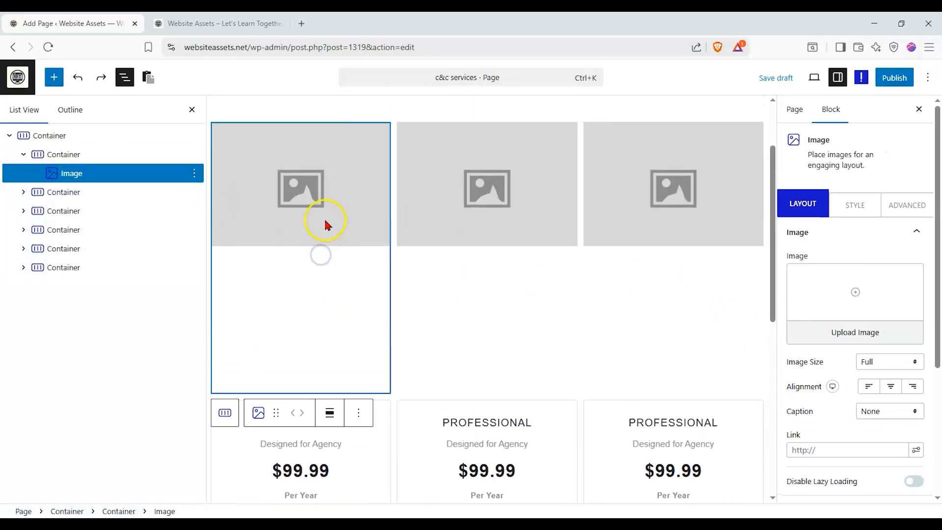
{"action": "scroll", "coordinate": [325, 220], "scroll_direction": "up", "scroll_amount": 2}
{"action": "left_click", "coordinate": [321, 265]}
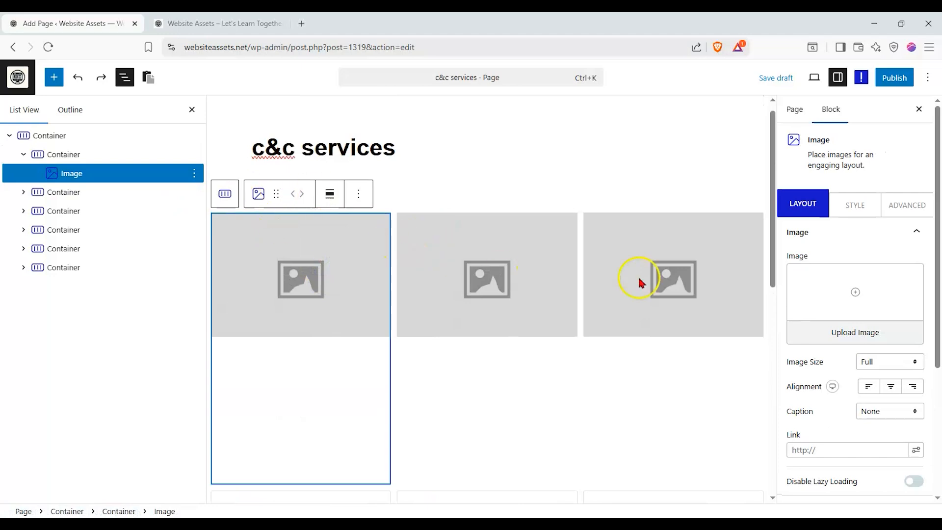
{"action": "left_click", "coordinate": [855, 332]}
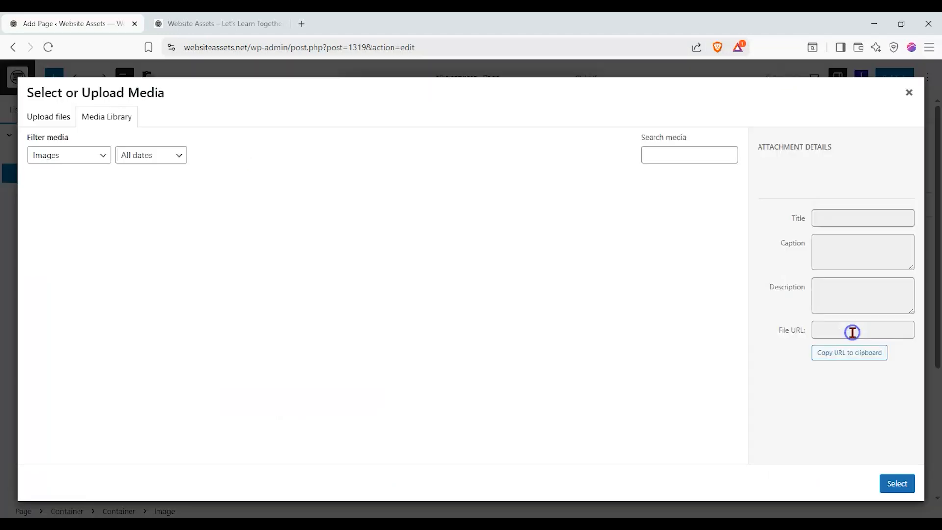
{"action": "left_click", "coordinate": [55, 123]}
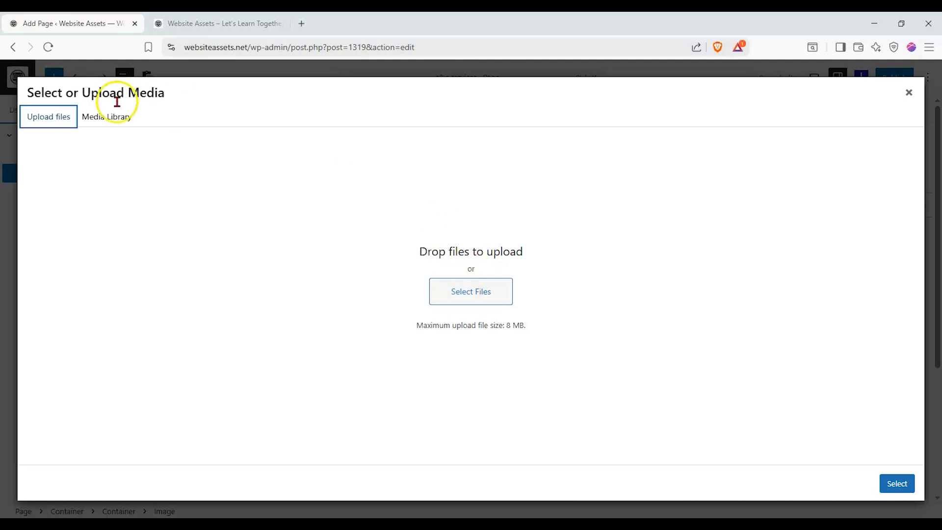
{"action": "left_click", "coordinate": [118, 117]}
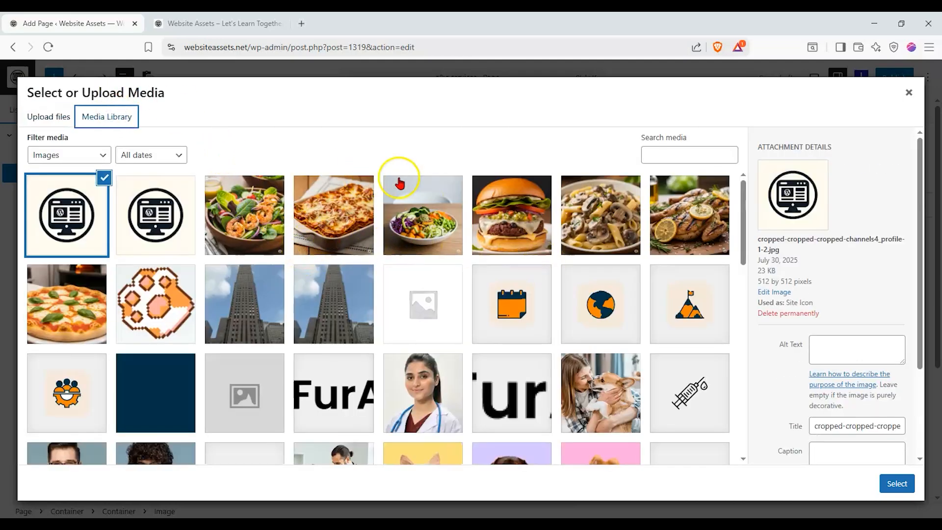
{"action": "scroll", "coordinate": [296, 220], "scroll_direction": "down", "scroll_amount": 6}
{"action": "scroll", "coordinate": [242, 384], "scroll_direction": "up", "scroll_amount": 1}
{"action": "scroll", "coordinate": [239, 381], "scroll_direction": "down", "scroll_amount": 1}
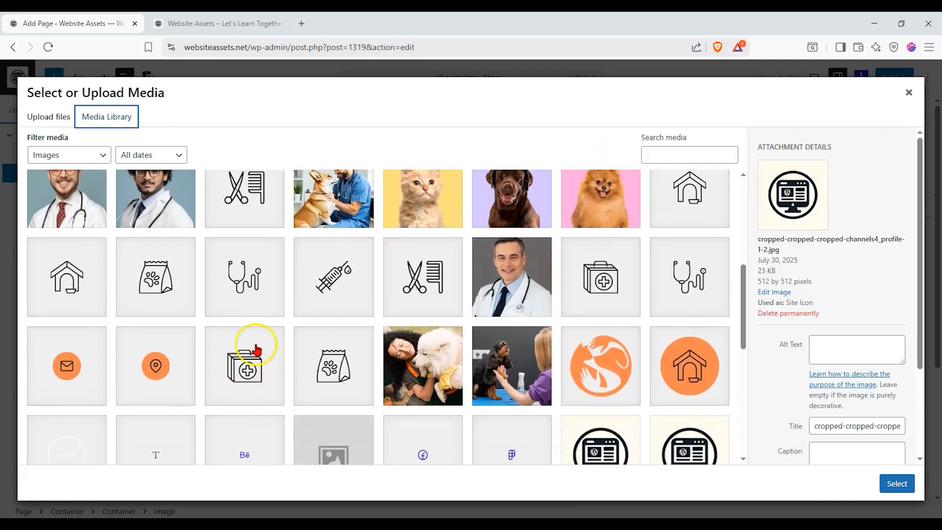
{"action": "left_click", "coordinate": [434, 350]}
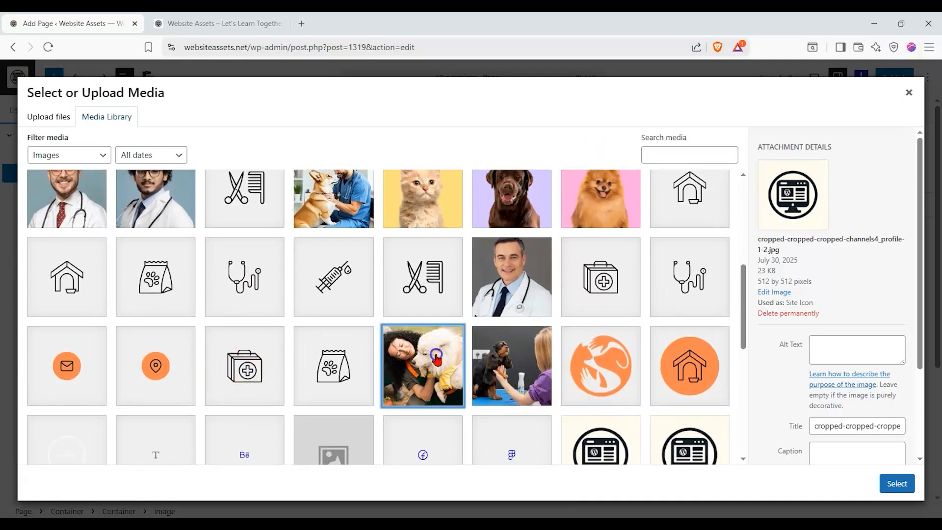
{"action": "left_click", "coordinate": [358, 214]}
{"action": "left_click", "coordinate": [883, 483]}
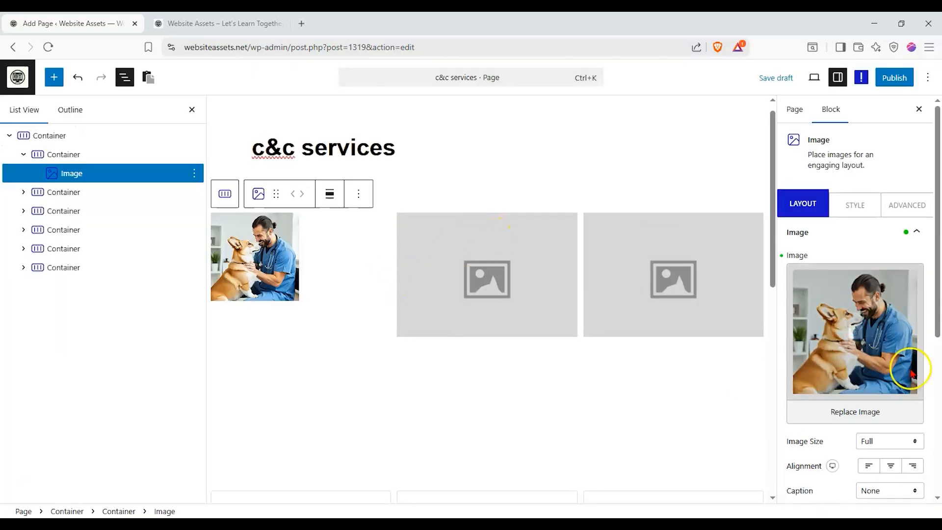
{"action": "scroll", "coordinate": [487, 295], "scroll_direction": "down", "scroll_amount": 2}
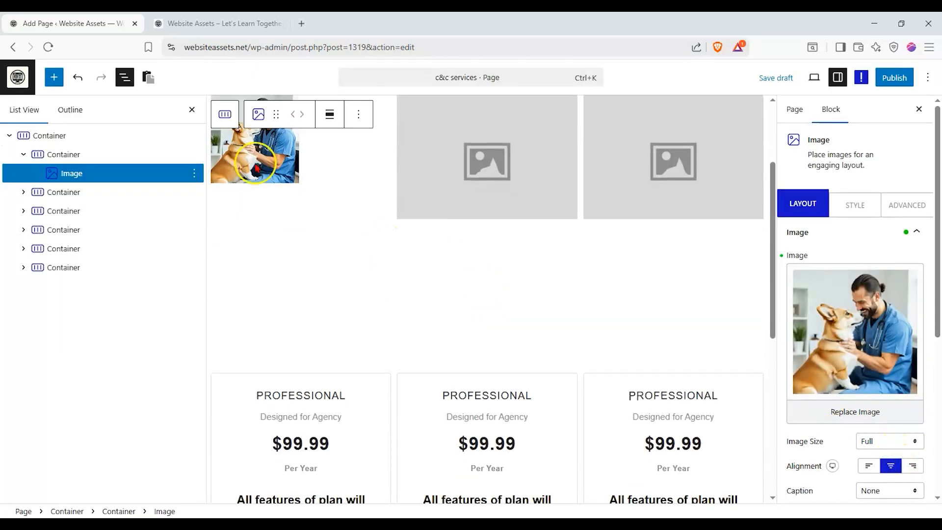
Step: Centre the first image container's row and column alignment and set its elements gap to 237 px
{"action": "left_click", "coordinate": [102, 156]}
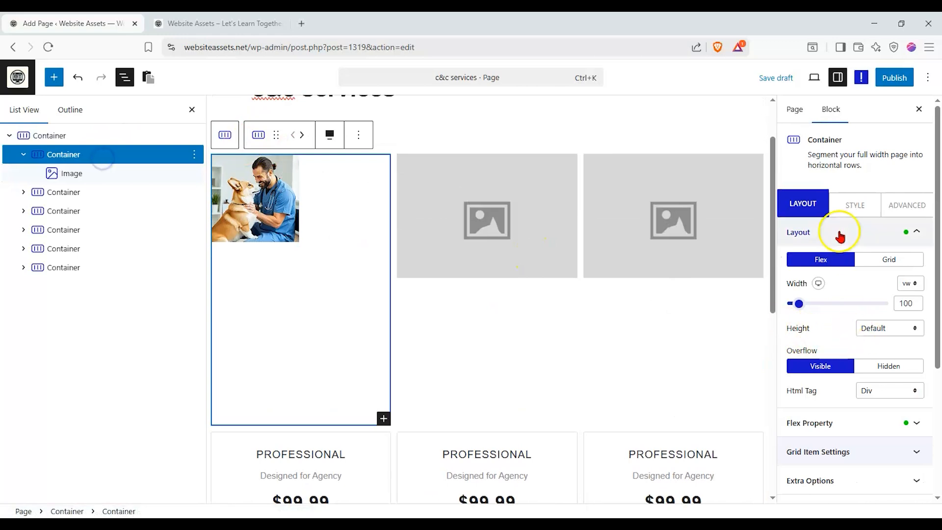
{"action": "left_click", "coordinate": [850, 422]}
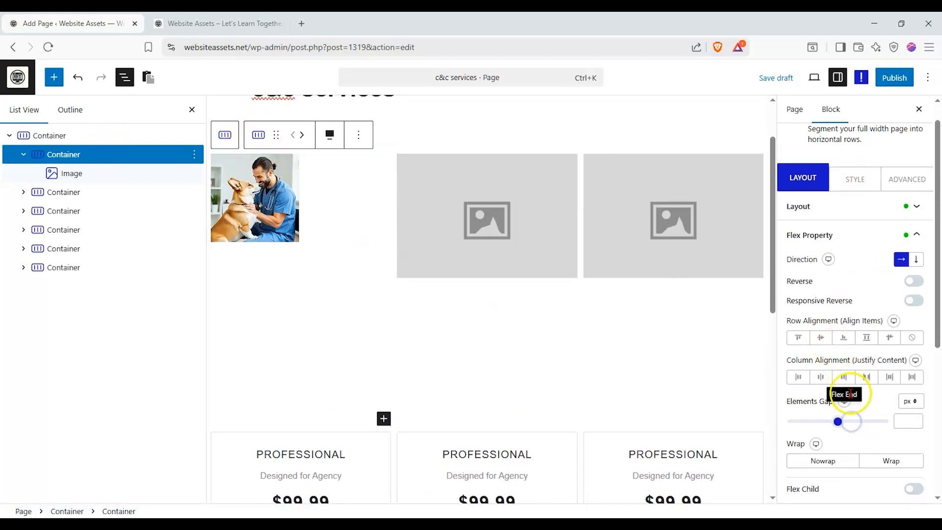
{"action": "left_click", "coordinate": [821, 378]}
{"action": "left_click_drag", "start_coordinate": [839, 423], "coordinate": [815, 427]}
{"action": "scroll", "coordinate": [857, 404], "scroll_direction": "down", "scroll_amount": 3}
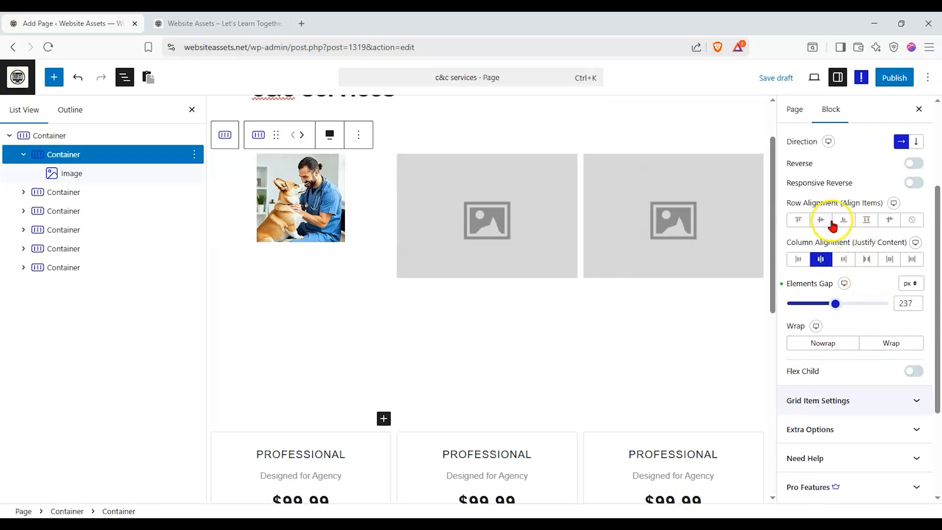
{"action": "left_click", "coordinate": [845, 223]}
{"action": "left_click", "coordinate": [819, 221]}
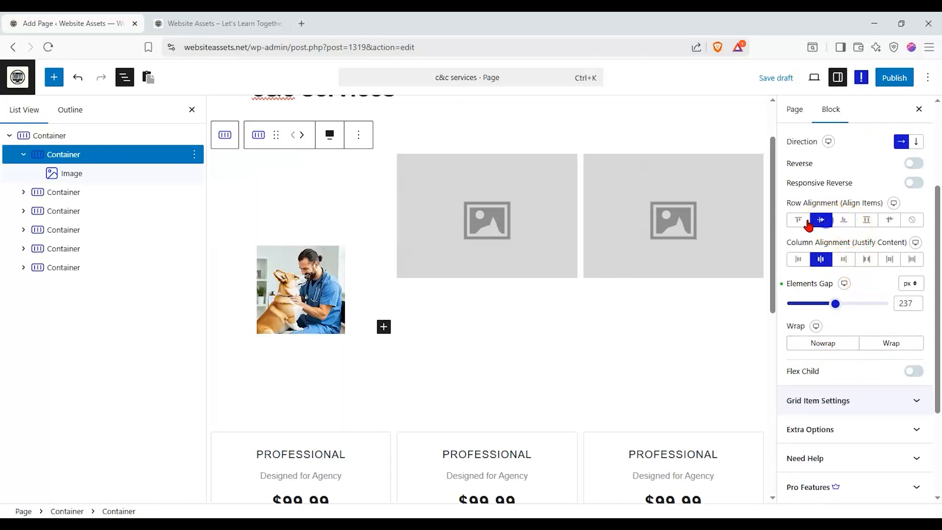
Step: Fill the second image block with the shrimp salad photo, set its size to Thumbnail and centre its alignment
{"action": "left_click", "coordinate": [37, 192]}
{"action": "left_click", "coordinate": [472, 228]}
{"action": "left_click", "coordinate": [860, 190]}
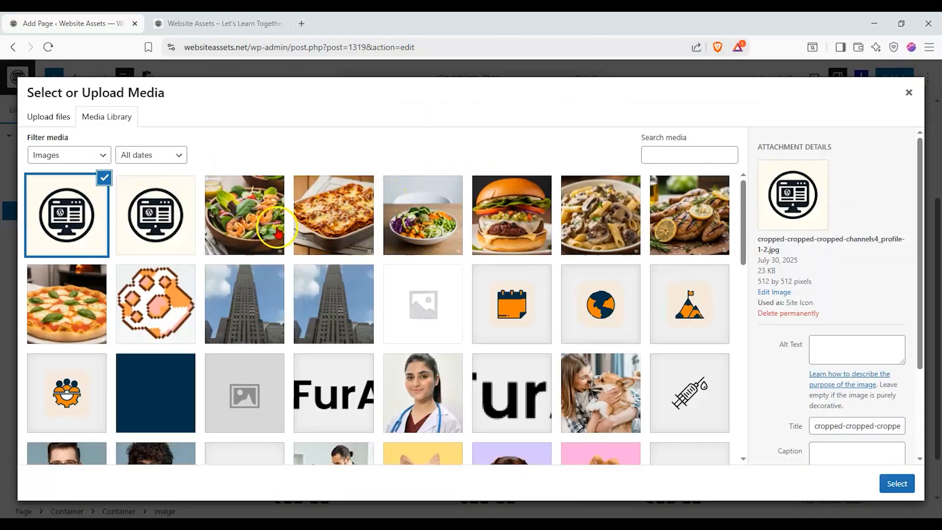
{"action": "left_click", "coordinate": [237, 231]}
{"action": "left_click", "coordinate": [896, 483]}
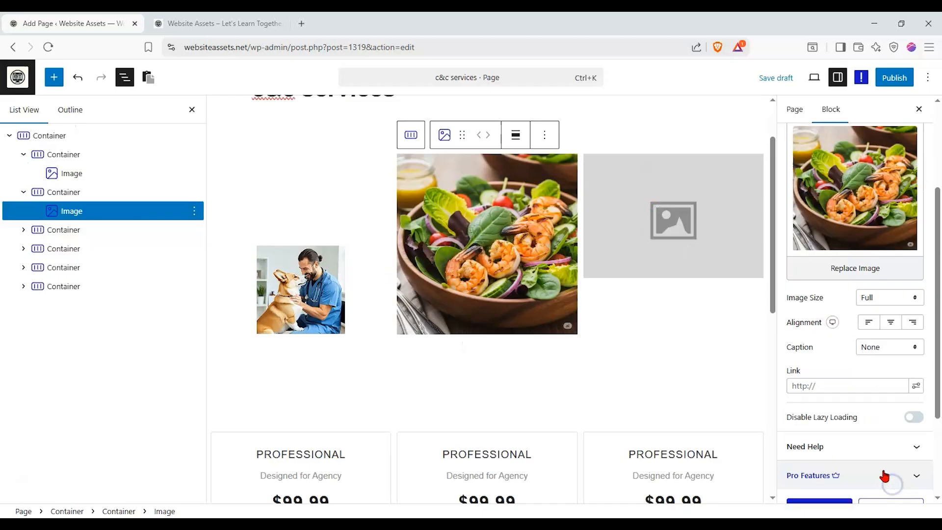
{"action": "left_click", "coordinate": [886, 298]}
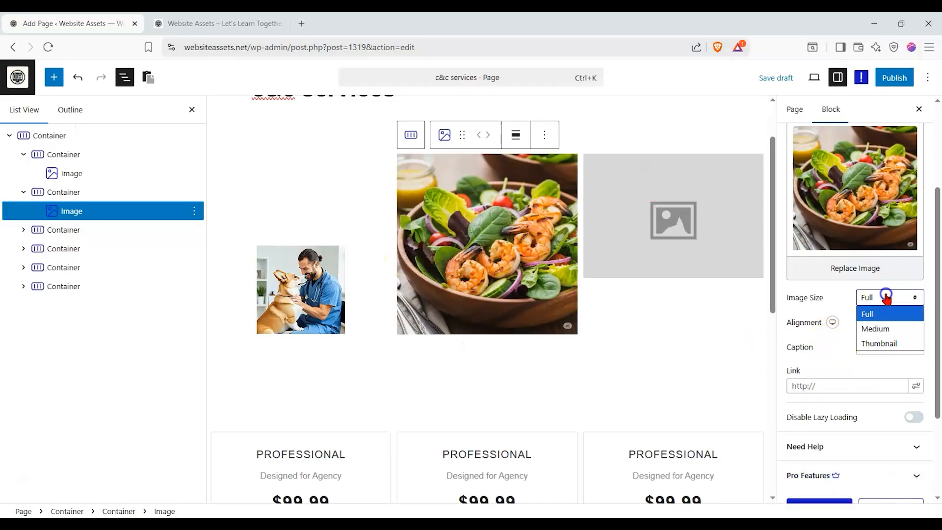
{"action": "left_click", "coordinate": [878, 342]}
{"action": "left_click", "coordinate": [887, 325]}
Step: Centre both the column and row alignment of the second image's container
{"action": "left_click", "coordinate": [78, 192]}
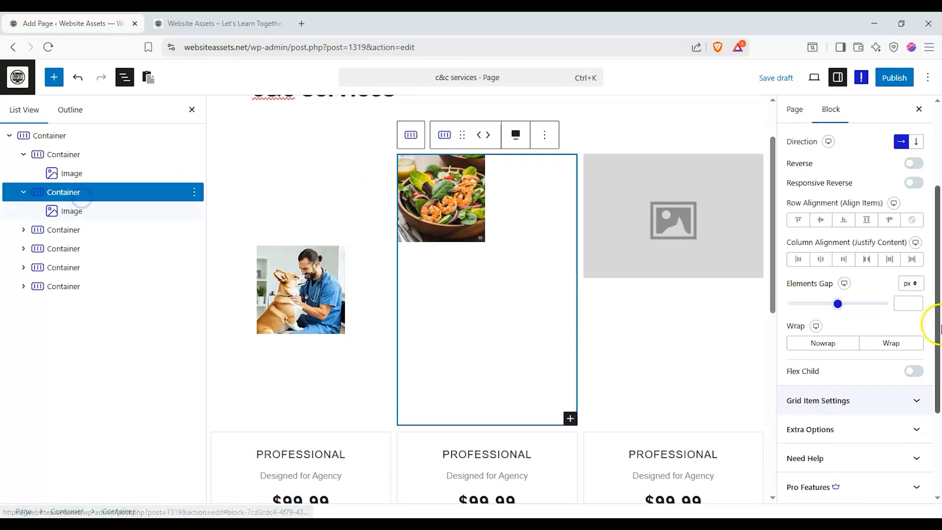
{"action": "left_click", "coordinate": [822, 260]}
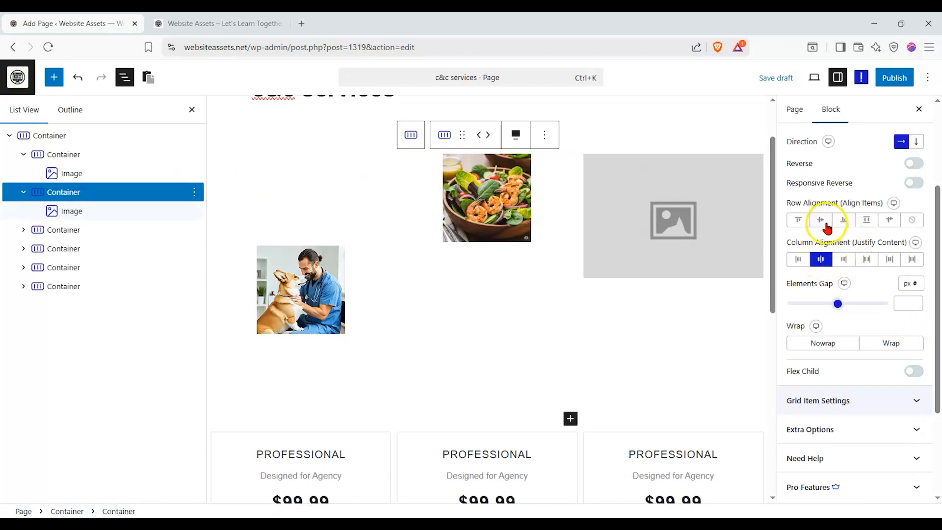
{"action": "left_click", "coordinate": [827, 224]}
Step: Fill the third image block with the dining kitchen photo coming-Soon.jpg, at Thumbnail size and centre alignment, loading more media to find it
{"action": "scroll", "coordinate": [558, 221], "scroll_direction": "down", "scroll_amount": 2}
{"action": "left_click", "coordinate": [658, 178]}
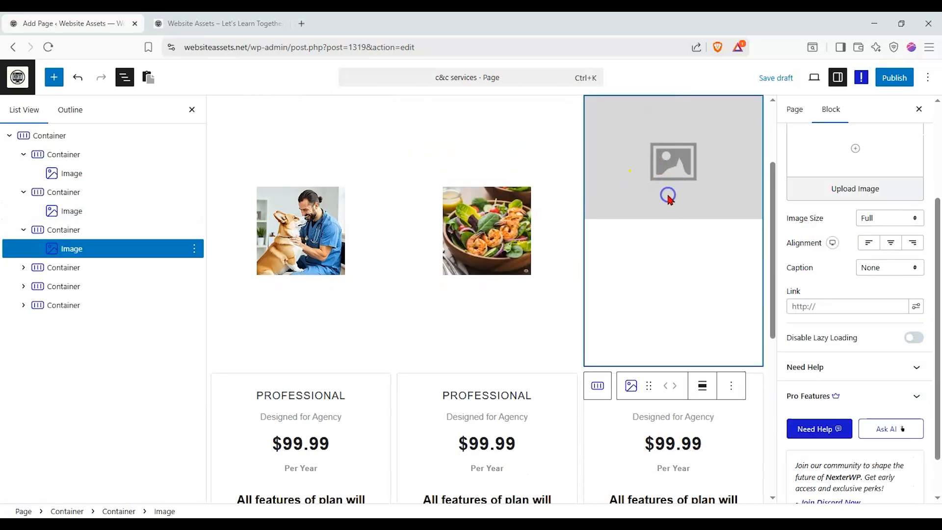
{"action": "left_click", "coordinate": [64, 241]}
{"action": "left_click", "coordinate": [821, 188]}
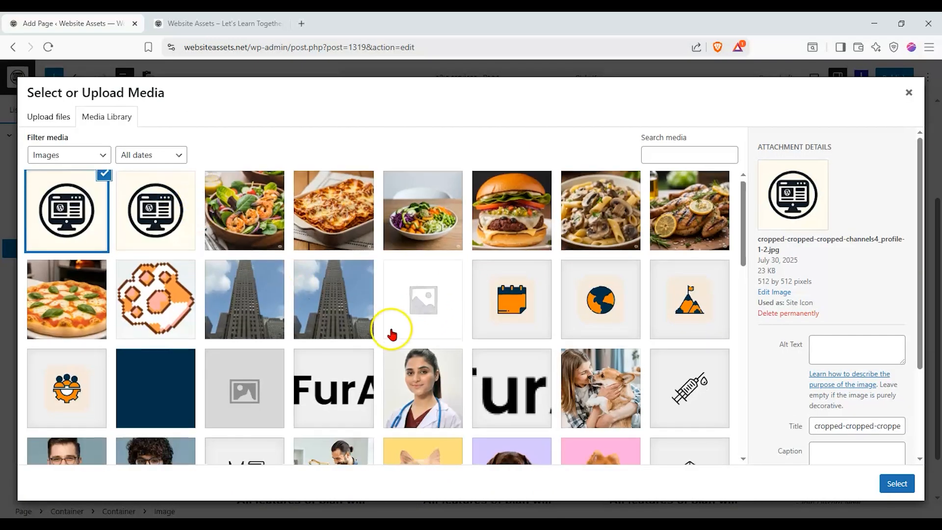
{"action": "scroll", "coordinate": [391, 324], "scroll_direction": "down", "scroll_amount": 5}
{"action": "scroll", "coordinate": [389, 313], "scroll_direction": "down", "scroll_amount": 10}
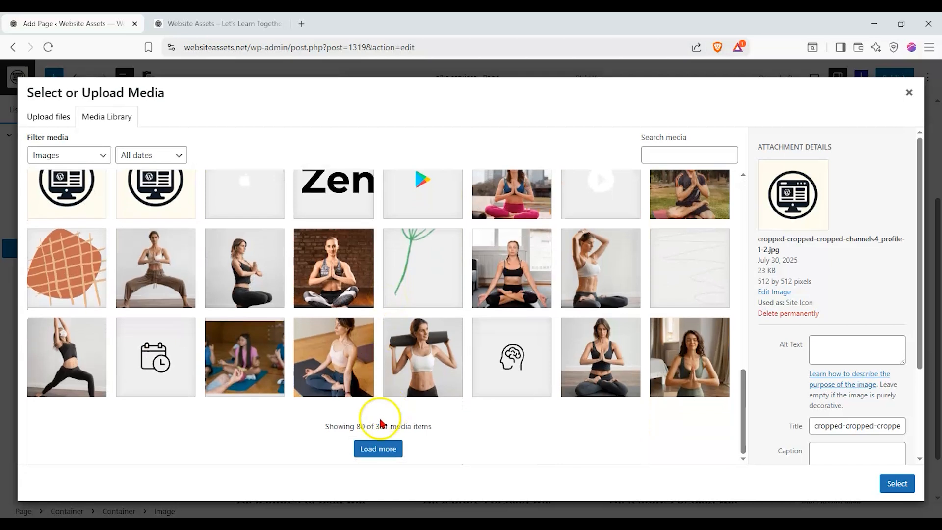
{"action": "left_click", "coordinate": [371, 441]}
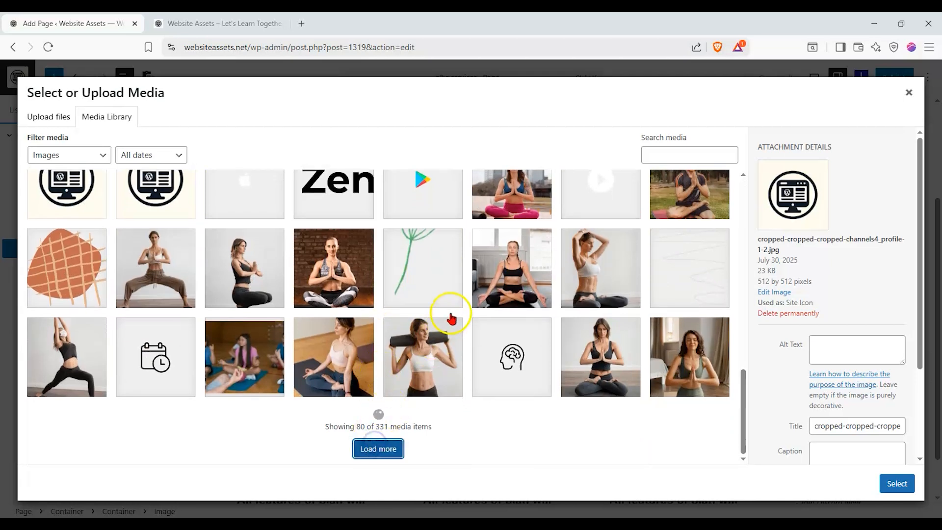
{"action": "scroll", "coordinate": [449, 309], "scroll_direction": "down", "scroll_amount": 10}
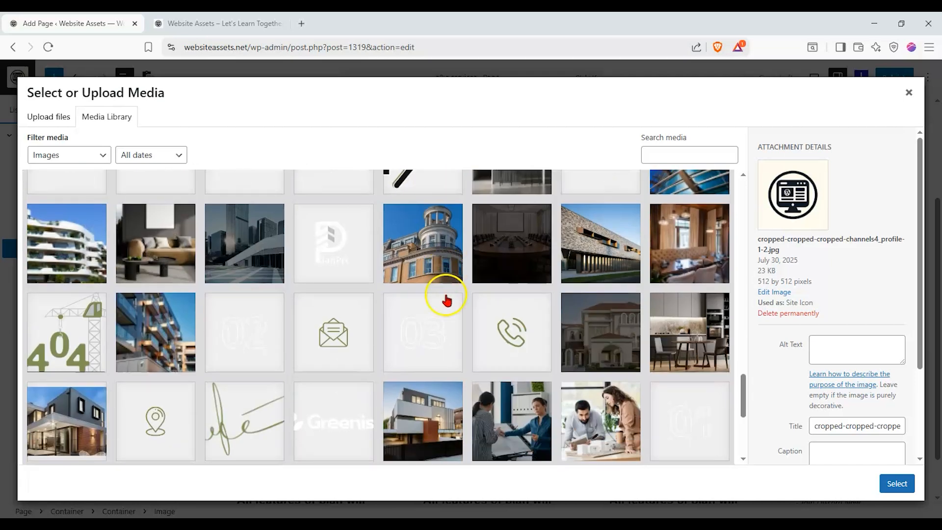
{"action": "left_click", "coordinate": [688, 330]}
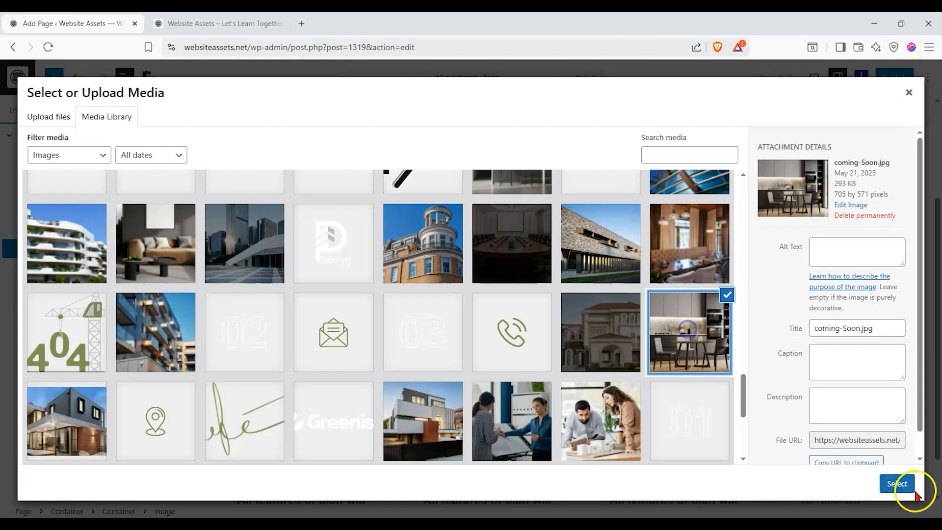
{"action": "left_click", "coordinate": [901, 486]}
{"action": "left_click", "coordinate": [892, 273]}
{"action": "left_click", "coordinate": [891, 319]}
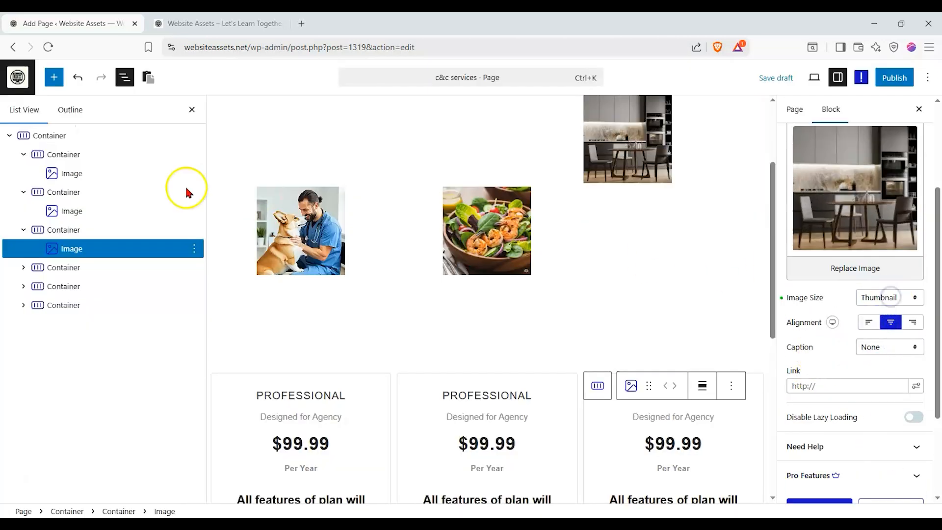
Step: Centre the third image within its container using centred column and row alignment
{"action": "left_click", "coordinate": [63, 230]}
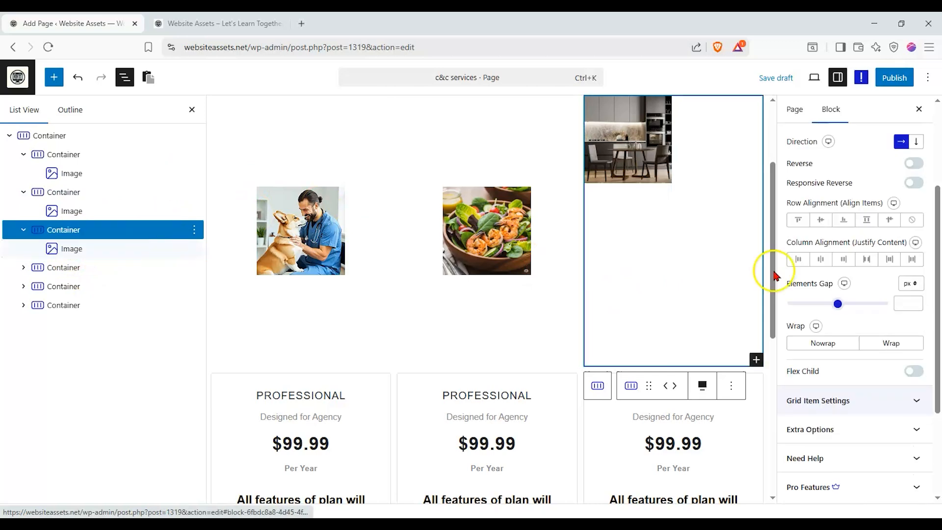
{"action": "left_click", "coordinate": [828, 260]}
{"action": "left_click", "coordinate": [827, 221]}
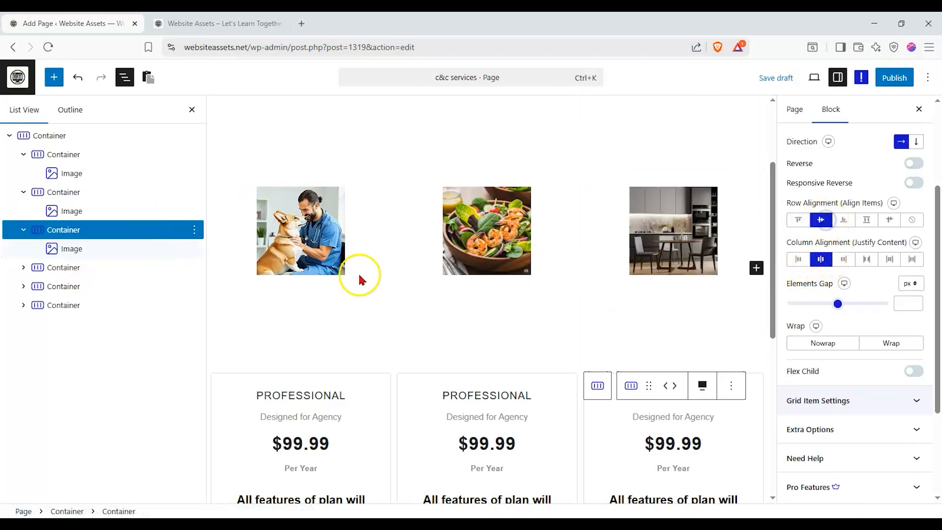
{"action": "scroll", "coordinate": [343, 274], "scroll_direction": "down", "scroll_amount": 2}
{"action": "scroll", "coordinate": [491, 274], "scroll_direction": "up", "scroll_amount": 4}
{"action": "scroll", "coordinate": [908, 310], "scroll_direction": "up", "scroll_amount": 3}
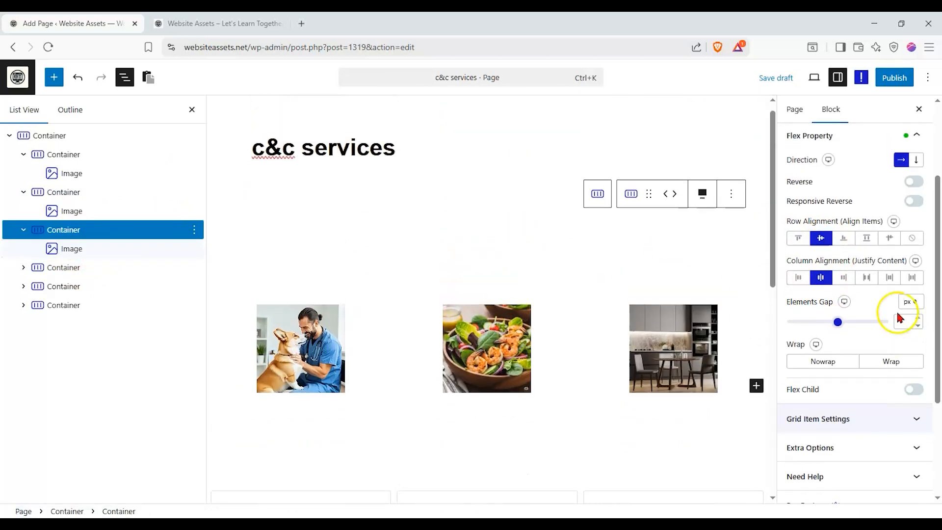
{"action": "left_click", "coordinate": [856, 203]}
{"action": "left_click", "coordinate": [813, 209]}
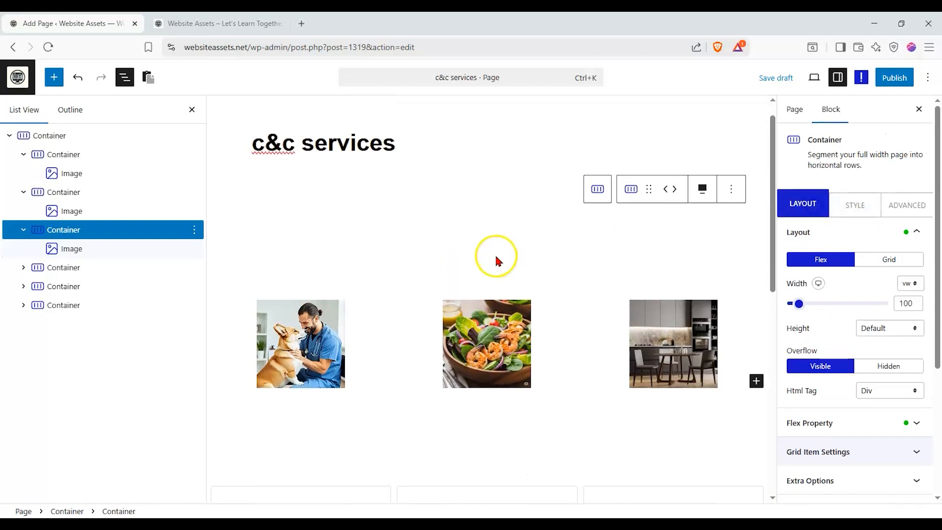
Step: Show a button on the first pricing table and apply the second button style, with the outlined box
{"action": "scroll", "coordinate": [433, 258], "scroll_direction": "down", "scroll_amount": 5}
{"action": "left_click", "coordinate": [335, 230]}
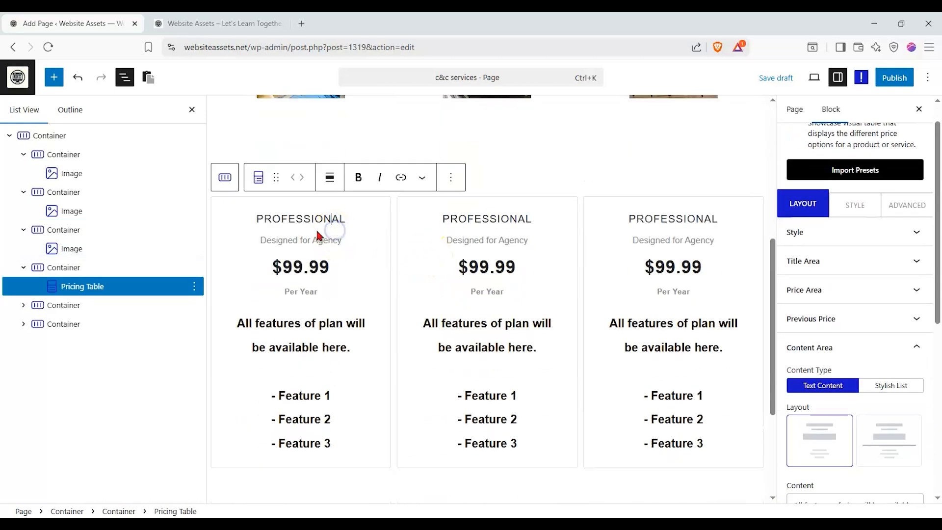
{"action": "scroll", "coordinate": [879, 324], "scroll_direction": "down", "scroll_amount": 3}
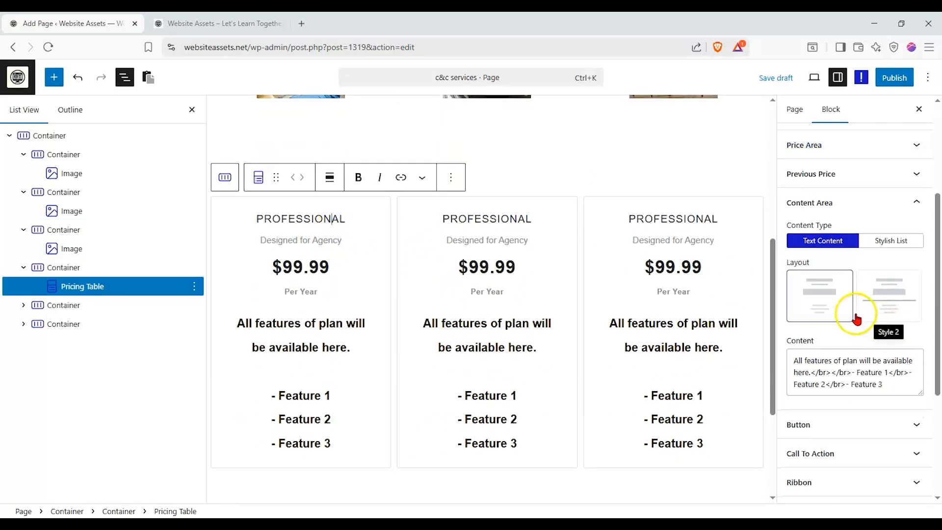
{"action": "scroll", "coordinate": [879, 328], "scroll_direction": "down", "scroll_amount": 4}
{"action": "scroll", "coordinate": [857, 317], "scroll_direction": "up", "scroll_amount": 5}
{"action": "scroll", "coordinate": [858, 343], "scroll_direction": "down", "scroll_amount": 1}
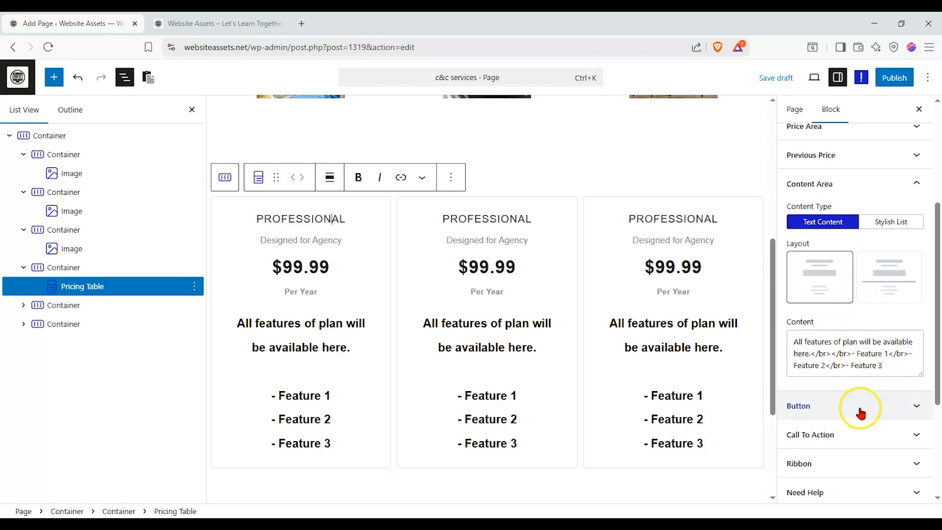
{"action": "left_click", "coordinate": [858, 407]}
{"action": "scroll", "coordinate": [888, 323], "scroll_direction": "up", "scroll_amount": 2}
{"action": "left_click", "coordinate": [911, 355]}
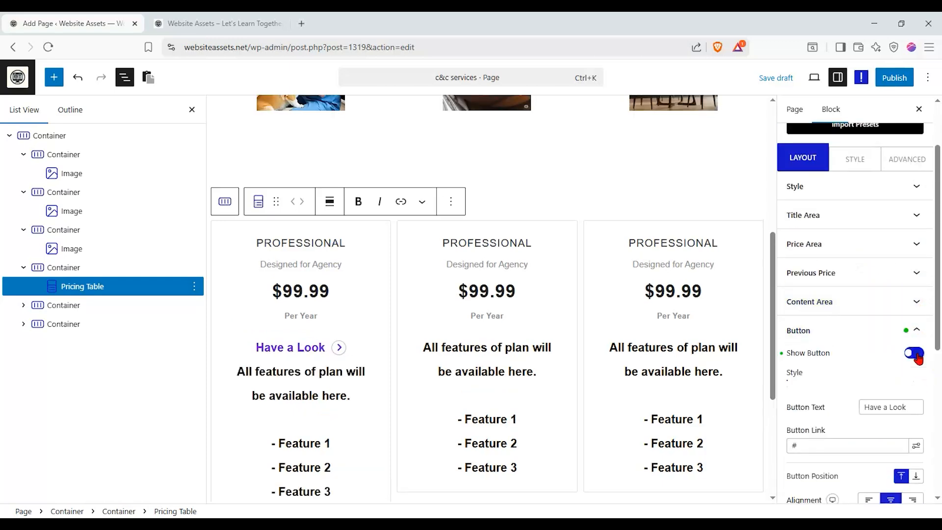
{"action": "left_click", "coordinate": [877, 414]}
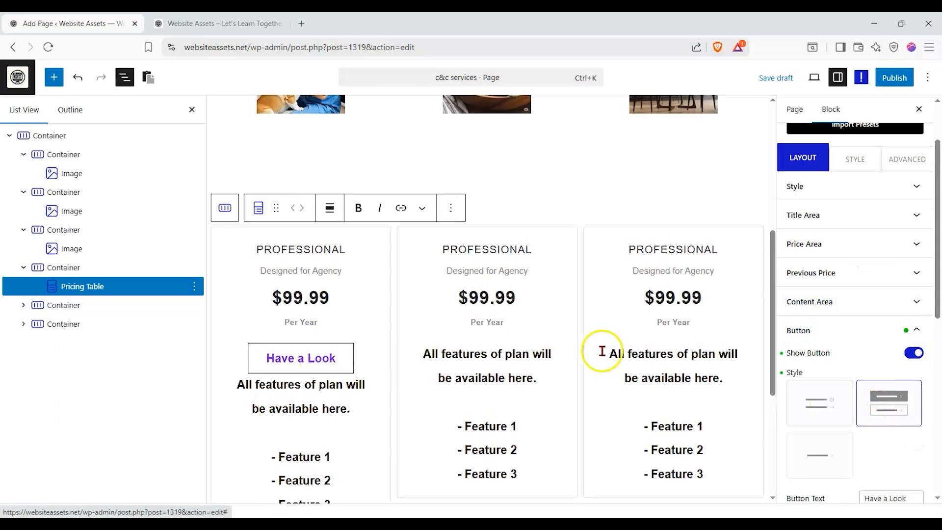
Step: Show a button on the second and third pricing tables, using the second button style with the outlined box
{"action": "left_click", "coordinate": [477, 333]}
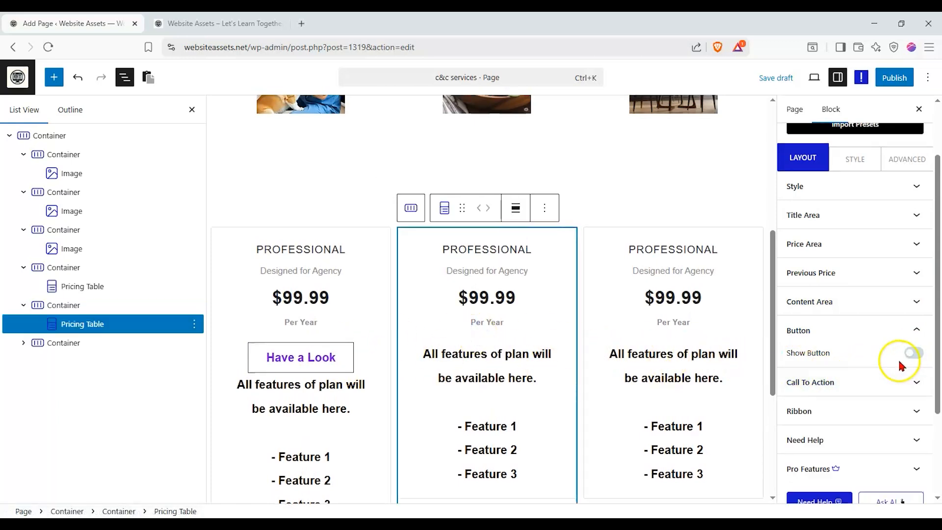
{"action": "left_click", "coordinate": [912, 354]}
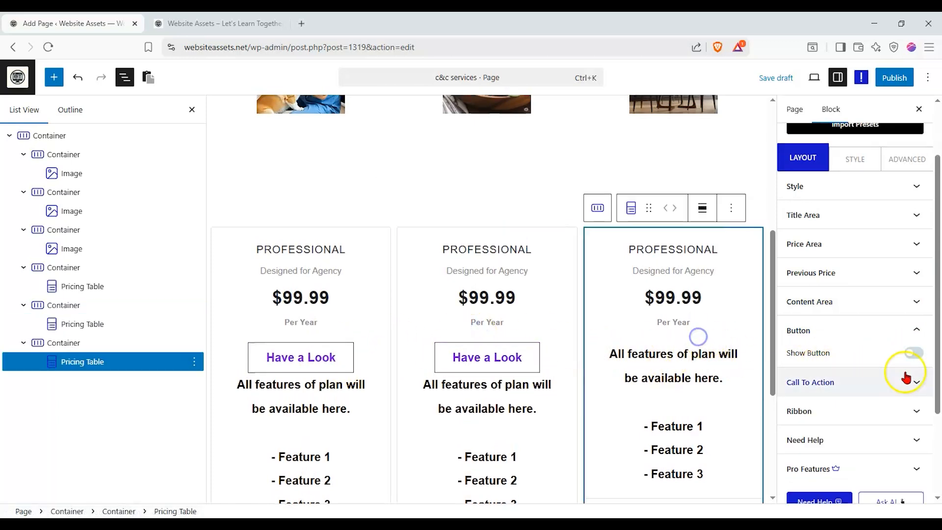
{"action": "left_click", "coordinate": [914, 353]}
{"action": "left_click", "coordinate": [901, 403]}
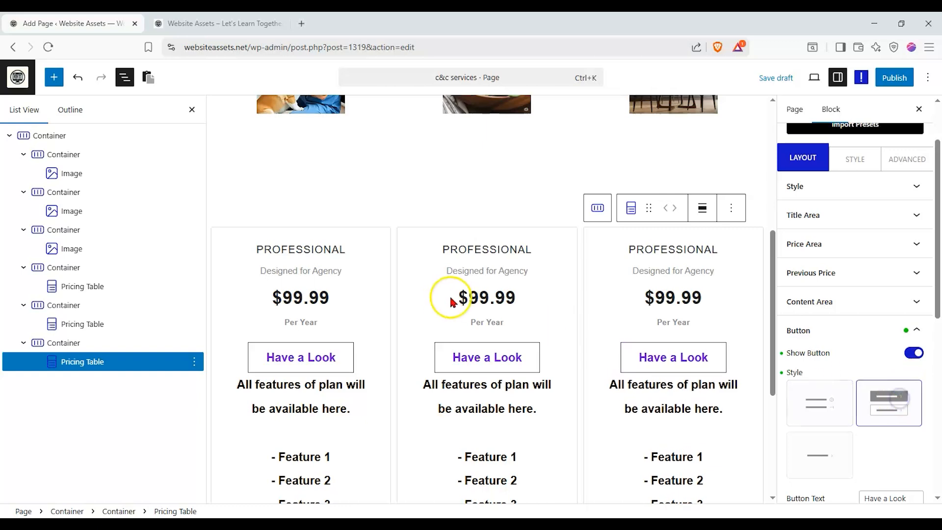
Step: Set the first pricing table's title to "Vet Services" with the Style 1 title layout
{"action": "left_click", "coordinate": [448, 294]}
{"action": "left_click", "coordinate": [320, 271]}
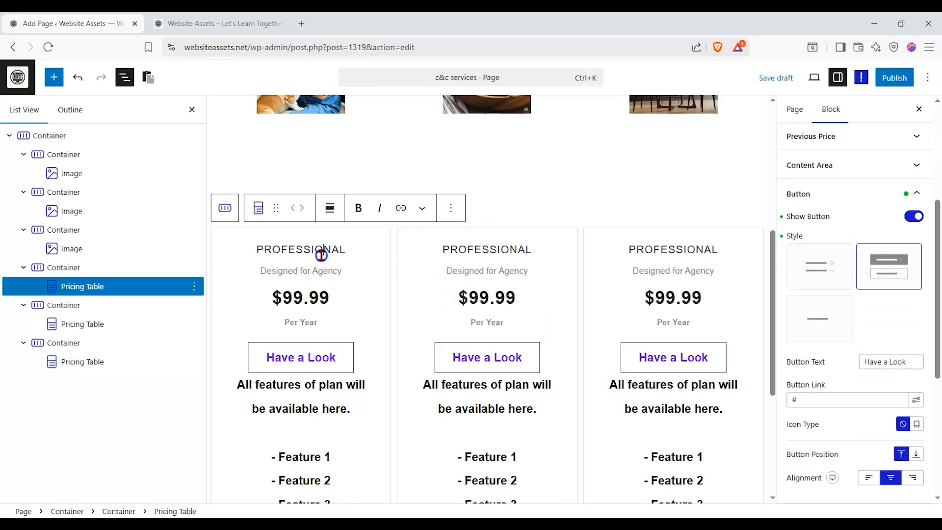
{"action": "scroll", "coordinate": [853, 226], "scroll_direction": "up", "scroll_amount": 5}
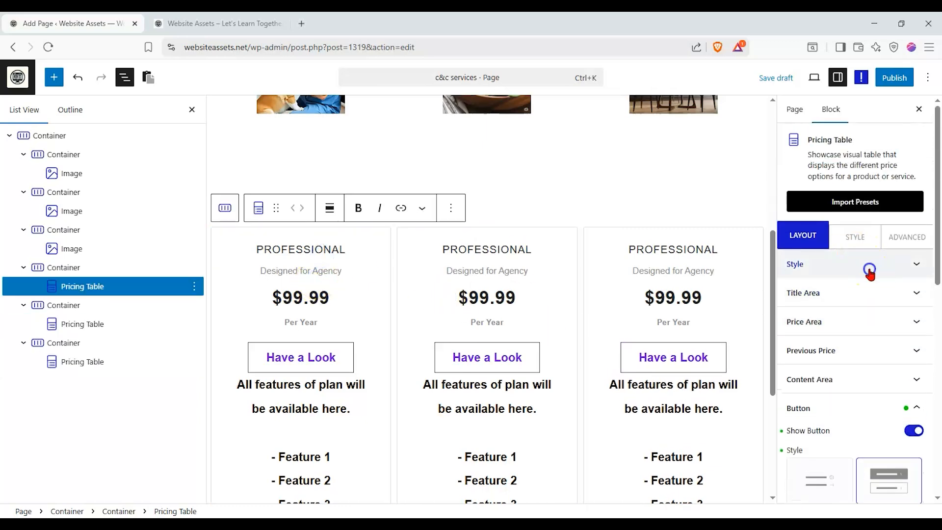
{"action": "left_click", "coordinate": [868, 266]}
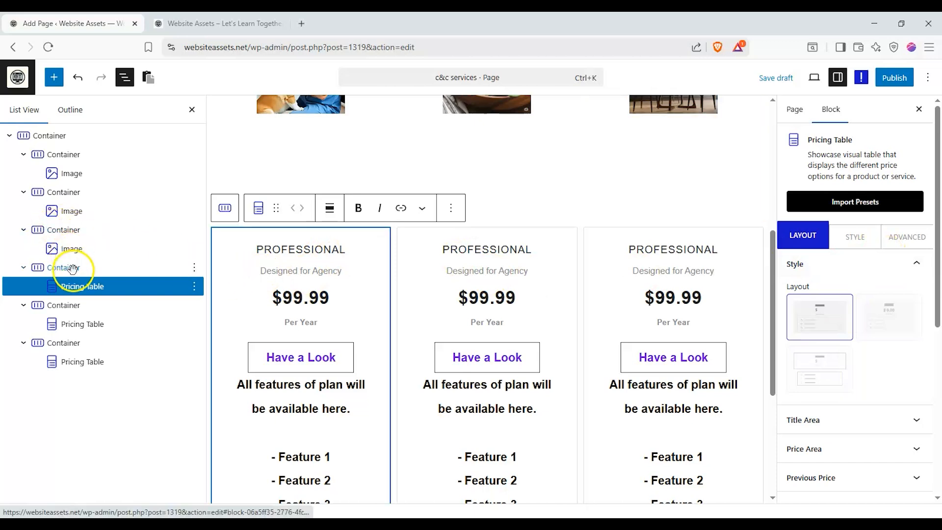
{"action": "left_click", "coordinate": [856, 271]}
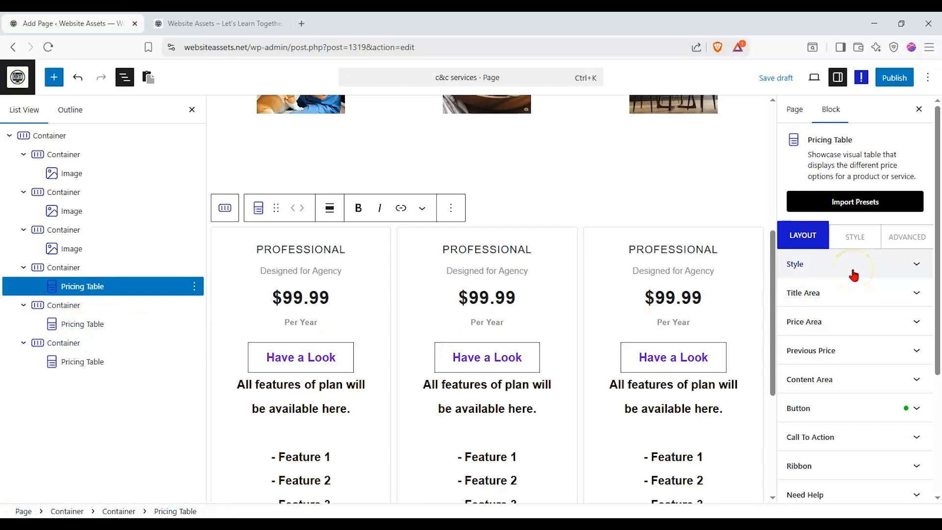
{"action": "left_click", "coordinate": [845, 285]}
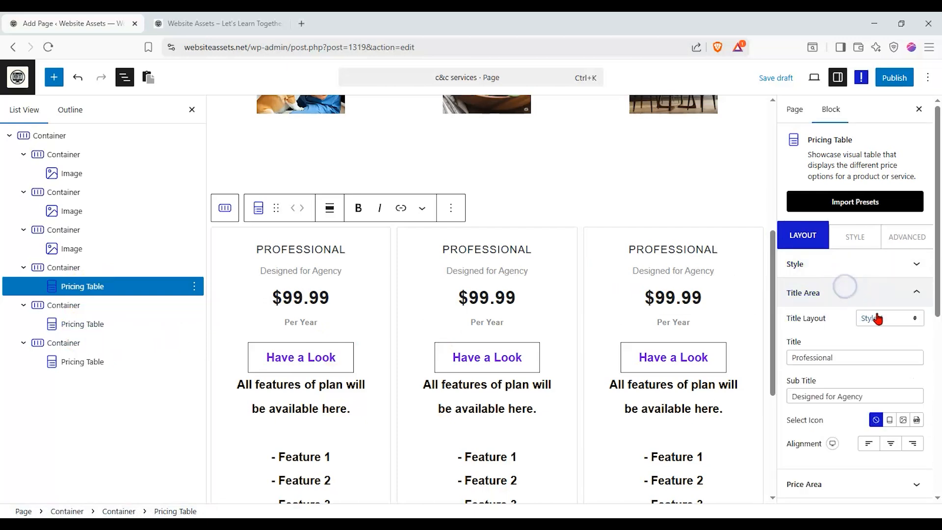
{"action": "left_click", "coordinate": [892, 320]}
{"action": "left_click", "coordinate": [892, 333]}
{"action": "left_click_drag", "start_coordinate": [885, 358], "coordinate": [744, 357]}
{"action": "type", "text": "Vet Services"}
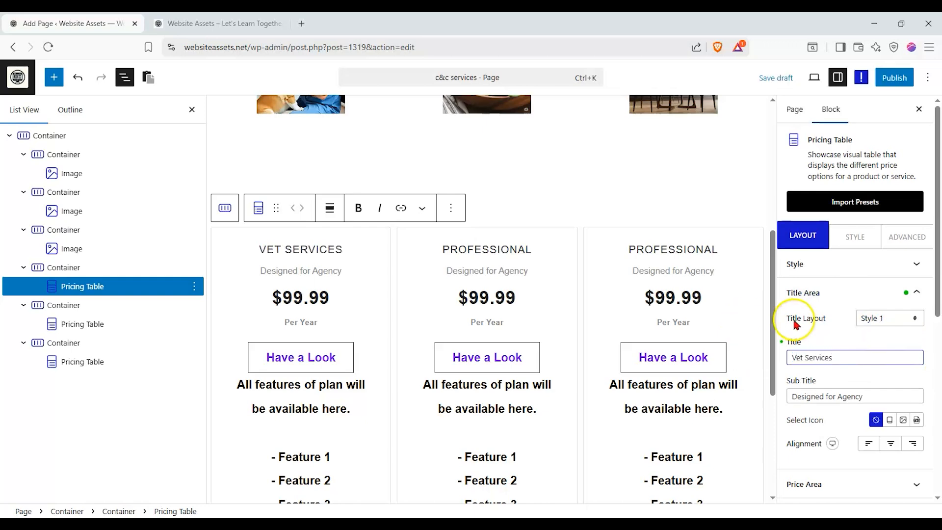
Step: Set the first pricing table's subtitle to "for your pets" and centre the title area
{"action": "scroll", "coordinate": [834, 344], "scroll_direction": "down", "scroll_amount": 1}
{"action": "left_click_drag", "start_coordinate": [867, 338], "coordinate": [737, 334]}
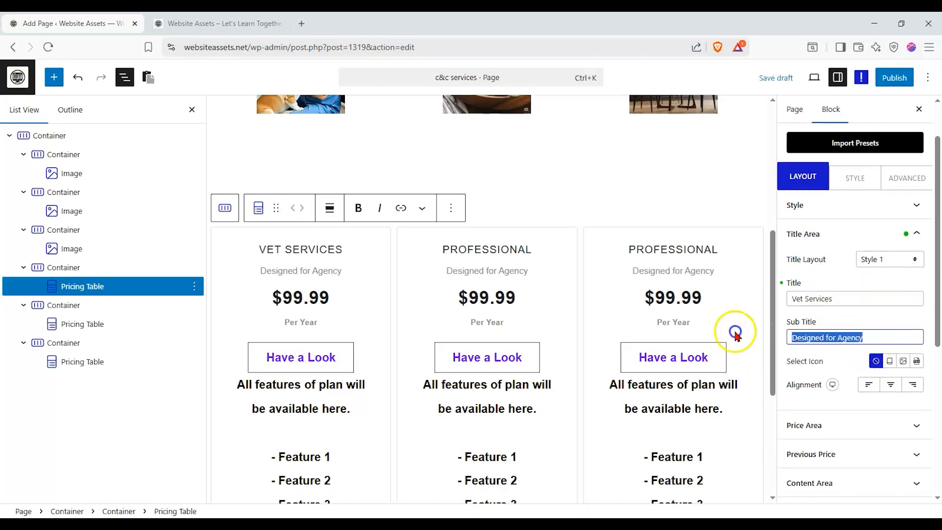
{"action": "type", "text": "for your pets"}
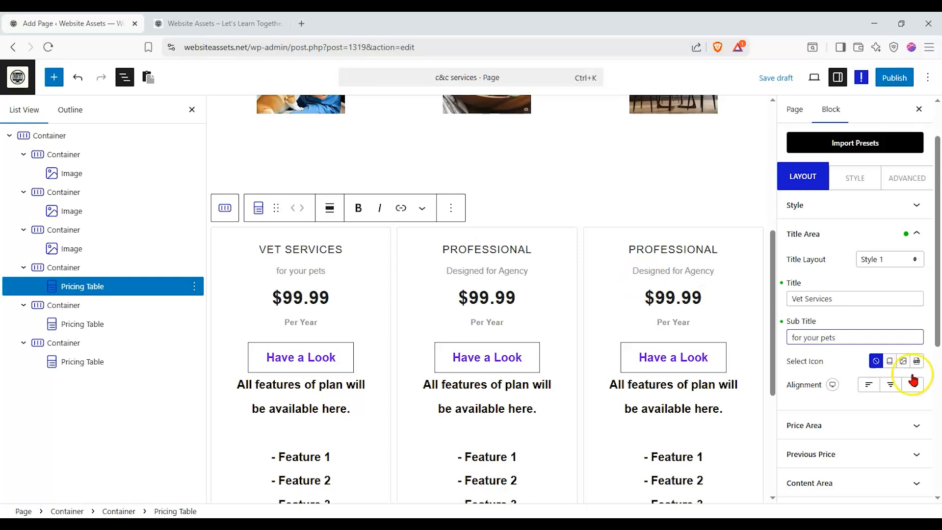
{"action": "left_click", "coordinate": [897, 390]}
{"action": "left_click", "coordinate": [867, 385]}
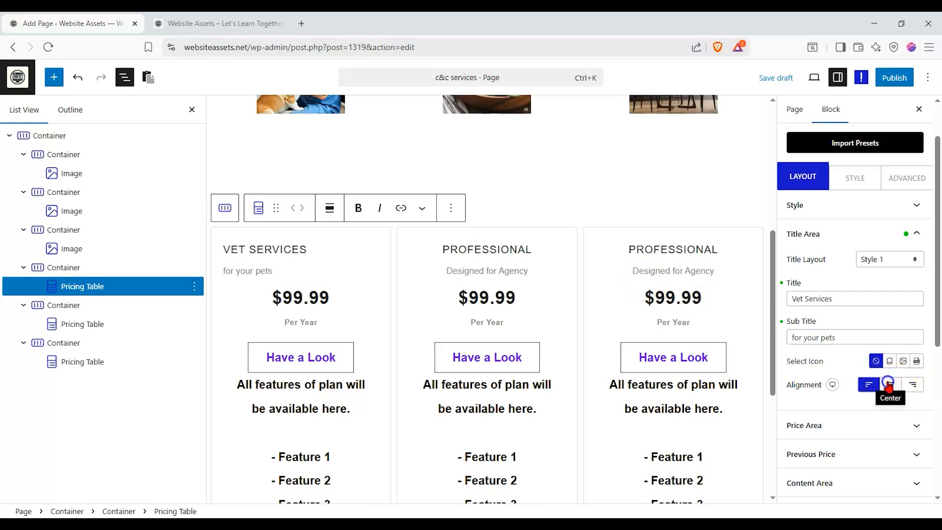
{"action": "left_click", "coordinate": [891, 387]}
Step: Set the first pricing table's price prefix to RUB and its price amount to 5.67
{"action": "scroll", "coordinate": [872, 408], "scroll_direction": "down", "scroll_amount": 1}
{"action": "left_click", "coordinate": [858, 363]}
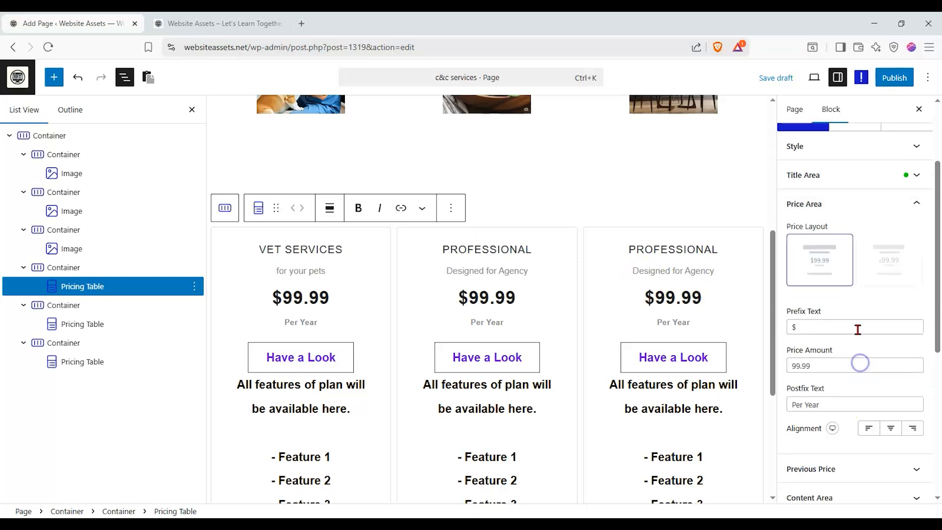
{"action": "double_click", "coordinate": [858, 377]}
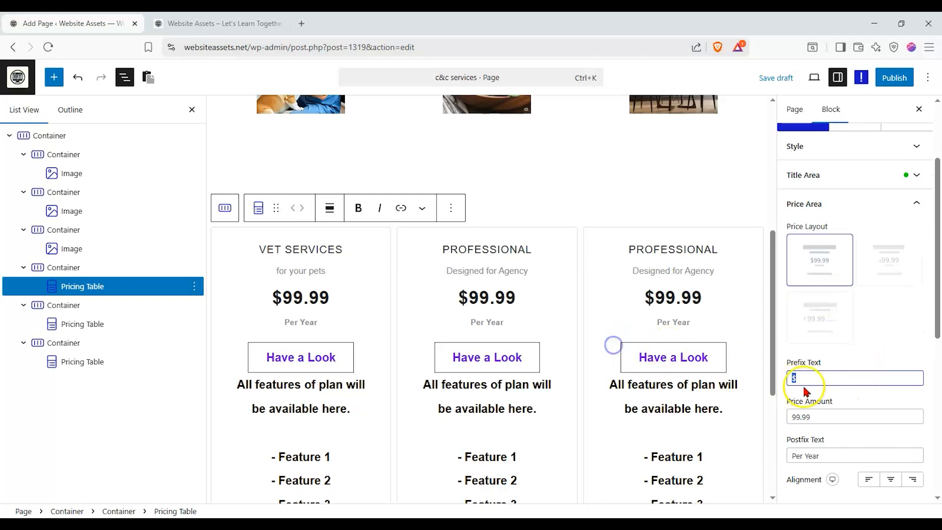
{"action": "type", "text": "RUNB"}
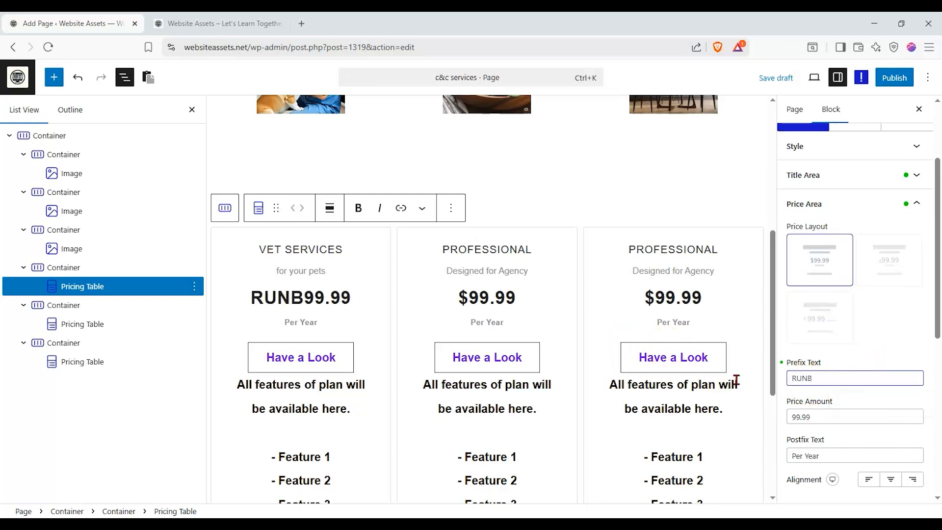
{"action": "key", "text": "BackSpace"}
{"action": "key", "text": "BackSpace"}
{"action": "type", "text": "B"}
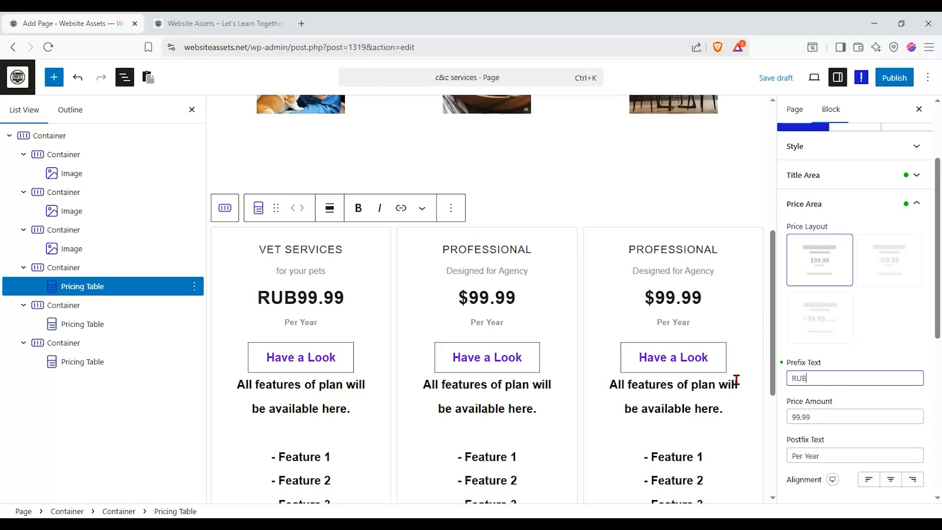
{"action": "double_click", "coordinate": [849, 417]}
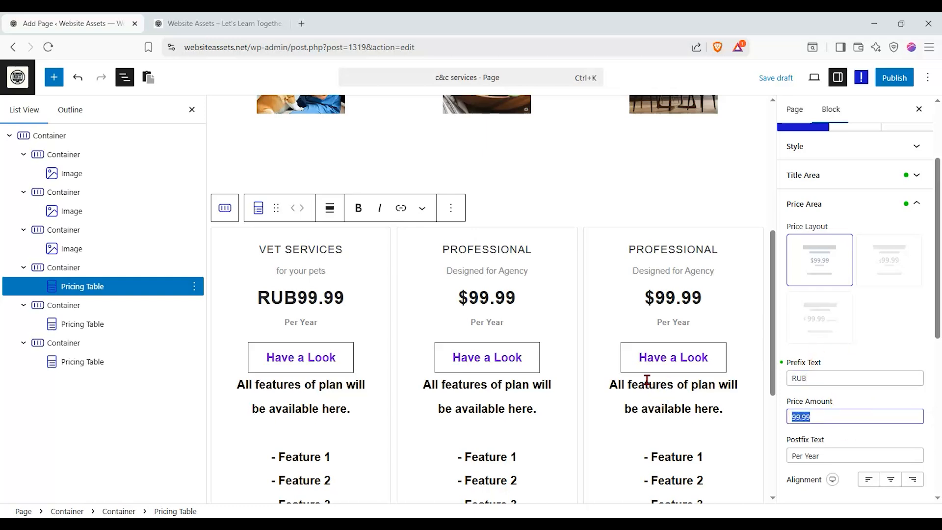
{"action": "type", "text": "5.67"}
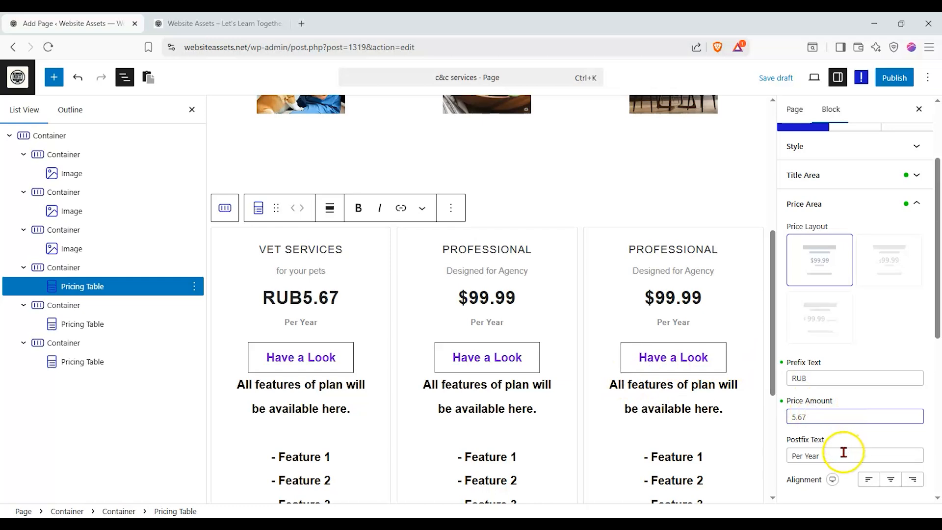
Step: Set the first pricing table's price postfix to "per consult" and centre the price area
{"action": "left_click_drag", "start_coordinate": [843, 452], "coordinate": [778, 457]}
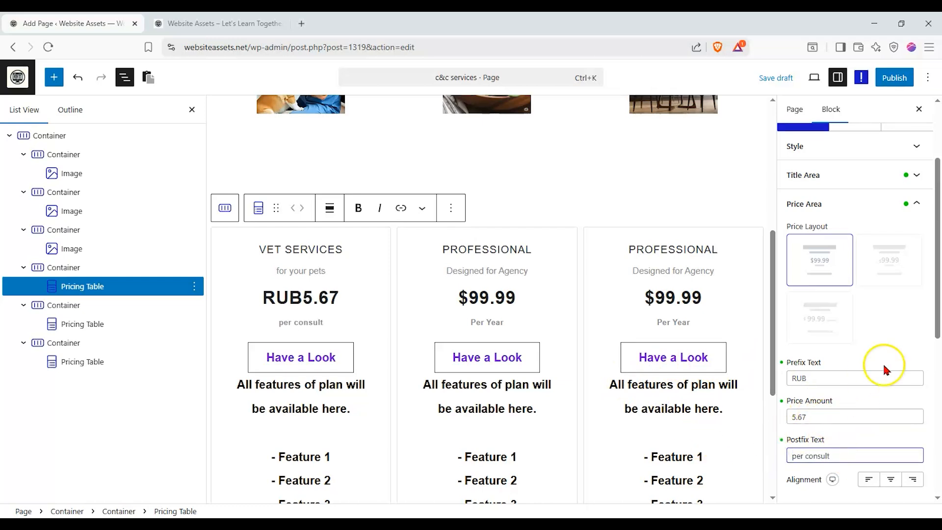
{"action": "scroll", "coordinate": [883, 368], "scroll_direction": "down", "scroll_amount": 3}
{"action": "left_click", "coordinate": [888, 304]}
{"action": "left_click", "coordinate": [890, 303]}
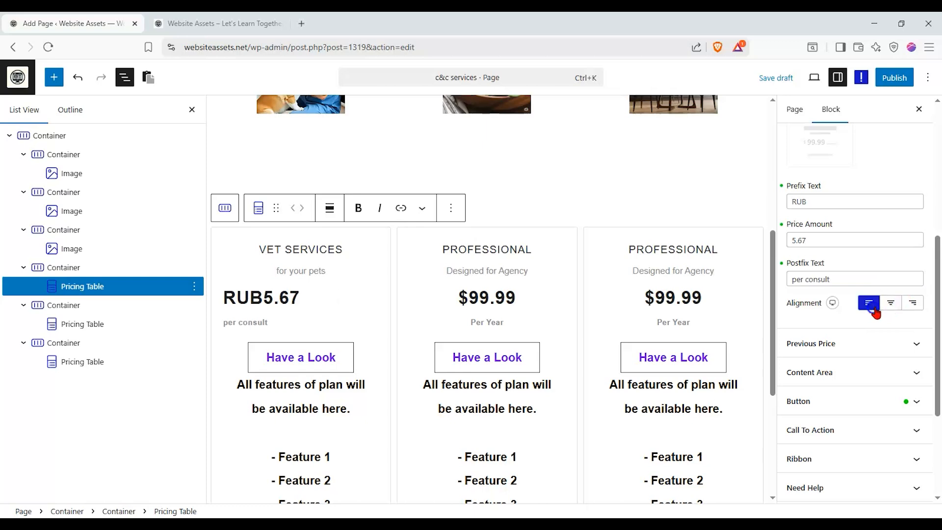
Step: Display a previous price on the first pricing table, with amount 60000 and prefix RUB
{"action": "left_click", "coordinate": [886, 358]}
{"action": "scroll", "coordinate": [908, 294], "scroll_direction": "up", "scroll_amount": 3}
{"action": "left_click", "coordinate": [914, 287]}
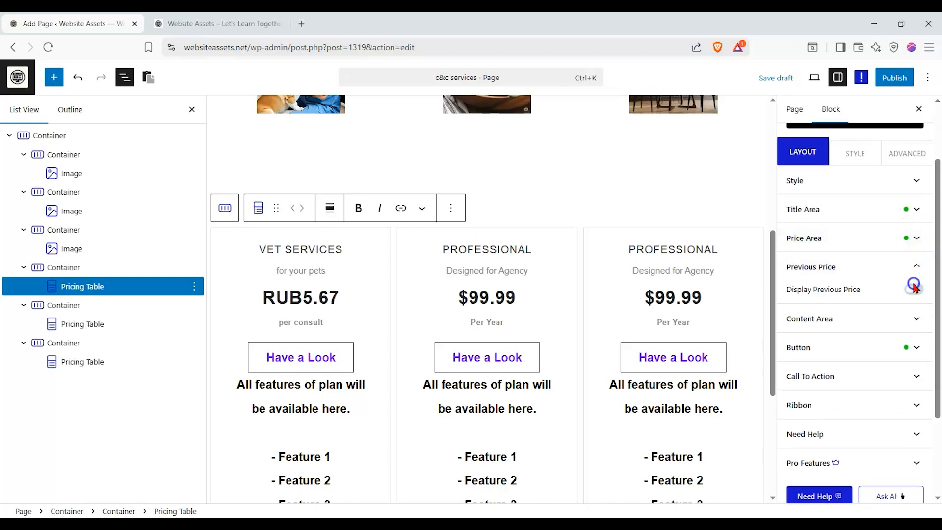
{"action": "left_click_drag", "start_coordinate": [840, 364], "coordinate": [698, 345]}
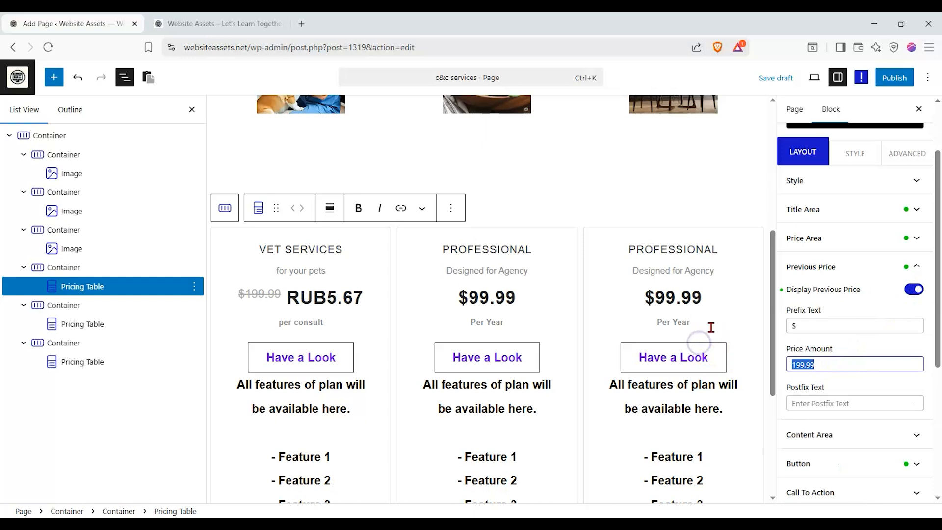
{"action": "type", "text": "60000"}
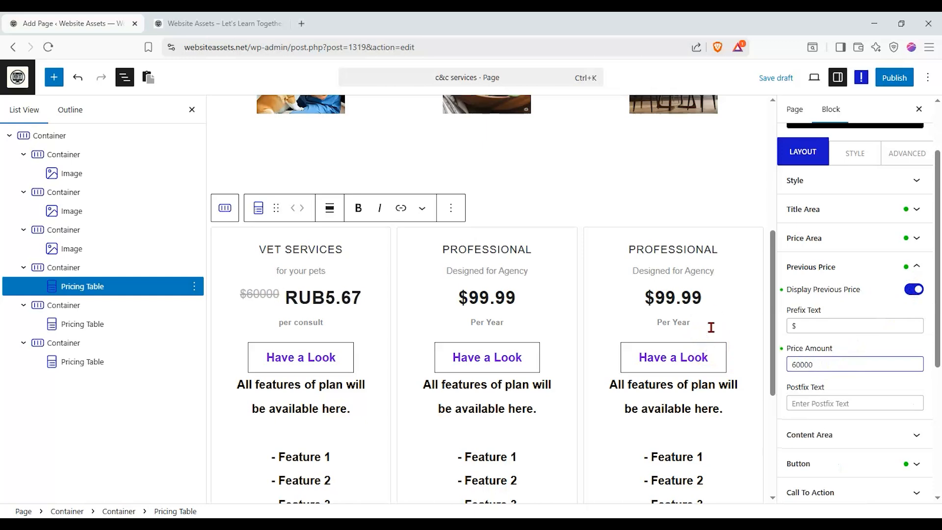
{"action": "left_click", "coordinate": [791, 325]}
{"action": "key", "text": "BackSpace"}
{"action": "type", "text": "RUB"}
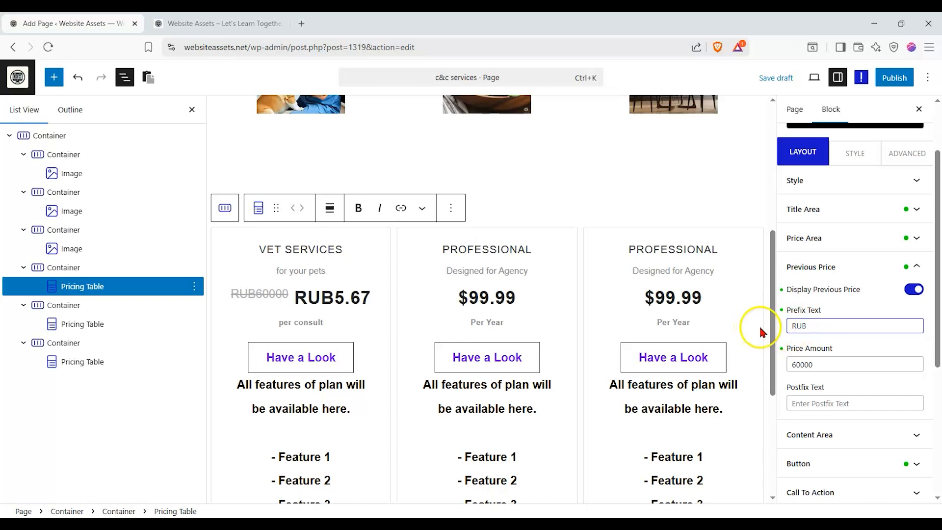
Step: Replace the intro sentence in the first pricing table's content with "if your pet is feeling sick, let us help you!"
{"action": "scroll", "coordinate": [911, 353], "scroll_direction": "down", "scroll_amount": 2}
{"action": "left_click", "coordinate": [896, 379]}
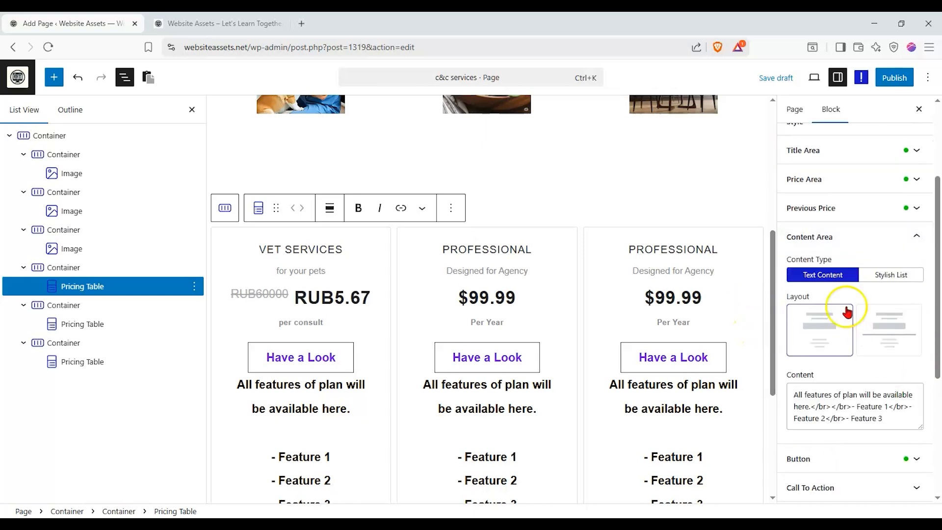
{"action": "scroll", "coordinate": [852, 314], "scroll_direction": "down", "scroll_amount": 3}
{"action": "scroll", "coordinate": [610, 347], "scroll_direction": "down", "scroll_amount": 3}
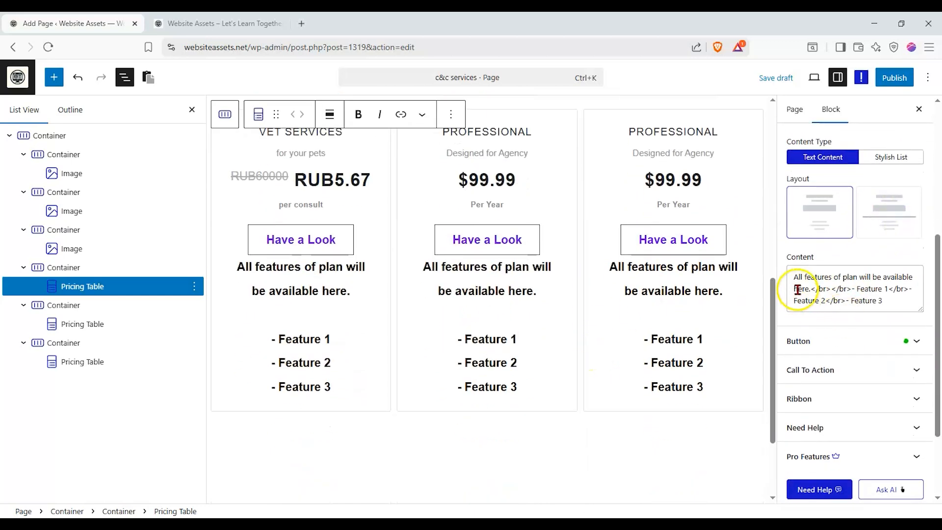
{"action": "left_click_drag", "start_coordinate": [795, 277], "coordinate": [914, 276]}
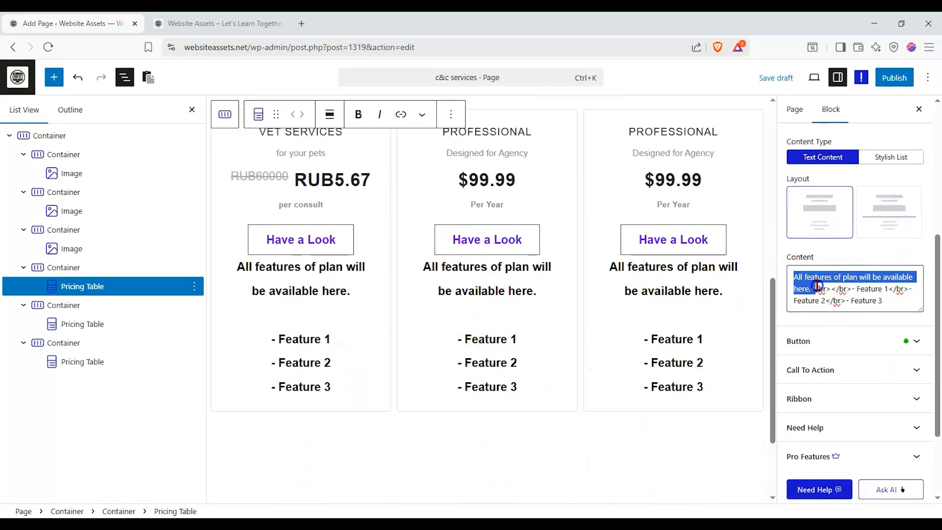
{"action": "type", "text": "if your pet "}
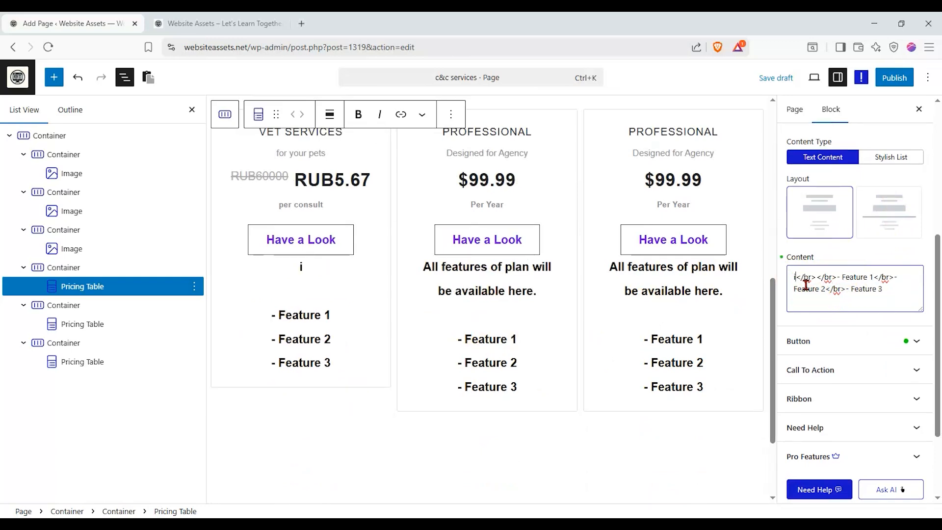
{"action": "type", "text": "is feeling si"}
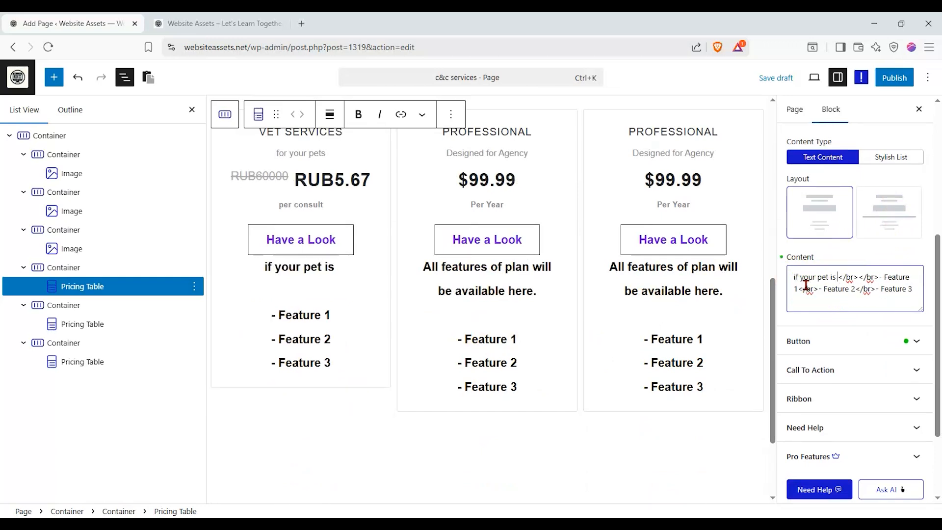
{"action": "type", "text": "ck, "}
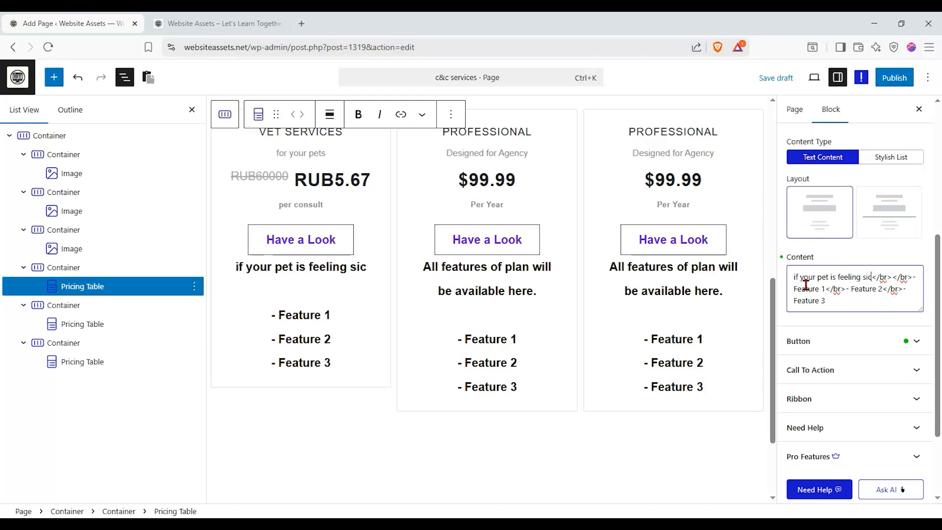
{"action": "type", "text": "let us "}
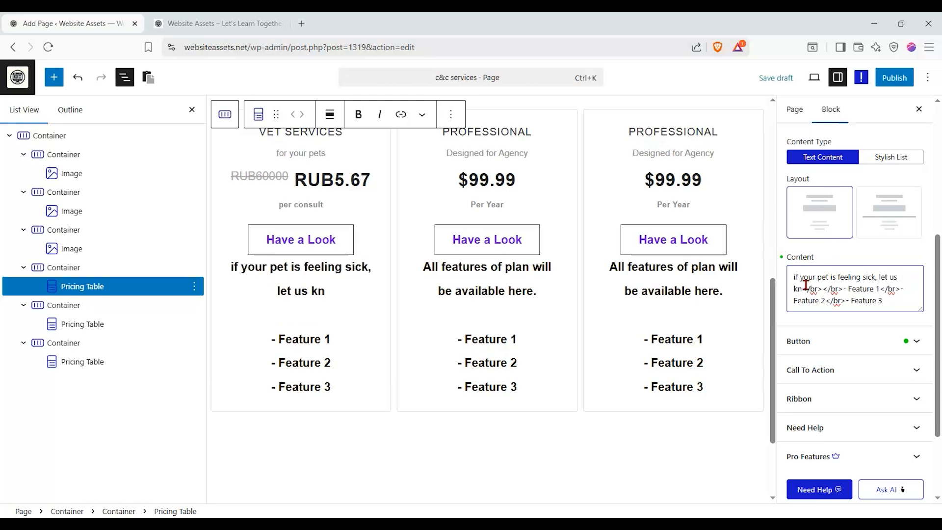
{"action": "type", "text": "help you!"}
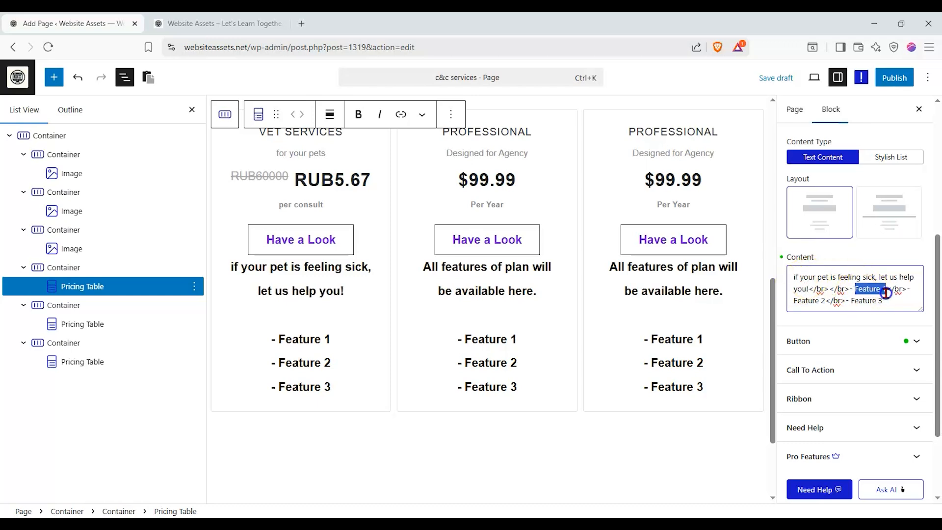
Step: Replace the three feature entries in the first pricing table's content with cats, dogs and turtles
{"action": "type", "text": "v"}
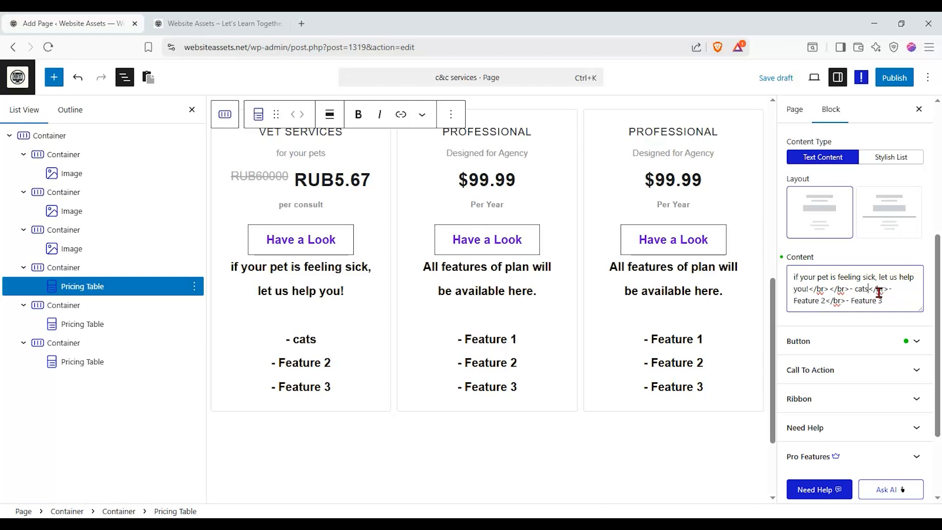
{"action": "type", "text": "dogs"}
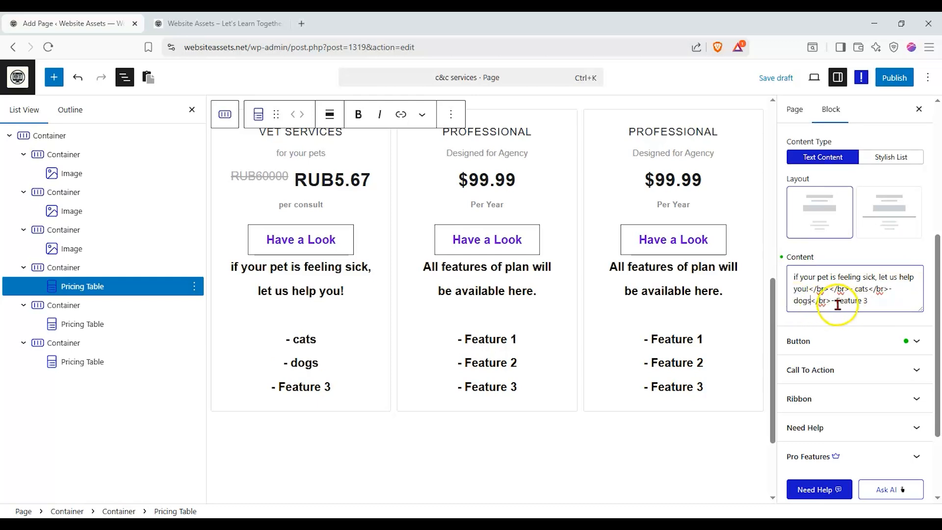
{"action": "type", "text": "tles"}
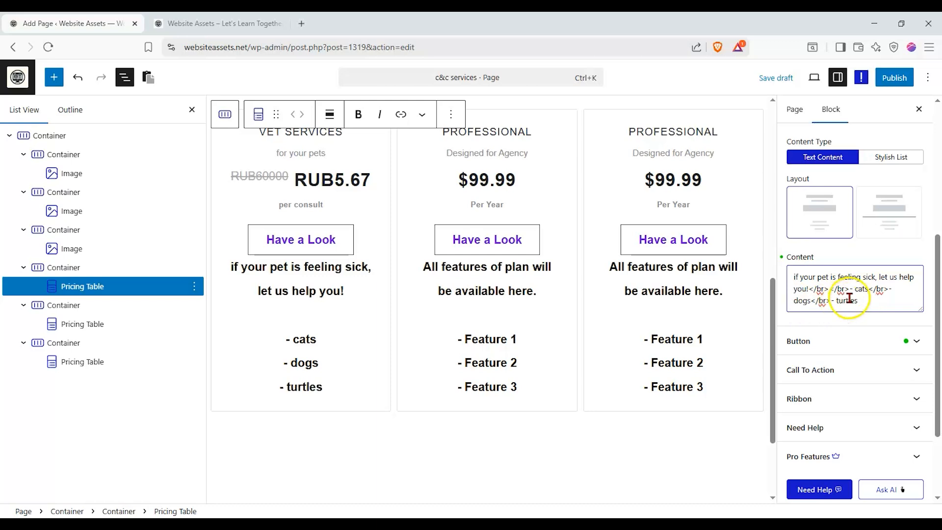
Step: Change the first pricing table's button text to "book an appointment"
{"action": "left_click", "coordinate": [853, 340]}
{"action": "left_click_drag", "start_coordinate": [889, 320], "coordinate": [775, 314]}
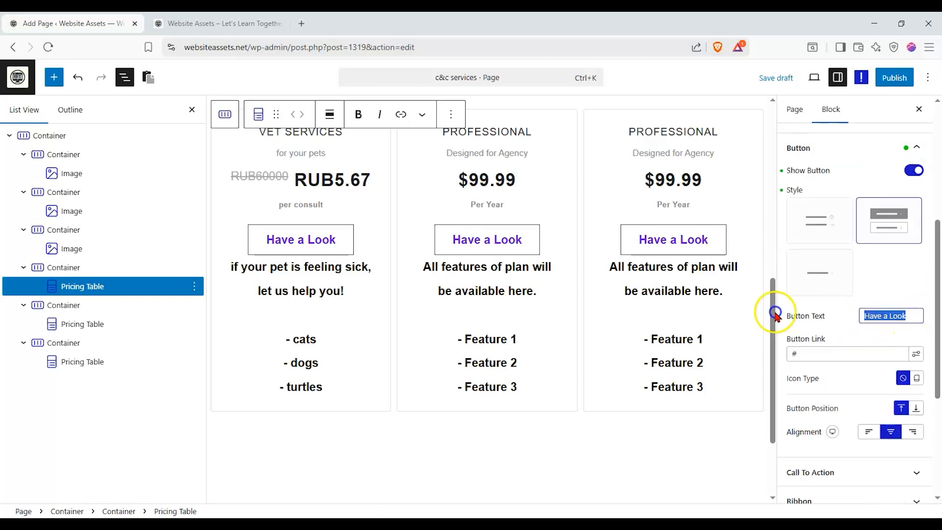
{"action": "type", "text": "book an appointment"}
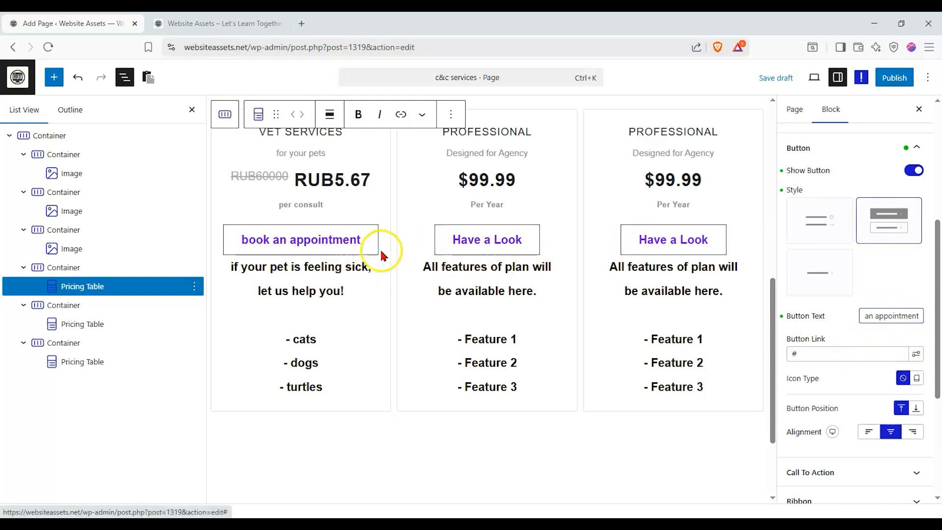
Step: Insert a Nexter Heading block above the main container, just below the page title
{"action": "scroll", "coordinate": [370, 294], "scroll_direction": "up", "scroll_amount": 5}
{"action": "scroll", "coordinate": [368, 329], "scroll_direction": "up", "scroll_amount": 2}
{"action": "scroll", "coordinate": [368, 331], "scroll_direction": "down", "scroll_amount": 5}
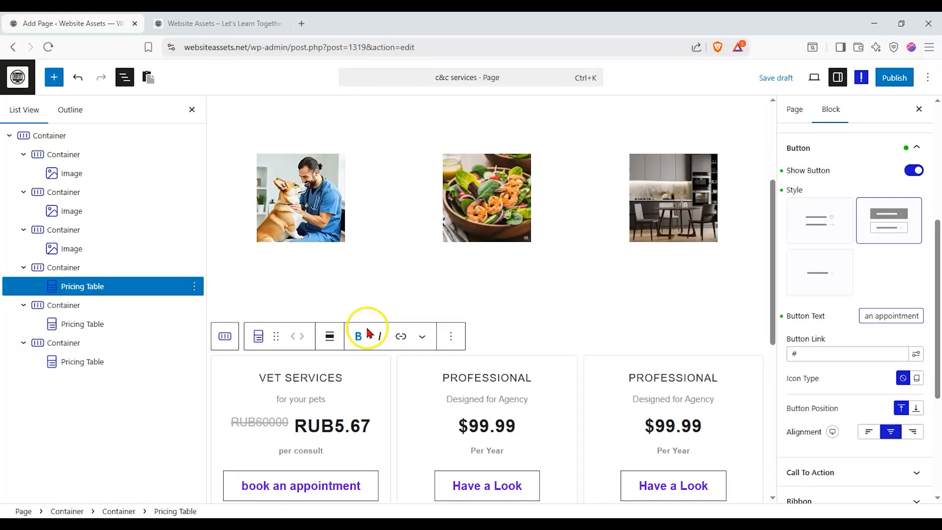
{"action": "scroll", "coordinate": [387, 304], "scroll_direction": "up", "scroll_amount": 5}
{"action": "scroll", "coordinate": [457, 257], "scroll_direction": "up", "scroll_amount": 2}
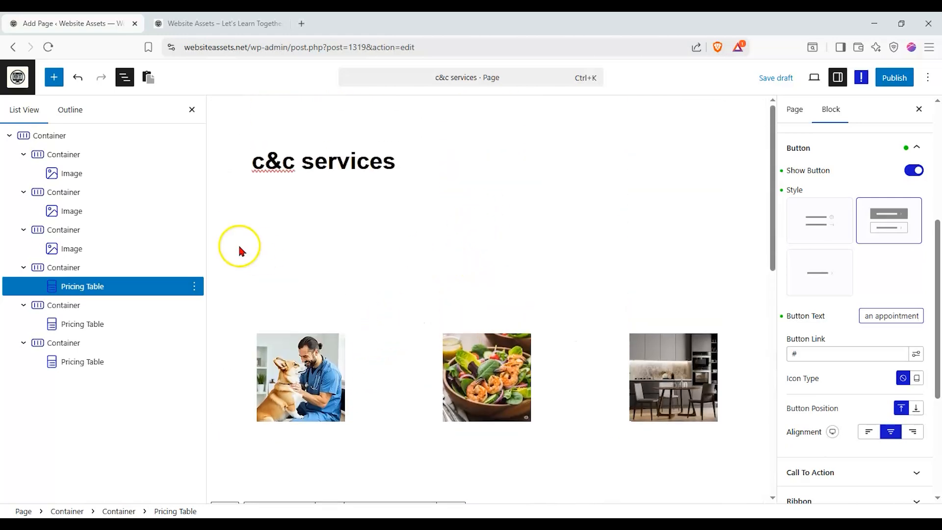
{"action": "left_click", "coordinate": [55, 136]}
{"action": "left_click", "coordinate": [54, 77]}
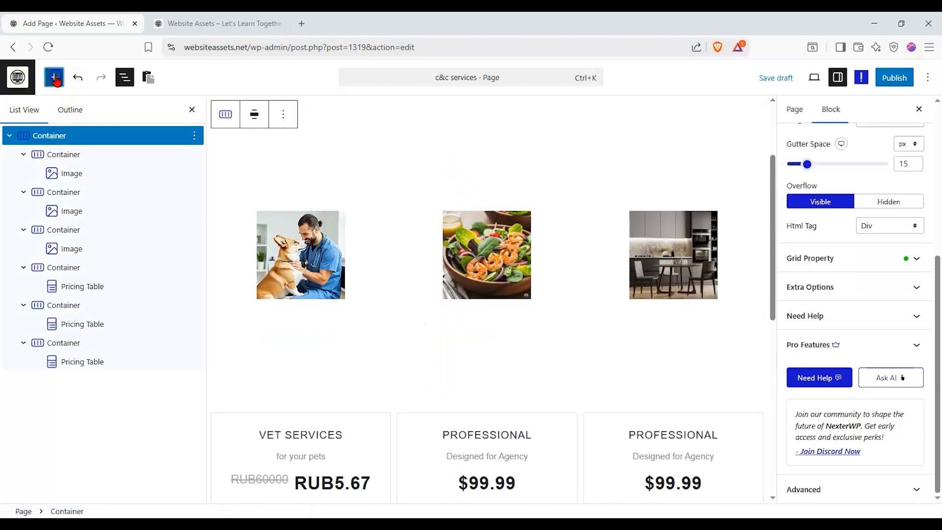
{"action": "scroll", "coordinate": [399, 233], "scroll_direction": "up", "scroll_amount": 3}
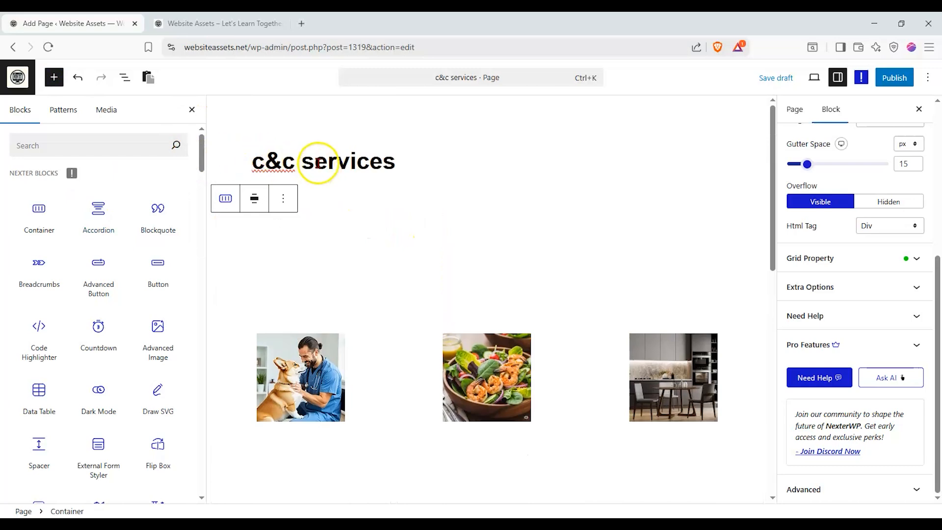
{"action": "left_click", "coordinate": [89, 141]}
{"action": "type", "text": "h"}
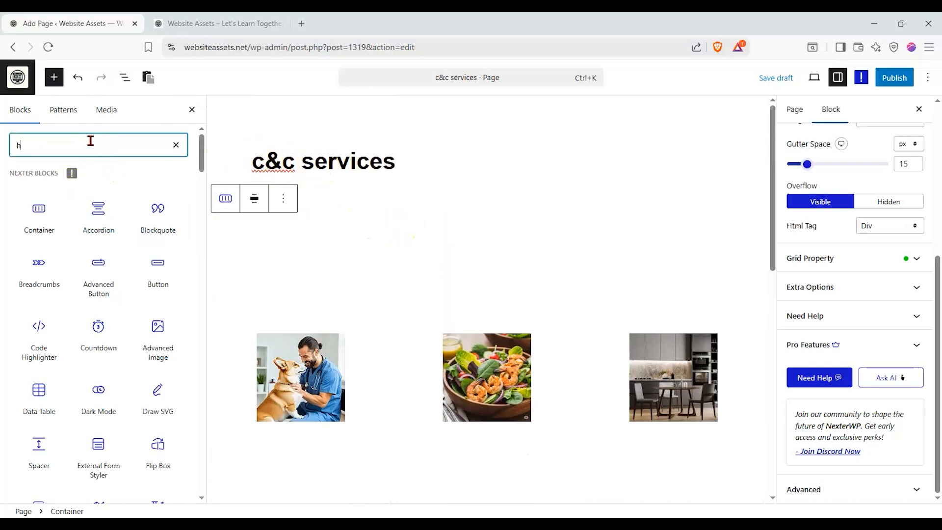
{"action": "type", "text": "ead"}
{"action": "left_click_drag", "start_coordinate": [154, 200], "coordinate": [395, 219]}
Step: Centre the new heading and set its title tag to H1
{"action": "left_click", "coordinate": [831, 226]}
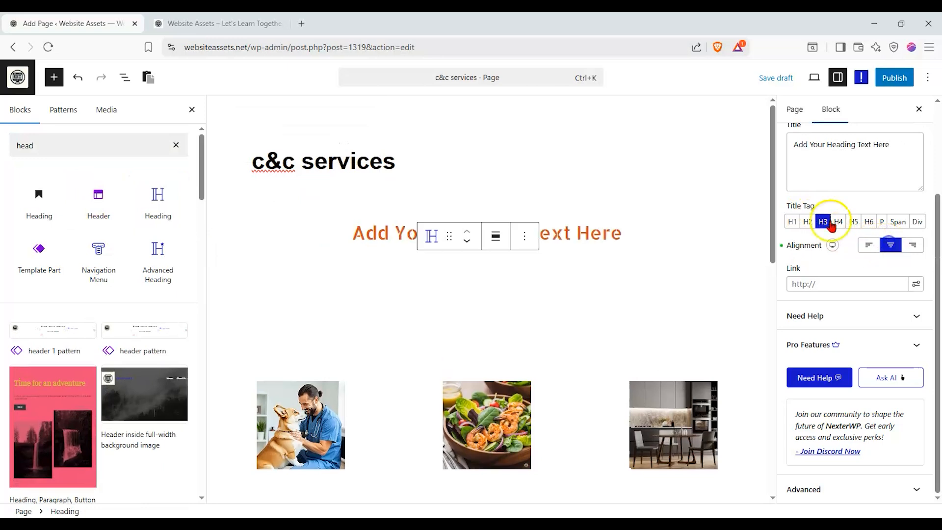
{"action": "left_click", "coordinate": [789, 220]}
{"action": "left_click", "coordinate": [798, 219]}
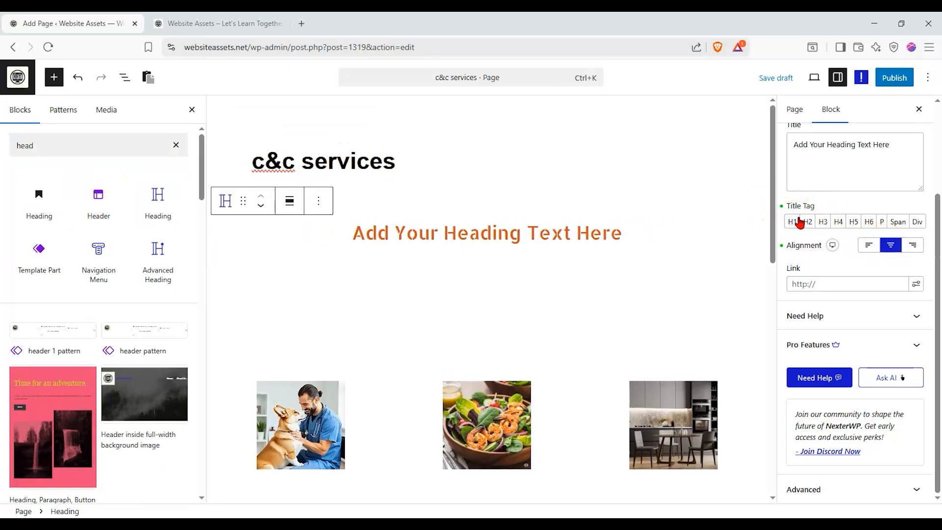
{"action": "left_click", "coordinate": [807, 223]}
{"action": "left_click", "coordinate": [794, 222]}
Step: Replace the heading's placeholder text with "OUR SERVICES"
{"action": "scroll", "coordinate": [908, 238], "scroll_direction": "up", "scroll_amount": 3}
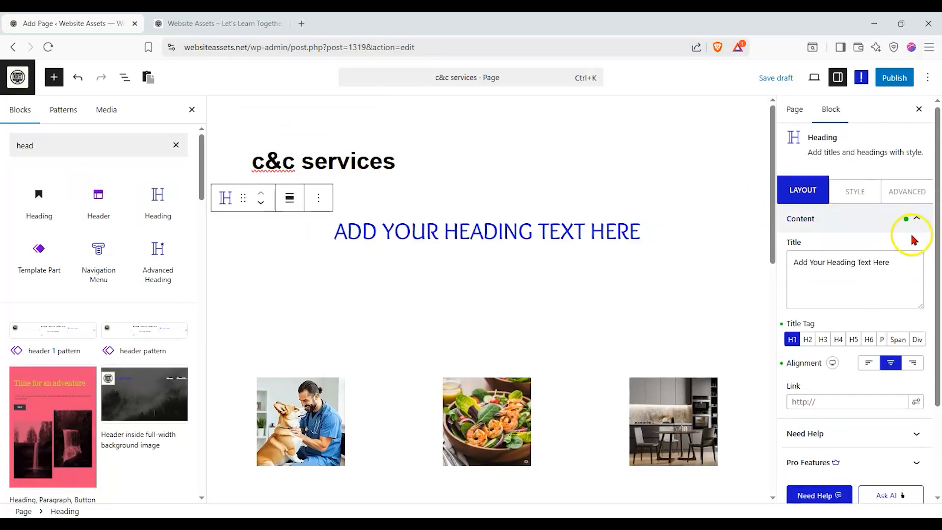
{"action": "left_click", "coordinate": [595, 244]}
{"action": "type", "text": "OUR SERVICES"}
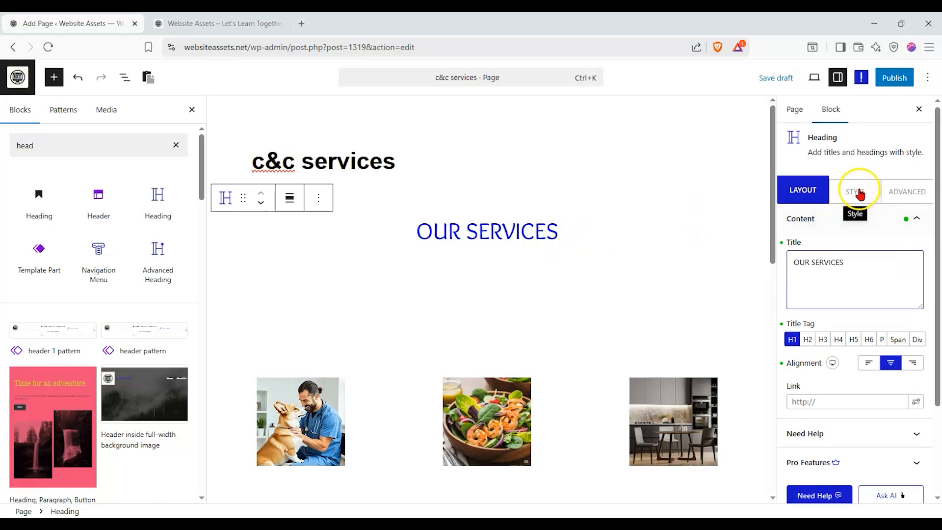
Step: Style the heading with the dark navy colour from the global palette and the Times New Roman font family
{"action": "left_click", "coordinate": [859, 194]}
{"action": "left_click", "coordinate": [918, 244]}
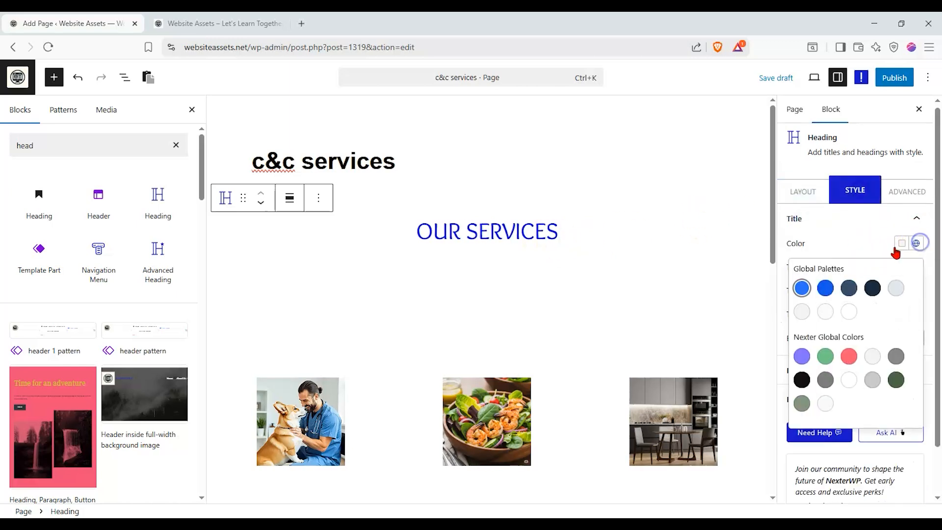
{"action": "left_click", "coordinate": [873, 288]}
{"action": "left_click", "coordinate": [903, 267]}
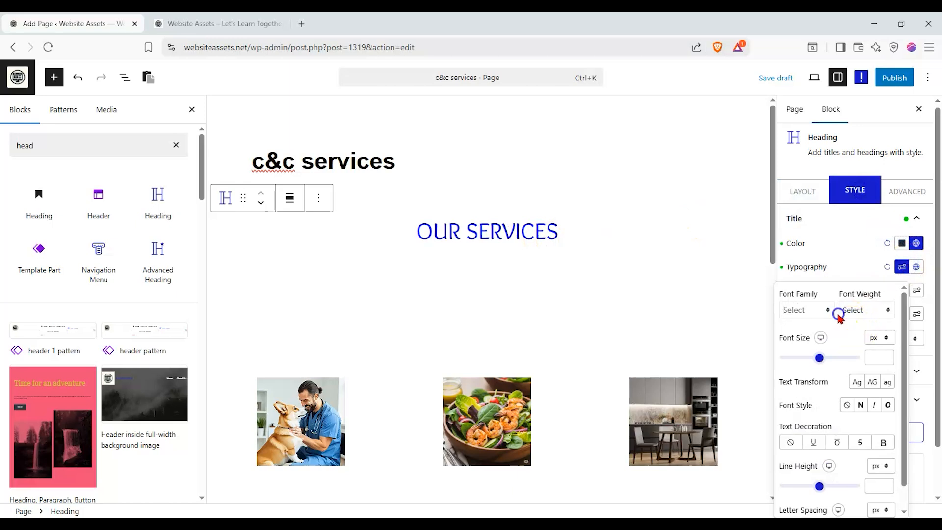
{"action": "left_click", "coordinate": [822, 310]}
{"action": "scroll", "coordinate": [817, 387], "scroll_direction": "down", "scroll_amount": 3}
{"action": "left_click", "coordinate": [828, 349]}
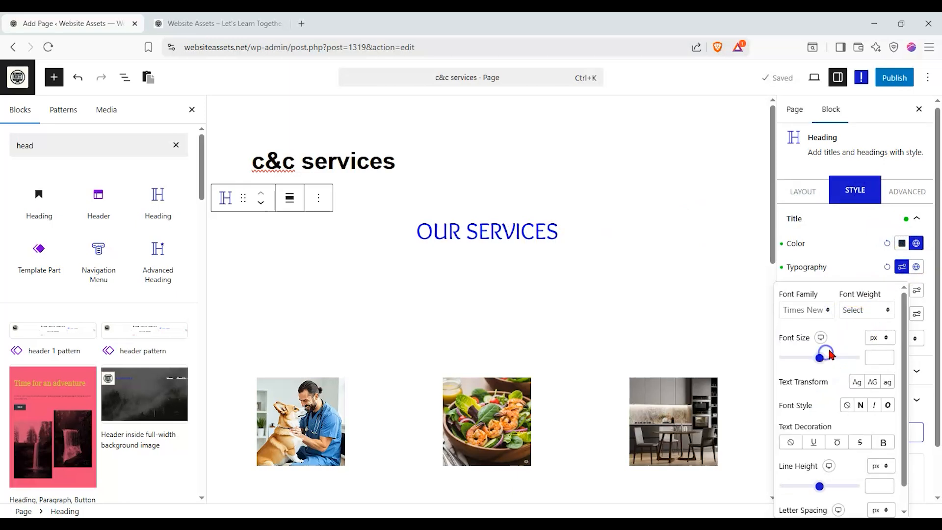
{"action": "left_click", "coordinate": [842, 268]}
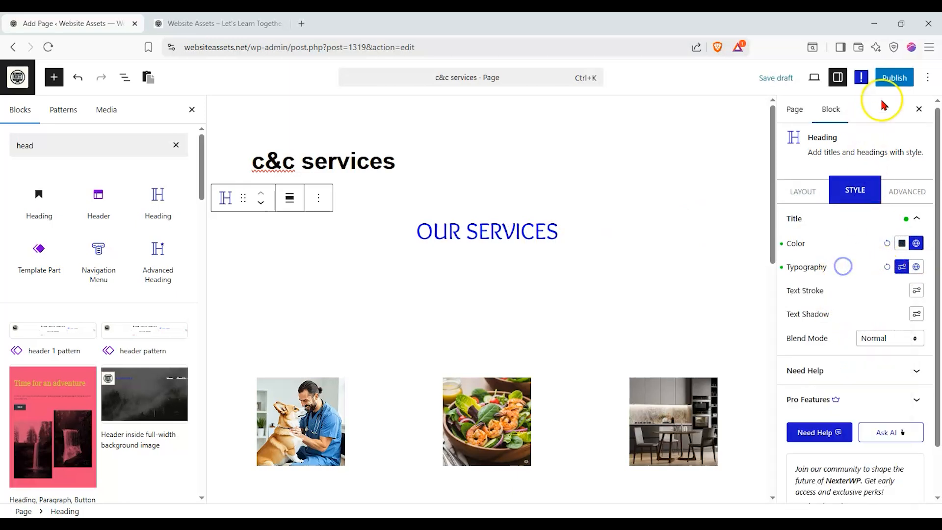
Step: Publish the c&c services page and open its live version
{"action": "left_click", "coordinate": [895, 79]}
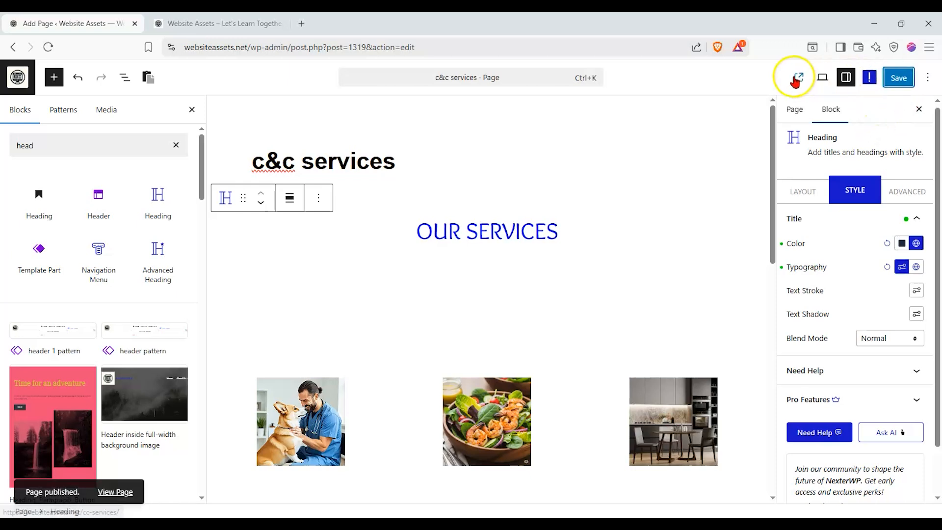
{"action": "left_click", "coordinate": [787, 77]}
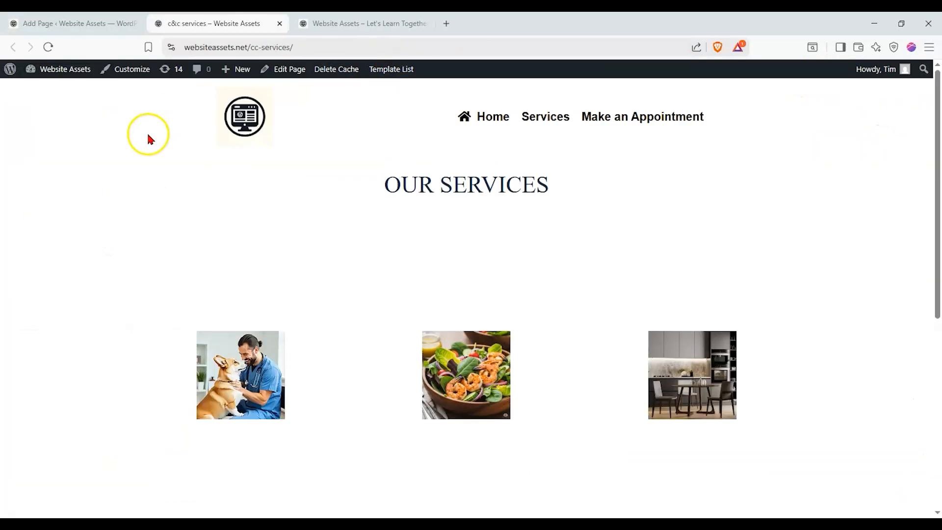
Step: Examine the live services page's heading, thumbnail images and pricing tables
{"action": "scroll", "coordinate": [147, 137], "scroll_direction": "down", "scroll_amount": 5}
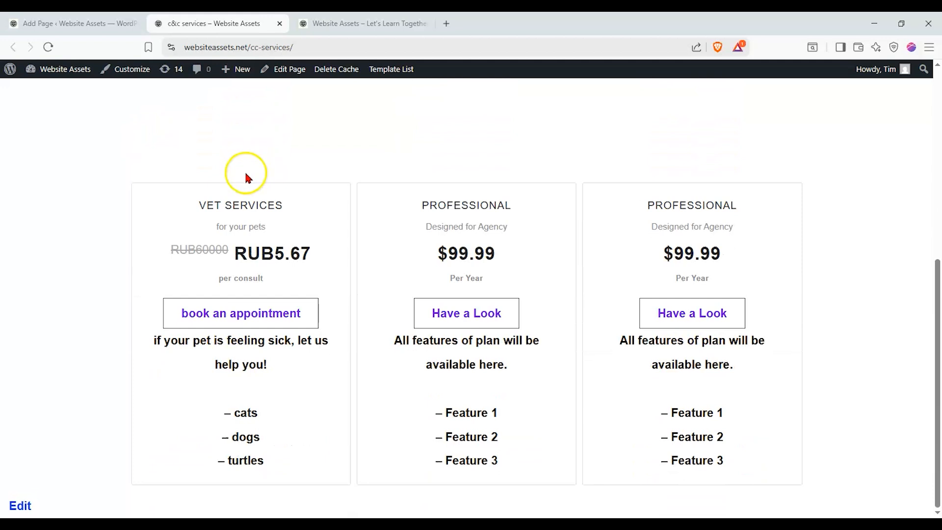
{"action": "scroll", "coordinate": [232, 294], "scroll_direction": "up", "scroll_amount": 5}
{"action": "scroll", "coordinate": [232, 275], "scroll_direction": "down", "scroll_amount": 4}
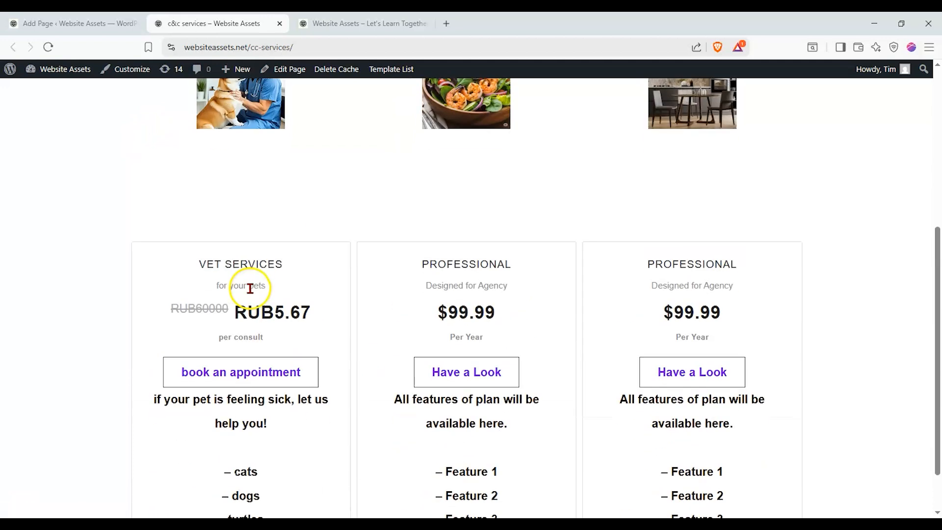
{"action": "scroll", "coordinate": [326, 284], "scroll_direction": "up", "scroll_amount": 1}
{"action": "scroll", "coordinate": [304, 295], "scroll_direction": "down", "scroll_amount": 2}
{"action": "scroll", "coordinate": [294, 235], "scroll_direction": "up", "scroll_amount": 3}
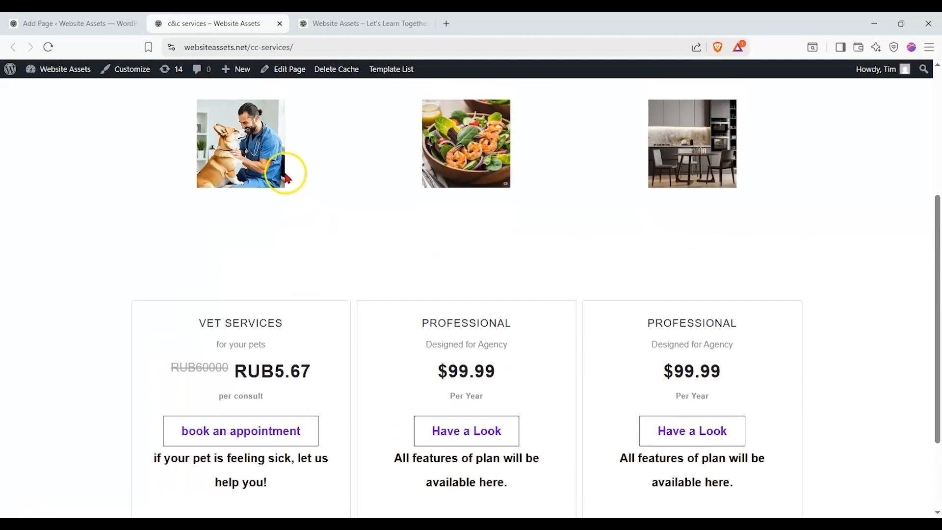
{"action": "scroll", "coordinate": [521, 290], "scroll_direction": "up", "scroll_amount": 3}
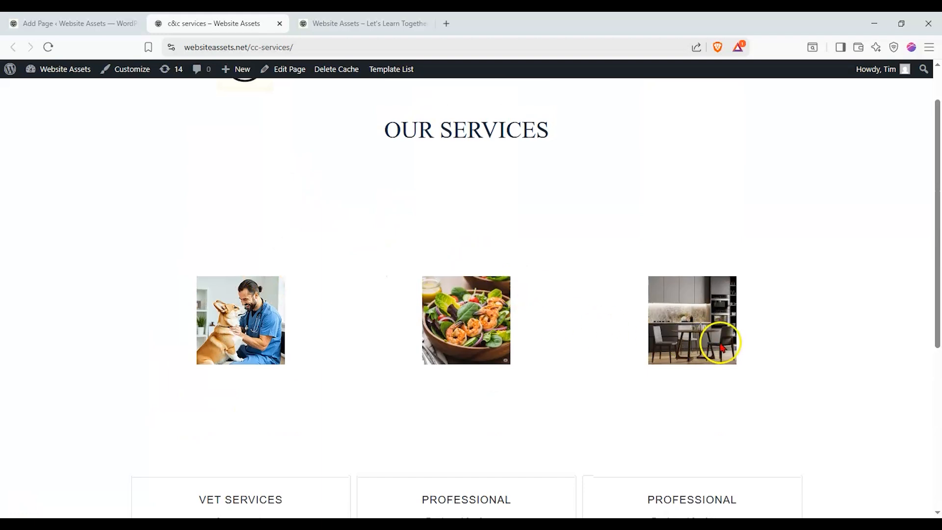
{"action": "scroll", "coordinate": [687, 338], "scroll_direction": "down", "scroll_amount": 5}
{"action": "scroll", "coordinate": [638, 319], "scroll_direction": "up", "scroll_amount": 6}
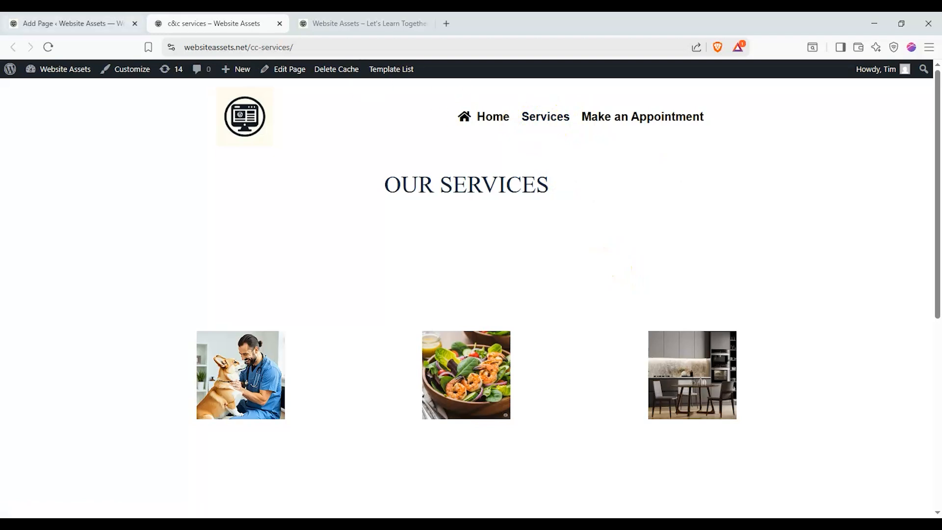
Step: Leave the page editor and open the c&c header 1 template from the Nexter theme builder for editing
{"action": "left_click", "coordinate": [73, 23]}
{"action": "left_click", "coordinate": [17, 77]}
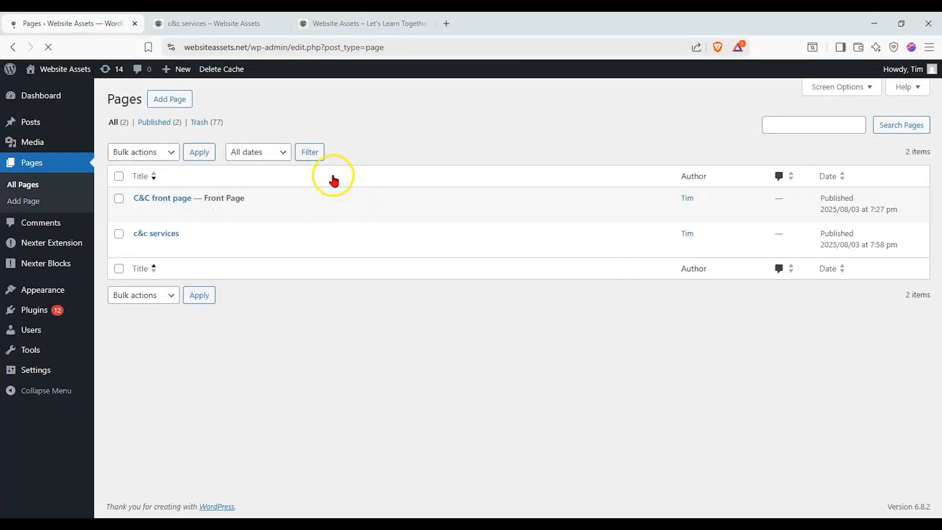
{"action": "mouse_move", "coordinate": [79, 242]}
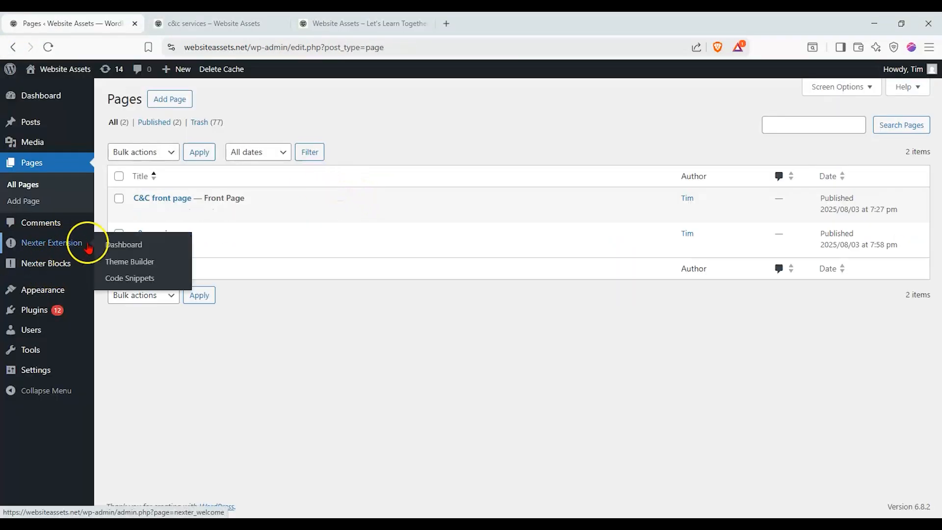
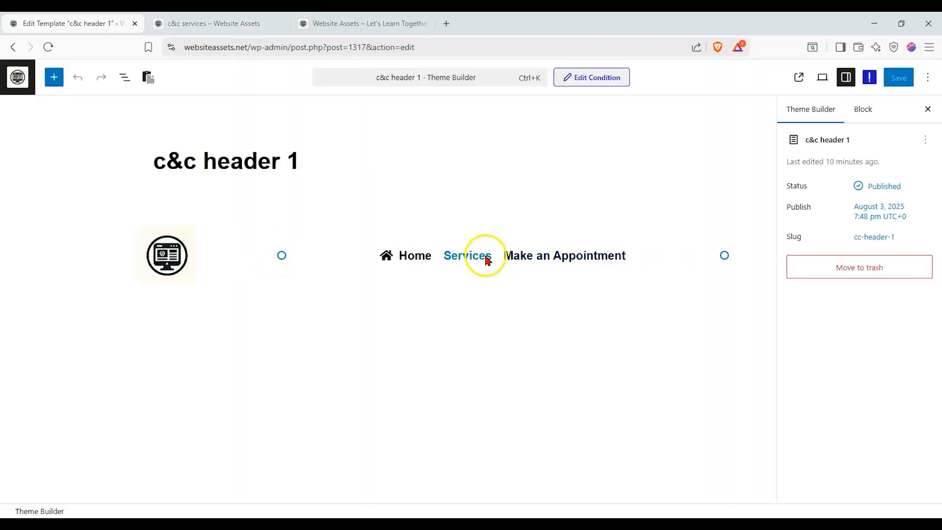
Step: Link the header navigation menu's Services item to the c&c services page
{"action": "left_click", "coordinate": [487, 259]}
{"action": "left_click", "coordinate": [822, 390]}
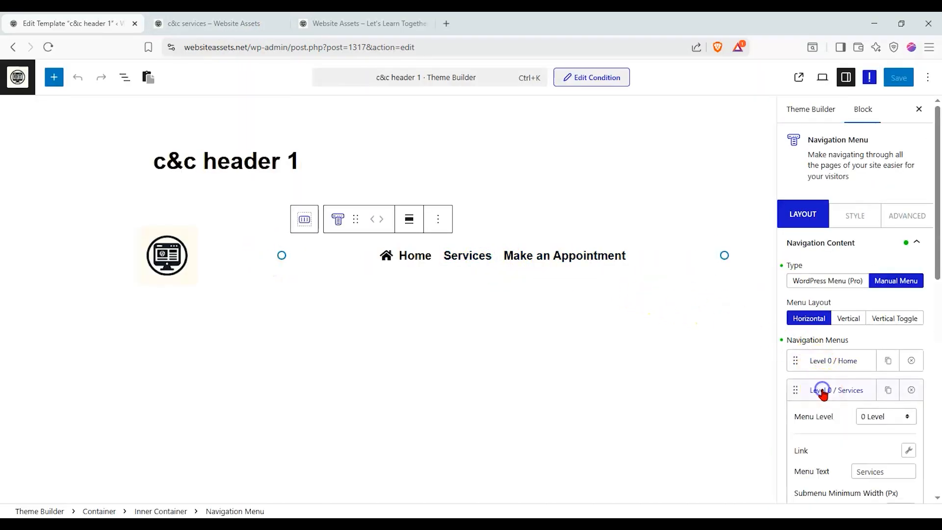
{"action": "scroll", "coordinate": [878, 412], "scroll_direction": "down", "scroll_amount": 1}
{"action": "left_click", "coordinate": [907, 392]}
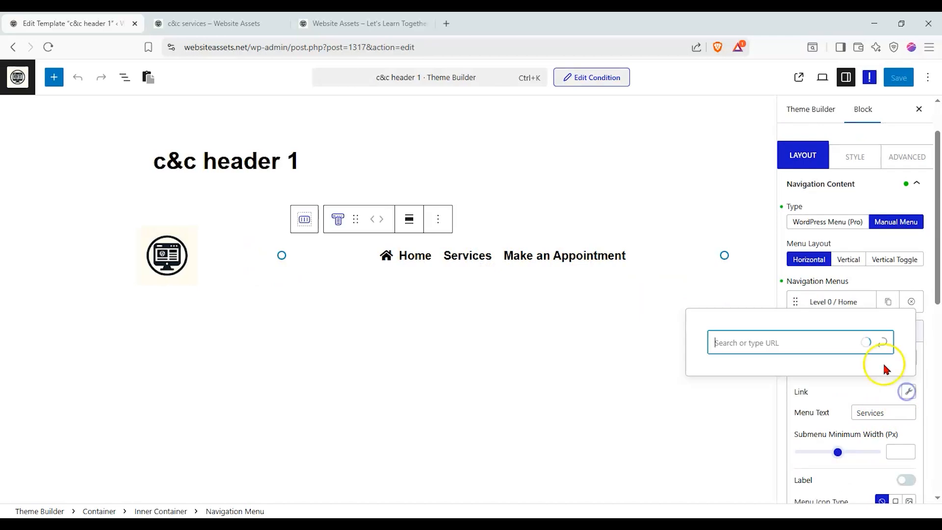
{"action": "type", "text": "serv"}
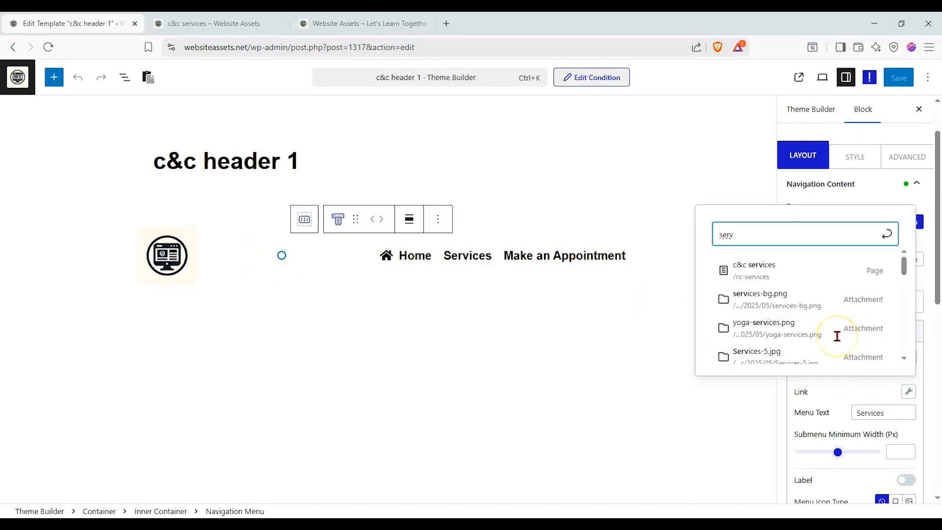
{"action": "left_click", "coordinate": [816, 274]}
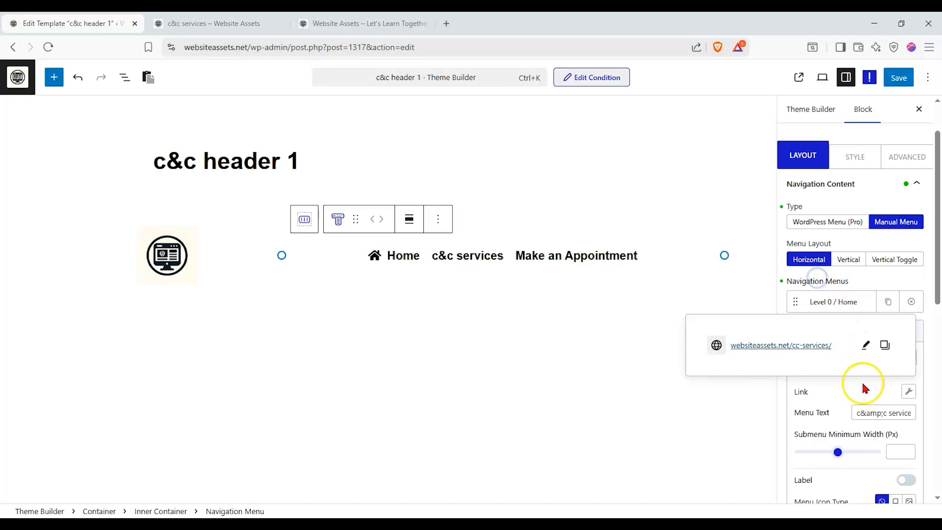
Step: Rename the linked menu item as "Our Services" and save the header template
{"action": "triple_click", "coordinate": [857, 414]}
{"action": "type", "text": "Our "}
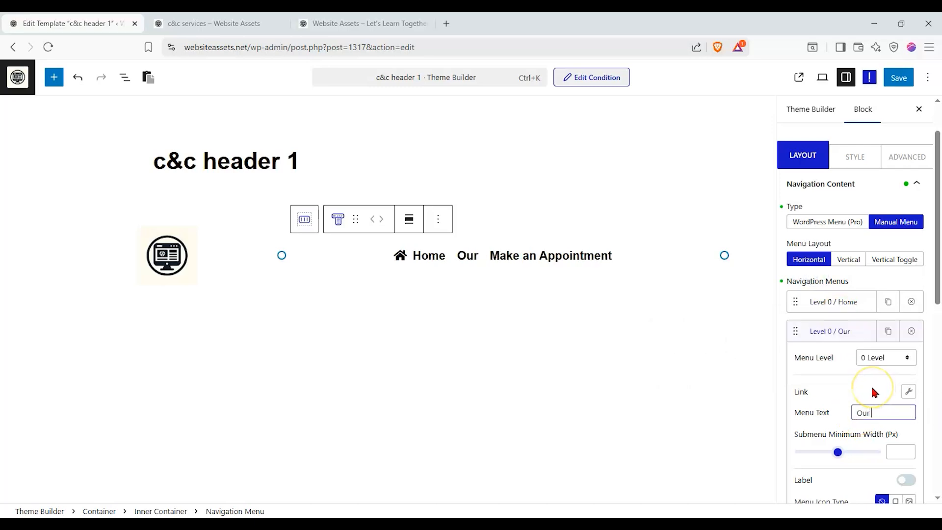
{"action": "type", "text": "Services"}
{"action": "left_click", "coordinate": [899, 77]}
Step: Check the live site's home page and follow the Our Services header link to the services page
{"action": "key", "text": "ctrl+Tab"}
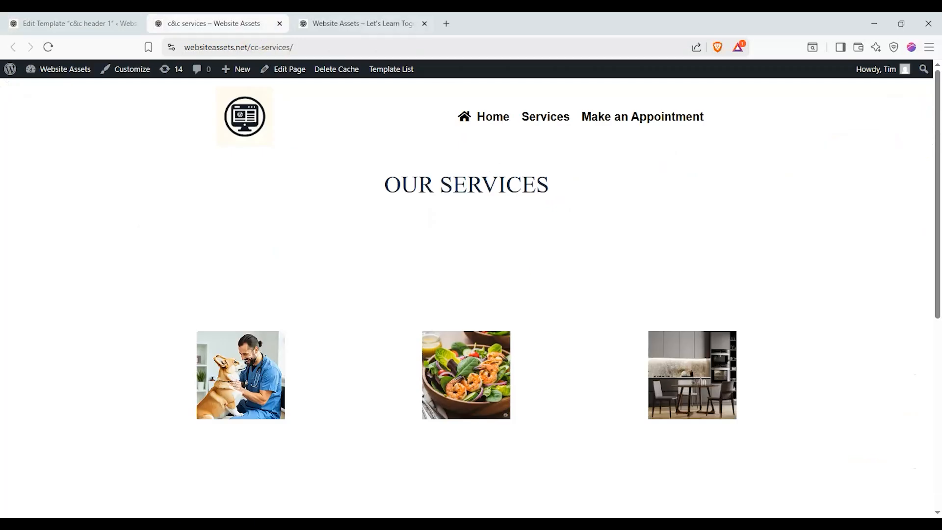
{"action": "left_click", "coordinate": [269, 132]}
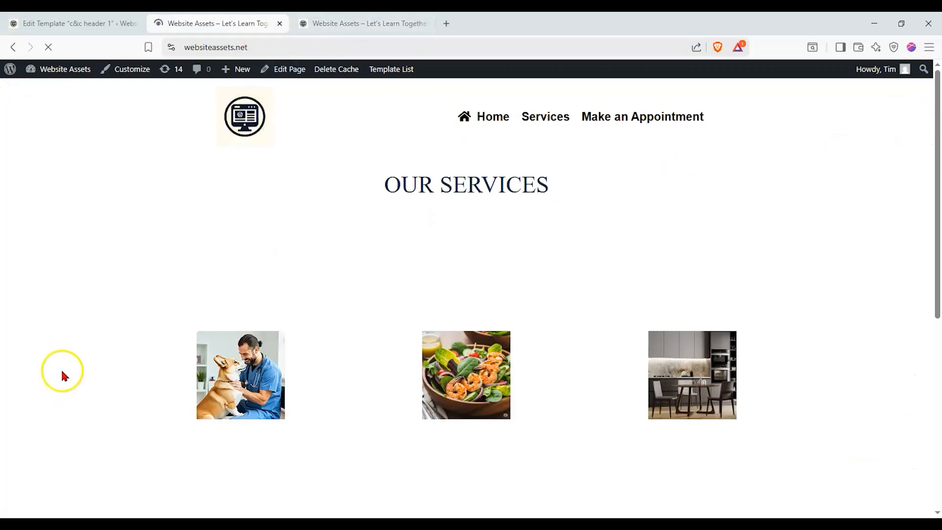
{"action": "scroll", "coordinate": [64, 344], "scroll_direction": "down", "scroll_amount": 8}
{"action": "scroll", "coordinate": [64, 343], "scroll_direction": "up", "scroll_amount": 8}
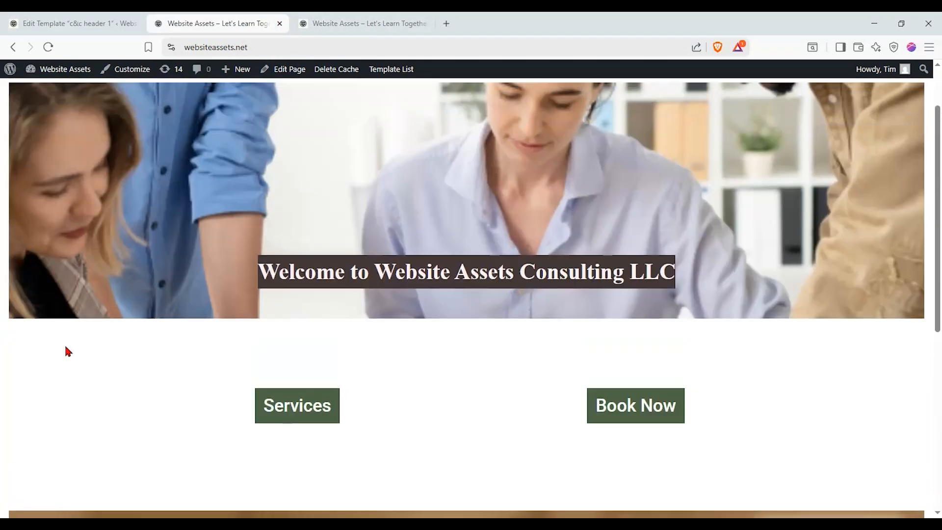
{"action": "left_click", "coordinate": [534, 116]}
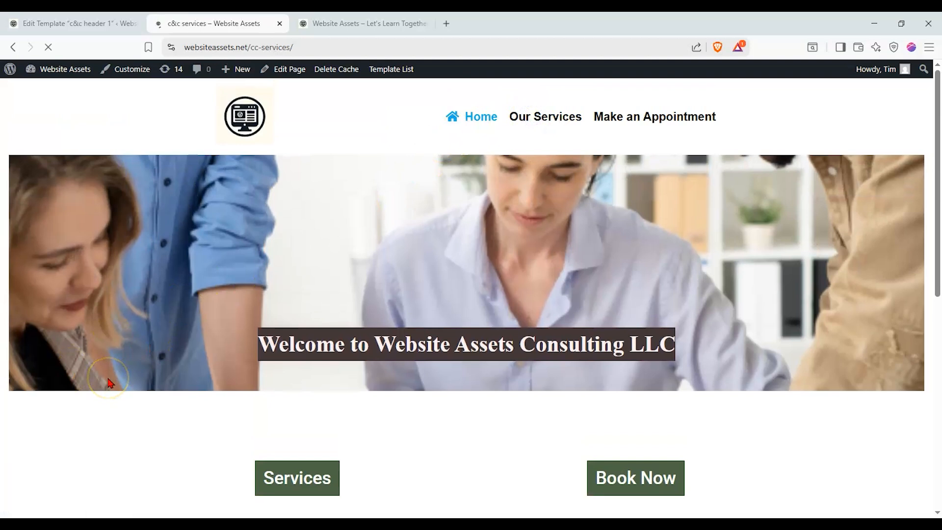
{"action": "scroll", "coordinate": [413, 294], "scroll_direction": "down", "scroll_amount": 5}
{"action": "scroll", "coordinate": [401, 309], "scroll_direction": "up", "scroll_amount": 5}
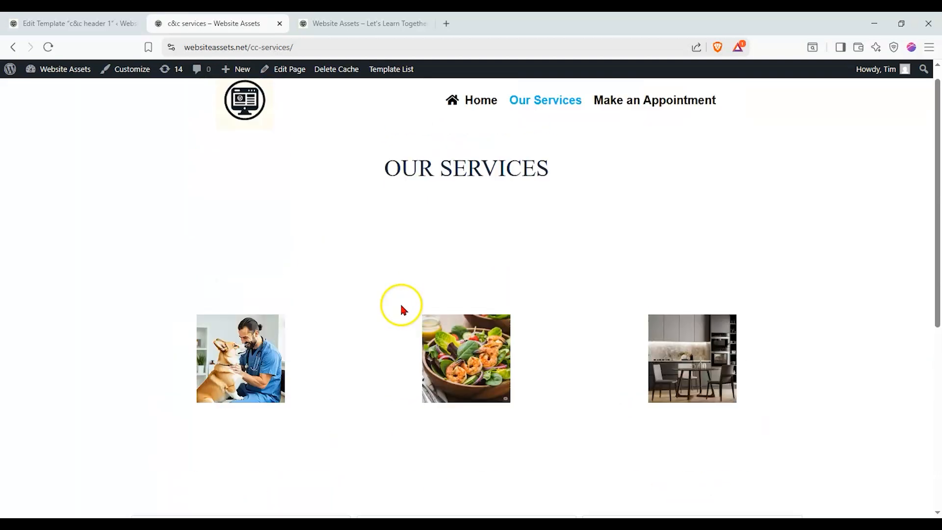
Step: Return to the live site's home page and look at its Services and Book Now buttons
{"action": "scroll", "coordinate": [401, 309], "scroll_direction": "up", "scroll_amount": 1}
{"action": "left_click", "coordinate": [470, 113]}
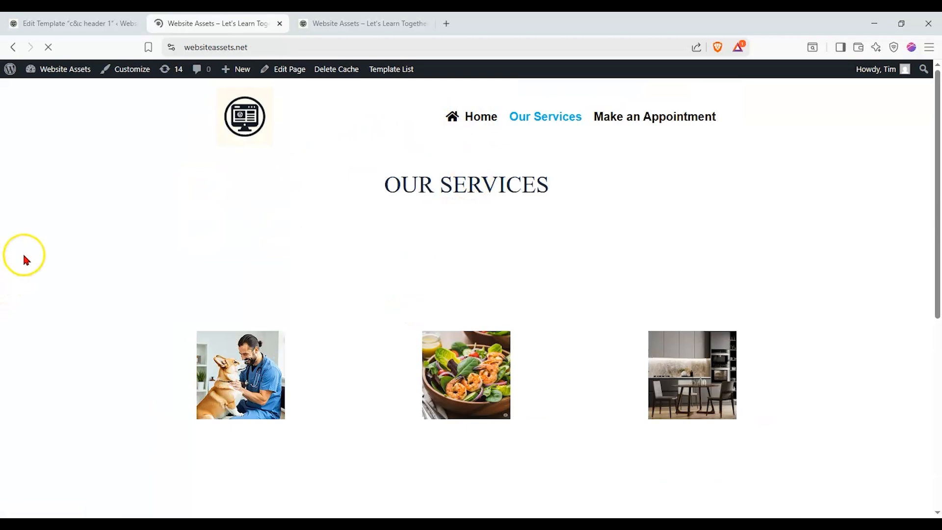
{"action": "scroll", "coordinate": [23, 259], "scroll_direction": "down", "scroll_amount": 5}
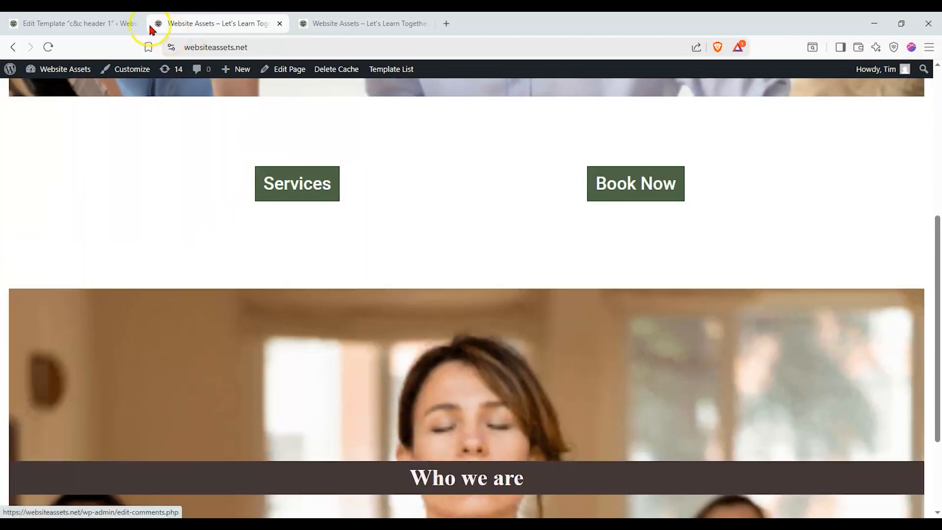
Step: Open the c&c home 1 template from the theme builder for editing and show its Services button's link options
{"action": "left_click", "coordinate": [114, 26]}
{"action": "left_click", "coordinate": [14, 47]}
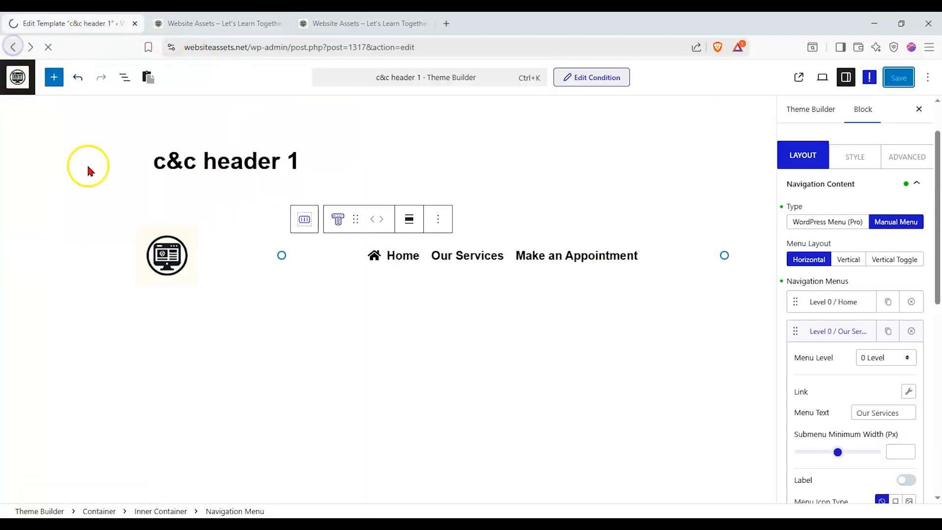
{"action": "left_click", "coordinate": [139, 308]}
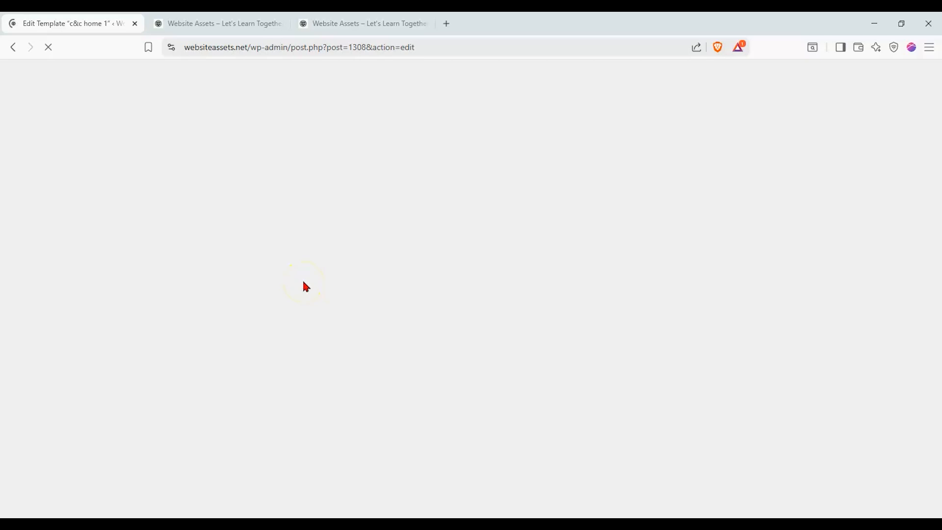
{"action": "scroll", "coordinate": [295, 301], "scroll_direction": "down", "scroll_amount": 5}
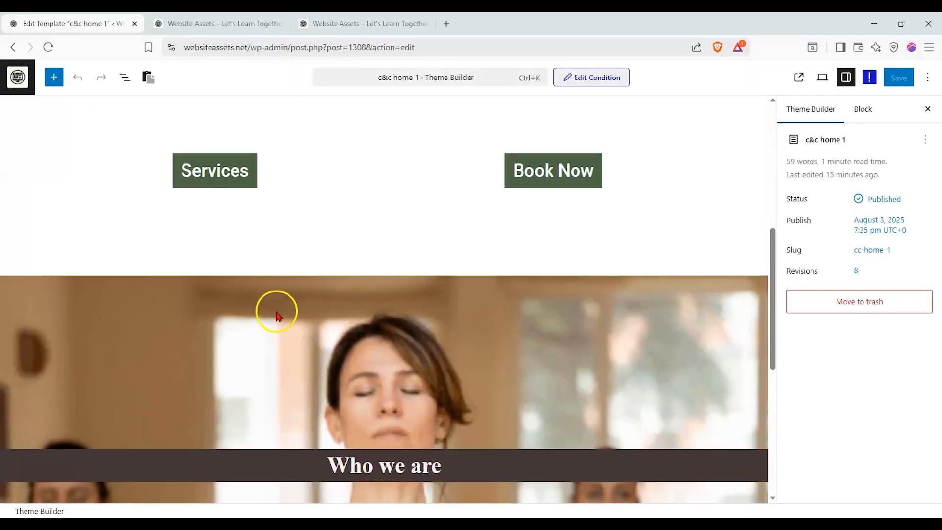
{"action": "left_click", "coordinate": [247, 179]}
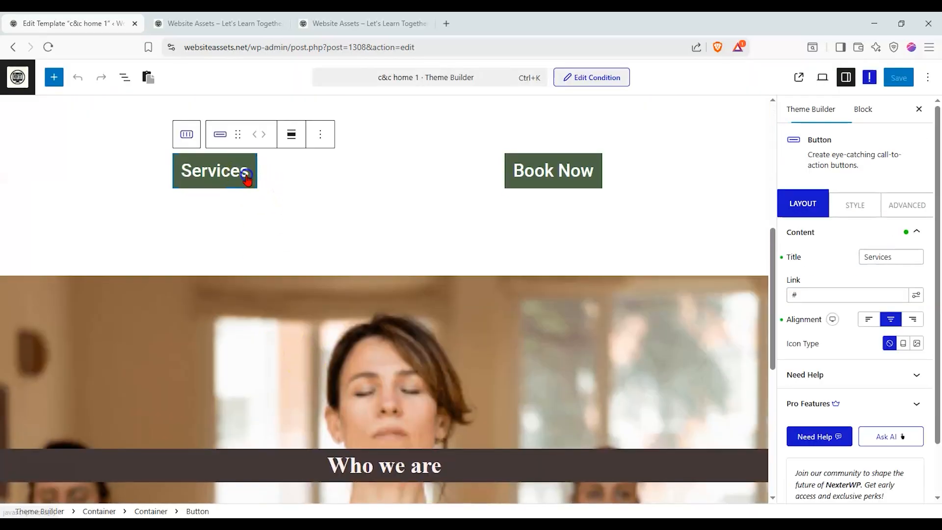
{"action": "left_click", "coordinate": [801, 203]}
{"action": "left_click", "coordinate": [914, 295]}
Step: Try to link the Services button by entering "services" as its link
{"action": "left_click_drag", "start_coordinate": [864, 296], "coordinate": [618, 300]}
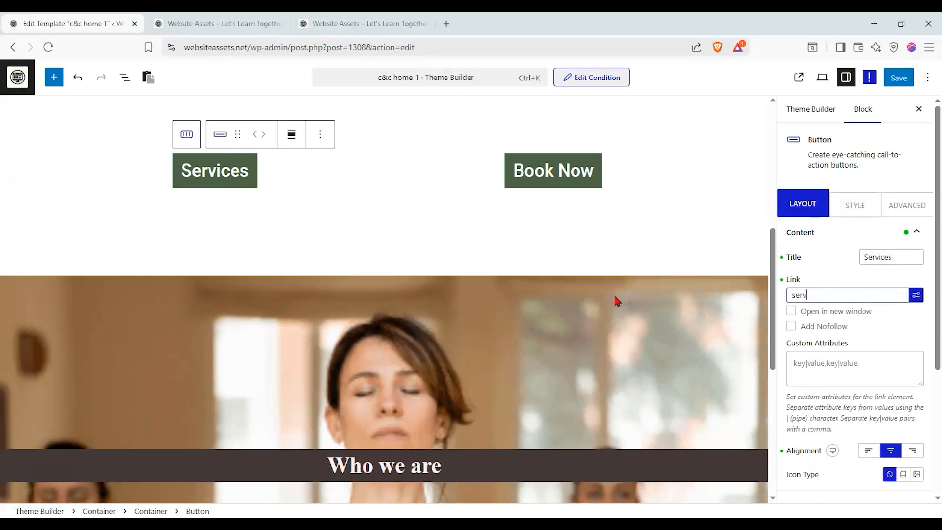
{"action": "type", "text": "services"}
{"action": "left_click", "coordinate": [913, 294]}
{"action": "left_click", "coordinate": [913, 293]}
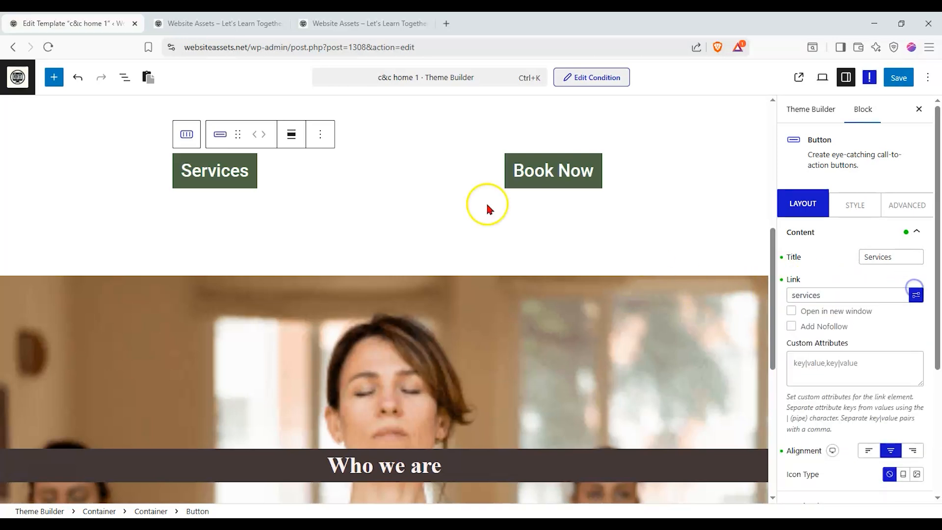
Step: Open the Our Services page on the live site and copy its address, websiteassets.net/cc-services/
{"action": "left_click", "coordinate": [363, 24]}
{"action": "left_click", "coordinate": [558, 116]}
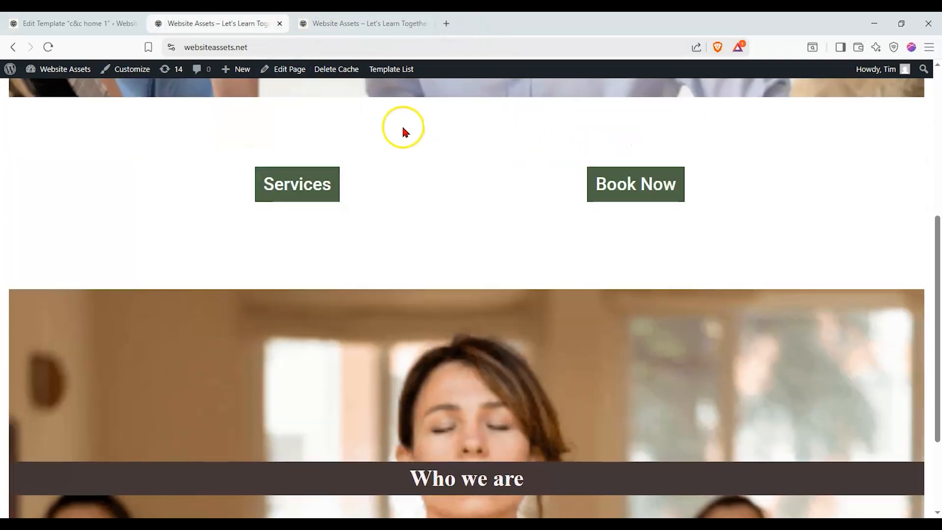
{"action": "scroll", "coordinate": [491, 147], "scroll_direction": "up", "scroll_amount": 2}
{"action": "scroll", "coordinate": [512, 153], "scroll_direction": "down", "scroll_amount": 1}
{"action": "left_click", "coordinate": [521, 103]}
{"action": "scroll", "coordinate": [513, 107], "scroll_direction": "up", "scroll_amount": 5}
{"action": "left_click", "coordinate": [559, 117]}
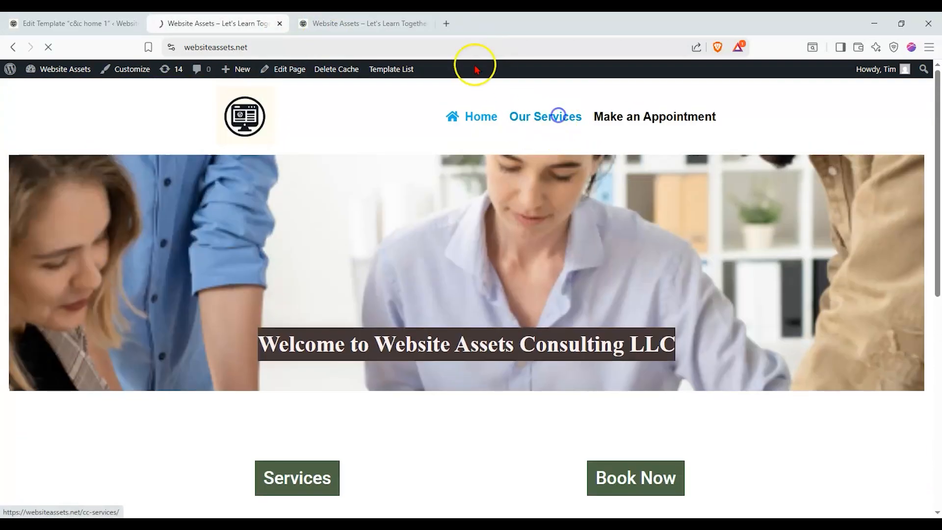
{"action": "left_click", "coordinate": [426, 23]}
{"action": "left_click", "coordinate": [351, 46]}
{"action": "key", "text": "ctrl+c"}
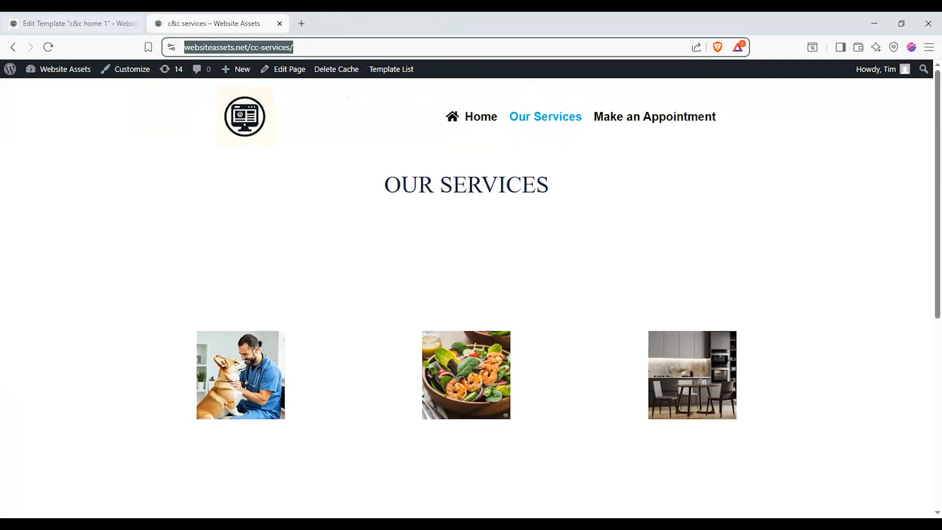
Step: Set the Services button's link to the copied cc-services page address and save the home template
{"action": "left_click", "coordinate": [36, 25]}
{"action": "triple_click", "coordinate": [831, 296]}
{"action": "key", "text": "ctrl+v"}
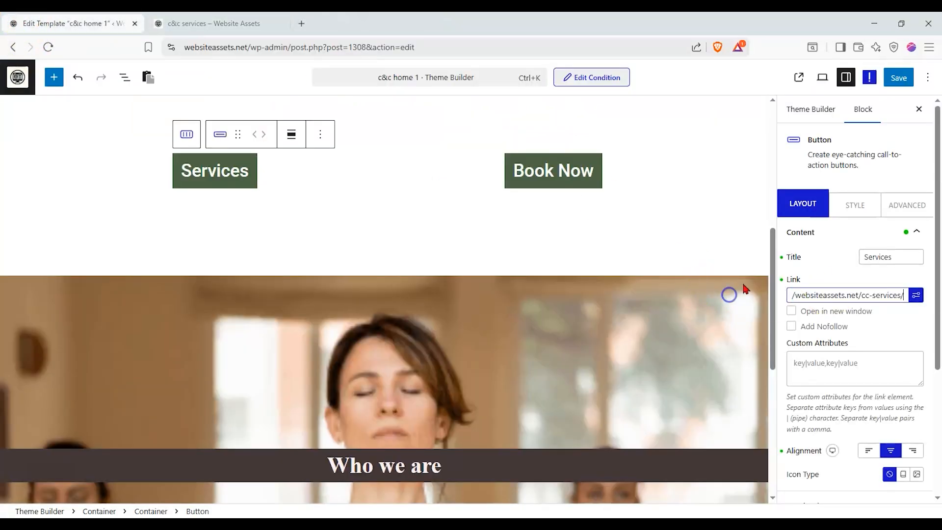
{"action": "left_click", "coordinate": [894, 83]}
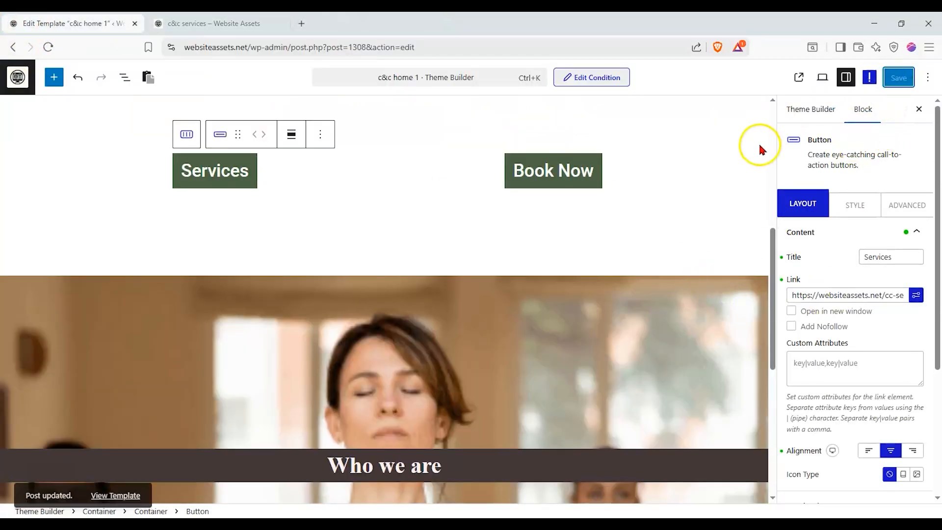
Step: Test the Services button on the live home page, look through the services page, and return to the home page
{"action": "left_click", "coordinate": [236, 24]}
{"action": "left_click", "coordinate": [56, 45]}
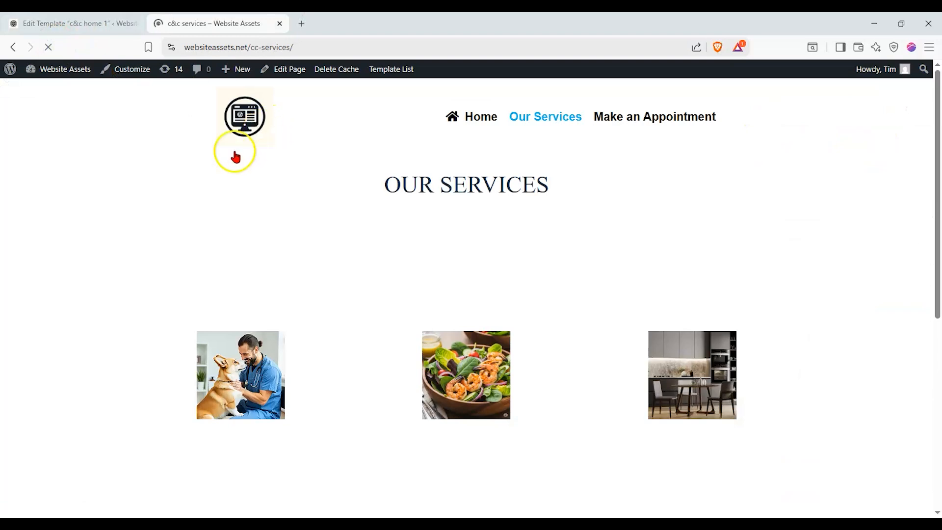
{"action": "left_click", "coordinate": [441, 129]}
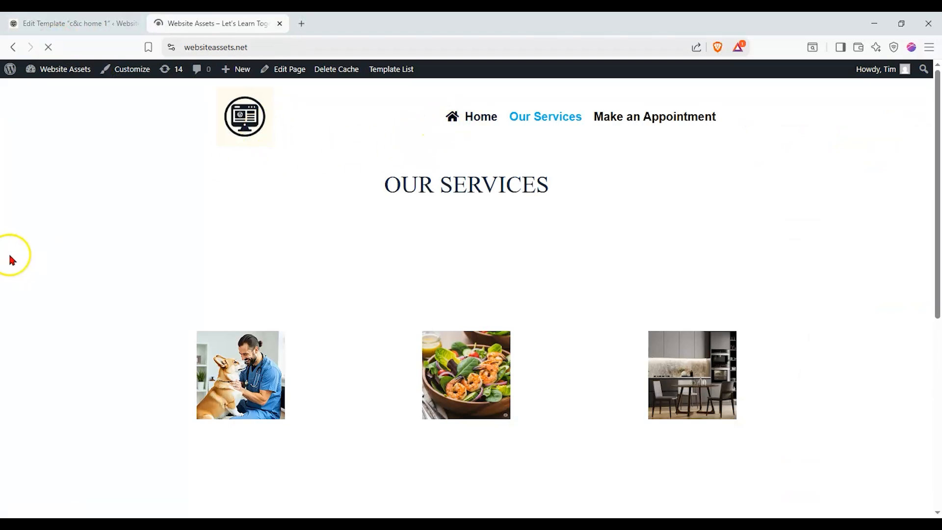
{"action": "scroll", "coordinate": [378, 280], "scroll_direction": "down", "scroll_amount": 5}
{"action": "left_click", "coordinate": [295, 238]}
{"action": "scroll", "coordinate": [82, 240], "scroll_direction": "down", "scroll_amount": 5}
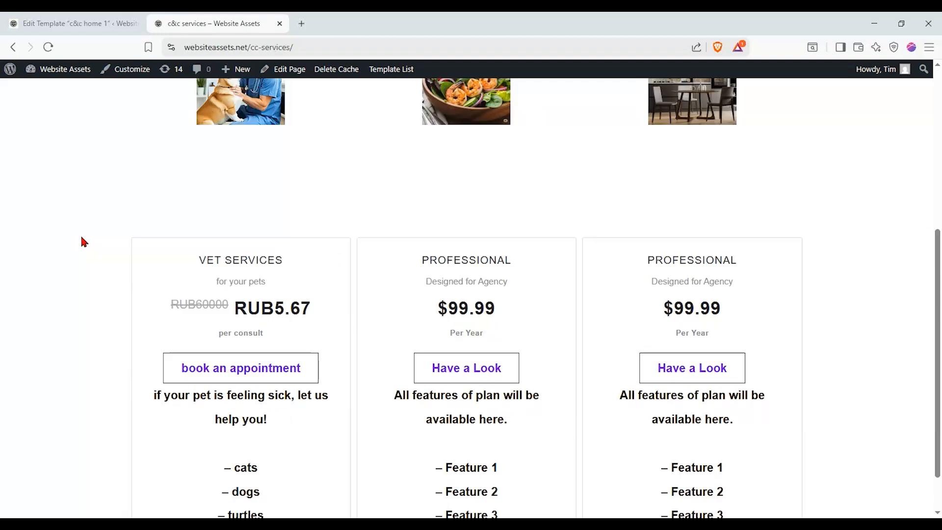
{"action": "scroll", "coordinate": [81, 238], "scroll_direction": "down", "scroll_amount": 1}
{"action": "scroll", "coordinate": [81, 237], "scroll_direction": "up", "scroll_amount": 6}
{"action": "scroll", "coordinate": [81, 240], "scroll_direction": "down", "scroll_amount": 1}
{"action": "scroll", "coordinate": [82, 240], "scroll_direction": "up", "scroll_amount": 1}
{"action": "left_click", "coordinate": [493, 117]}
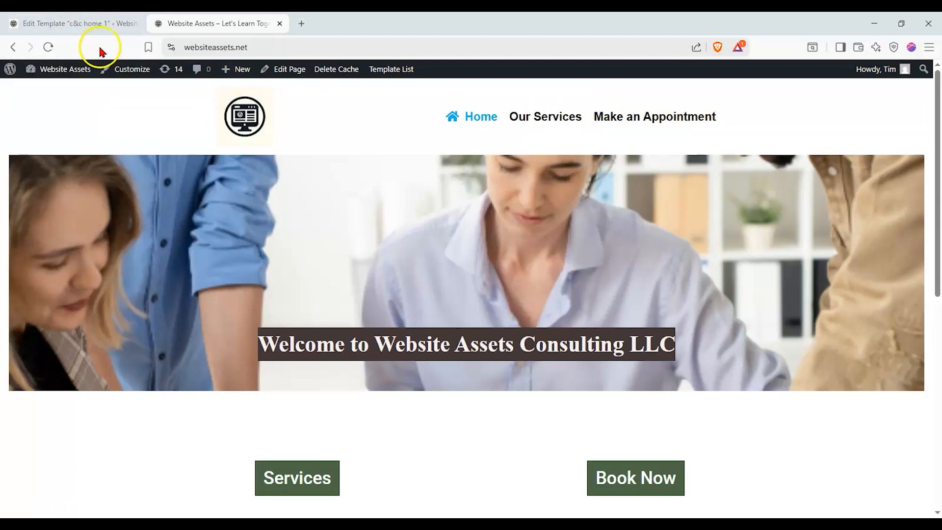
Step: Leave the home template and create a new page titled "c&c booking page"
{"action": "left_click", "coordinate": [97, 27]}
{"action": "left_click", "coordinate": [18, 82]}
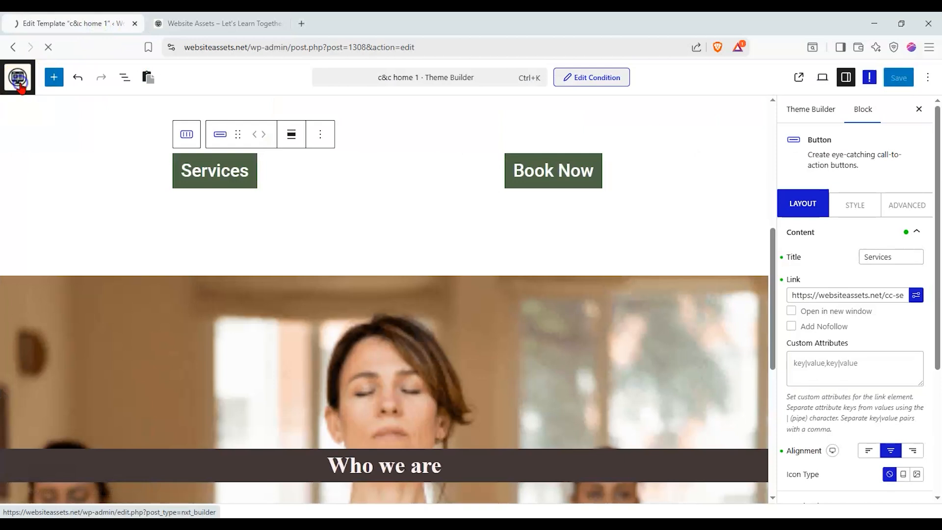
{"action": "mouse_move", "coordinate": [27, 93]}
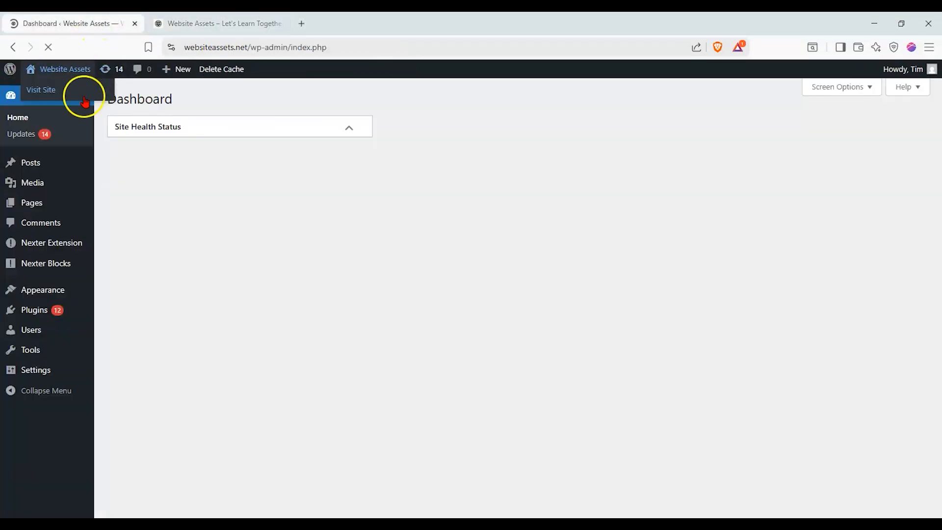
{"action": "mouse_move", "coordinate": [37, 201]}
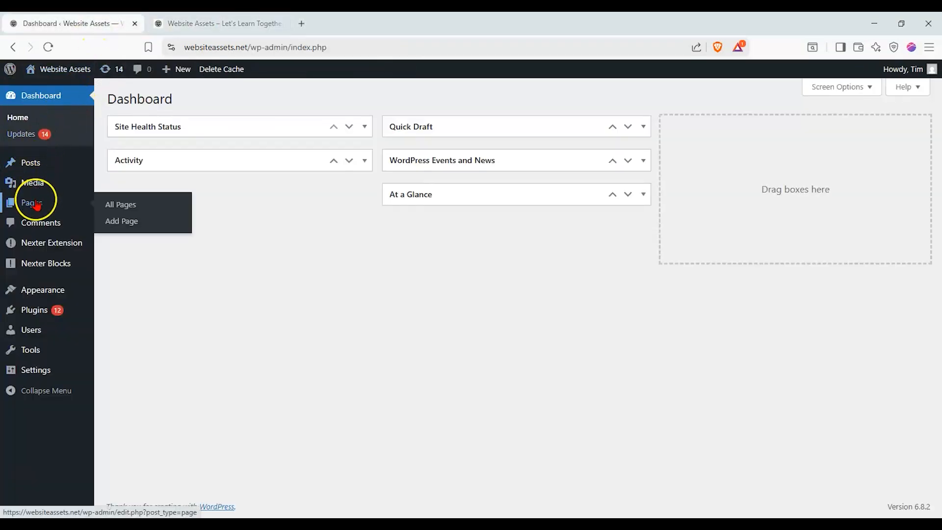
{"action": "left_click", "coordinate": [143, 220]}
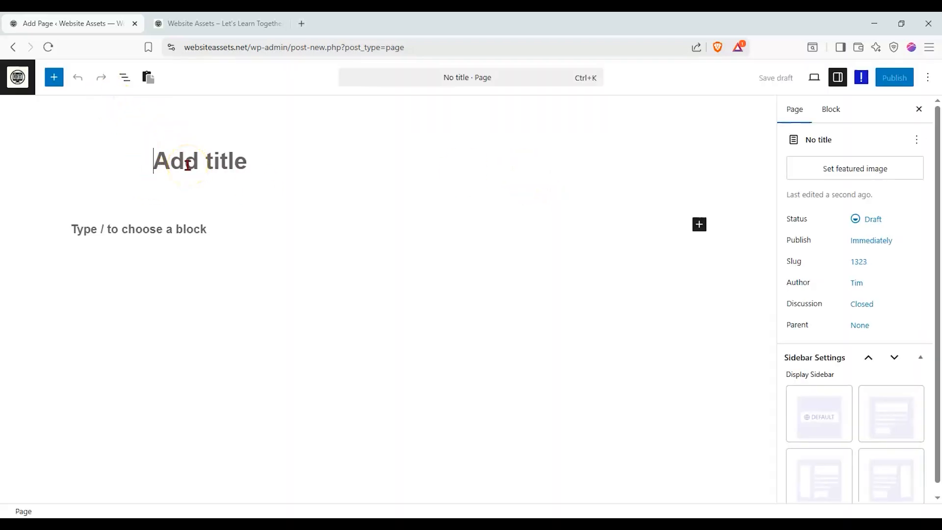
{"action": "type", "text": "c&c"}
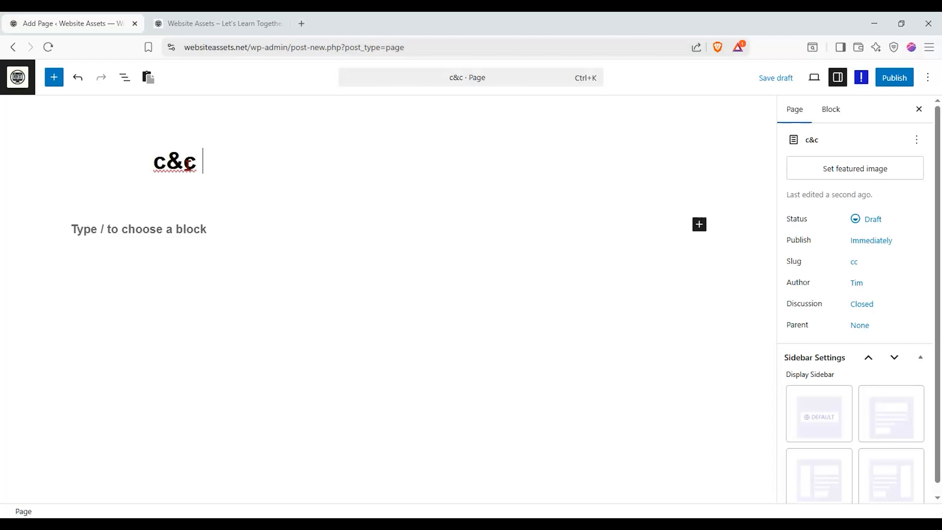
{"action": "type", "text": " booking page"}
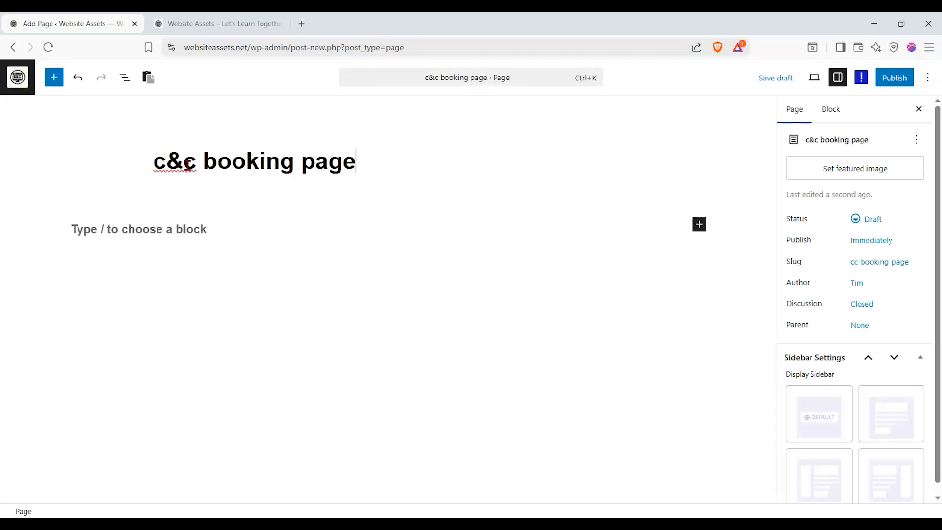
Step: Insert a Nexter Container block into the booking page
{"action": "left_click", "coordinate": [45, 79]}
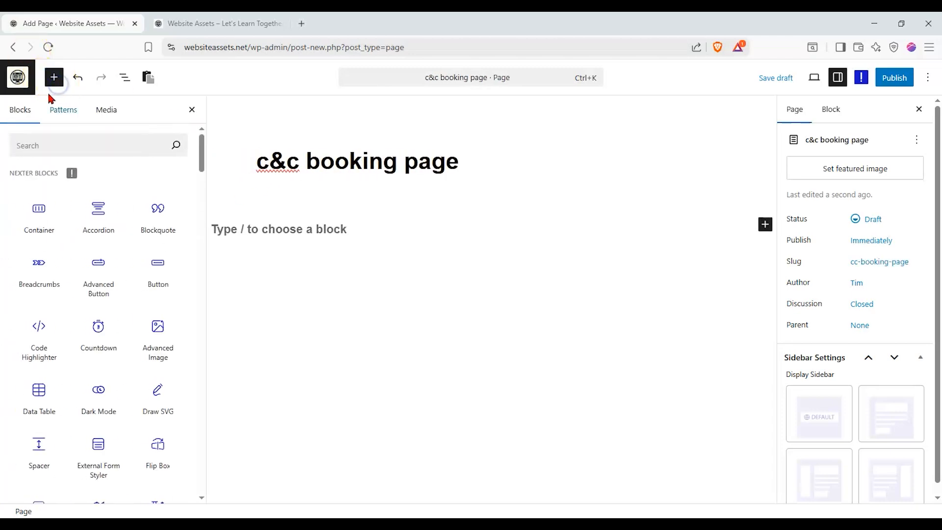
{"action": "left_click", "coordinate": [40, 211]}
{"action": "left_click", "coordinate": [457, 287]}
{"action": "left_click", "coordinate": [306, 292]}
Step: Place a centred Button block titled "Link to Google Forms" inside the container
{"action": "left_click_drag", "start_coordinate": [160, 264], "coordinate": [511, 228]}
{"action": "left_click", "coordinate": [842, 289]}
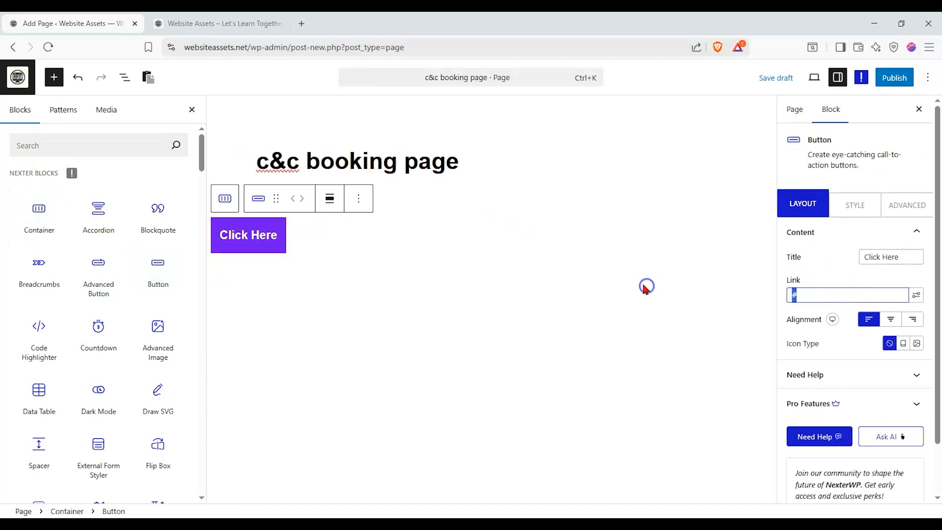
{"action": "triple_click", "coordinate": [913, 257]}
{"action": "type", "text": "Link "}
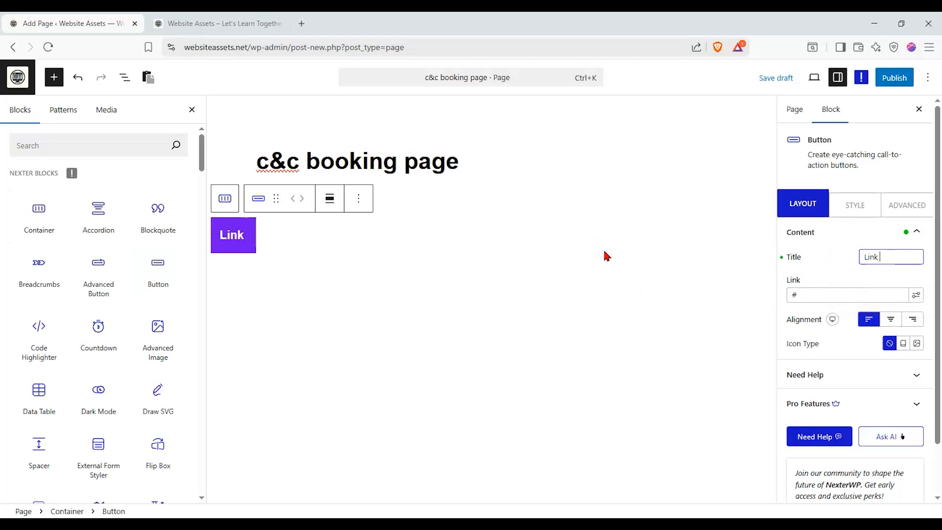
{"action": "type", "text": "to Google Forms"}
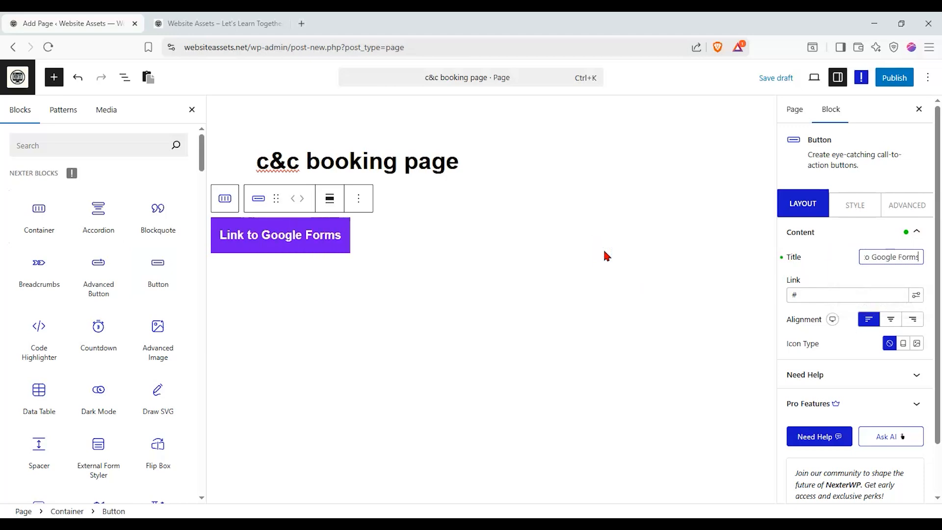
{"action": "left_click_drag", "start_coordinate": [879, 294], "coordinate": [718, 286]}
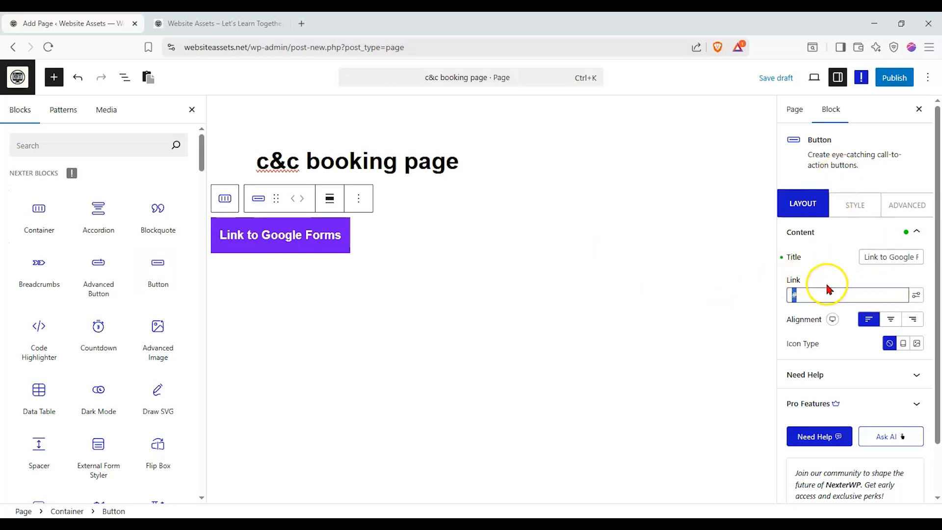
{"action": "left_click", "coordinate": [890, 318]}
Step: Publish the booking page and check it on the live site
{"action": "left_click", "coordinate": [894, 77]}
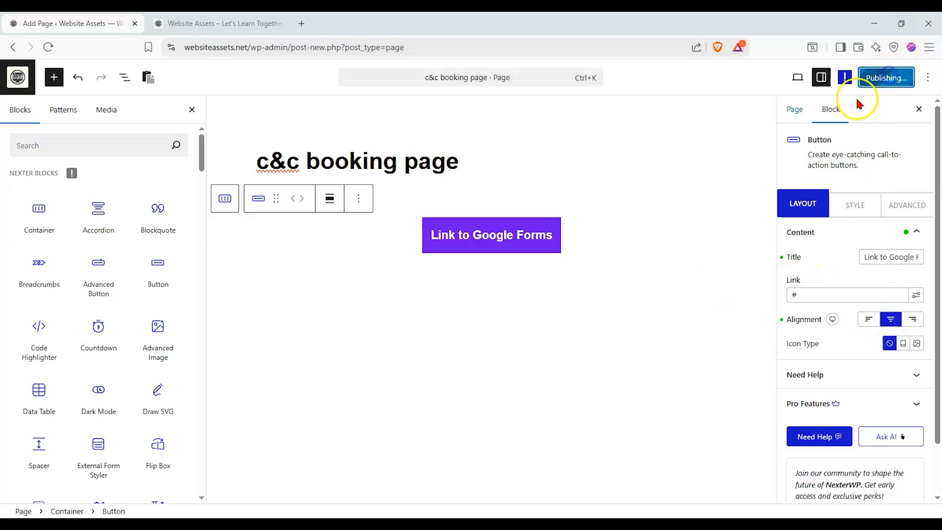
{"action": "left_click", "coordinate": [173, 27]}
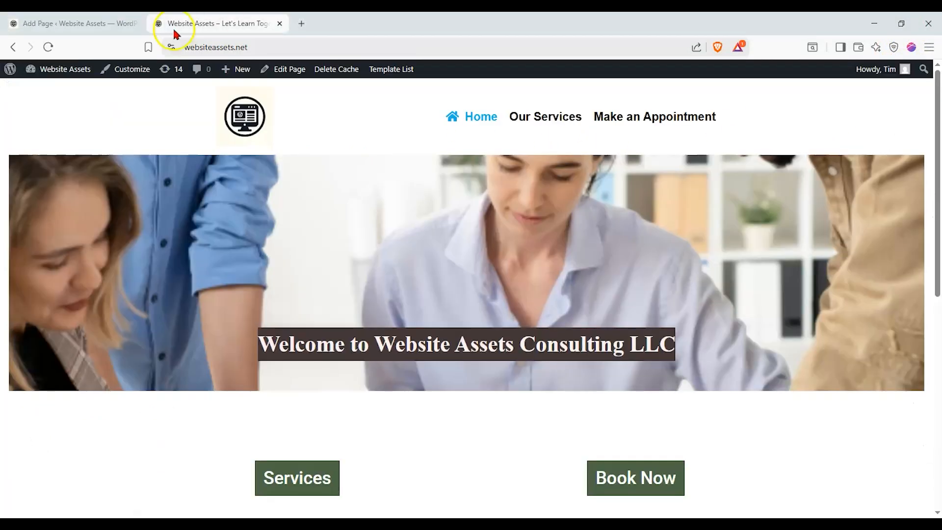
{"action": "left_click", "coordinate": [70, 23]}
{"action": "left_click", "coordinate": [818, 84]}
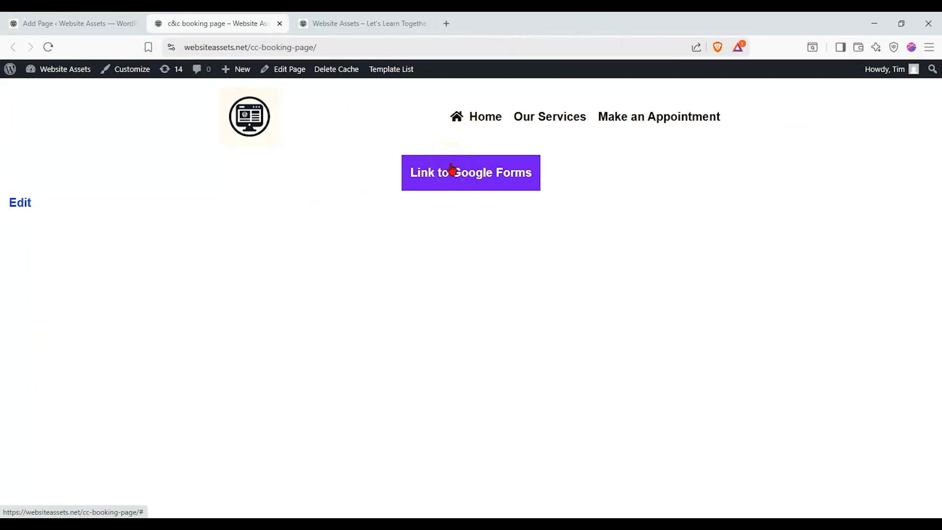
{"action": "left_click", "coordinate": [279, 24]}
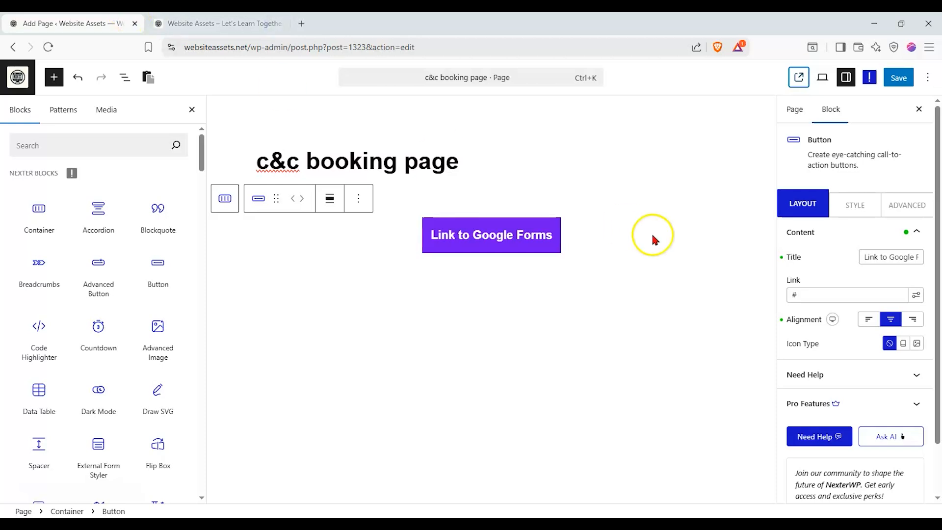
Step: Delete the Link to Google Forms button from the booking page's container
{"action": "left_click", "coordinate": [359, 198]}
{"action": "scroll", "coordinate": [388, 363], "scroll_direction": "down", "scroll_amount": 1}
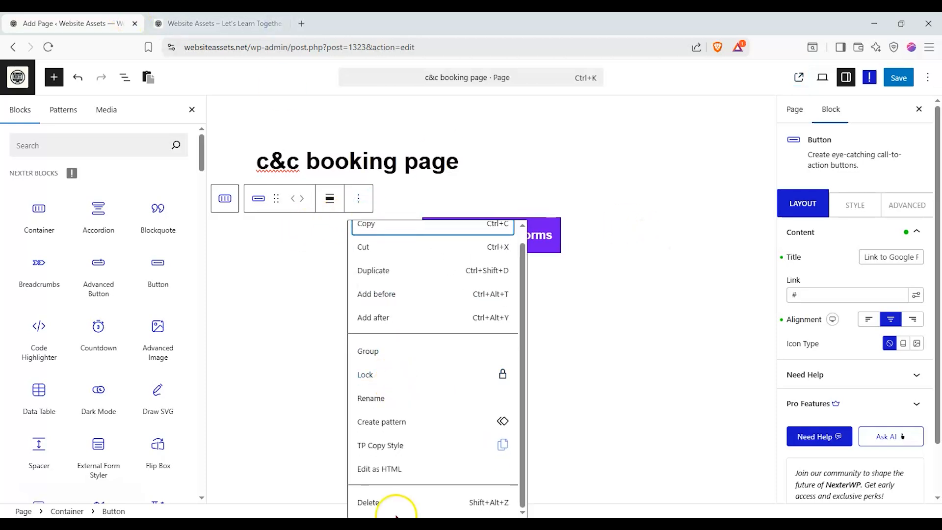
{"action": "left_click", "coordinate": [366, 502]}
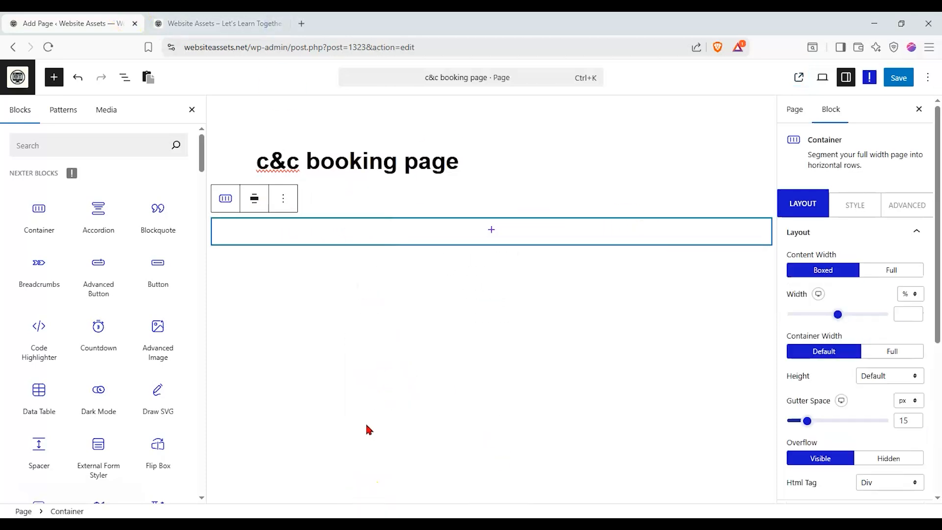
Step: Place a Form block inside the booking page's container, designed from scratch with the Simple Contact Form layout
{"action": "left_click", "coordinate": [147, 143]}
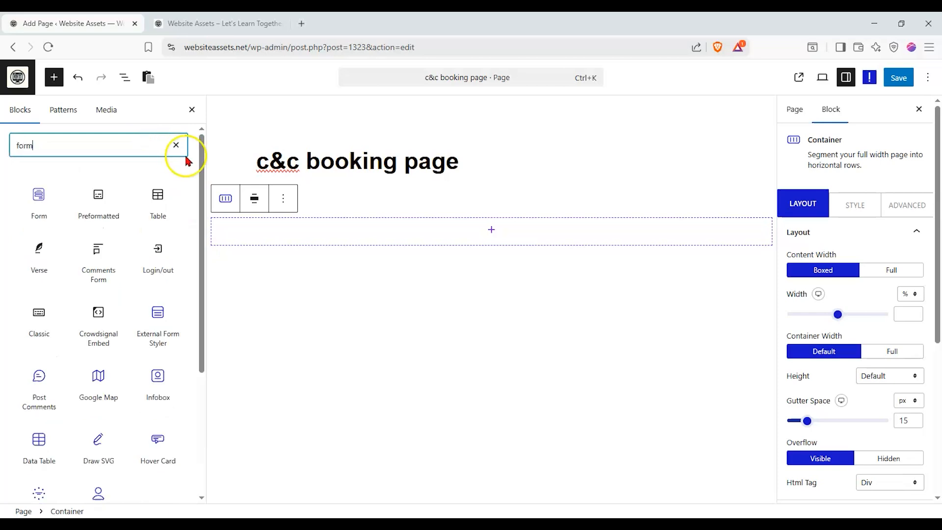
{"action": "left_click_drag", "start_coordinate": [42, 202], "coordinate": [495, 237]}
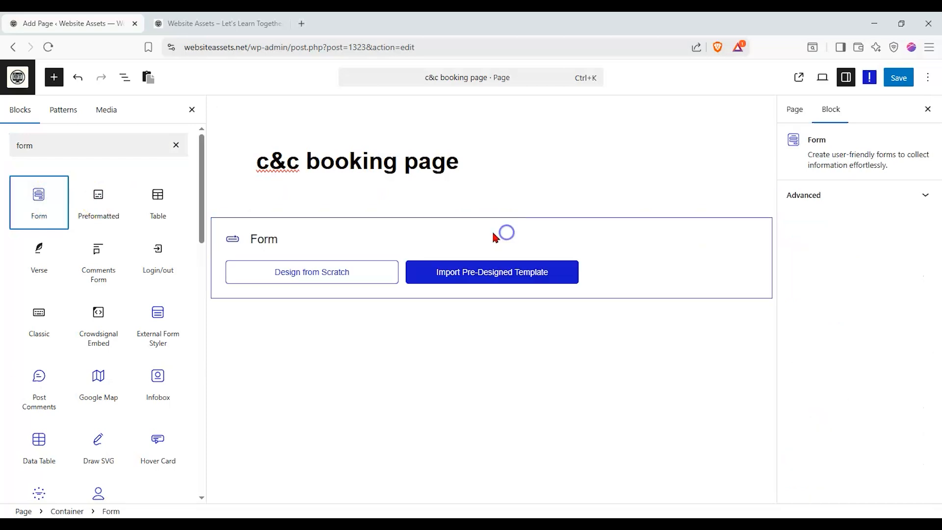
{"action": "left_click", "coordinate": [370, 272]}
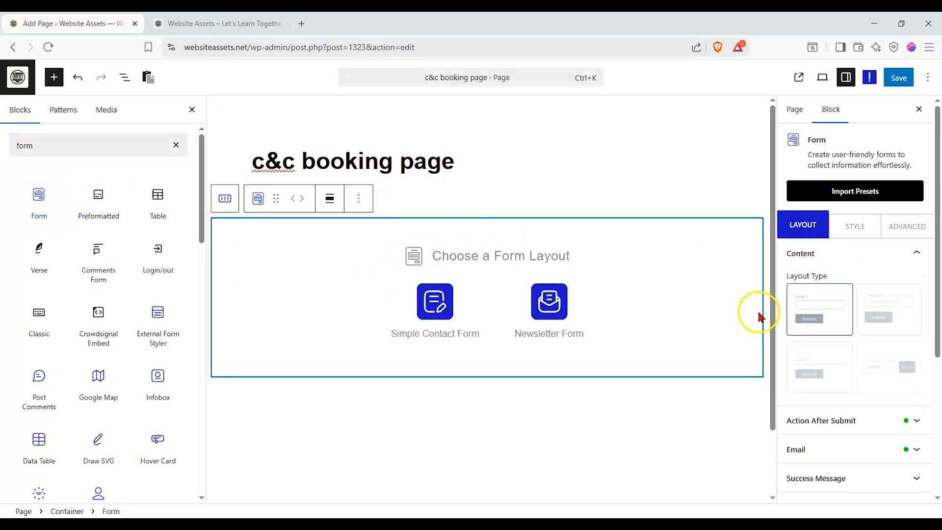
{"action": "left_click", "coordinate": [436, 305]}
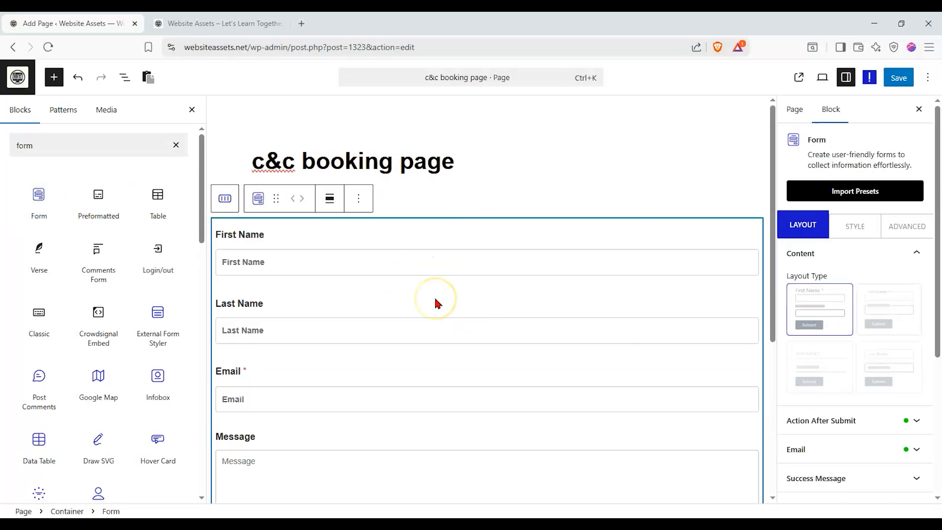
{"action": "scroll", "coordinate": [375, 271], "scroll_direction": "down", "scroll_amount": 2}
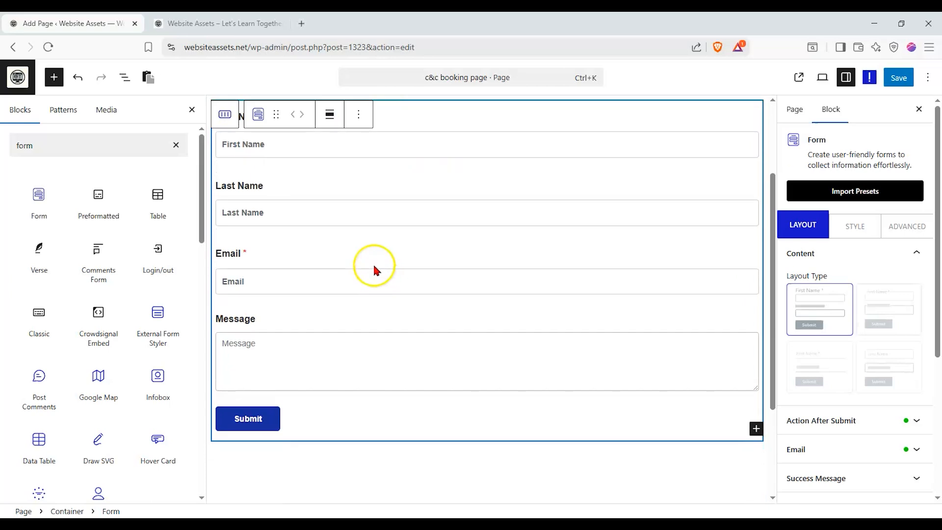
{"action": "scroll", "coordinate": [374, 268], "scroll_direction": "up", "scroll_amount": 1}
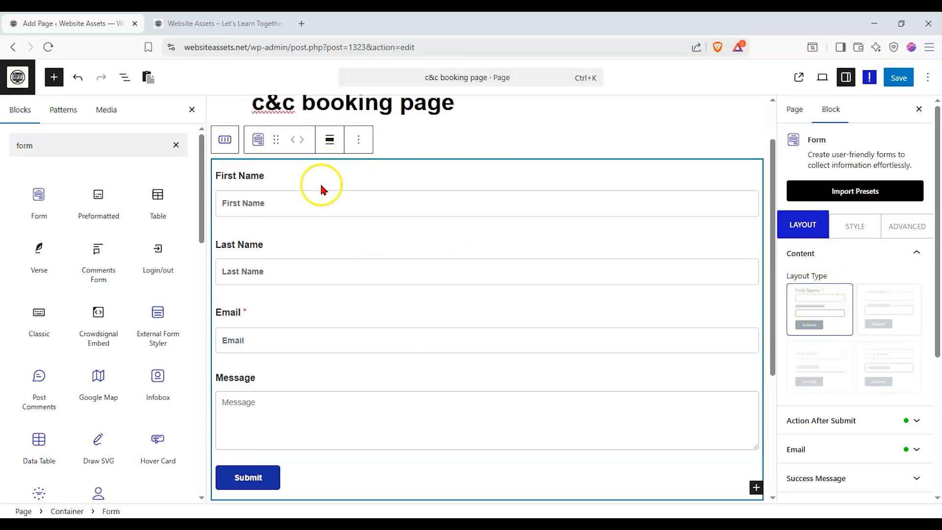
Step: Add Time and Date as meta data in the form's email settings
{"action": "left_click", "coordinate": [866, 422]}
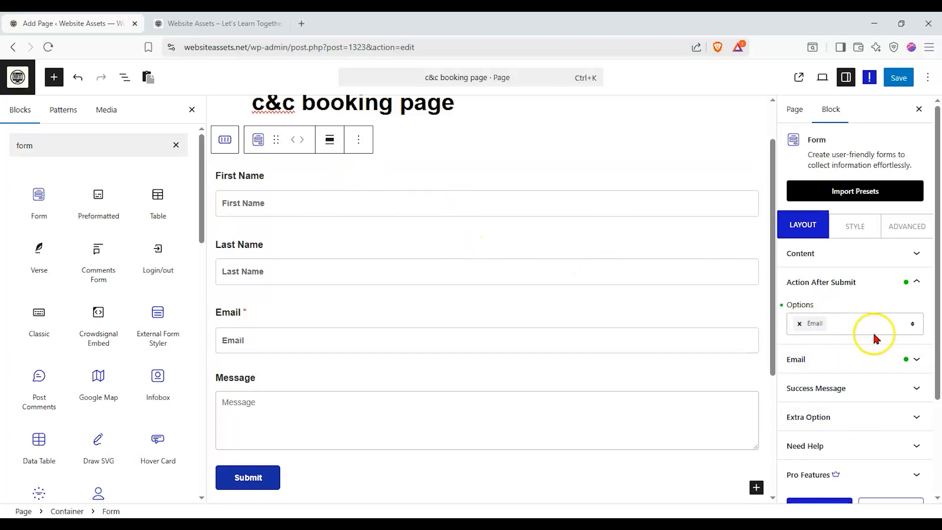
{"action": "left_click", "coordinate": [892, 361]}
{"action": "scroll", "coordinate": [892, 361], "scroll_direction": "down", "scroll_amount": 2}
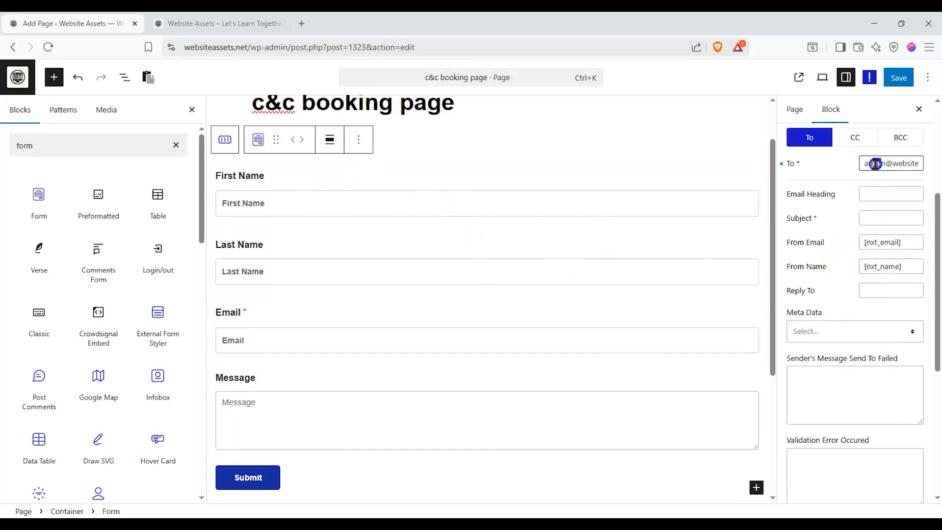
{"action": "left_click", "coordinate": [886, 218]}
{"action": "left_click", "coordinate": [852, 248]}
{"action": "scroll", "coordinate": [848, 271], "scroll_direction": "down", "scroll_amount": 1}
{"action": "left_click", "coordinate": [849, 271]}
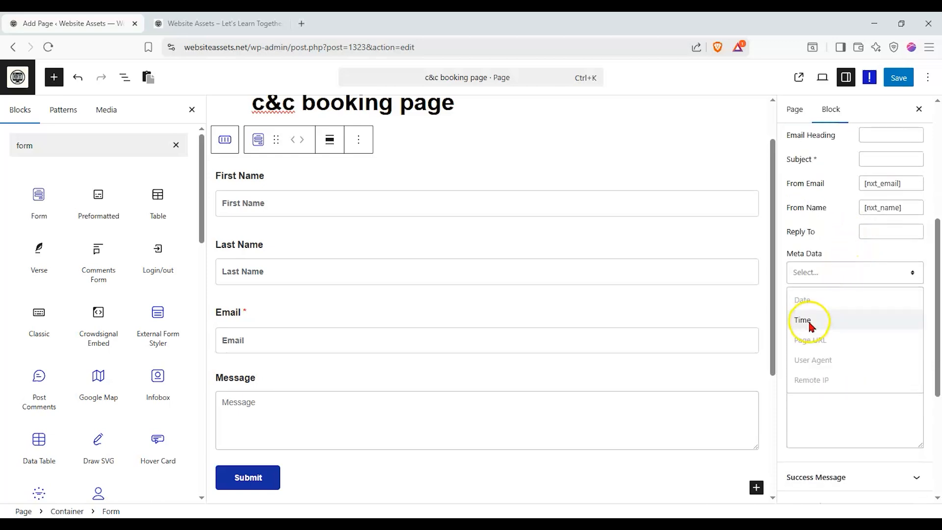
{"action": "left_click", "coordinate": [805, 320]}
{"action": "left_click", "coordinate": [845, 272]}
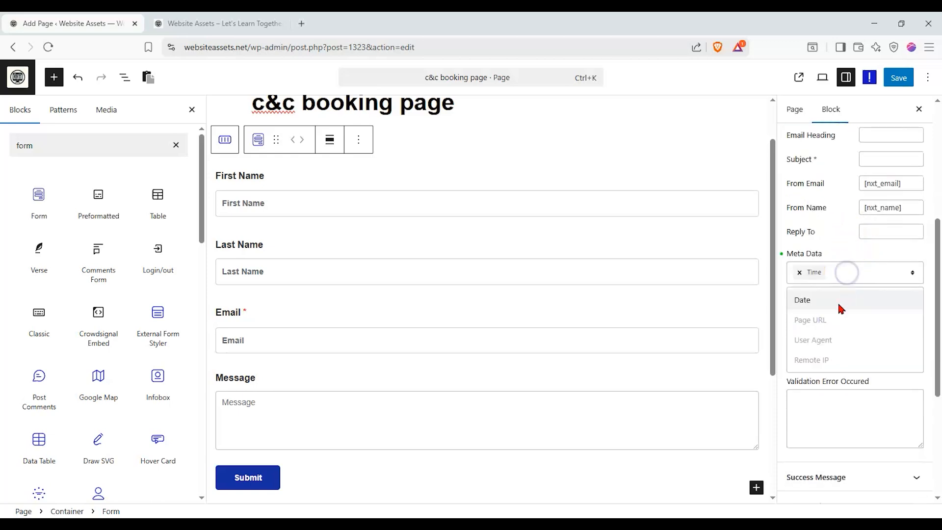
{"action": "left_click", "coordinate": [833, 300]}
{"action": "left_click", "coordinate": [877, 277]}
{"action": "left_click", "coordinate": [846, 362]}
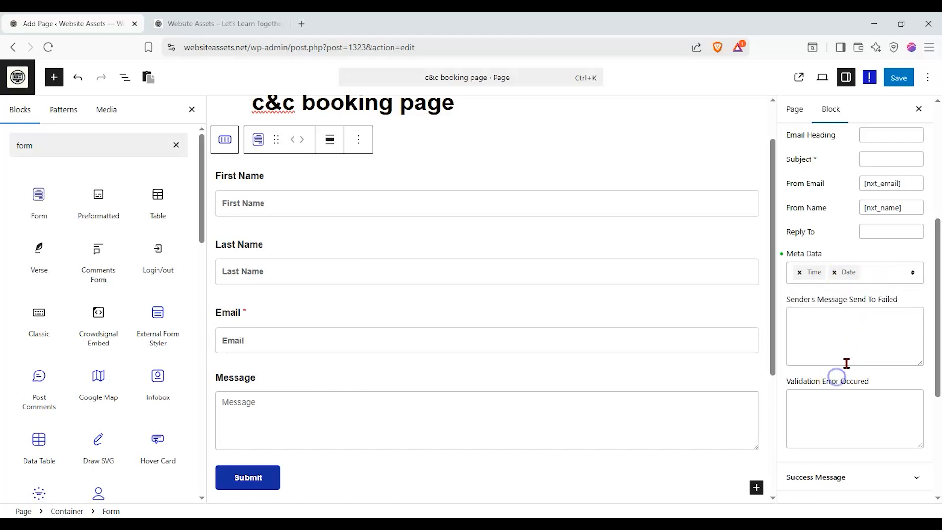
Step: Review the form's success message settings and its style options for labels and inputs
{"action": "scroll", "coordinate": [877, 320], "scroll_direction": "down", "scroll_amount": 3}
{"action": "left_click", "coordinate": [886, 312]}
{"action": "scroll", "coordinate": [852, 265], "scroll_direction": "up", "scroll_amount": 3}
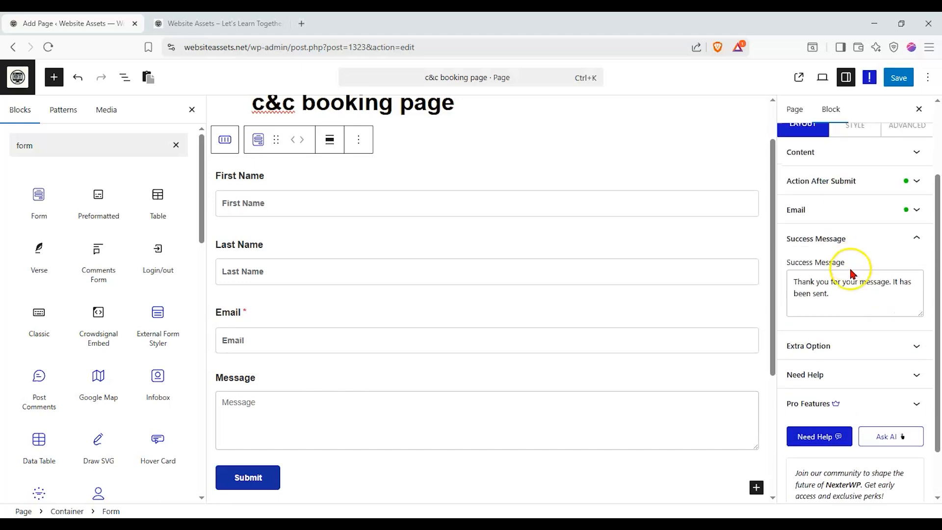
{"action": "left_click", "coordinate": [852, 224]}
{"action": "scroll", "coordinate": [870, 255], "scroll_direction": "down", "scroll_amount": 2}
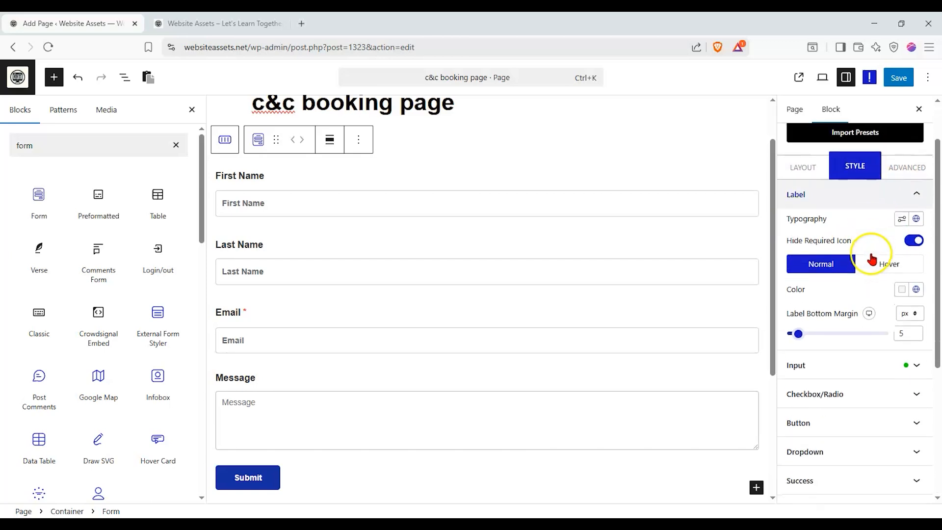
{"action": "left_click", "coordinate": [877, 367]}
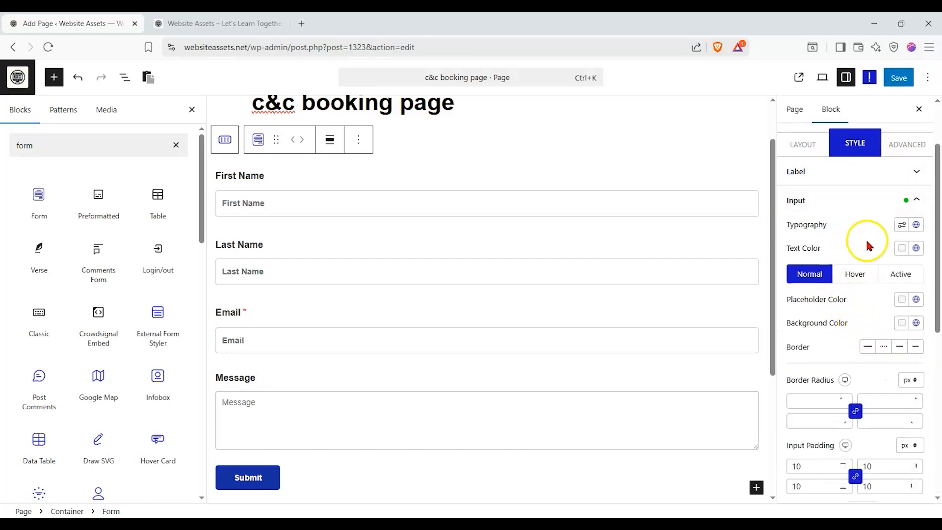
{"action": "scroll", "coordinate": [850, 246], "scroll_direction": "down", "scroll_amount": 4}
{"action": "scroll", "coordinate": [837, 303], "scroll_direction": "down", "scroll_amount": 3}
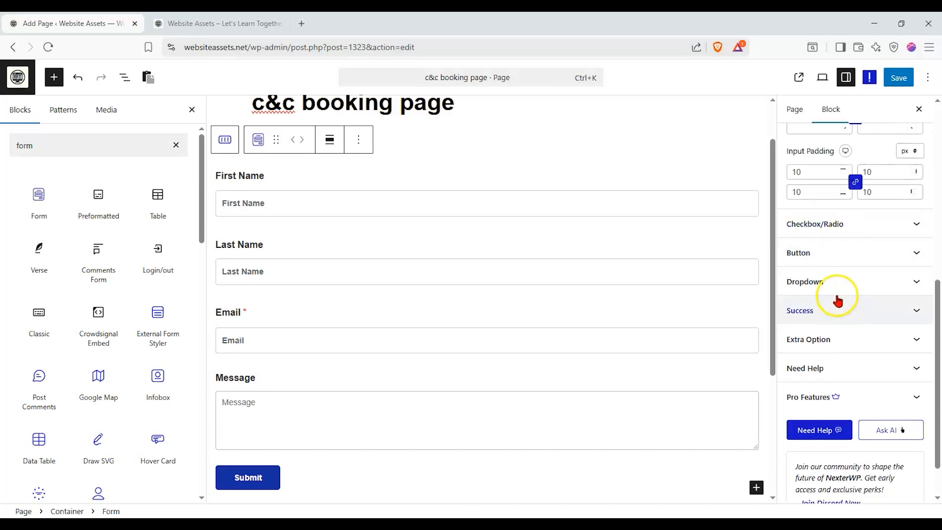
{"action": "scroll", "coordinate": [837, 295], "scroll_direction": "up", "scroll_amount": 8}
Step: Title the form's submit button "Book Now!" and centre-align it
{"action": "left_click", "coordinate": [483, 236]}
{"action": "left_click", "coordinate": [397, 198]}
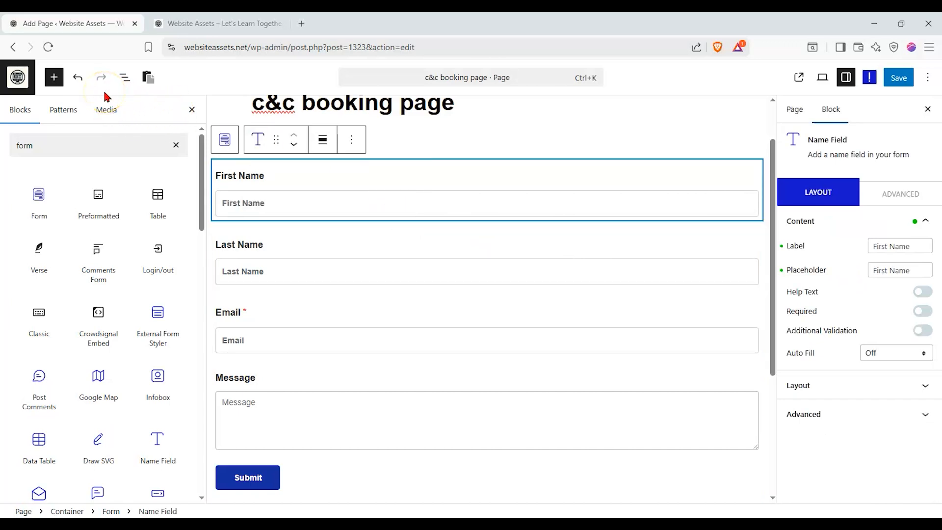
{"action": "left_click", "coordinate": [127, 78]}
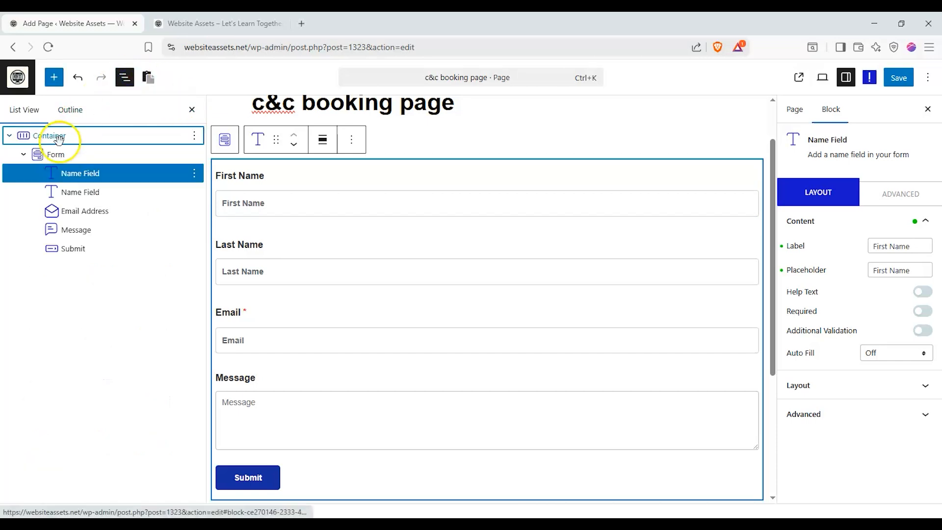
{"action": "left_click", "coordinate": [48, 155]}
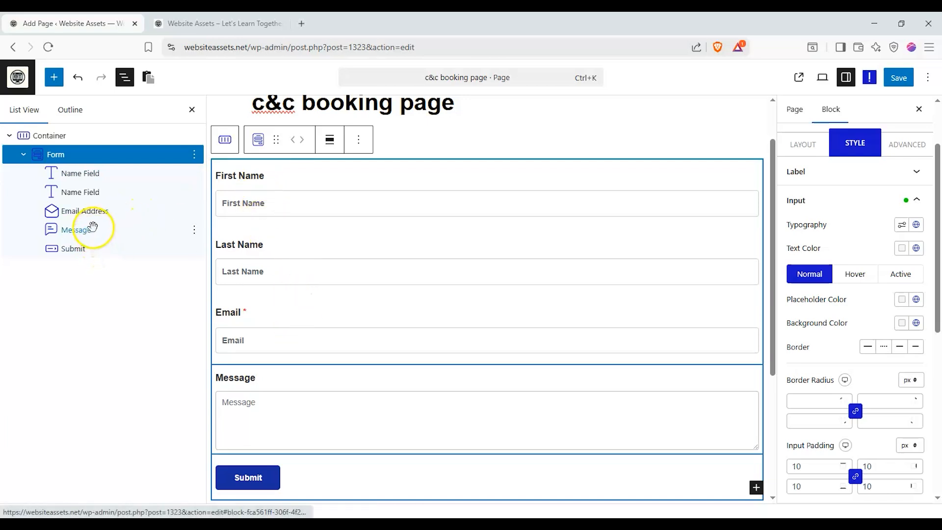
{"action": "left_click", "coordinate": [99, 249]}
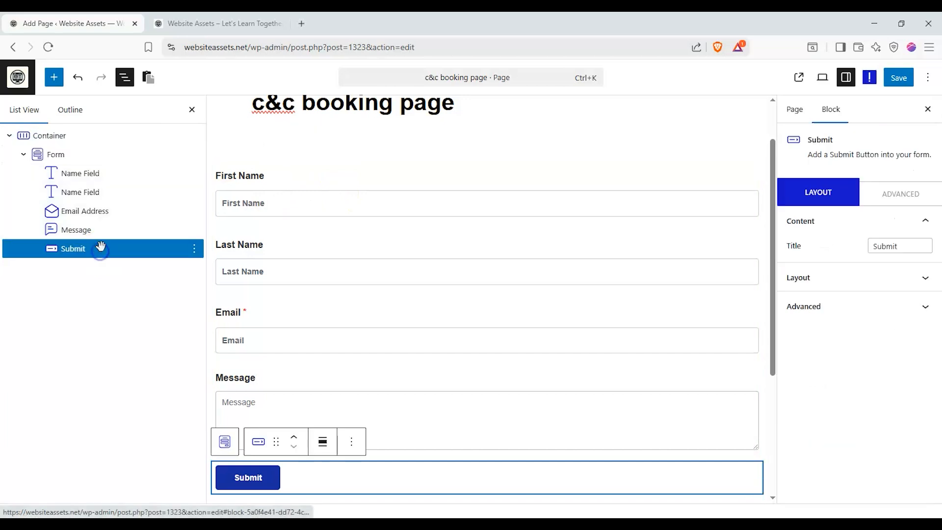
{"action": "left_click_drag", "start_coordinate": [906, 260], "coordinate": [816, 250]}
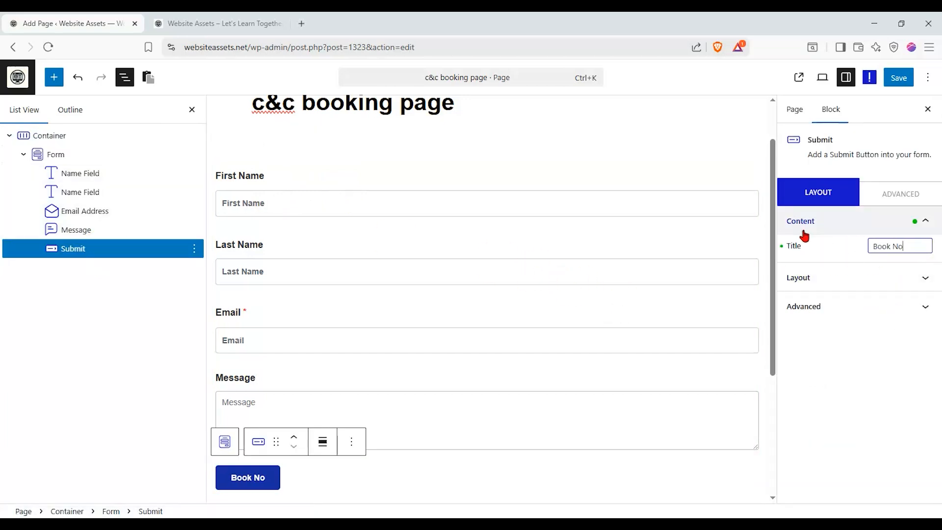
{"action": "left_click", "coordinate": [833, 276]}
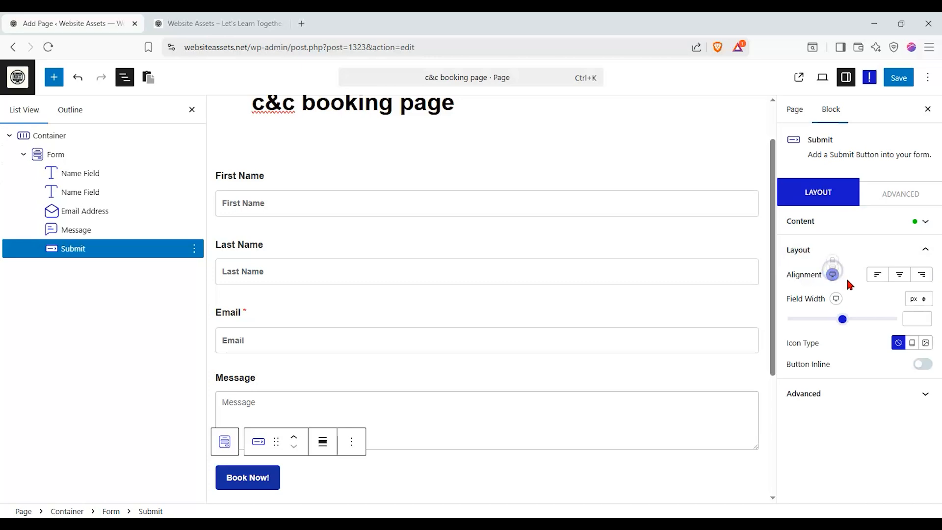
{"action": "left_click", "coordinate": [899, 276]}
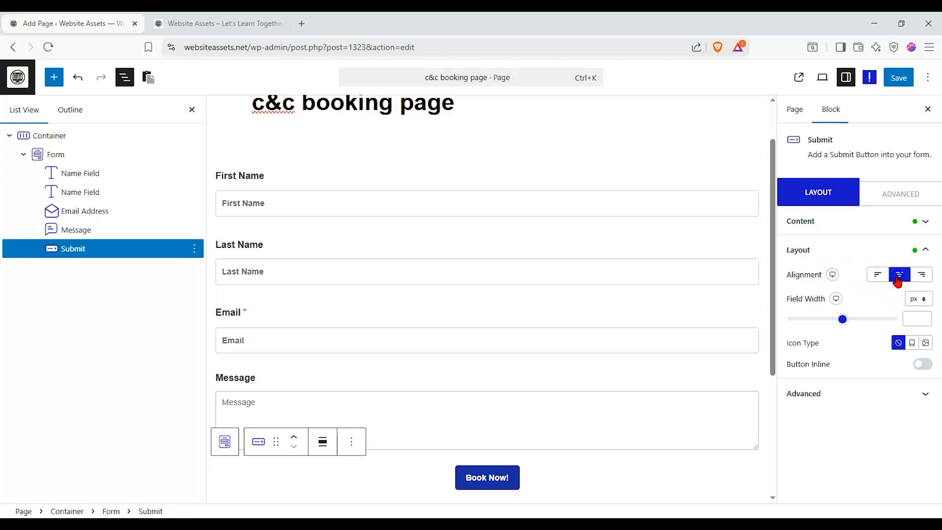
{"action": "left_click", "coordinate": [884, 199]}
{"action": "left_click", "coordinate": [832, 202]}
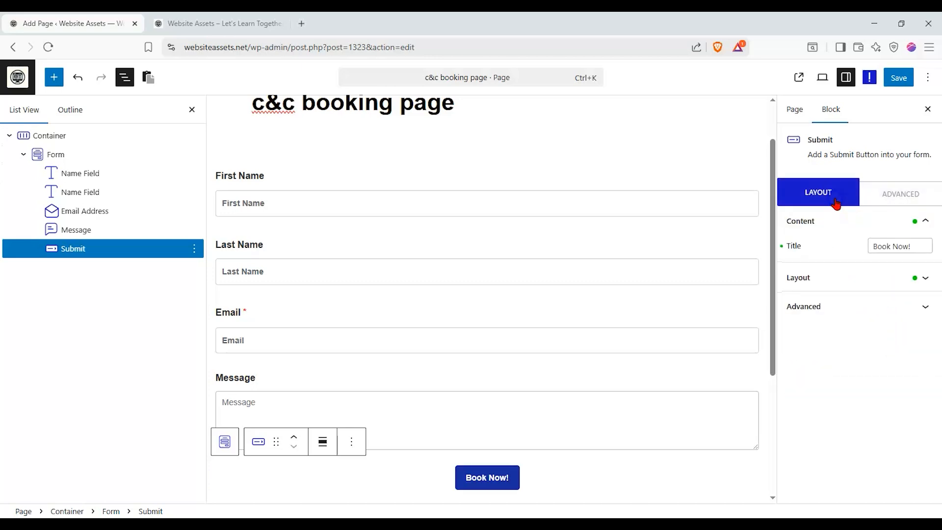
Step: Compare the blocks offered for insertion when the Message field is selected and when no form field is selected
{"action": "left_click", "coordinate": [68, 230]}
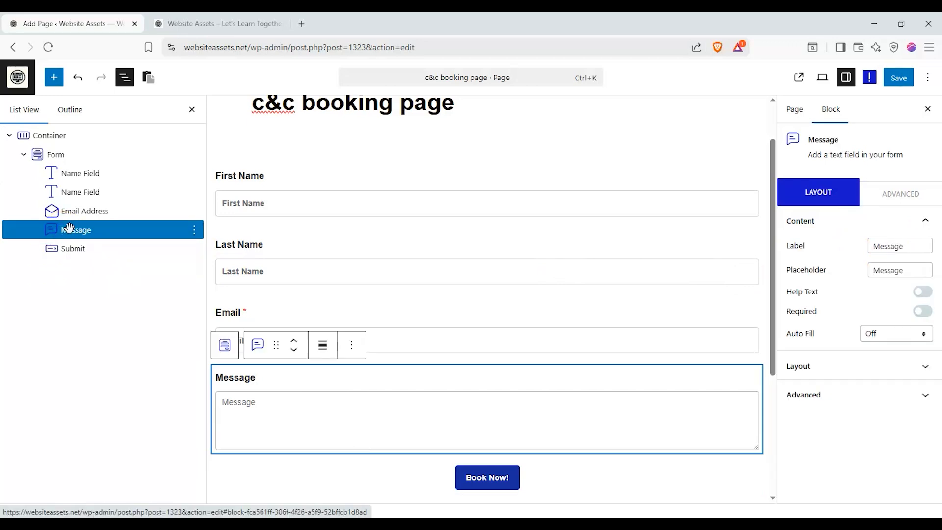
{"action": "left_click", "coordinate": [54, 77]}
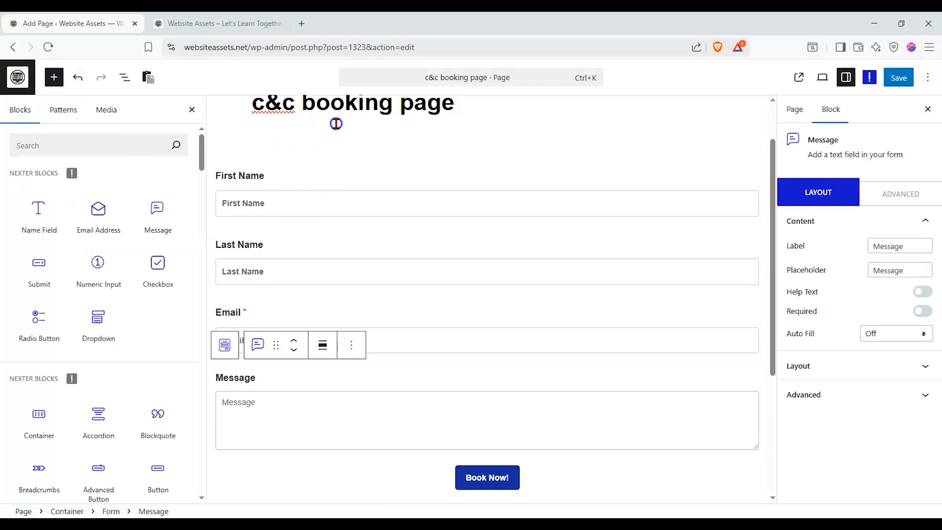
{"action": "left_click", "coordinate": [249, 154]}
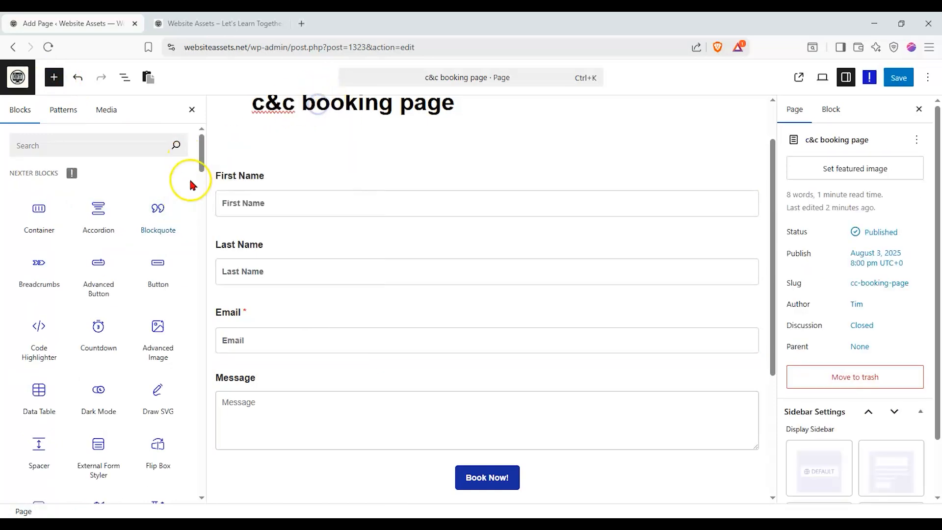
{"action": "mouse_move", "coordinate": [91, 217]}
{"action": "left_click", "coordinate": [124, 77]}
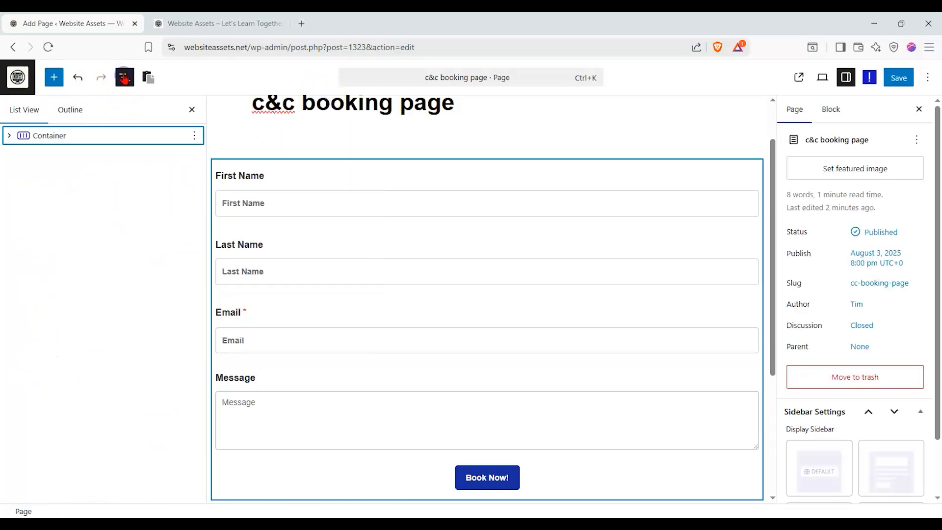
{"action": "left_click", "coordinate": [110, 136]}
{"action": "left_click", "coordinate": [54, 77]}
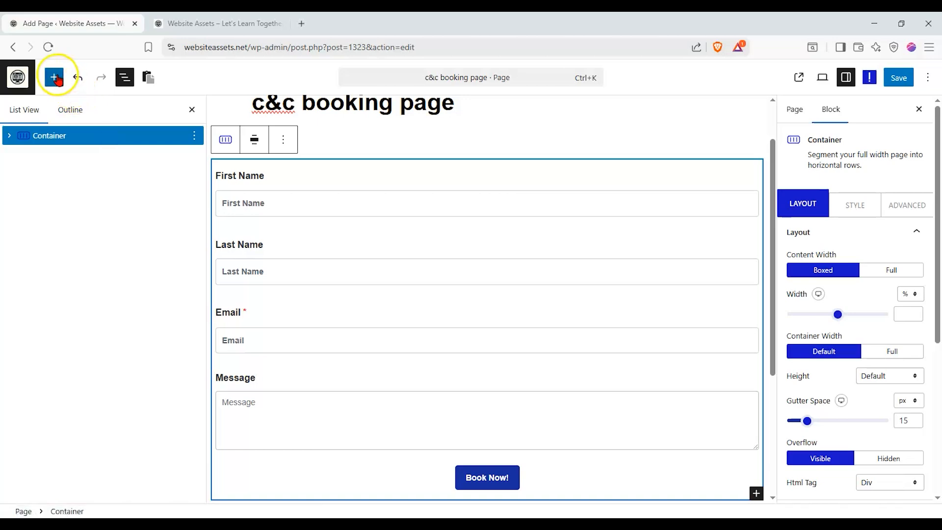
Step: Insert a Radio Button field between the form's Email and Message fields and label it "Type of Animal"
{"action": "left_click", "coordinate": [308, 190]}
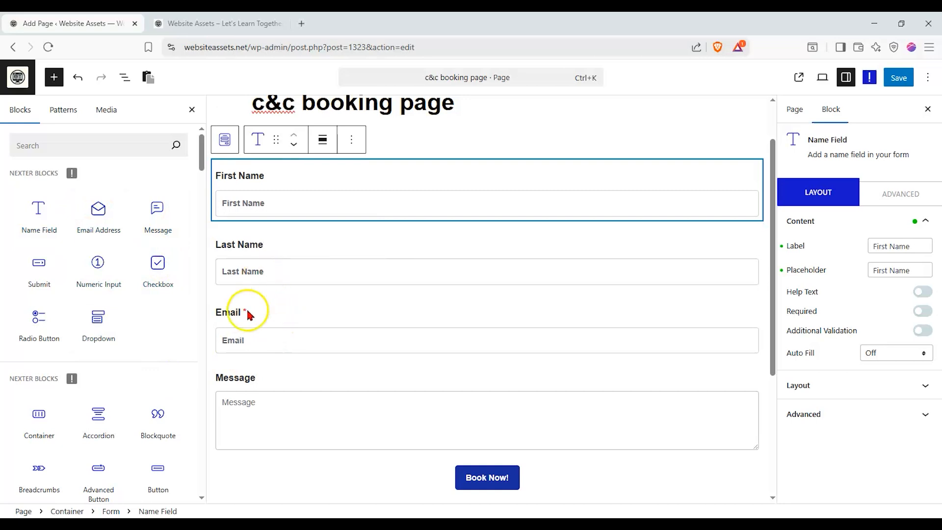
{"action": "left_click_drag", "start_coordinate": [38, 318], "coordinate": [250, 362]}
{"action": "scroll", "coordinate": [328, 337], "scroll_direction": "down", "scroll_amount": 1}
{"action": "left_click", "coordinate": [314, 354]}
{"action": "left_click_drag", "start_coordinate": [237, 331], "coordinate": [190, 320]}
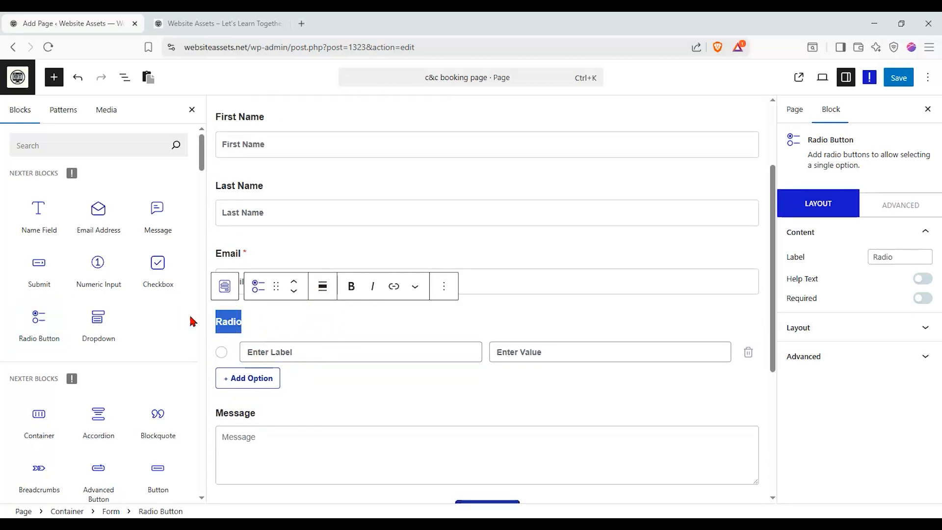
{"action": "type", "text": "Type of Animal"}
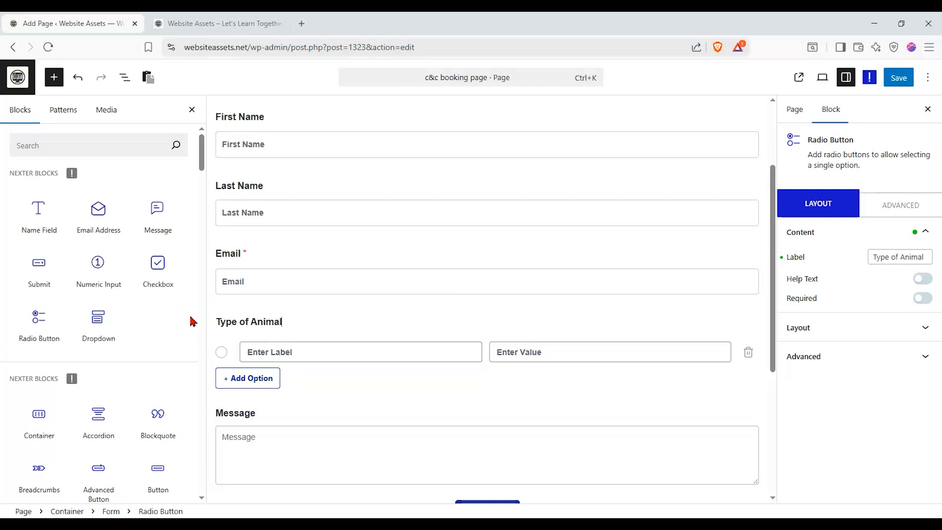
Step: Give the Type of Animal field the options cat, dog and turtle, and make it required
{"action": "left_click", "coordinate": [316, 352]}
{"action": "type", "text": "cat"}
{"action": "left_click", "coordinate": [261, 386]}
{"action": "left_click", "coordinate": [354, 383]}
{"action": "type", "text": "d"}
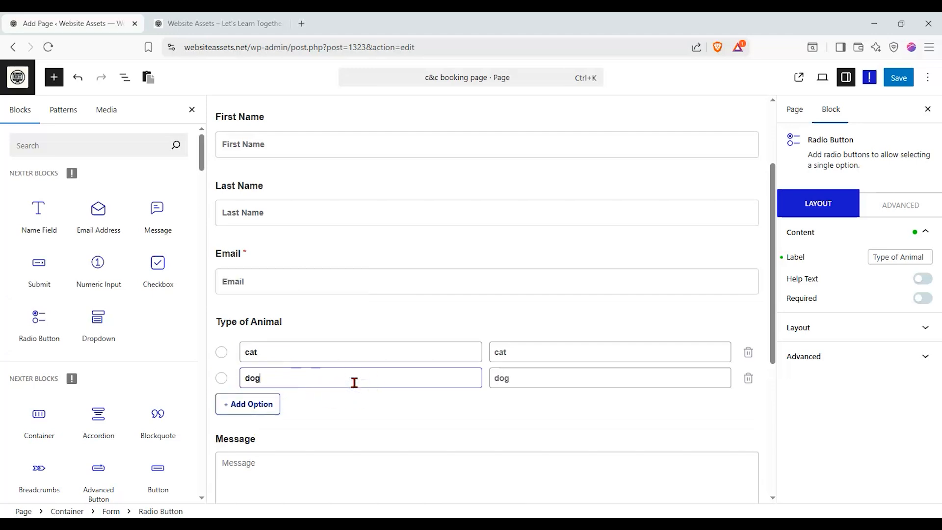
{"action": "type", "text": "og"}
{"action": "left_click", "coordinate": [236, 404]}
{"action": "left_click", "coordinate": [298, 405]}
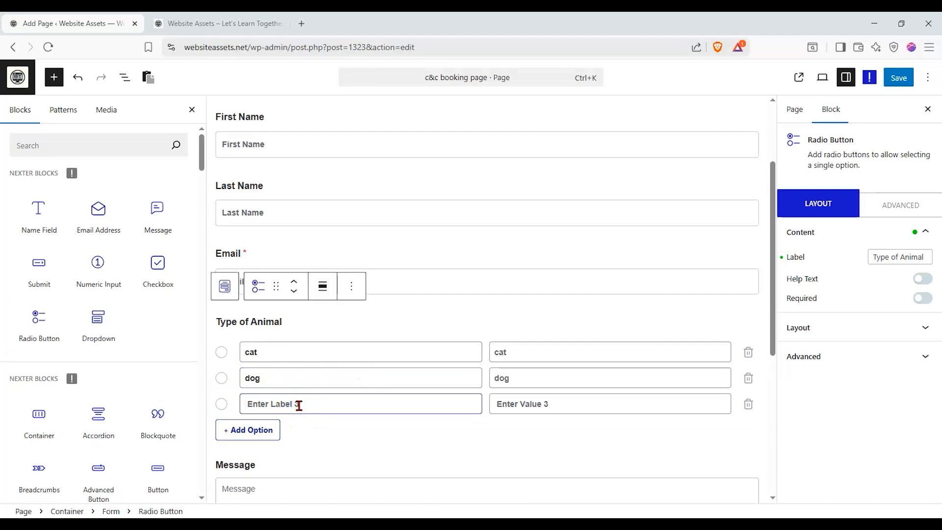
{"action": "type", "text": "tuir"}
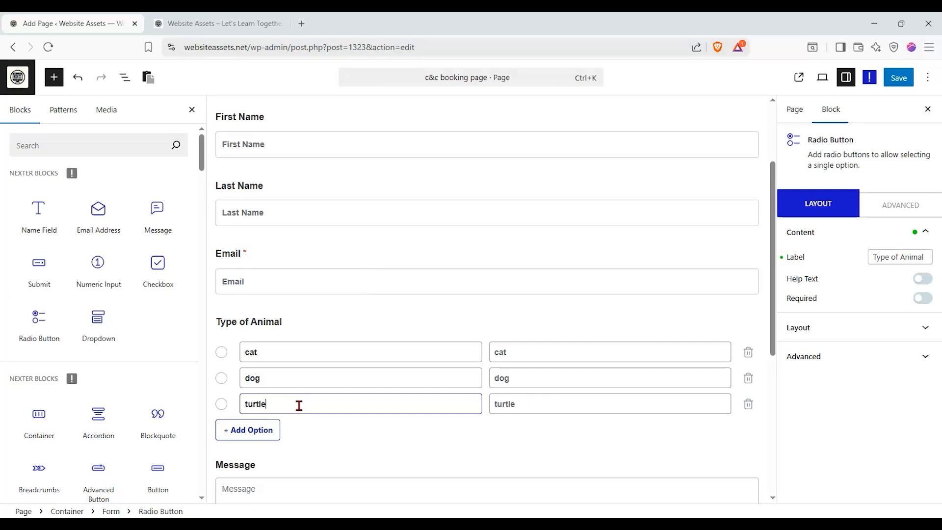
{"action": "left_click", "coordinate": [922, 298]}
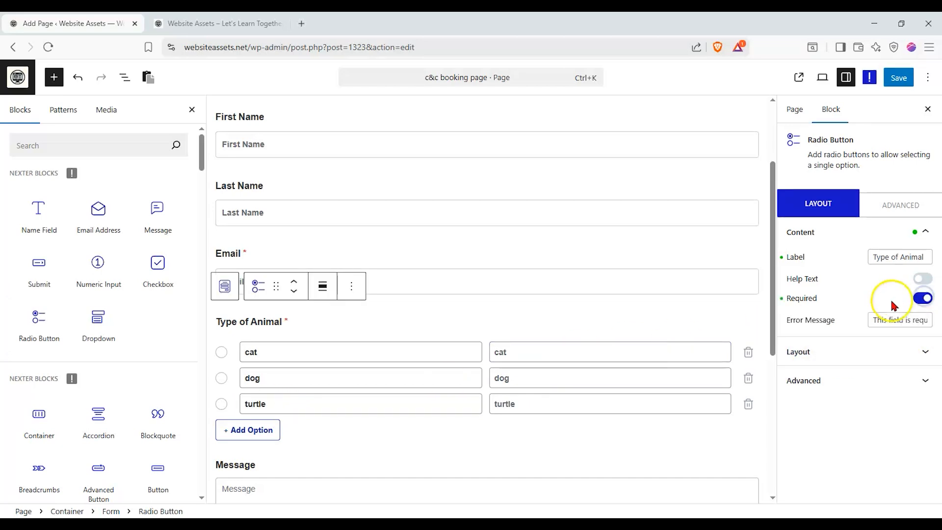
Step: Insert a Numeric Input field into the form between the Type of Animal and Message fields
{"action": "left_click", "coordinate": [269, 182]}
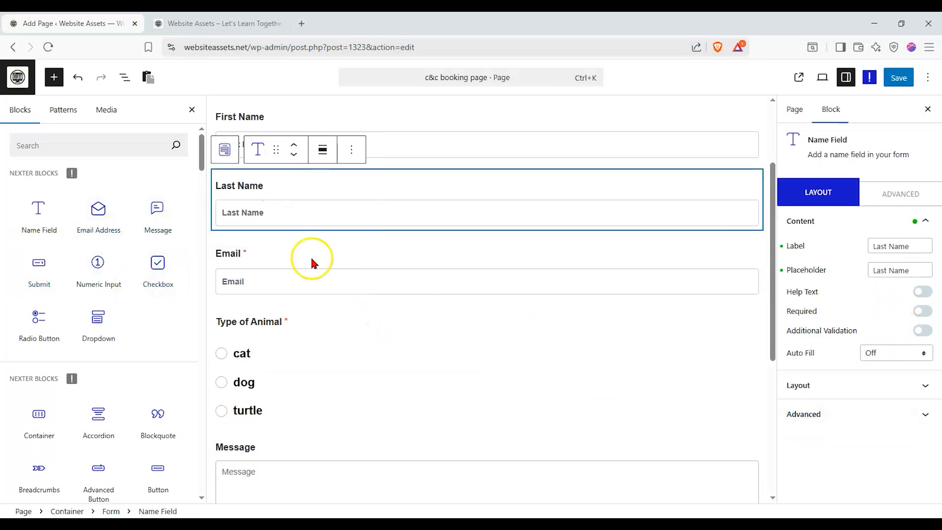
{"action": "scroll", "coordinate": [374, 248], "scroll_direction": "up", "scroll_amount": 1}
{"action": "scroll", "coordinate": [375, 248], "scroll_direction": "down", "scroll_amount": 1}
{"action": "left_click_drag", "start_coordinate": [84, 267], "coordinate": [273, 418]}
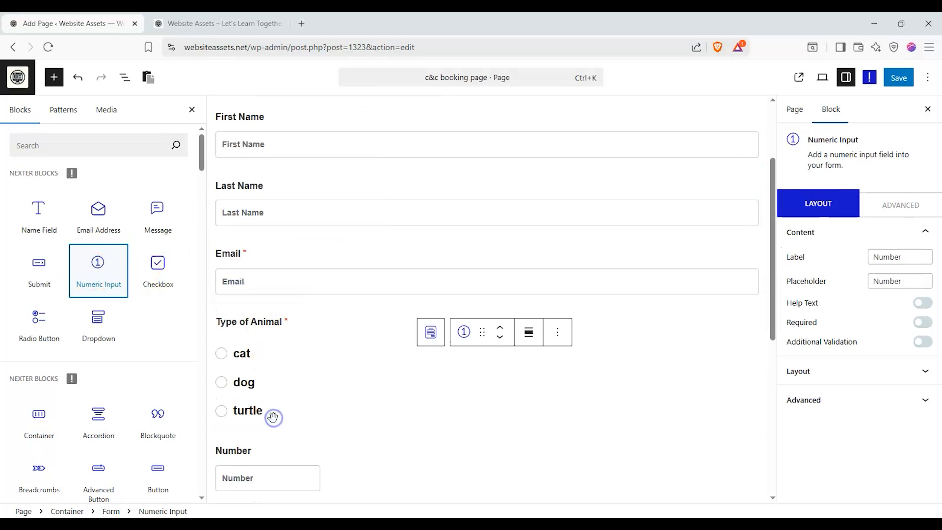
Step: Label the new numeric field "Phone Number" and make it required
{"action": "left_click", "coordinate": [249, 454]}
{"action": "left_click_drag", "start_coordinate": [908, 257], "coordinate": [764, 252]}
{"action": "type", "text": "Phone"}
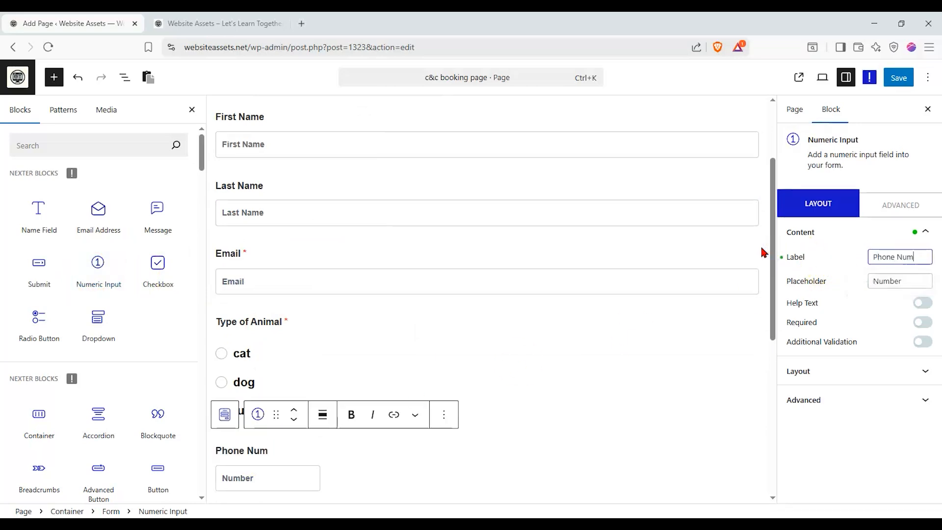
{"action": "left_click", "coordinate": [922, 322]}
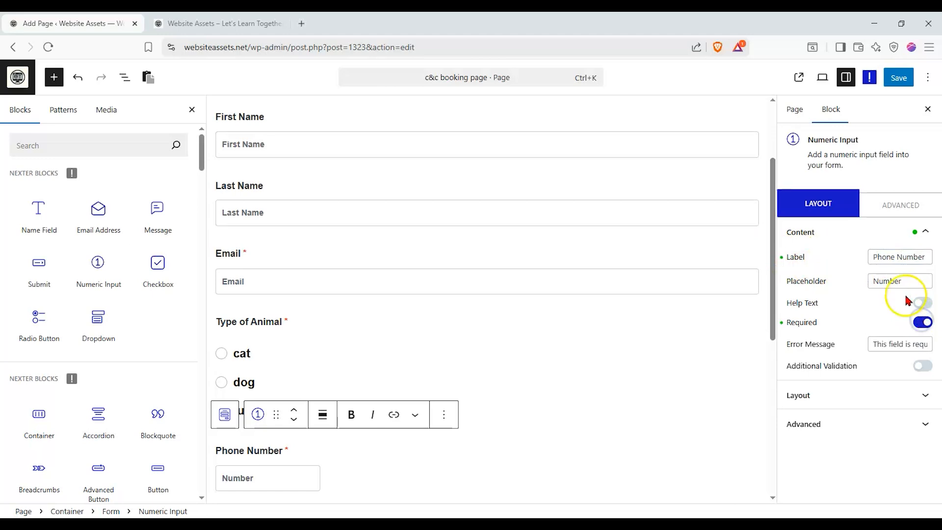
{"action": "left_click", "coordinate": [893, 196]}
{"action": "left_click", "coordinate": [845, 202]}
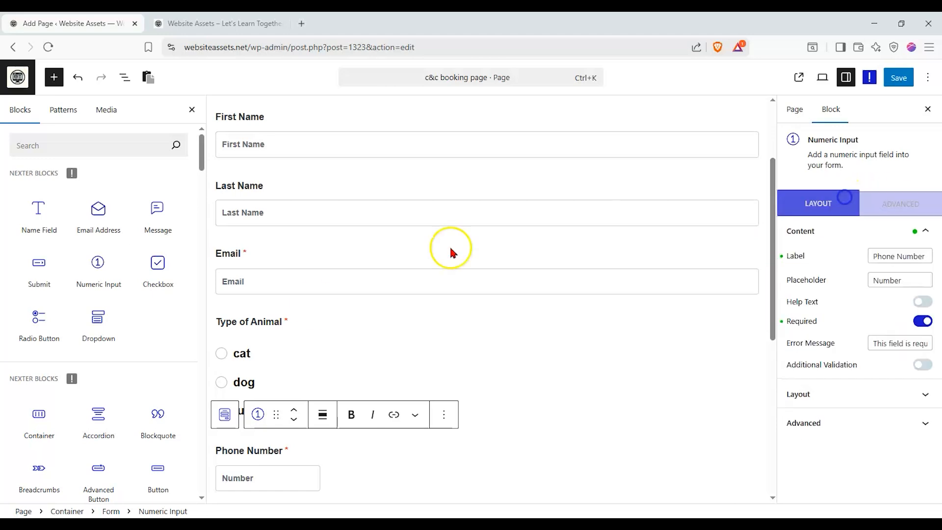
Step: Search the blocks for "head" and insert a Nexter Heading block above the form's First Name field
{"action": "scroll", "coordinate": [450, 248], "scroll_direction": "down", "scroll_amount": 3}
{"action": "scroll", "coordinate": [336, 307], "scroll_direction": "up", "scroll_amount": 8}
{"action": "scroll", "coordinate": [336, 308], "scroll_direction": "down", "scroll_amount": 2}
{"action": "scroll", "coordinate": [286, 211], "scroll_direction": "up", "scroll_amount": 3}
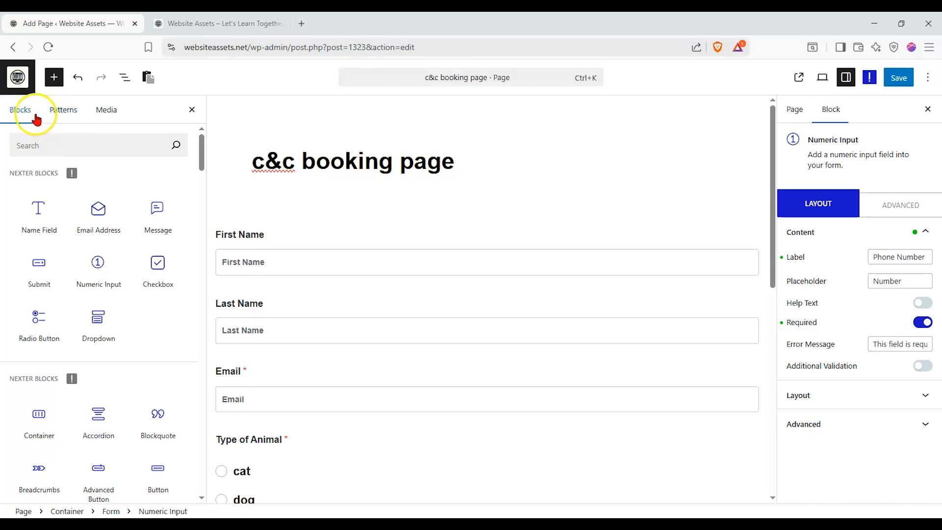
{"action": "left_click", "coordinate": [131, 135]}
{"action": "type", "text": "head"}
{"action": "left_click_drag", "start_coordinate": [155, 196], "coordinate": [432, 217]}
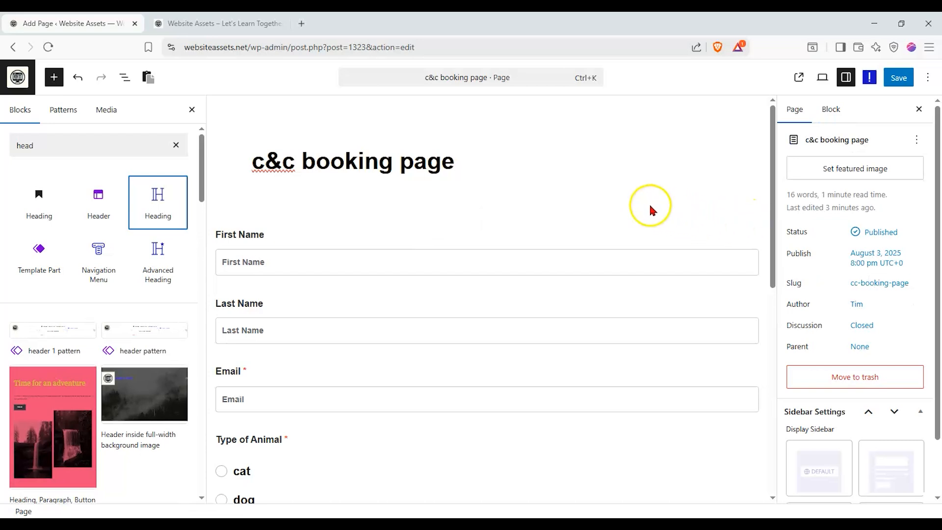
{"action": "left_click", "coordinate": [289, 260]}
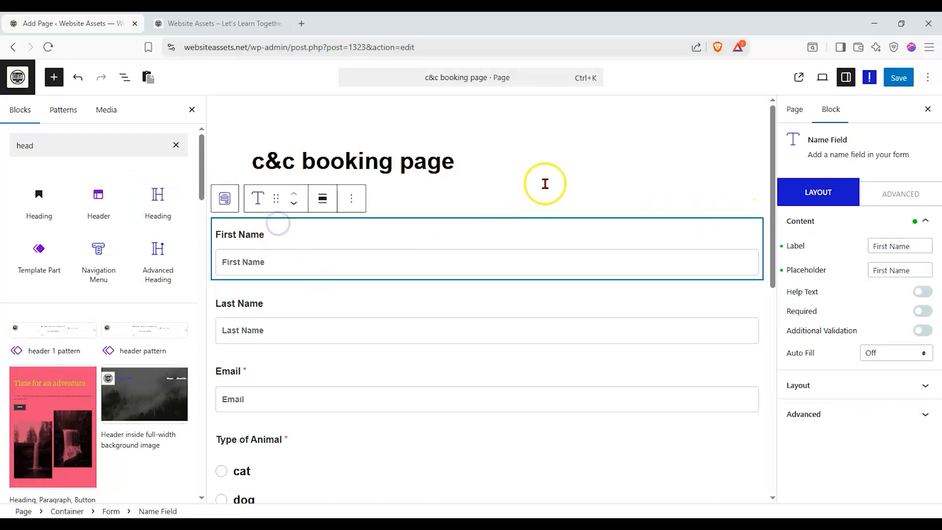
{"action": "scroll", "coordinate": [540, 187], "scroll_direction": "down", "scroll_amount": 10}
{"action": "scroll", "coordinate": [535, 191], "scroll_direction": "up", "scroll_amount": 10}
{"action": "left_click", "coordinate": [157, 195]}
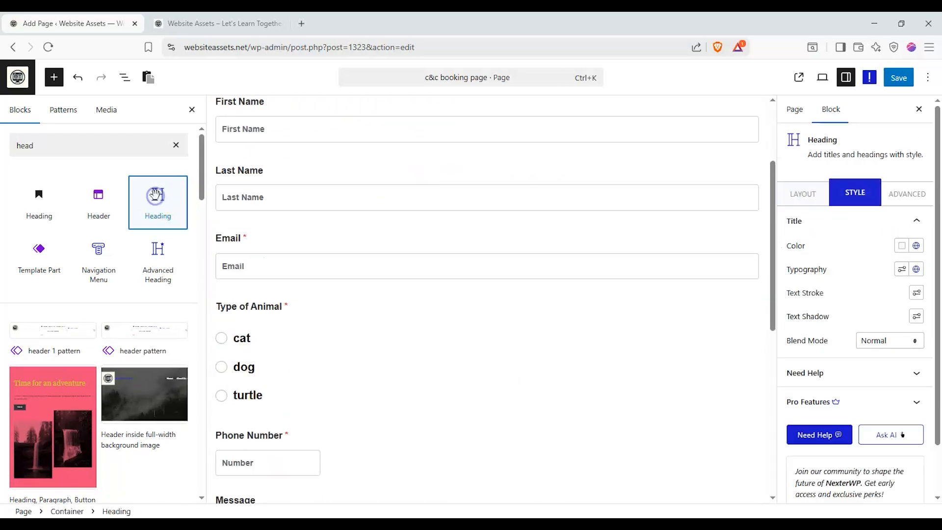
{"action": "left_click", "coordinate": [293, 217]}
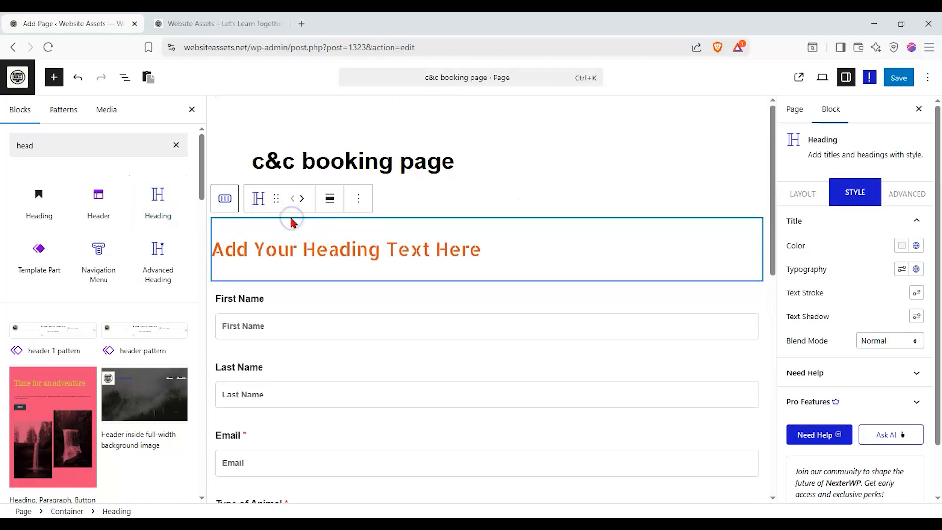
Step: Change the heading text to "Book with us today! Fill out the form below." and centre-align it
{"action": "left_click", "coordinate": [807, 195]}
{"action": "triple_click", "coordinate": [406, 248]}
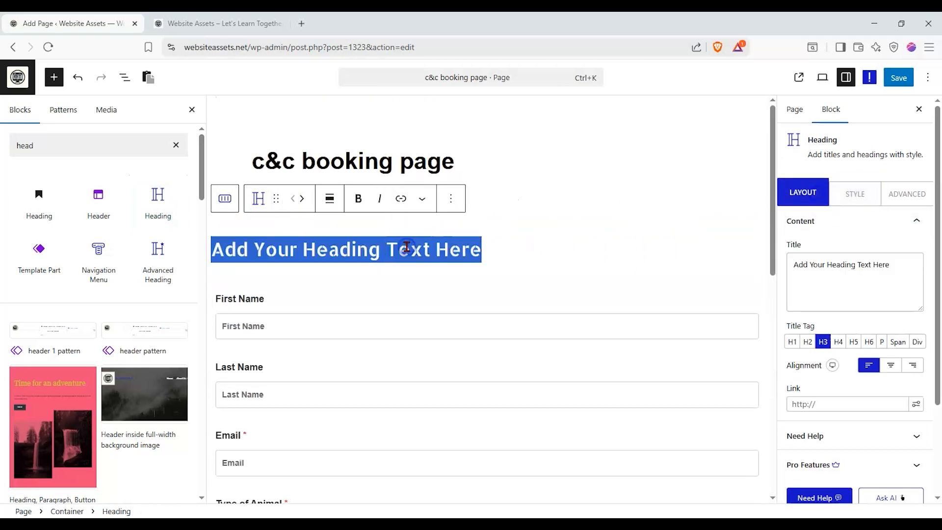
{"action": "type", "text": "Bo"}
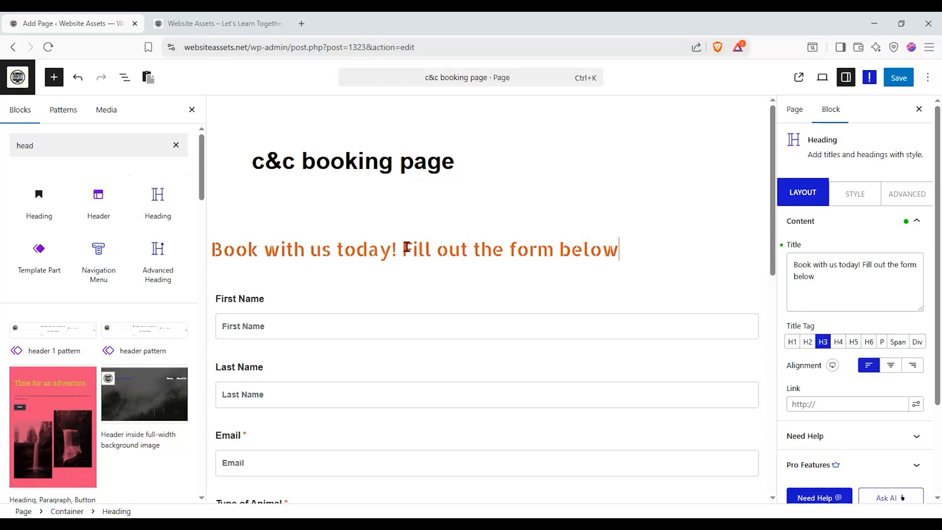
{"action": "left_click", "coordinate": [890, 365]}
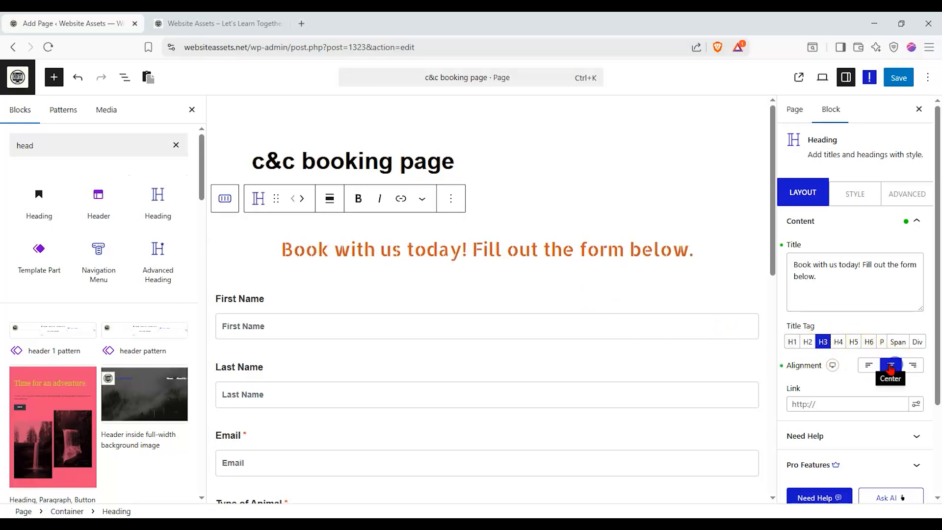
Step: Style the heading in black (000000) with the Times New Roman font at a size of 49 px
{"action": "left_click", "coordinate": [854, 193]}
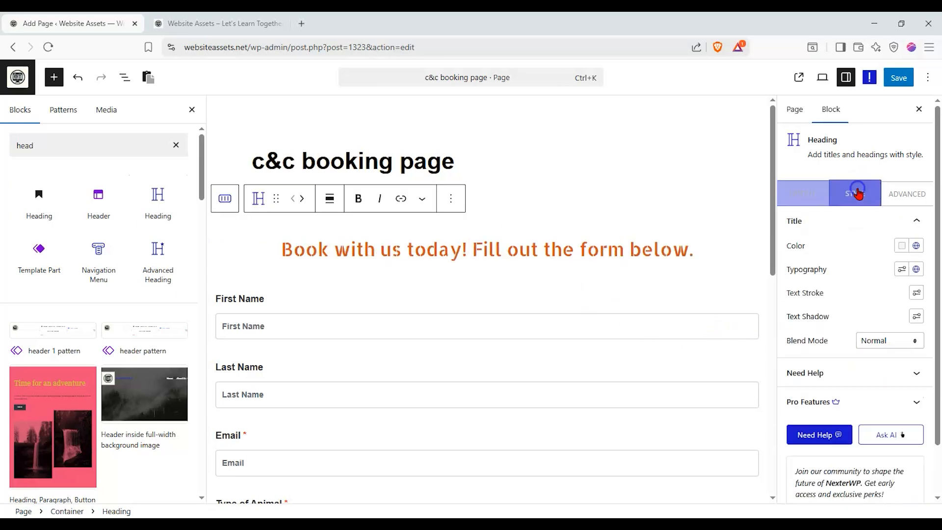
{"action": "left_click", "coordinate": [903, 248]}
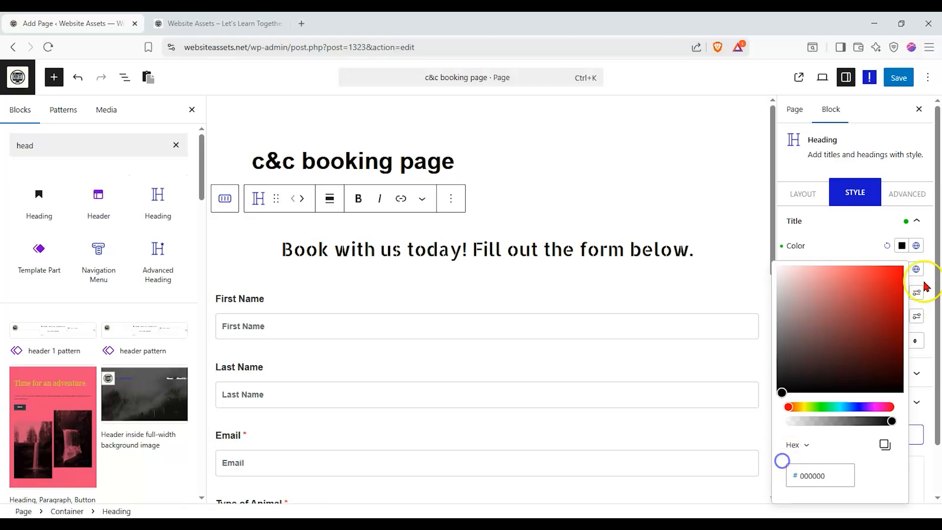
{"action": "left_click", "coordinate": [926, 251]}
{"action": "left_click", "coordinate": [902, 270]}
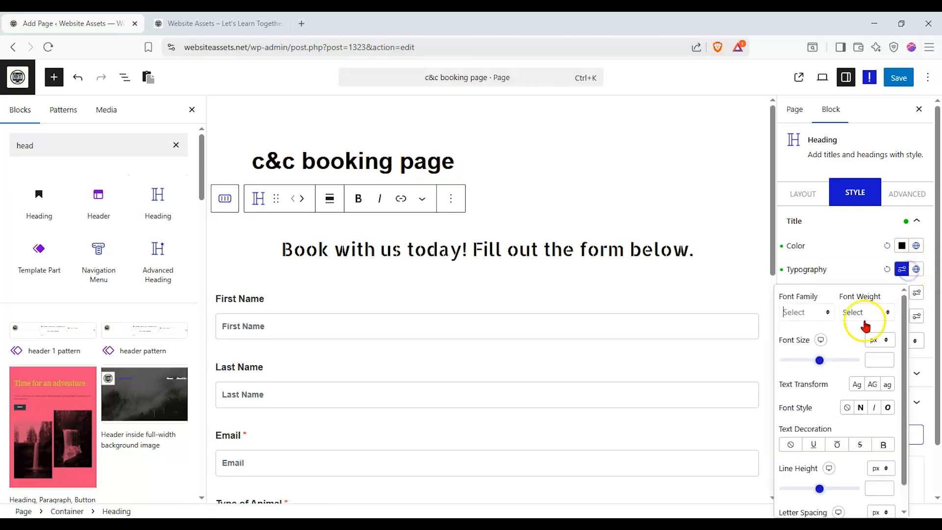
{"action": "left_click", "coordinate": [823, 313]}
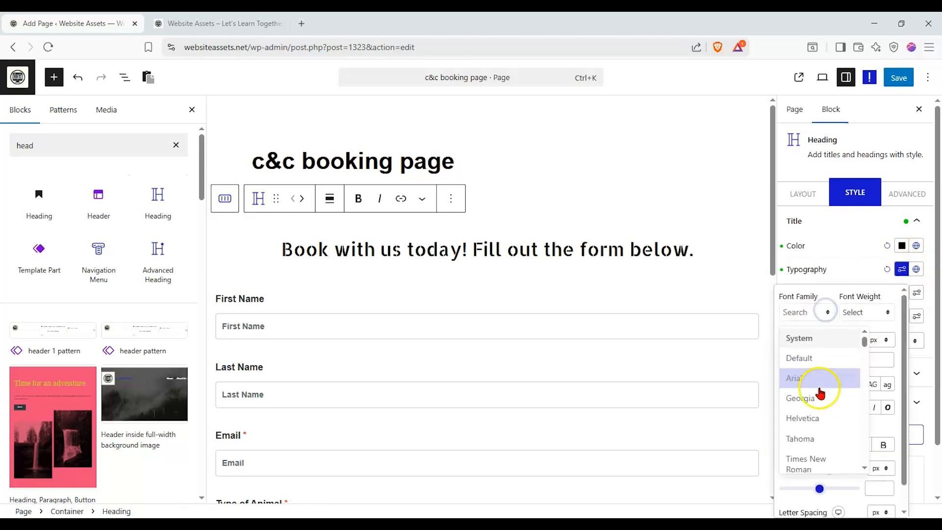
{"action": "left_click", "coordinate": [813, 454]}
{"action": "left_click_drag", "start_coordinate": [819, 360], "coordinate": [808, 366]}
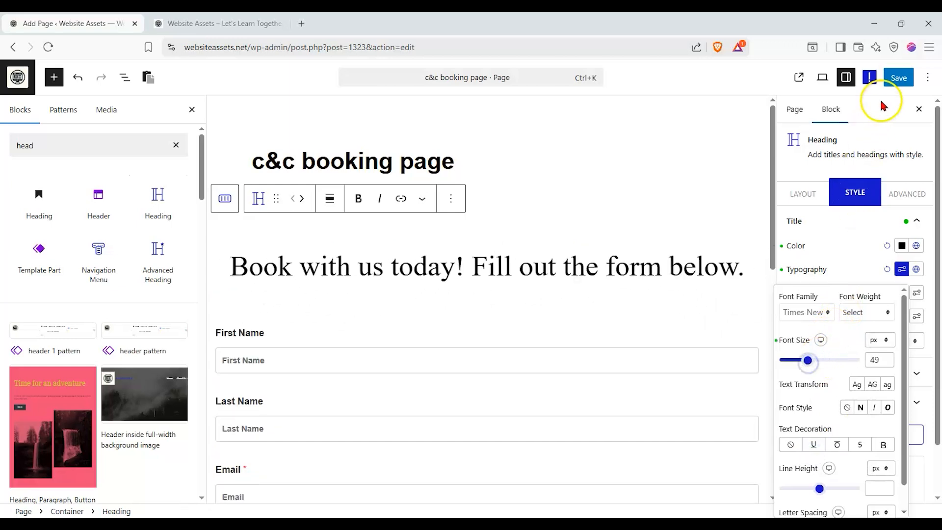
Step: Save the page, open the live booking page and check its form fields, choosing turtle as the animal type
{"action": "left_click", "coordinate": [899, 78]}
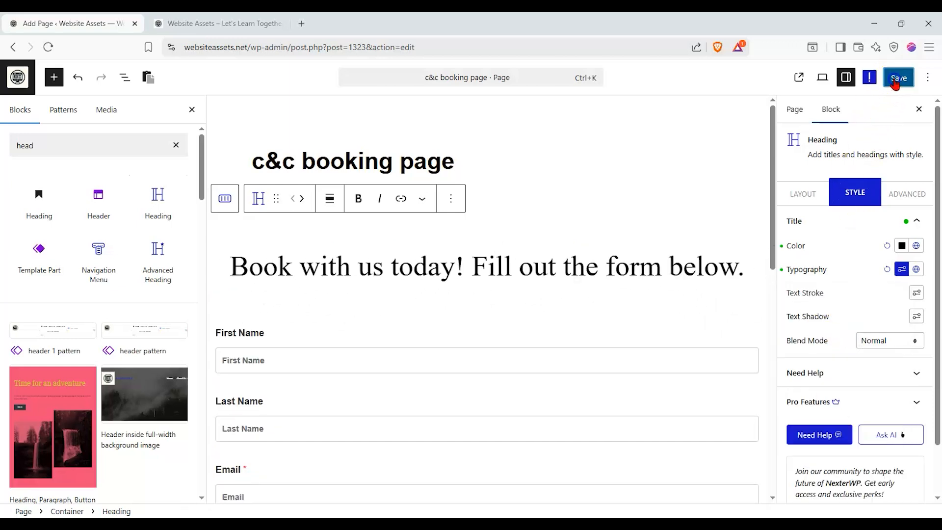
{"action": "left_click", "coordinate": [798, 79]}
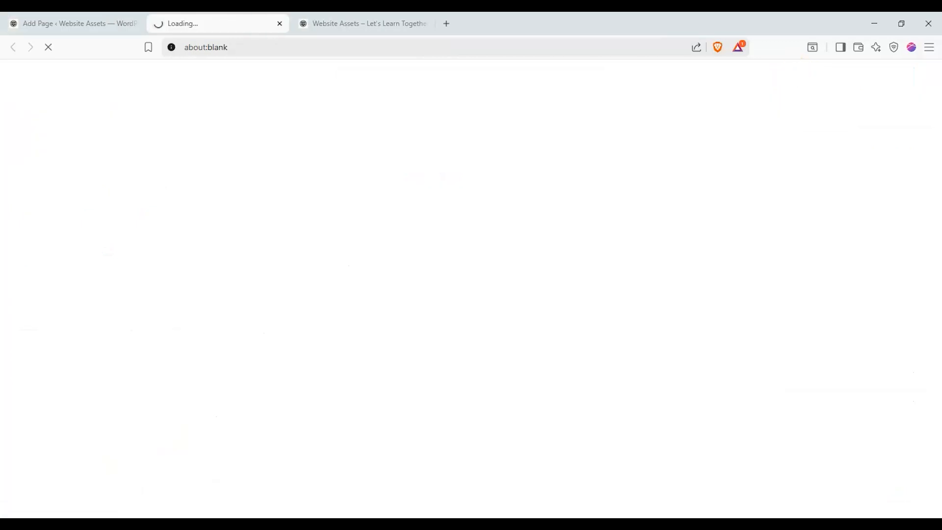
{"action": "scroll", "coordinate": [125, 189], "scroll_direction": "down", "scroll_amount": 4}
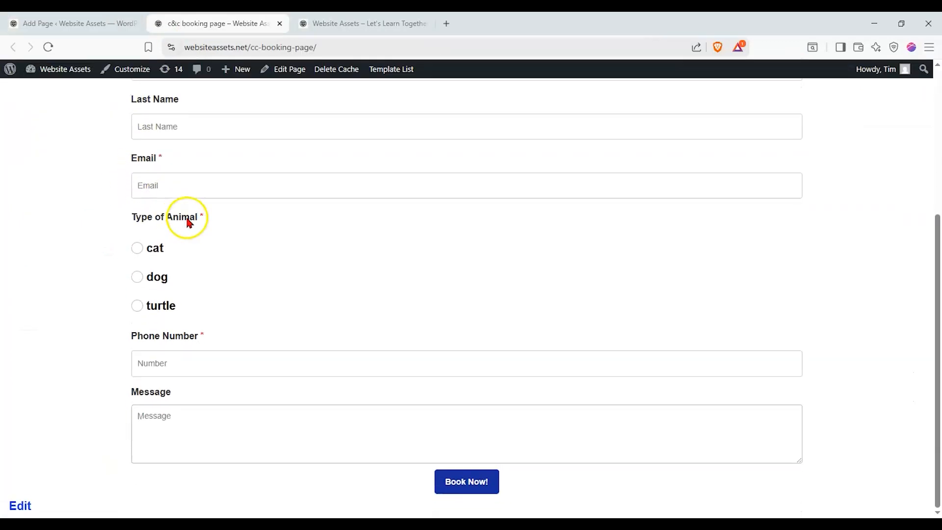
{"action": "left_click", "coordinate": [138, 306]}
{"action": "scroll", "coordinate": [130, 255], "scroll_direction": "up", "scroll_amount": 2}
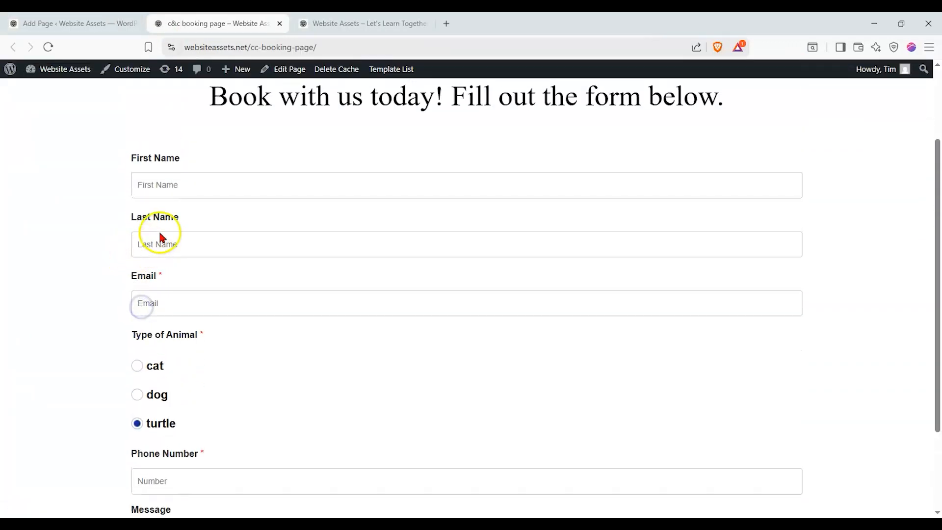
{"action": "scroll", "coordinate": [206, 211], "scroll_direction": "down", "scroll_amount": 2}
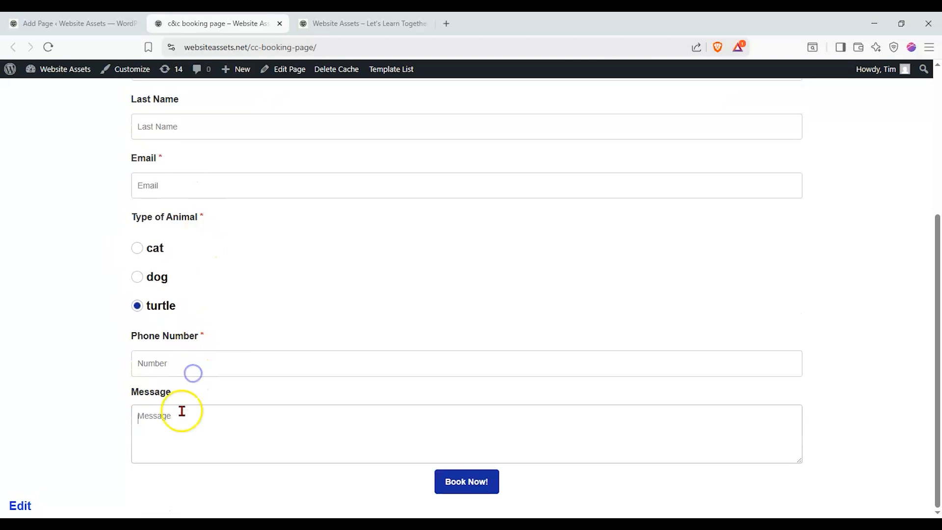
{"action": "scroll", "coordinate": [185, 318], "scroll_direction": "up", "scroll_amount": 4}
{"action": "scroll", "coordinate": [184, 299], "scroll_direction": "down", "scroll_amount": 4}
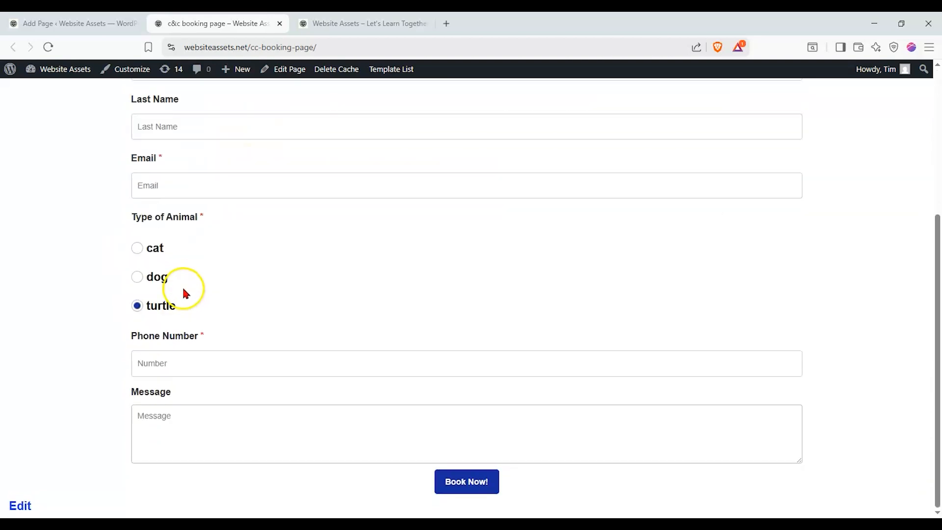
Step: Return to the page editor and open the layout settings of the whole Form block
{"action": "left_click", "coordinate": [74, 23]}
{"action": "left_click", "coordinate": [812, 194]}
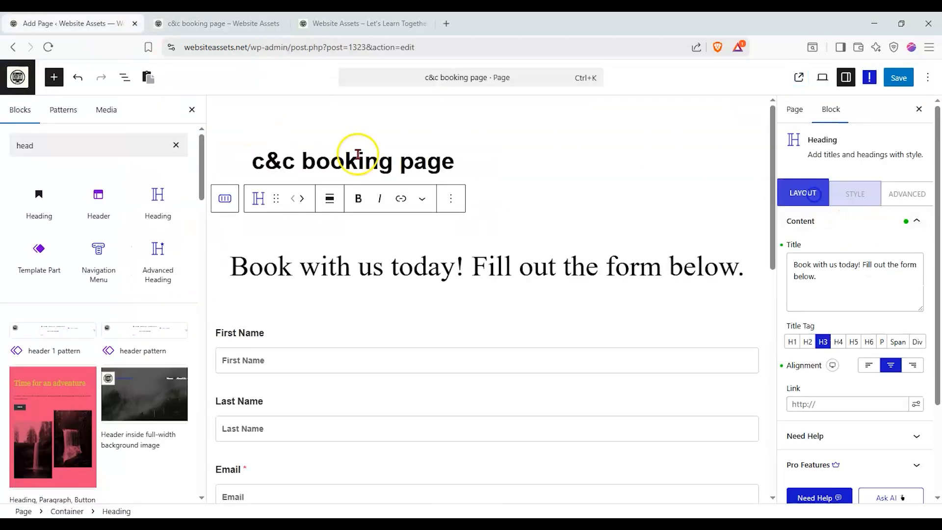
{"action": "left_click", "coordinate": [226, 199]}
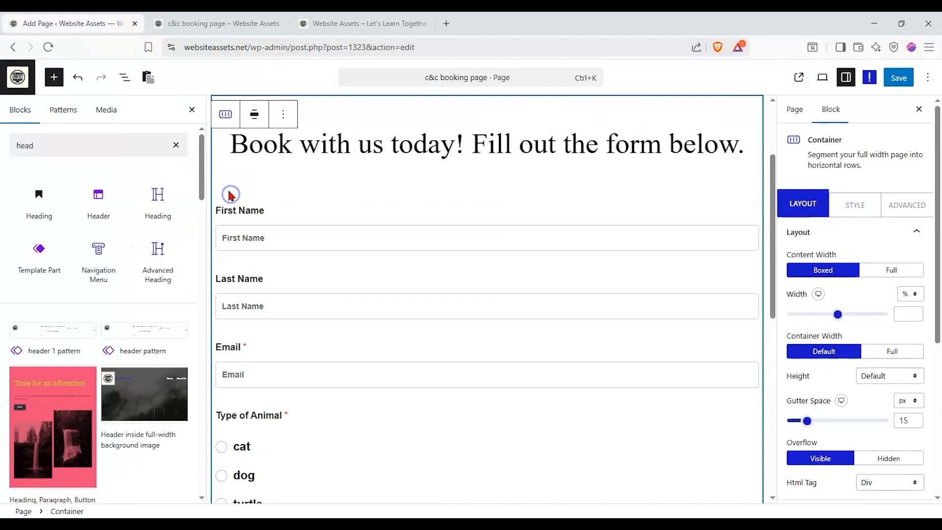
{"action": "left_click", "coordinate": [250, 143]}
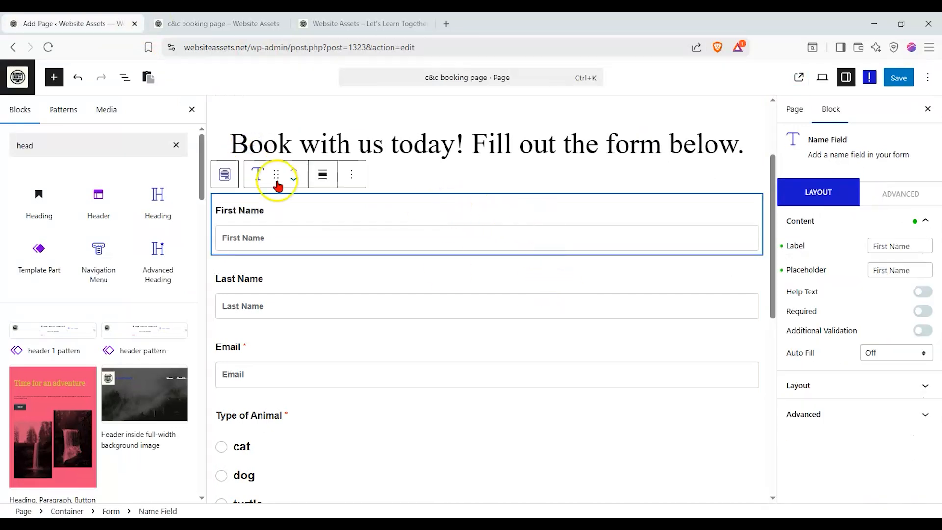
{"action": "left_click", "coordinate": [224, 174]}
{"action": "left_click", "coordinate": [807, 226]}
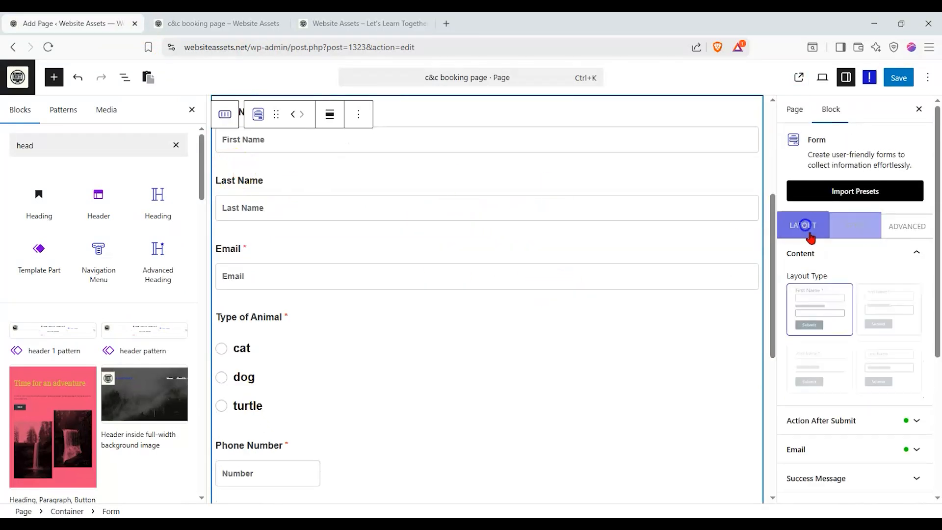
Step: Look through the Form block's email notification and after-submit settings
{"action": "scroll", "coordinate": [823, 283], "scroll_direction": "down", "scroll_amount": 5}
{"action": "left_click", "coordinate": [841, 275]}
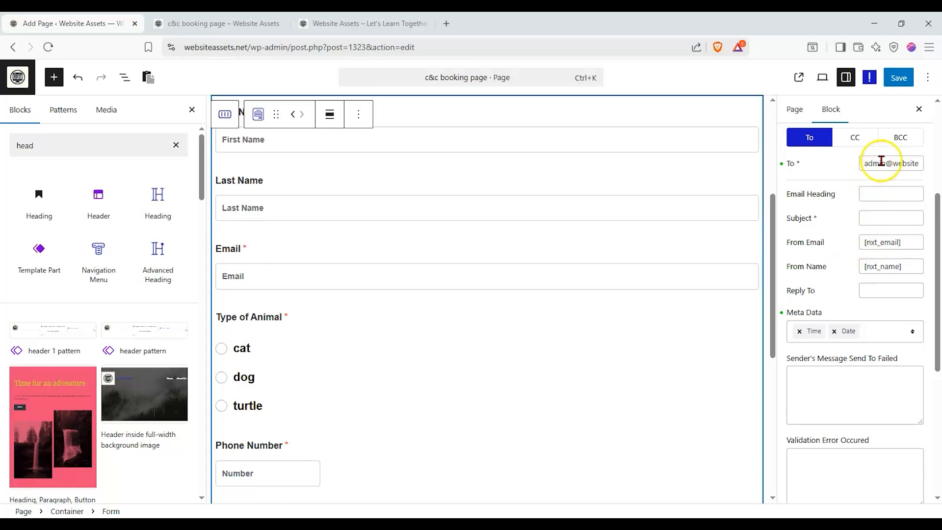
{"action": "scroll", "coordinate": [863, 230], "scroll_direction": "up", "scroll_amount": 5}
{"action": "left_click", "coordinate": [865, 264]}
{"action": "left_click", "coordinate": [853, 298]}
{"action": "left_click", "coordinate": [853, 299]}
{"action": "left_click", "coordinate": [871, 333]}
{"action": "scroll", "coordinate": [869, 326], "scroll_direction": "down", "scroll_amount": 3}
{"action": "scroll", "coordinate": [879, 245], "scroll_direction": "up", "scroll_amount": 4}
{"action": "left_click", "coordinate": [872, 285]}
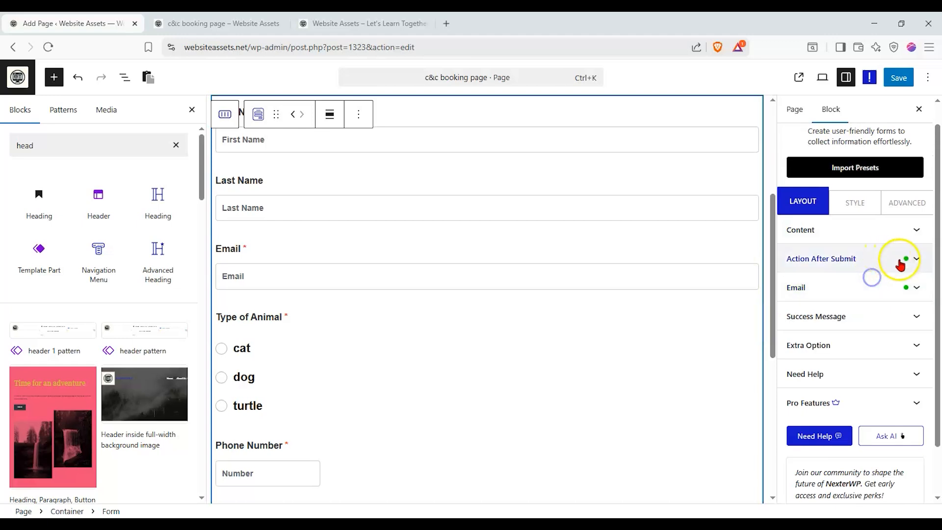
Step: Examine the Action After Submit options, the Email recipient, subject and sender fields, and the form's layout once more
{"action": "left_click", "coordinate": [906, 259]}
{"action": "left_click", "coordinate": [868, 330]}
{"action": "left_click", "coordinate": [836, 300]}
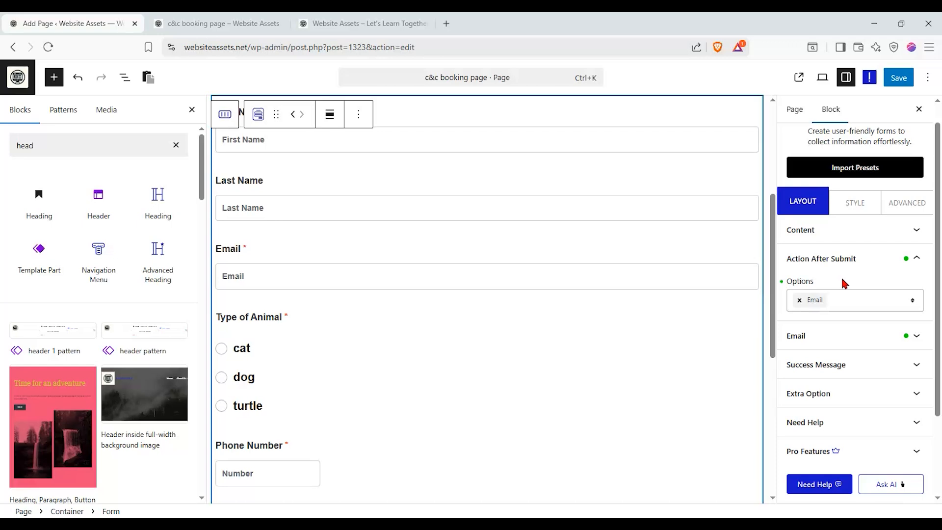
{"action": "left_click", "coordinate": [852, 336]}
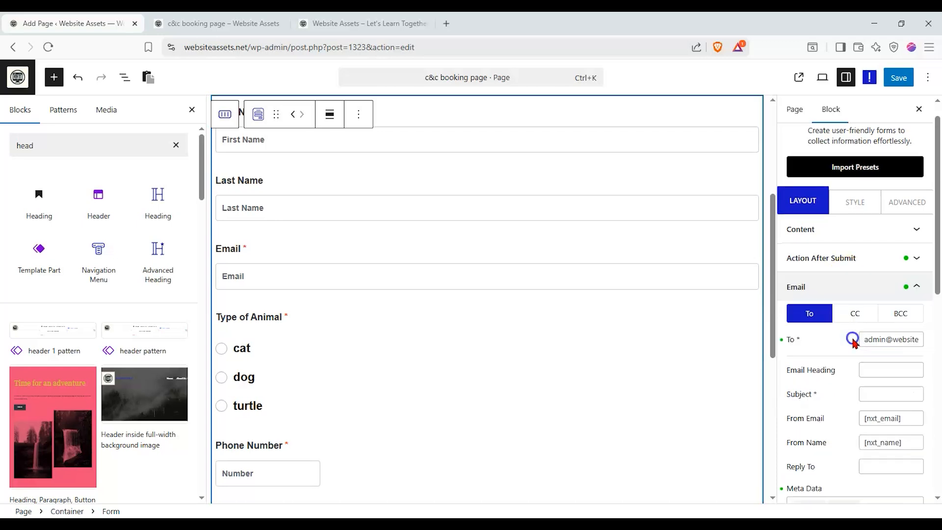
{"action": "scroll", "coordinate": [868, 246], "scroll_direction": "down", "scroll_amount": 3}
{"action": "scroll", "coordinate": [863, 244], "scroll_direction": "up", "scroll_amount": 3}
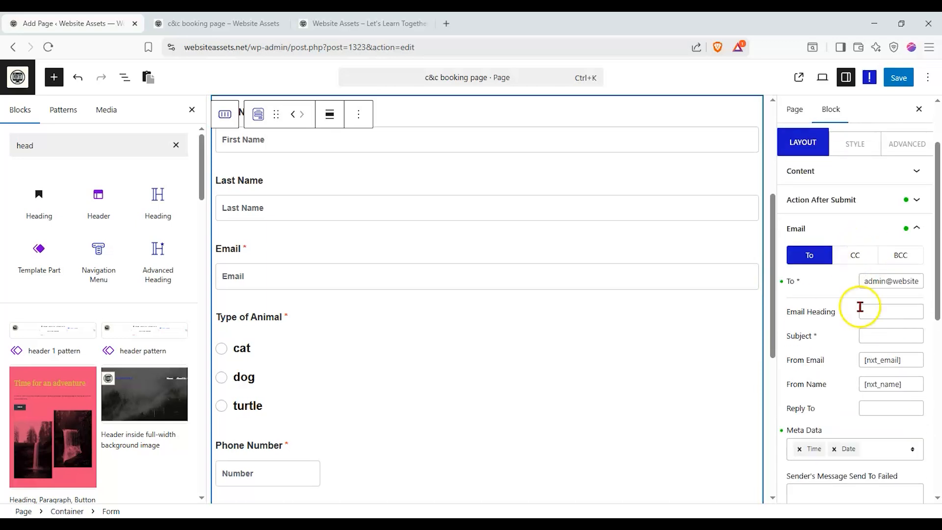
{"action": "scroll", "coordinate": [860, 308], "scroll_direction": "up", "scroll_amount": 2}
{"action": "scroll", "coordinate": [680, 294], "scroll_direction": "up", "scroll_amount": 1}
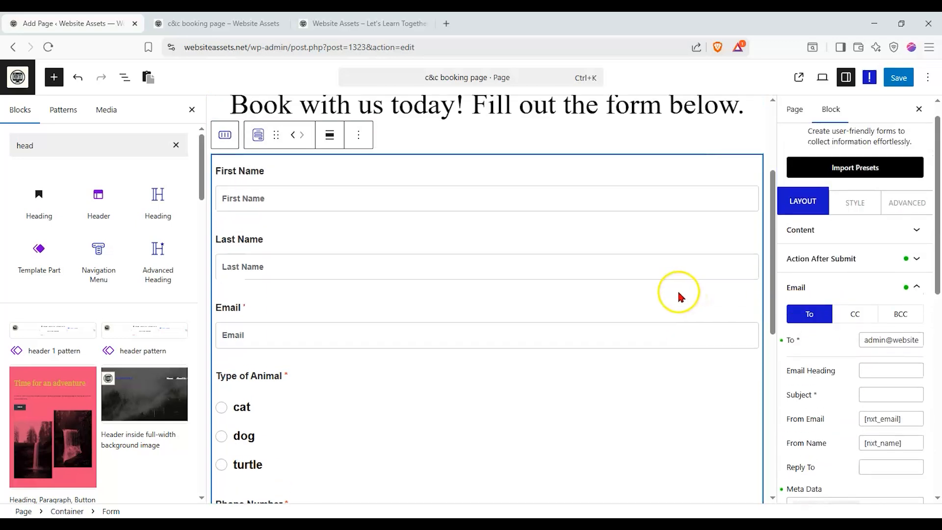
{"action": "scroll", "coordinate": [678, 295], "scroll_direction": "down", "scroll_amount": 4}
{"action": "scroll", "coordinate": [678, 292], "scroll_direction": "up", "scroll_amount": 5}
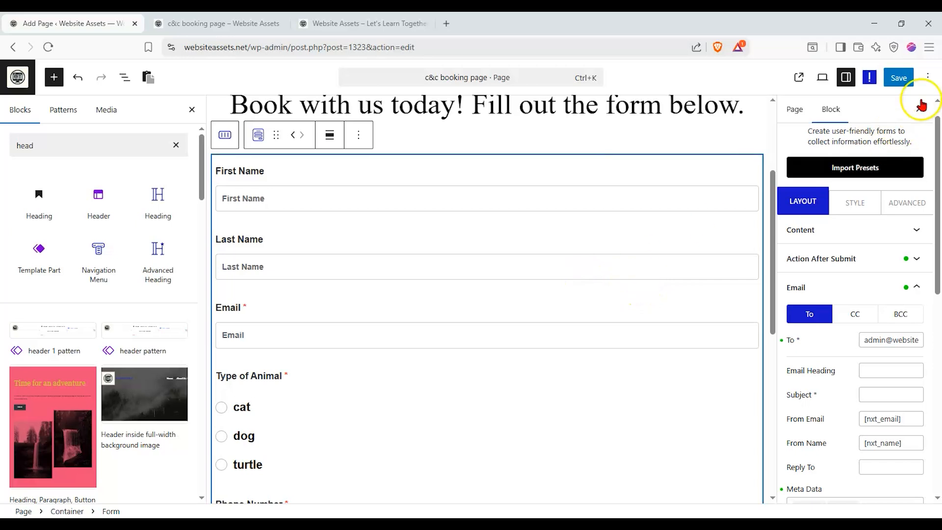
Step: Save the booking page, go to the Theme Builder, close the extra browser tabs and open the c&c header 1 template for editing
{"action": "left_click", "coordinate": [898, 78]}
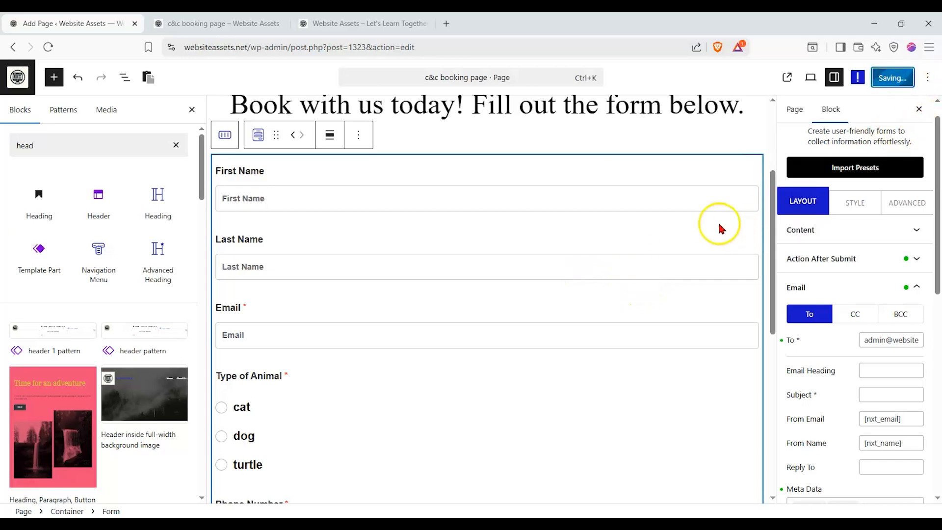
{"action": "left_click", "coordinate": [14, 86]}
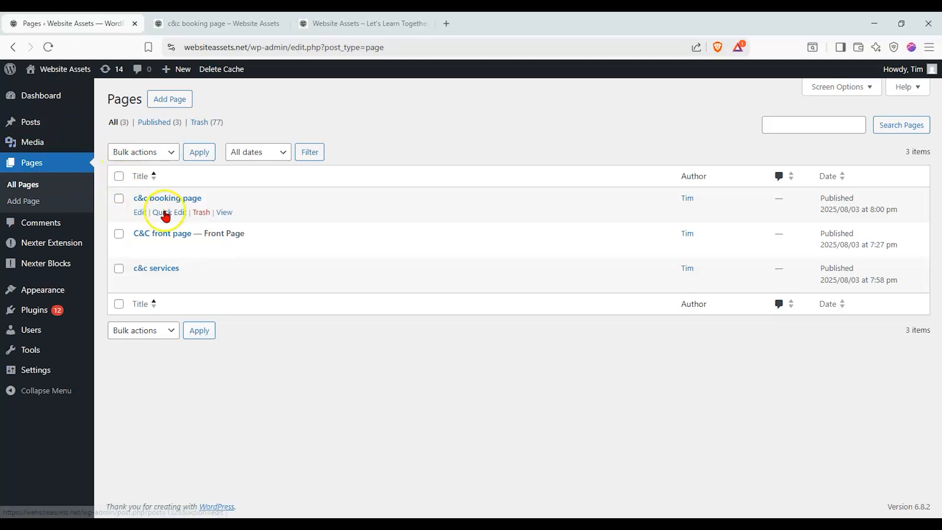
{"action": "mouse_move", "coordinate": [73, 242]}
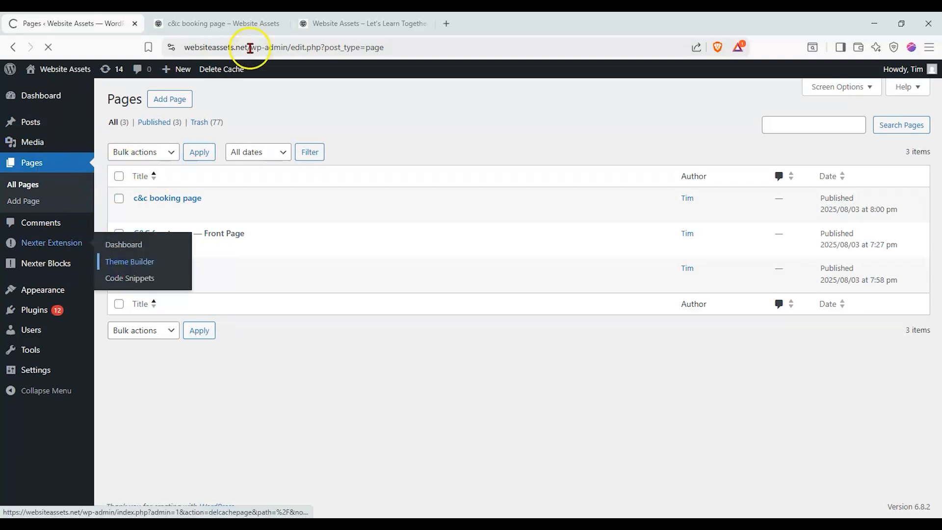
{"action": "left_click", "coordinate": [283, 23]}
{"action": "left_click", "coordinate": [284, 23]}
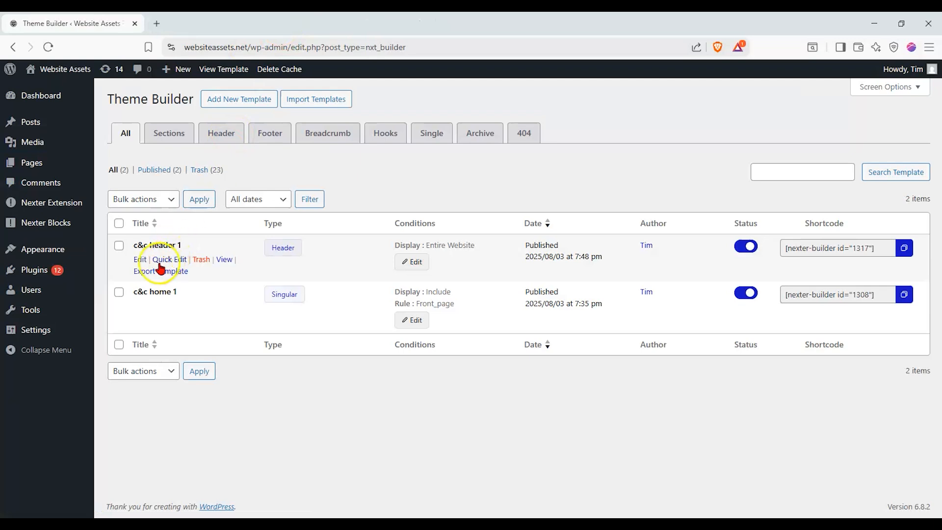
{"action": "left_click", "coordinate": [141, 260]}
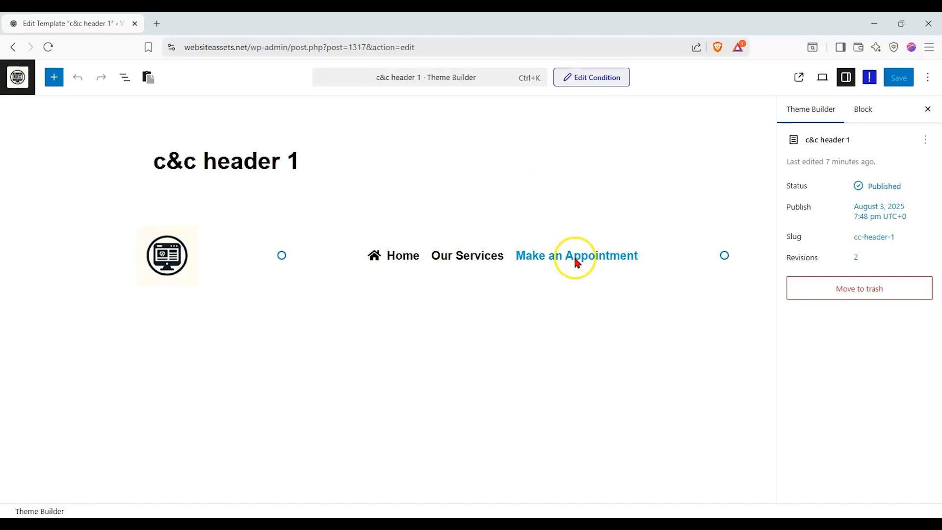
Step: Copy the menu text of the navigation menu's Make an Appointment item and link the item to the c&c booking page
{"action": "left_click", "coordinate": [574, 258]}
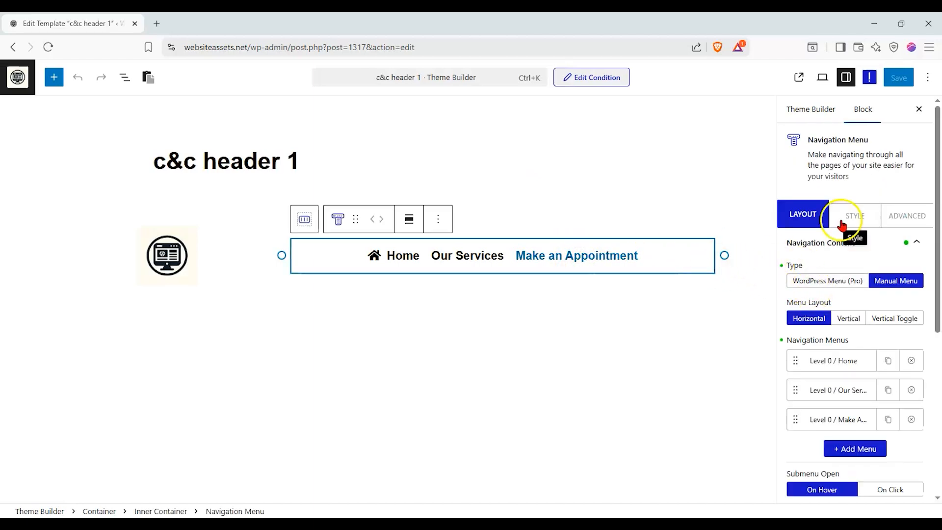
{"action": "left_click", "coordinate": [847, 416]}
{"action": "scroll", "coordinate": [845, 413], "scroll_direction": "down", "scroll_amount": 1}
{"action": "left_click_drag", "start_coordinate": [858, 442], "coordinate": [939, 454]}
{"action": "key", "text": "ctrl+c"}
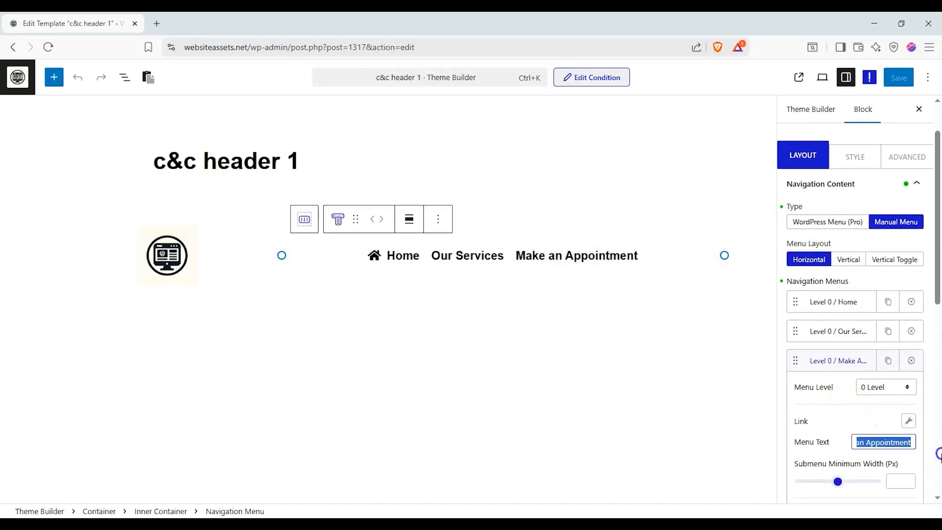
{"action": "left_click", "coordinate": [909, 421]}
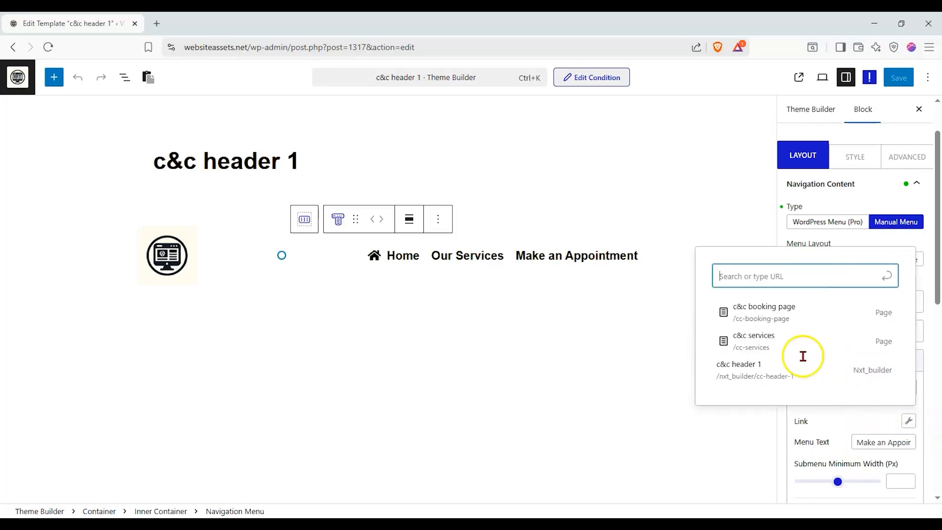
{"action": "type", "text": "boo"}
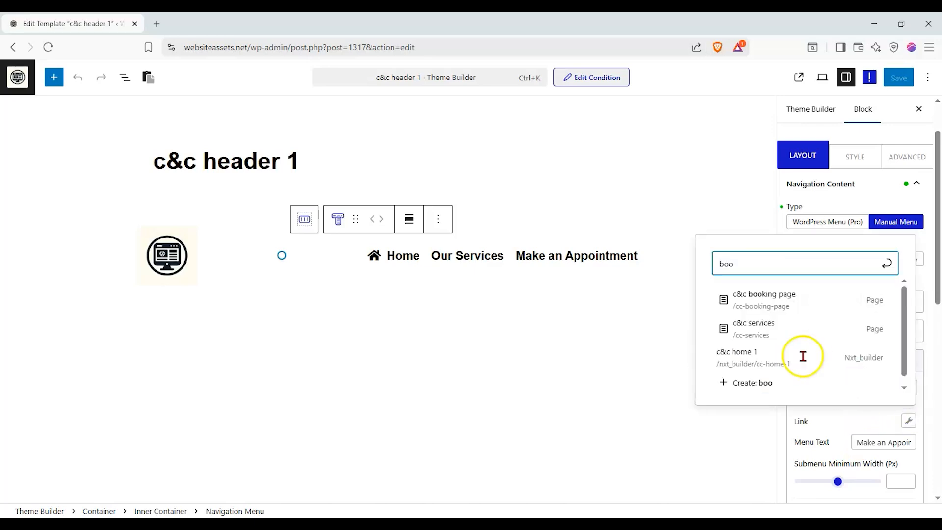
{"action": "left_click", "coordinate": [827, 302]}
Step: Paste Make an Appointment back as the linked item's menu text and save the header template
{"action": "left_click_drag", "start_coordinate": [858, 442], "coordinate": [937, 446]}
{"action": "key", "text": "ctrl+v"}
{"action": "left_click", "coordinate": [899, 77]}
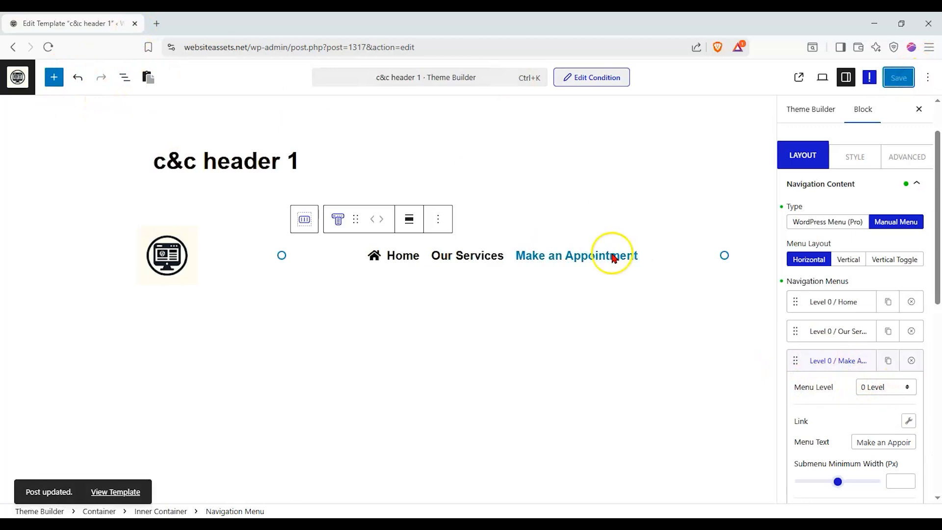
Step: Copy the booking page link from the Make an Appointment item and open the c&c home 1 template for editing
{"action": "left_click", "coordinate": [909, 419]}
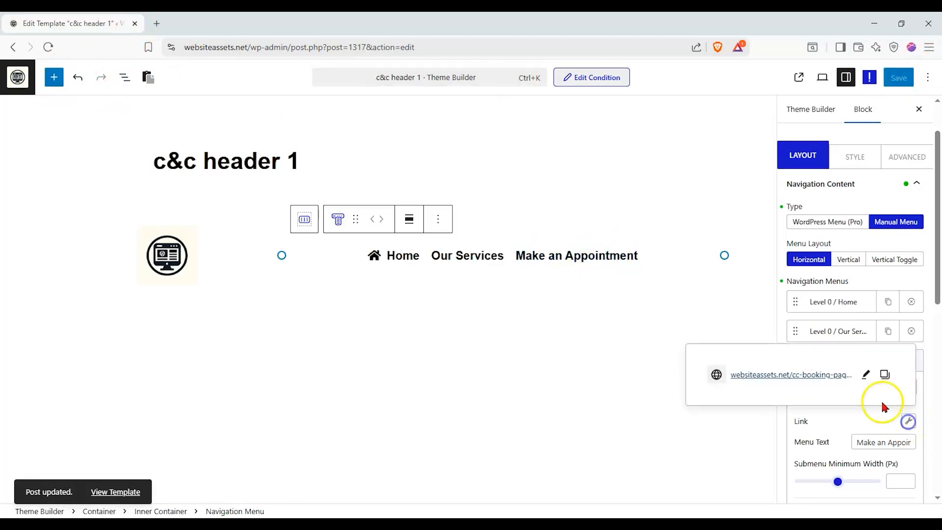
{"action": "left_click", "coordinate": [882, 375]}
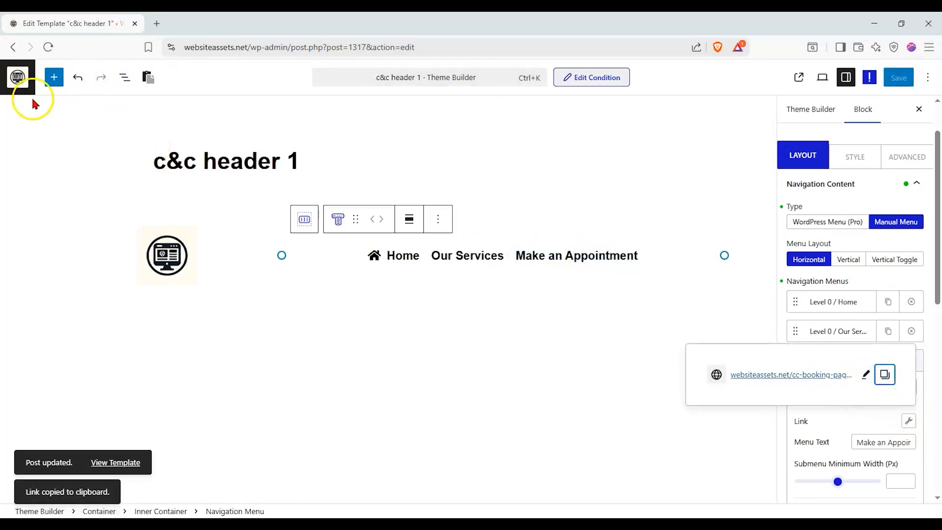
{"action": "left_click", "coordinate": [22, 81]}
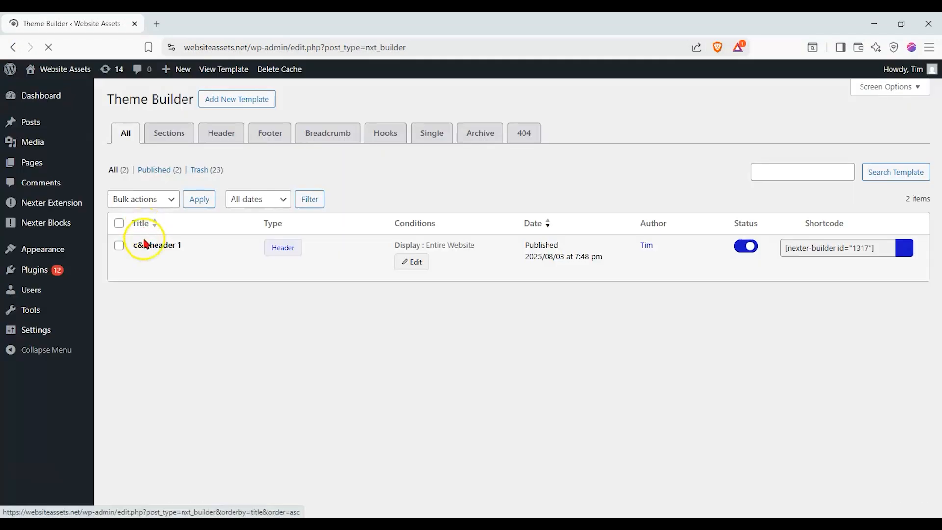
{"action": "left_click", "coordinate": [141, 306]}
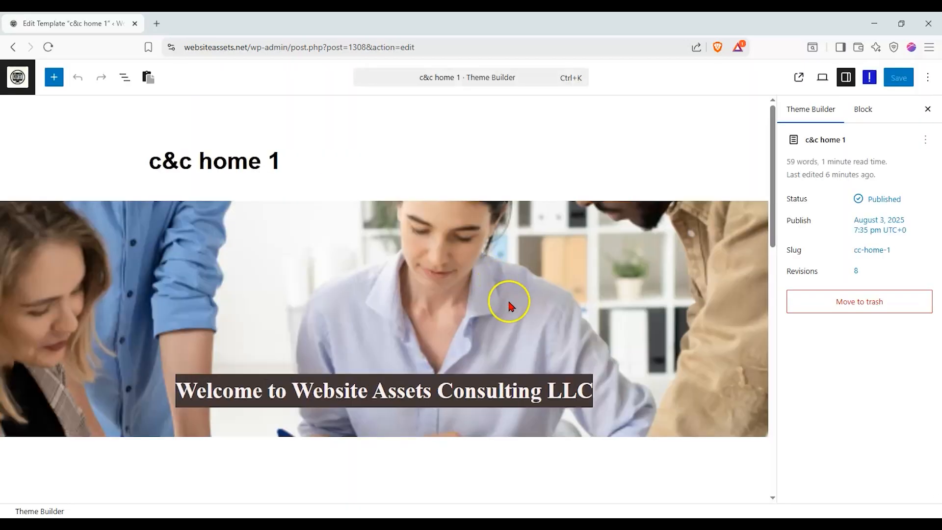
Step: Set the Book Now button's link to the copied booking page URL and save the home template
{"action": "scroll", "coordinate": [507, 302], "scroll_direction": "down", "scroll_amount": 5}
{"action": "left_click", "coordinate": [541, 304]}
{"action": "left_click_drag", "start_coordinate": [847, 296], "coordinate": [676, 292]}
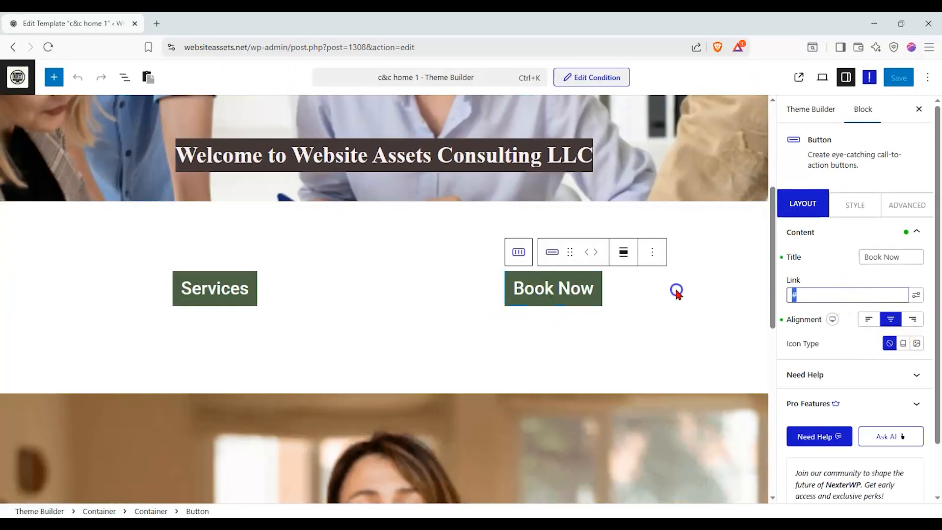
{"action": "key", "text": "ctrl+v"}
{"action": "left_click", "coordinate": [901, 77]}
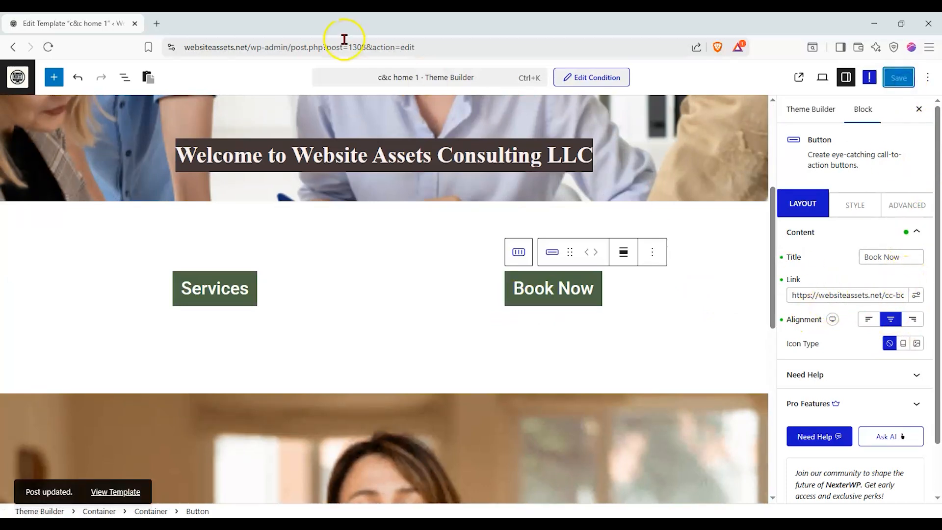
Step: View the c&c home 1 template on the front end and go to the site's live home page
{"action": "left_click", "coordinate": [799, 77]}
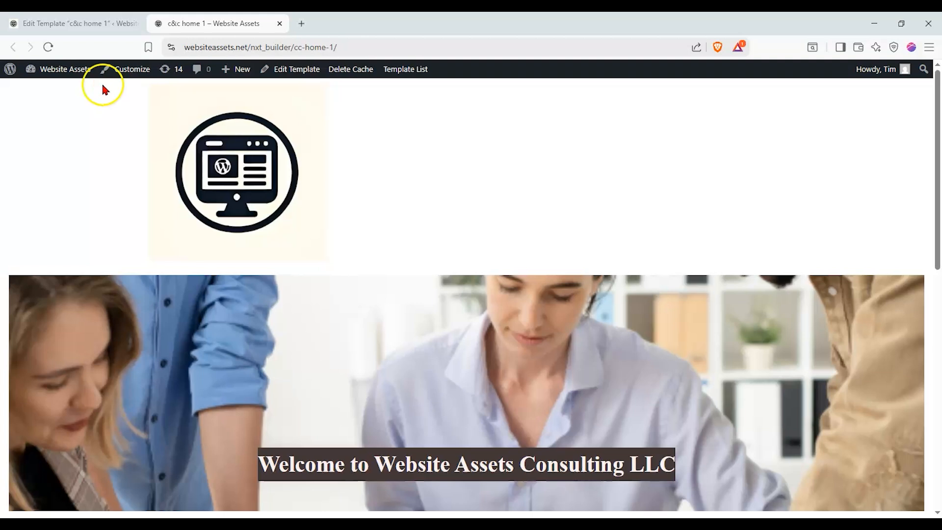
{"action": "mouse_move", "coordinate": [65, 69]}
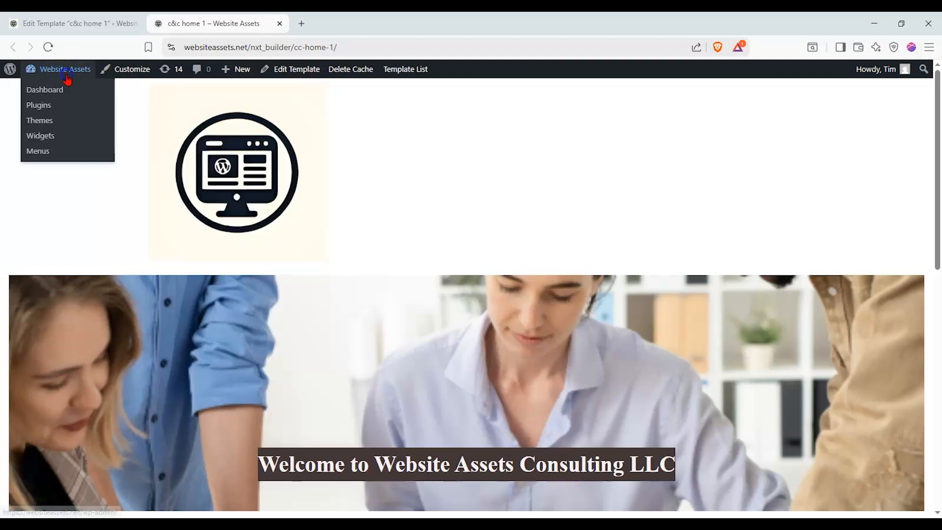
{"action": "left_click", "coordinate": [46, 90]}
{"action": "left_click", "coordinate": [45, 76]}
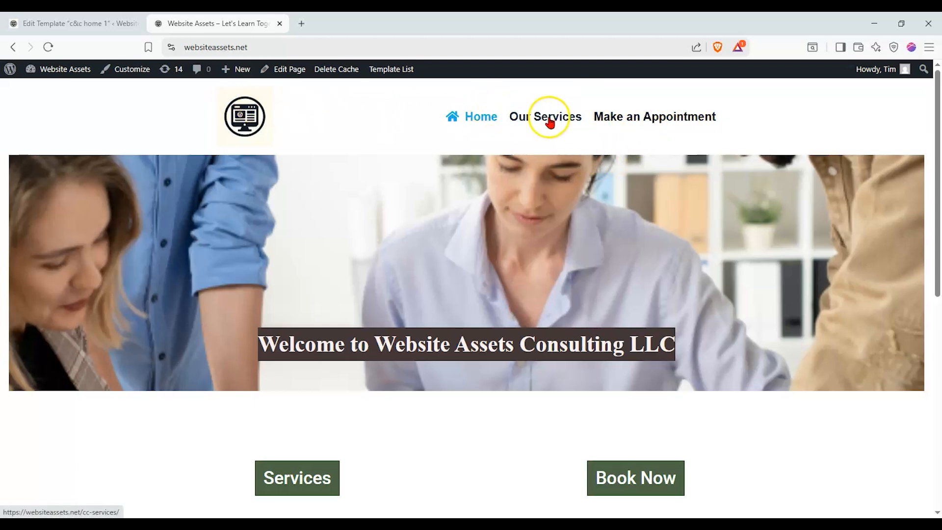
Step: Look through the live home page, from the header and banner to the Services and Book Now buttons and Who we are section
{"action": "scroll", "coordinate": [703, 178], "scroll_direction": "down", "scroll_amount": 1}
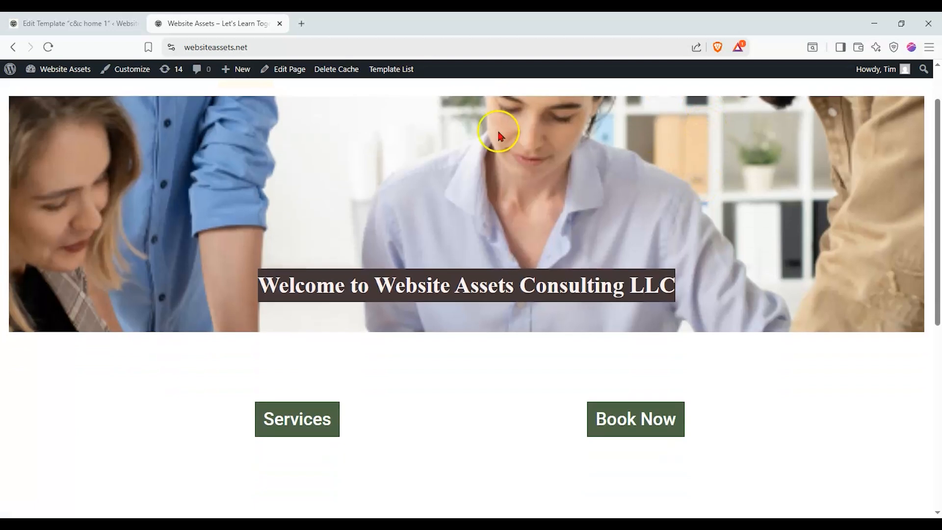
{"action": "scroll", "coordinate": [360, 231], "scroll_direction": "down", "scroll_amount": 1}
{"action": "scroll", "coordinate": [366, 227], "scroll_direction": "up", "scroll_amount": 1}
{"action": "scroll", "coordinate": [368, 230], "scroll_direction": "down", "scroll_amount": 1}
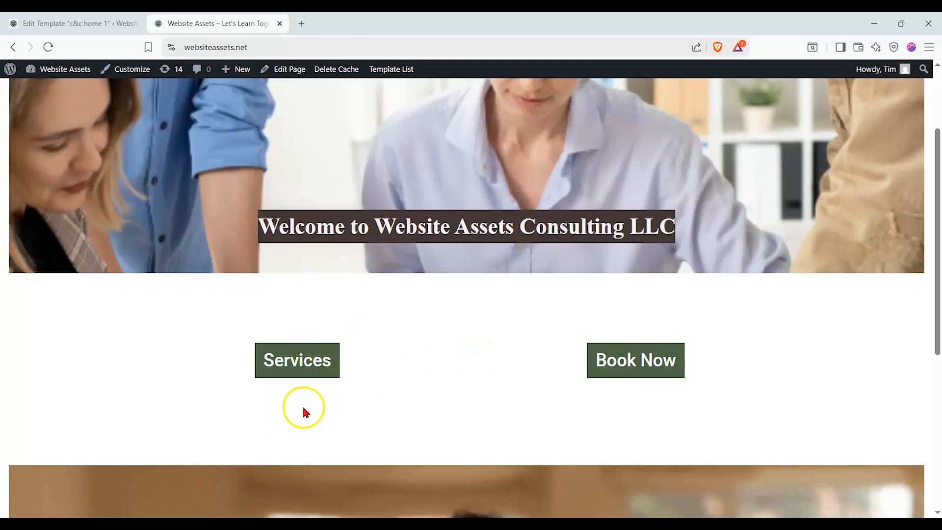
{"action": "scroll", "coordinate": [619, 377], "scroll_direction": "down", "scroll_amount": 5}
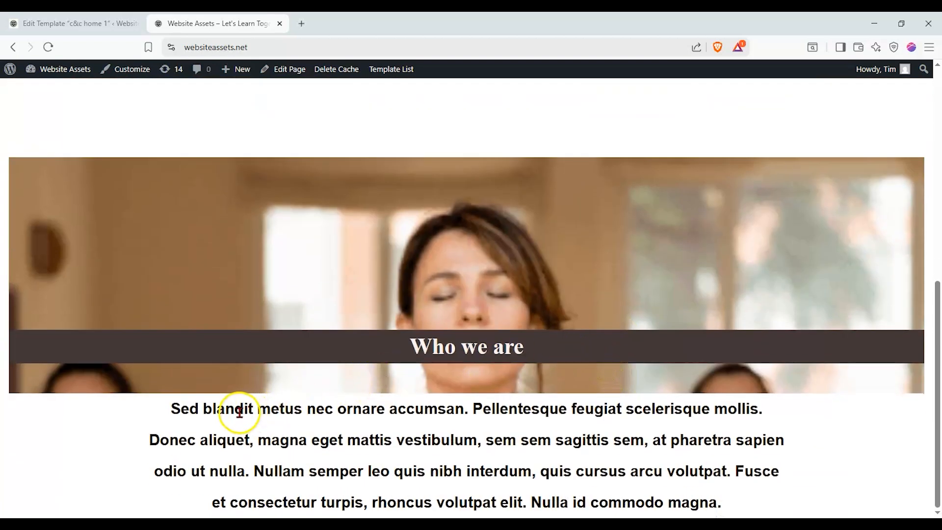
{"action": "scroll", "coordinate": [456, 438], "scroll_direction": "up", "scroll_amount": 6}
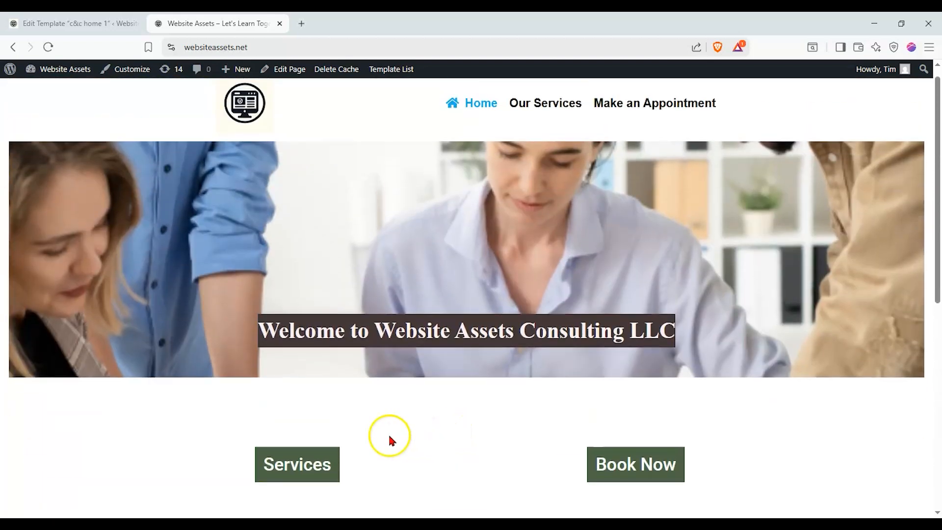
Step: Follow the home page's Services button and check the services page's images, pricing cards and header menu
{"action": "left_click", "coordinate": [315, 457]}
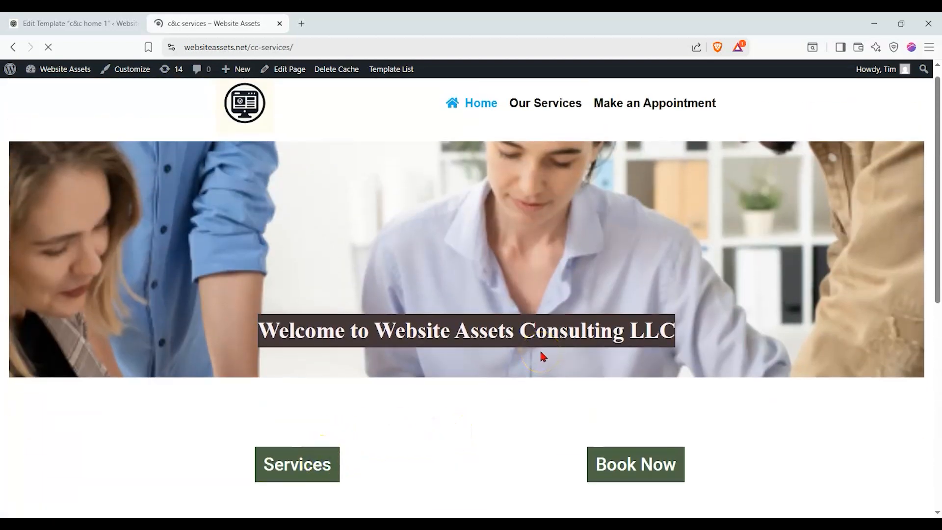
{"action": "scroll", "coordinate": [319, 265], "scroll_direction": "down", "scroll_amount": 3}
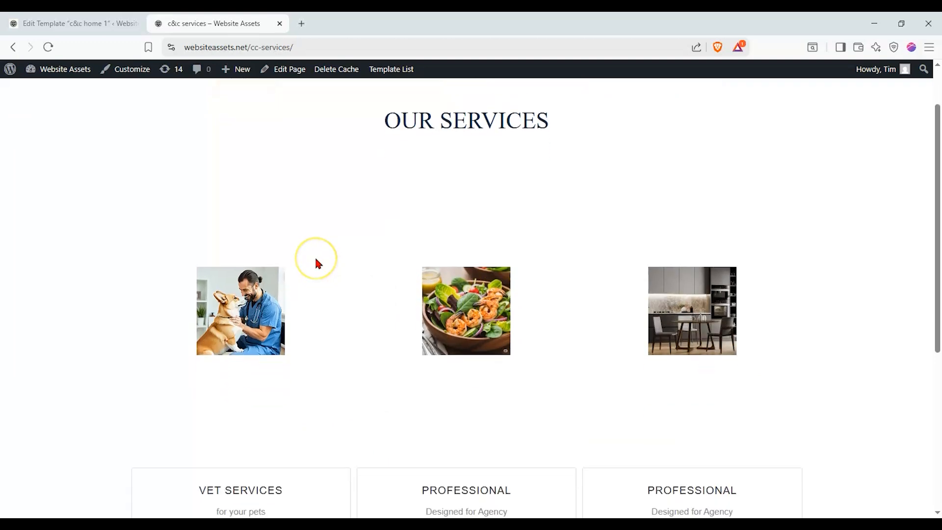
{"action": "scroll", "coordinate": [318, 264], "scroll_direction": "up", "scroll_amount": 2}
{"action": "scroll", "coordinate": [318, 264], "scroll_direction": "down", "scroll_amount": 6}
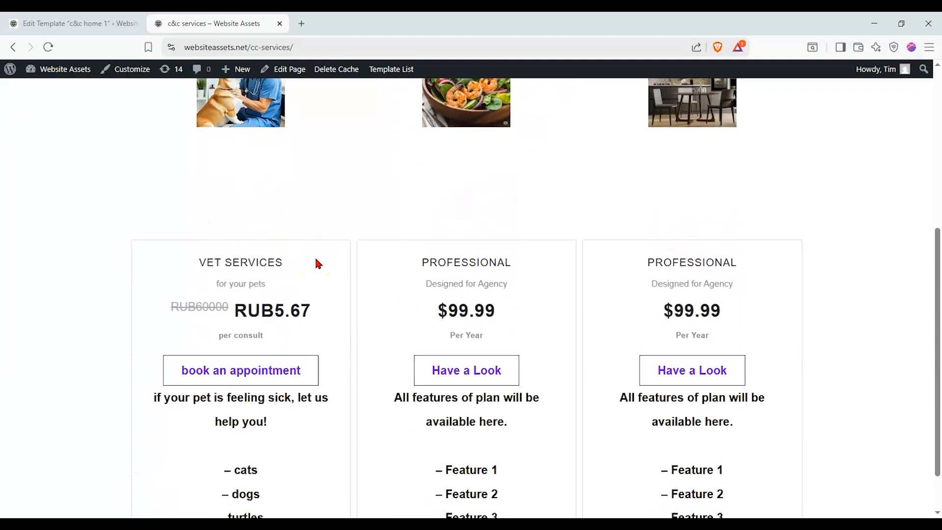
{"action": "scroll", "coordinate": [318, 264], "scroll_direction": "up", "scroll_amount": 7}
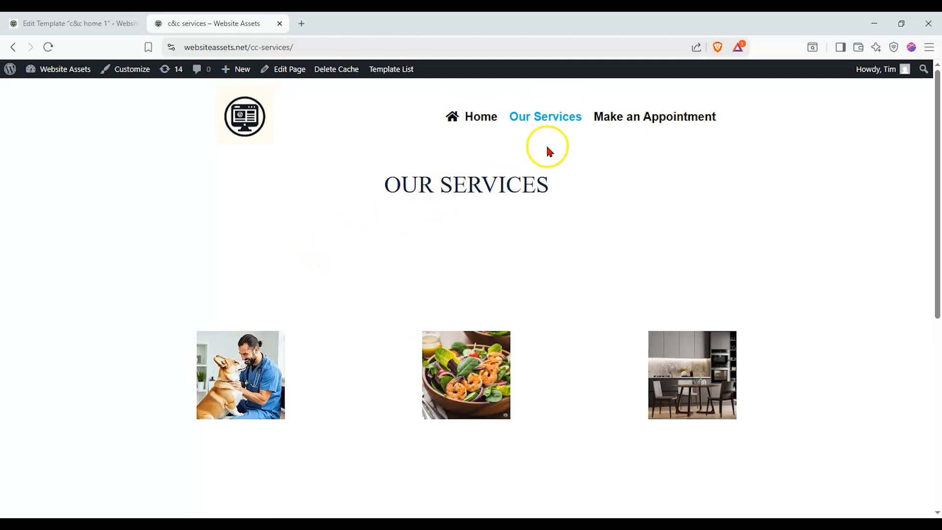
{"action": "scroll", "coordinate": [556, 177], "scroll_direction": "down", "scroll_amount": 6}
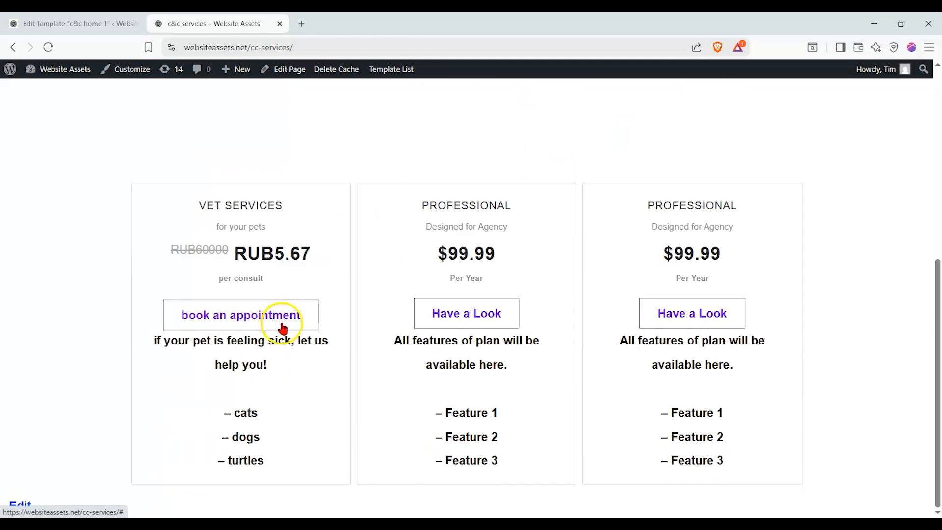
{"action": "scroll", "coordinate": [571, 314], "scroll_direction": "up", "scroll_amount": 7}
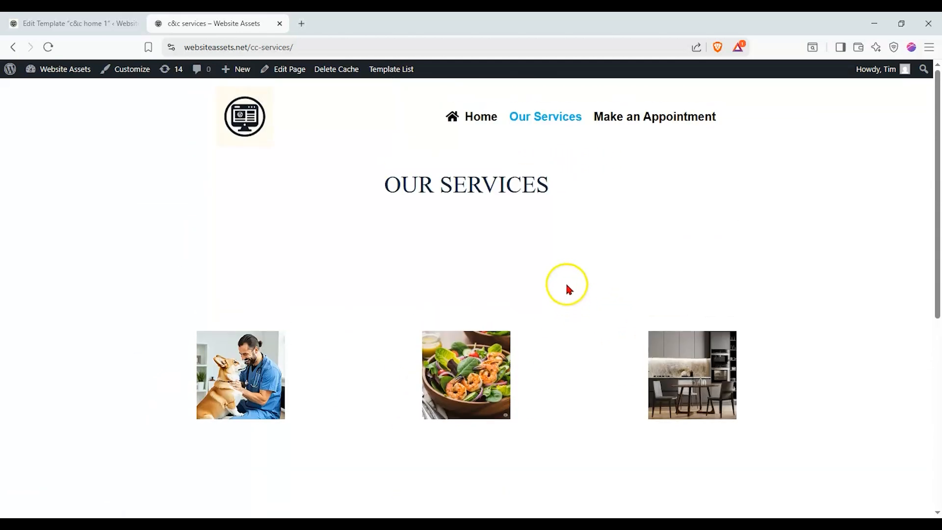
Step: Follow the Make an Appointment menu link, check the booking form's fields and return to the home page
{"action": "left_click", "coordinate": [628, 123]}
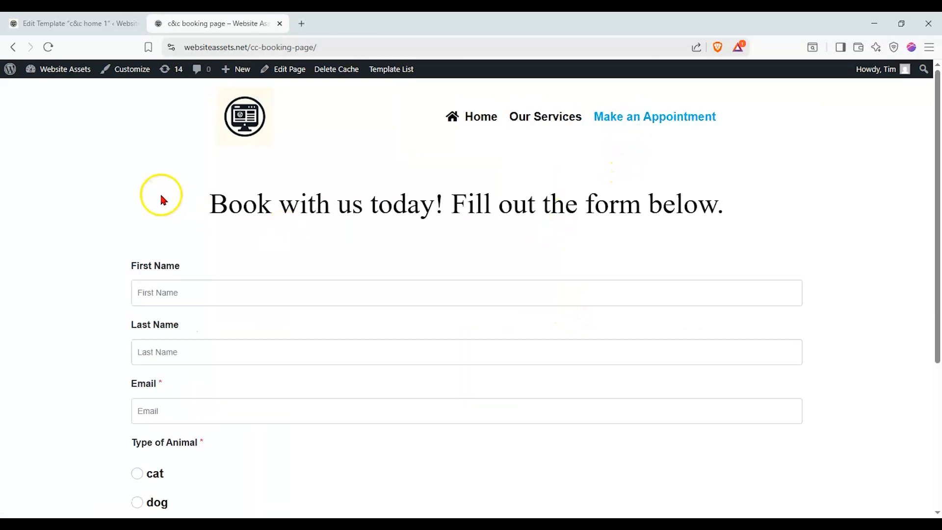
{"action": "scroll", "coordinate": [169, 173], "scroll_direction": "down", "scroll_amount": 1}
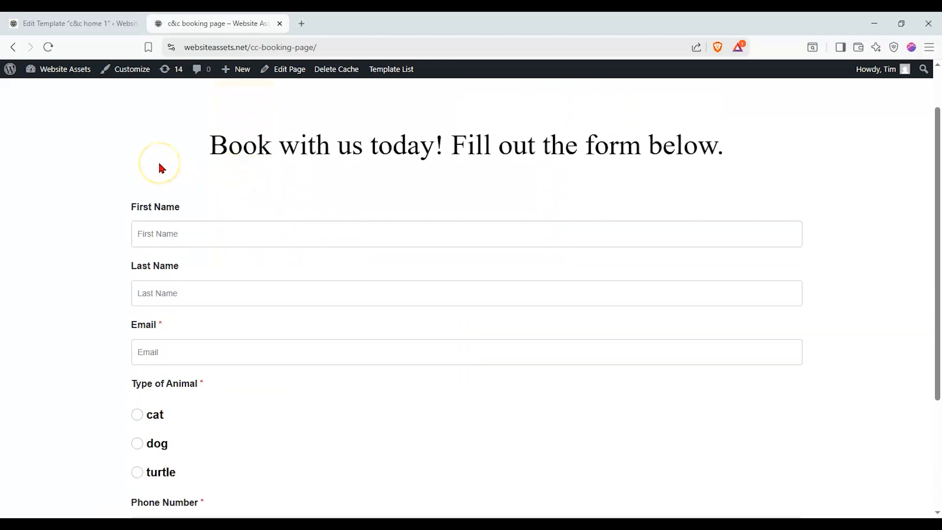
{"action": "scroll", "coordinate": [177, 183], "scroll_direction": "down", "scroll_amount": 3}
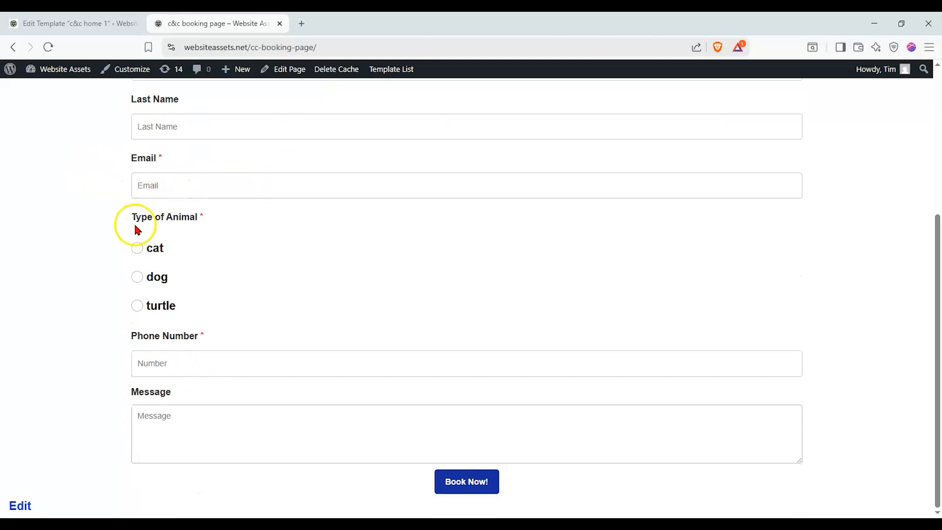
{"action": "scroll", "coordinate": [138, 230], "scroll_direction": "up", "scroll_amount": 4}
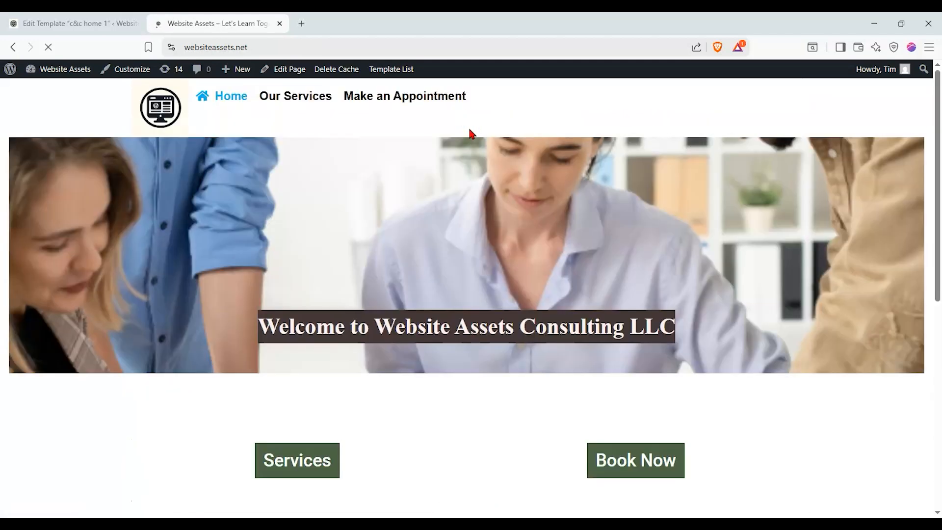
Step: Review the finished home page once more down to the Who we are text
{"action": "scroll", "coordinate": [242, 211], "scroll_direction": "down", "scroll_amount": 4}
{"action": "scroll", "coordinate": [240, 211], "scroll_direction": "down", "scroll_amount": 4}
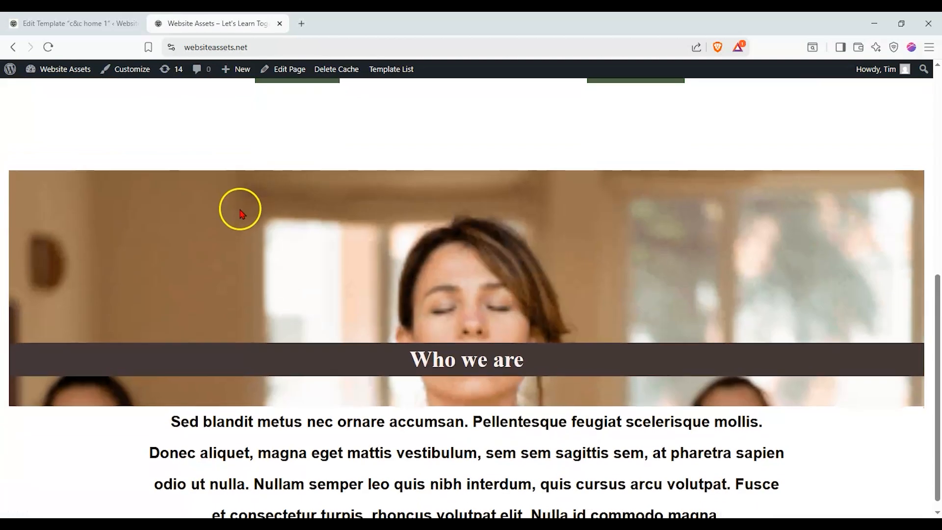
{"action": "scroll", "coordinate": [241, 212], "scroll_direction": "up", "scroll_amount": 3}
{"action": "scroll", "coordinate": [239, 211], "scroll_direction": "up", "scroll_amount": 5}
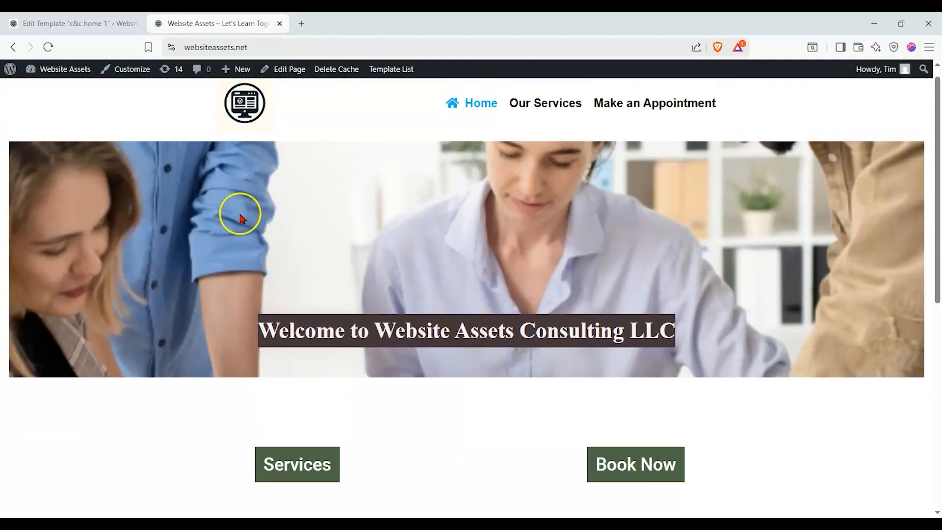
Step: Look over the live home page's Services and Book Now buttons, welcome banner and Who we are section
{"action": "scroll", "coordinate": [240, 214], "scroll_direction": "down", "scroll_amount": 3}
{"action": "scroll", "coordinate": [240, 214], "scroll_direction": "down", "scroll_amount": 3}
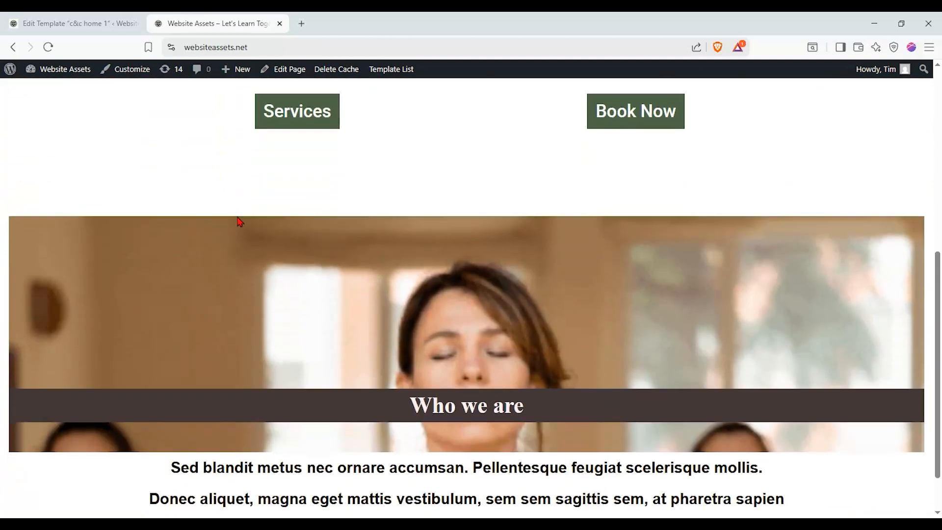
{"action": "scroll", "coordinate": [239, 221], "scroll_direction": "down", "scroll_amount": 1}
{"action": "scroll", "coordinate": [239, 222], "scroll_direction": "up", "scroll_amount": 4}
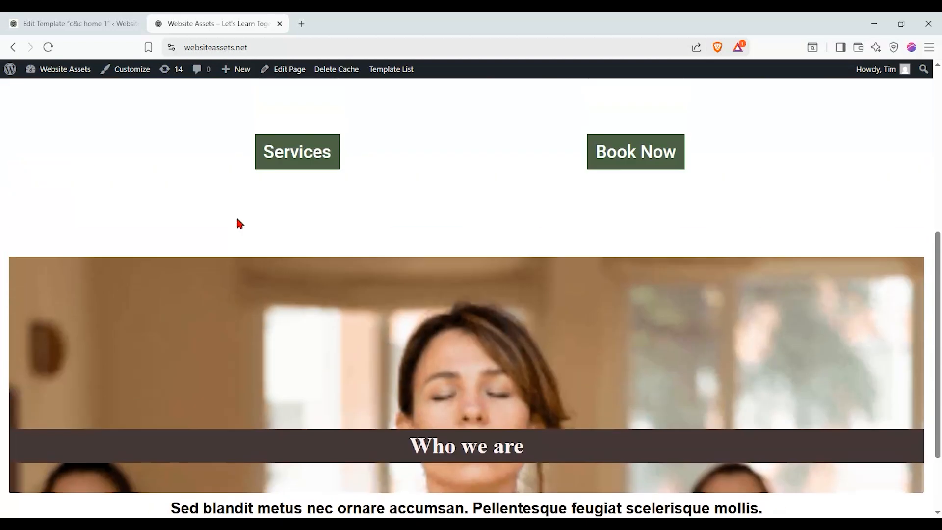
{"action": "scroll", "coordinate": [239, 223], "scroll_direction": "up", "scroll_amount": 3}
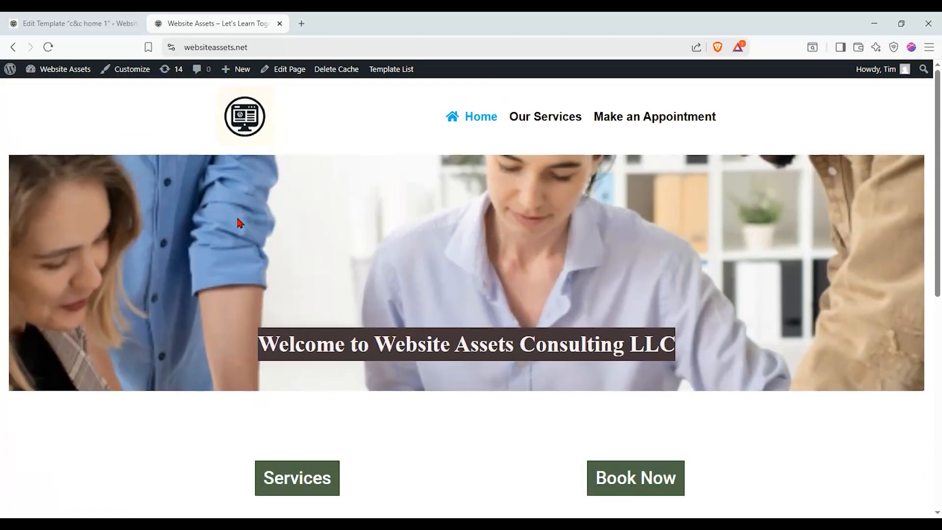
{"action": "scroll", "coordinate": [240, 222], "scroll_direction": "down", "scroll_amount": 4}
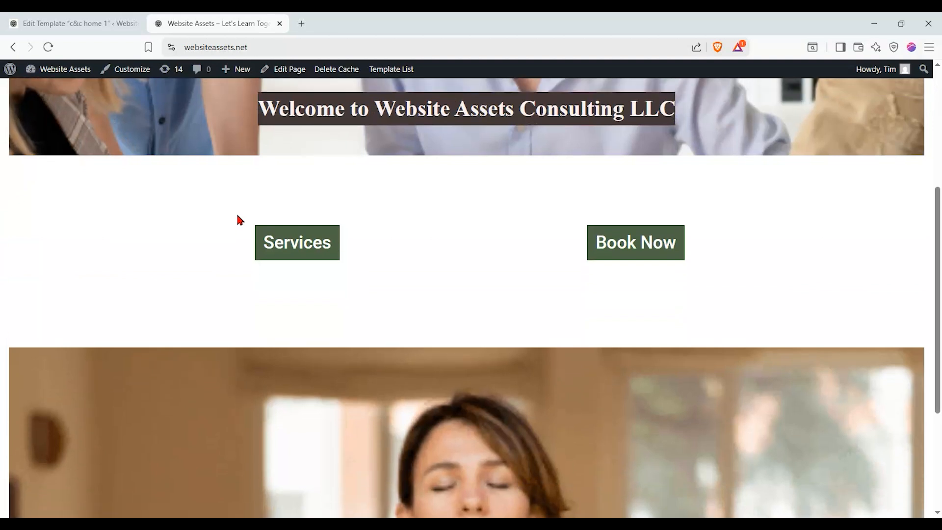
{"action": "scroll", "coordinate": [240, 221], "scroll_direction": "down", "scroll_amount": 3}
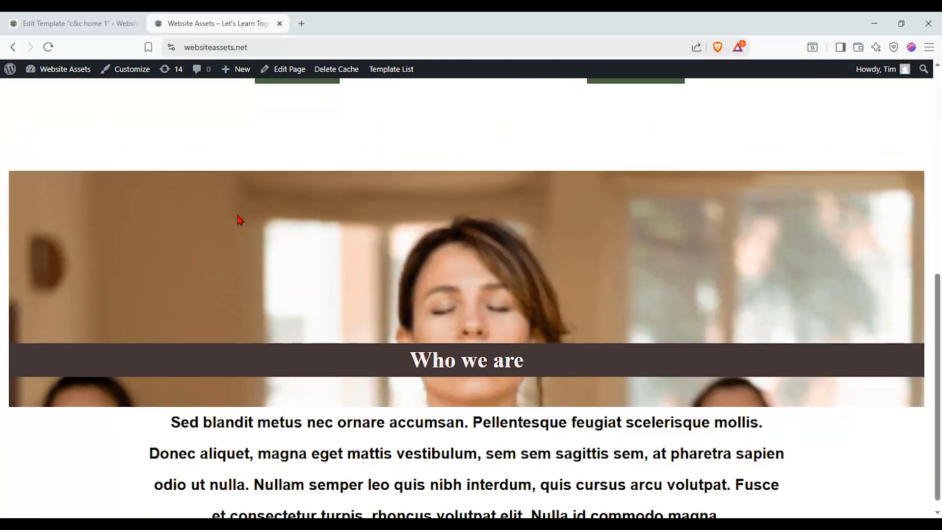
Step: Go from the home page to the booking page and look through its appointment form
{"action": "scroll", "coordinate": [240, 220], "scroll_direction": "up", "scroll_amount": 4}
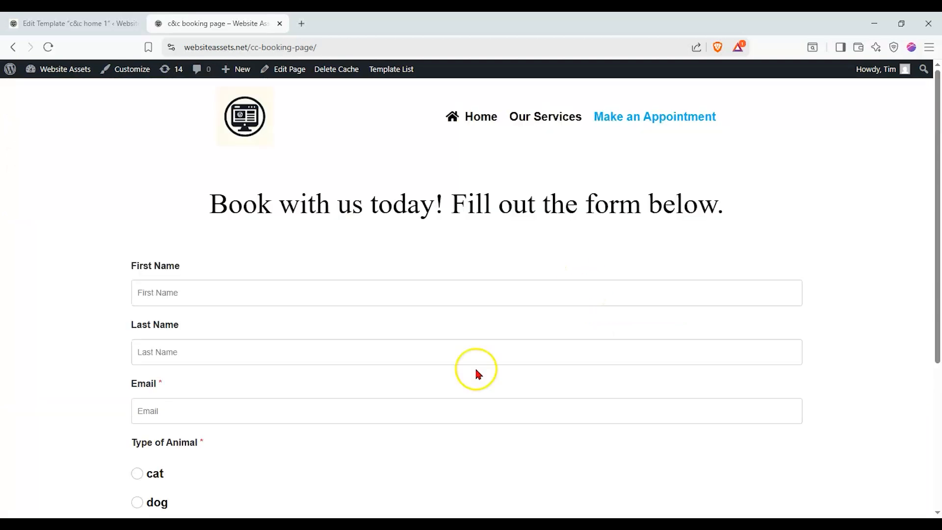
{"action": "scroll", "coordinate": [30, 277], "scroll_direction": "down", "scroll_amount": 5}
{"action": "scroll", "coordinate": [177, 311], "scroll_direction": "up", "scroll_amount": 5}
Step: Follow the Our Services menu link and look over the service images and pricing cards
{"action": "left_click", "coordinate": [541, 125]}
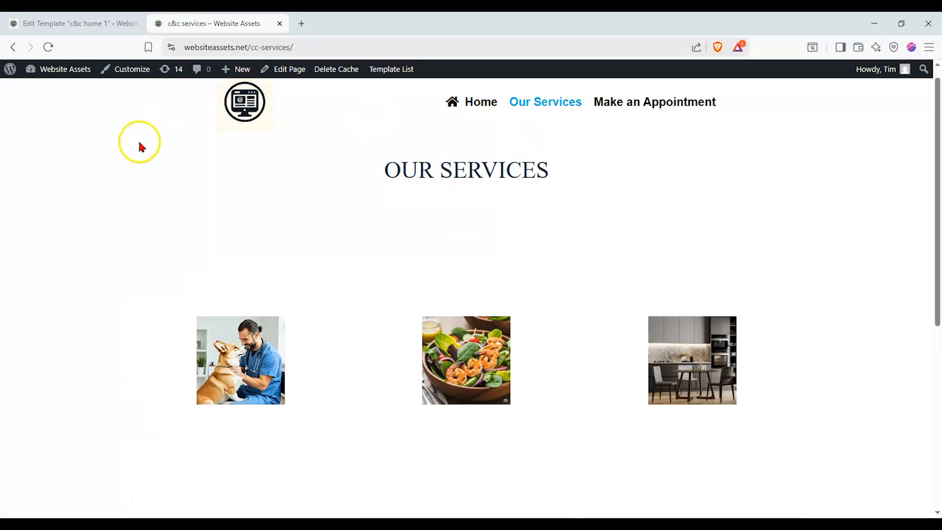
{"action": "scroll", "coordinate": [137, 140], "scroll_direction": "down", "scroll_amount": 7}
{"action": "scroll", "coordinate": [111, 179], "scroll_direction": "up", "scroll_amount": 7}
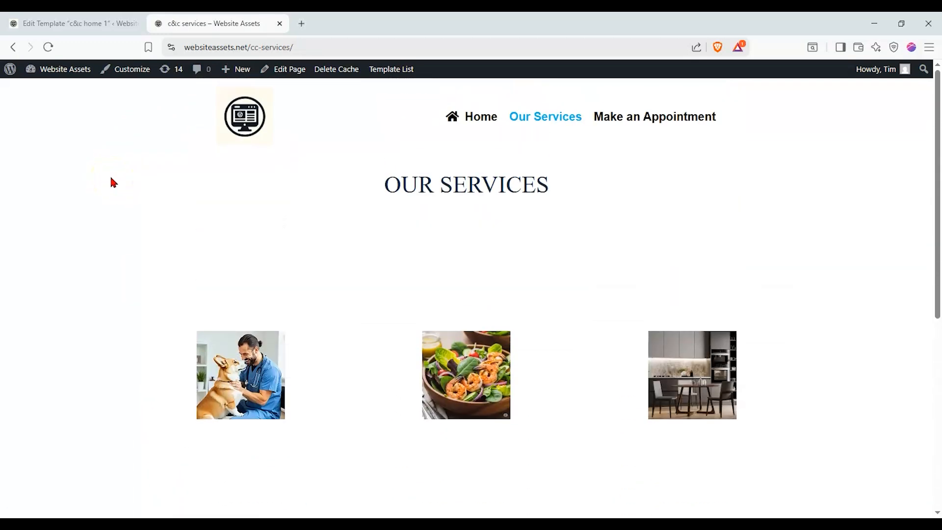
{"action": "scroll", "coordinate": [88, 234], "scroll_direction": "down", "scroll_amount": 7}
{"action": "scroll", "coordinate": [284, 256], "scroll_direction": "up", "scroll_amount": 7}
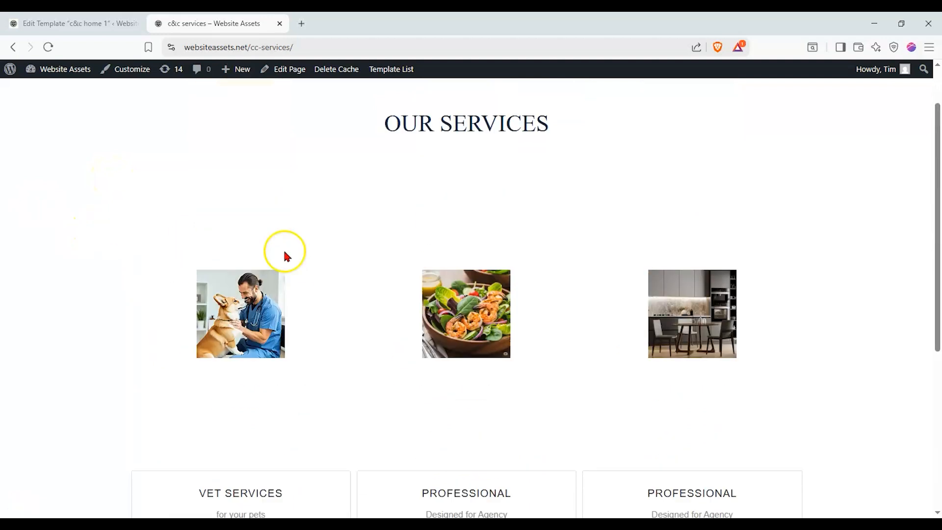
Step: Return to the home page through the header menu and examine it down to the paragraph under Who we are
{"action": "left_click", "coordinate": [496, 127]}
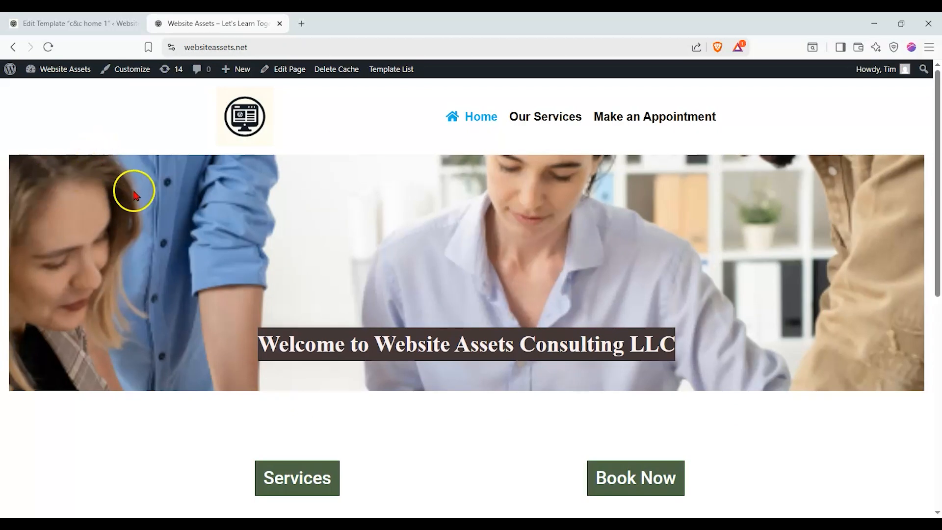
{"action": "scroll", "coordinate": [122, 204], "scroll_direction": "down", "scroll_amount": 9}
{"action": "scroll", "coordinate": [109, 234], "scroll_direction": "up", "scroll_amount": 9}
{"action": "scroll", "coordinate": [4, 210], "scroll_direction": "down", "scroll_amount": 3}
{"action": "scroll", "coordinate": [26, 201], "scroll_direction": "down", "scroll_amount": 8}
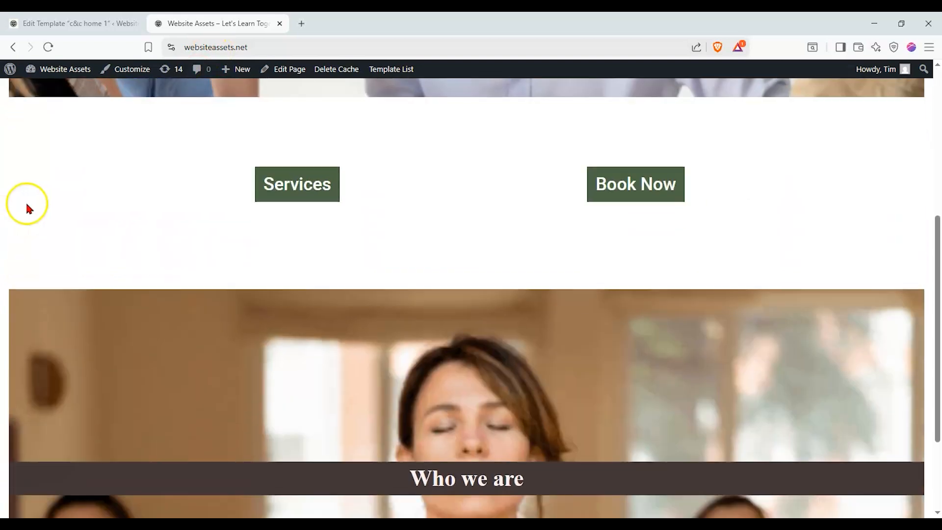
{"action": "left_click_drag", "start_coordinate": [203, 412], "coordinate": [669, 454]}
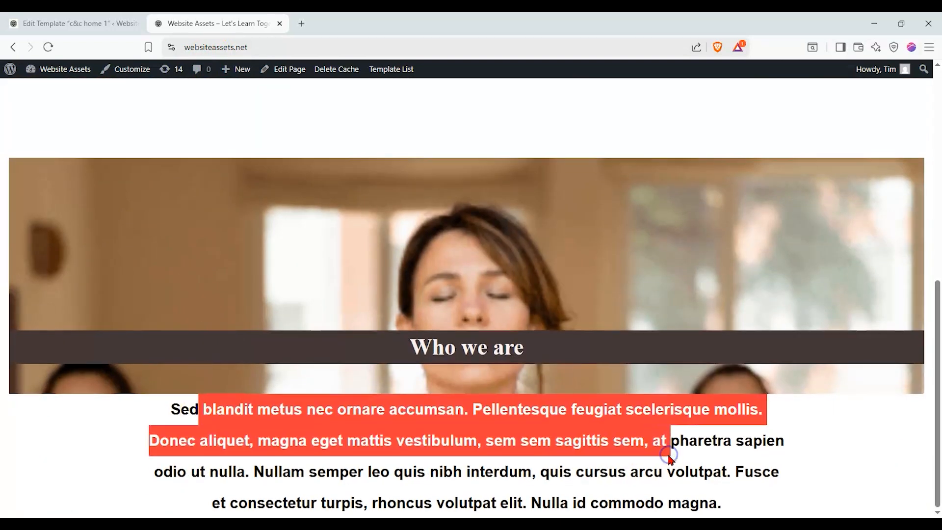
{"action": "scroll", "coordinate": [618, 343], "scroll_direction": "up", "scroll_amount": 11}
Step: Reopen the services page from the header menu and check it from the heading down to the cards
{"action": "left_click", "coordinate": [554, 125]}
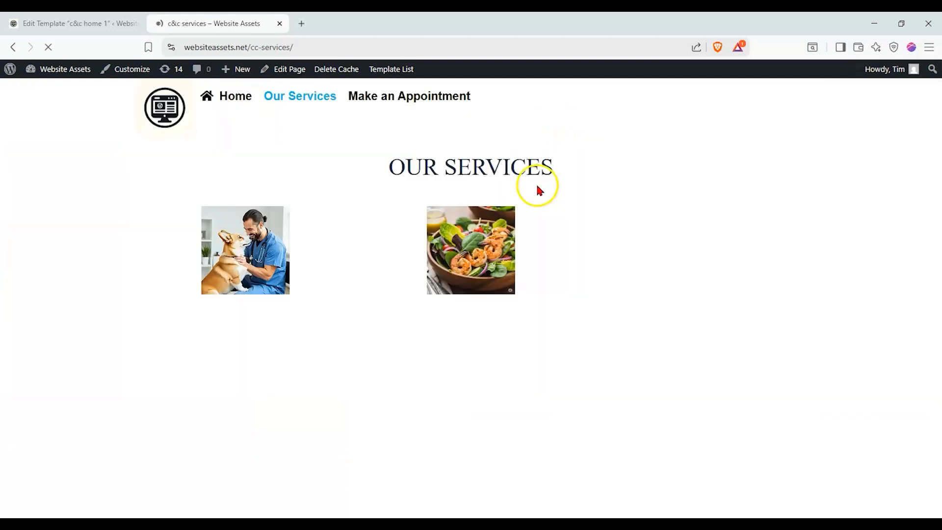
{"action": "scroll", "coordinate": [530, 199], "scroll_direction": "down", "scroll_amount": 7}
{"action": "scroll", "coordinate": [531, 199], "scroll_direction": "up", "scroll_amount": 4}
{"action": "scroll", "coordinate": [533, 203], "scroll_direction": "up", "scroll_amount": 3}
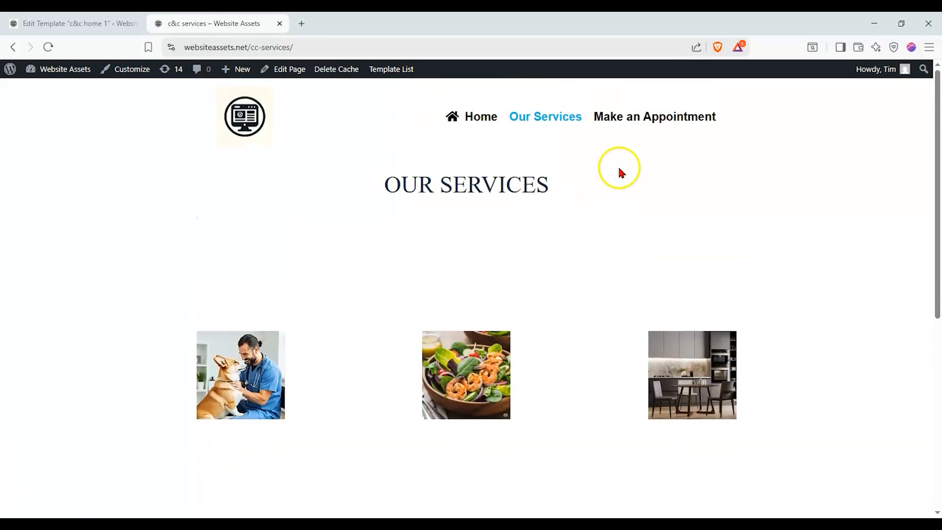
Step: Follow the Make an Appointment menu link and check the form fields down to the Book Now! button
{"action": "left_click", "coordinate": [638, 121]}
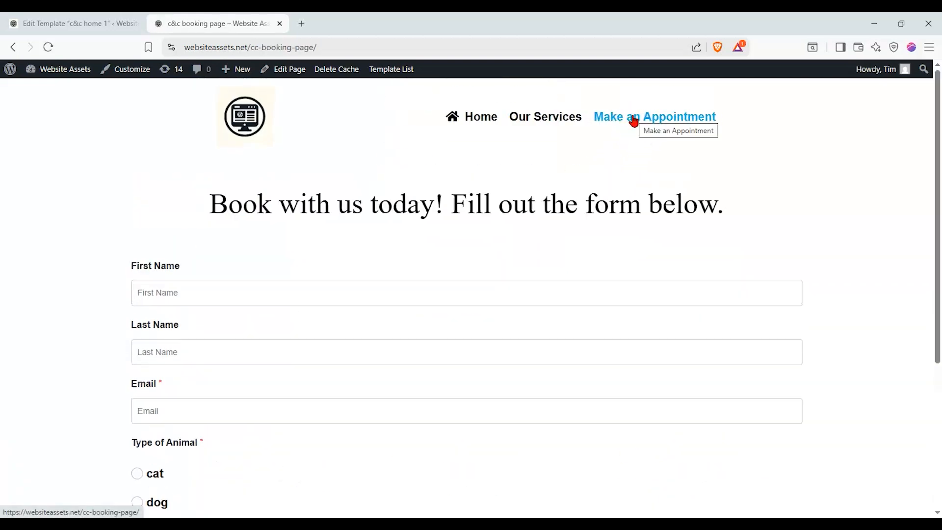
{"action": "scroll", "coordinate": [420, 204], "scroll_direction": "down", "scroll_amount": 3}
{"action": "scroll", "coordinate": [372, 205], "scroll_direction": "down", "scroll_amount": 2}
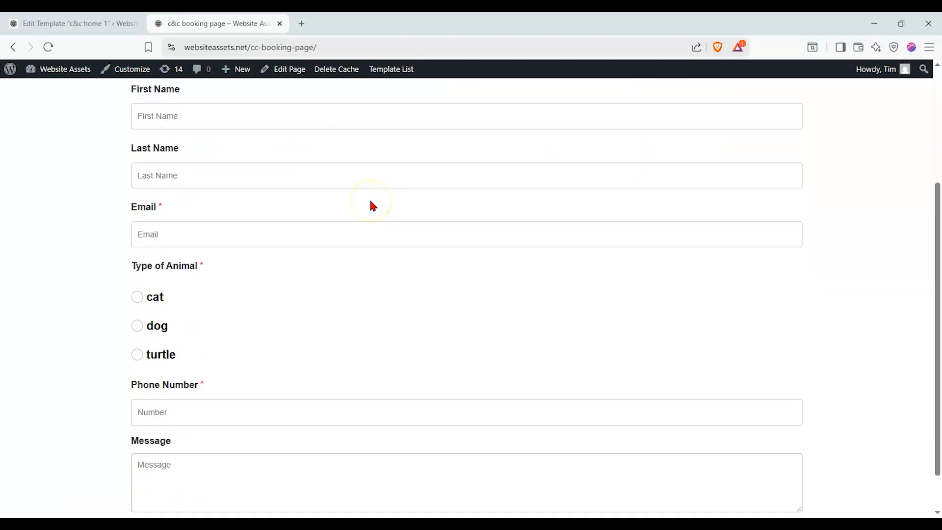
{"action": "scroll", "coordinate": [364, 206], "scroll_direction": "up", "scroll_amount": 5}
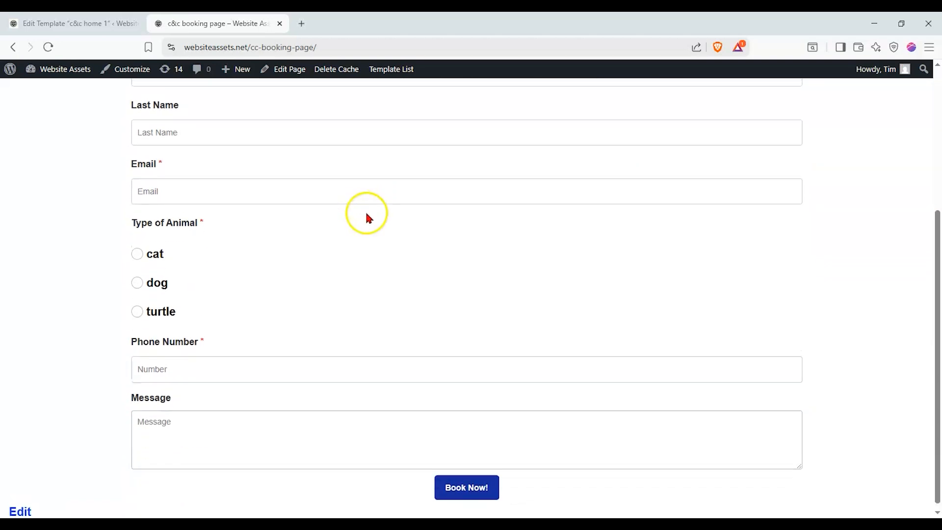
Step: Go back to the home page and review its banner, buttons and Who we are section once more
{"action": "left_click", "coordinate": [470, 122]}
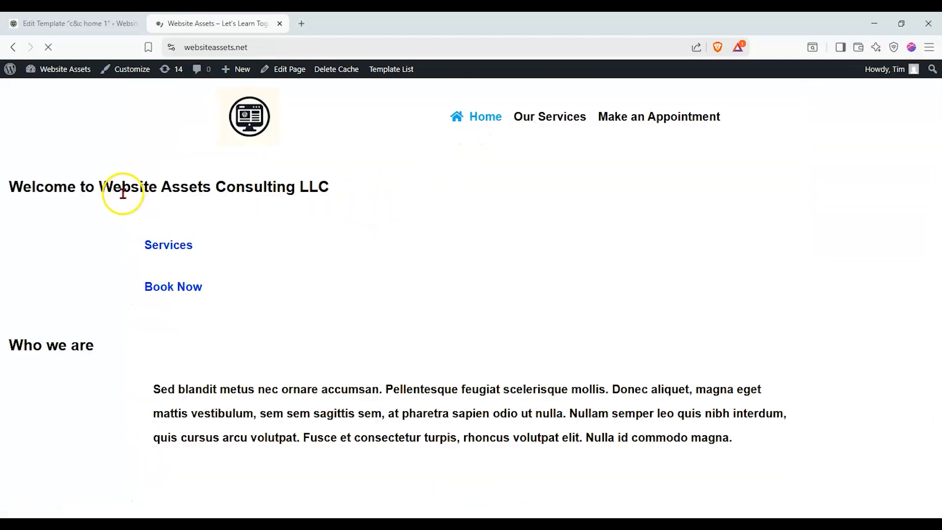
{"action": "scroll", "coordinate": [114, 200], "scroll_direction": "down", "scroll_amount": 4}
{"action": "scroll", "coordinate": [115, 205], "scroll_direction": "down", "scroll_amount": 4}
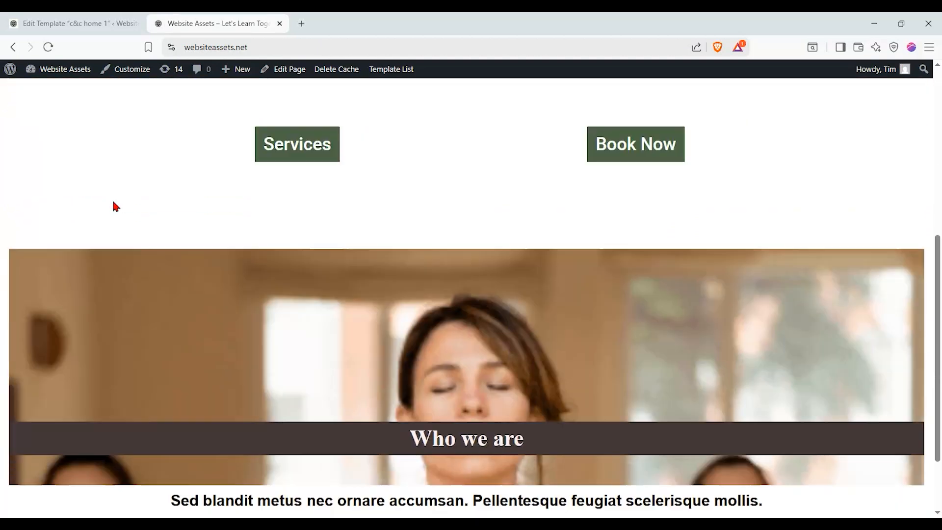
{"action": "scroll", "coordinate": [115, 205], "scroll_direction": "down", "scroll_amount": 2}
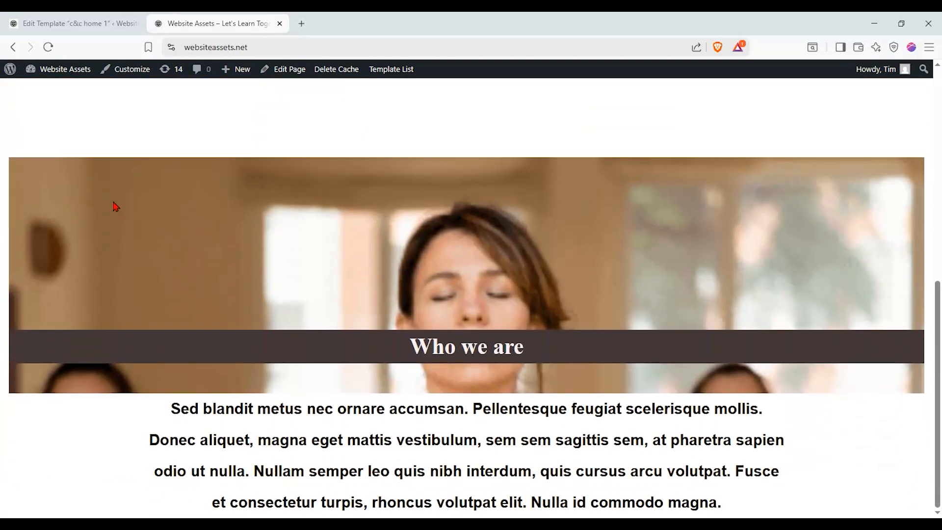
{"action": "scroll", "coordinate": [115, 206], "scroll_direction": "up", "scroll_amount": 8}
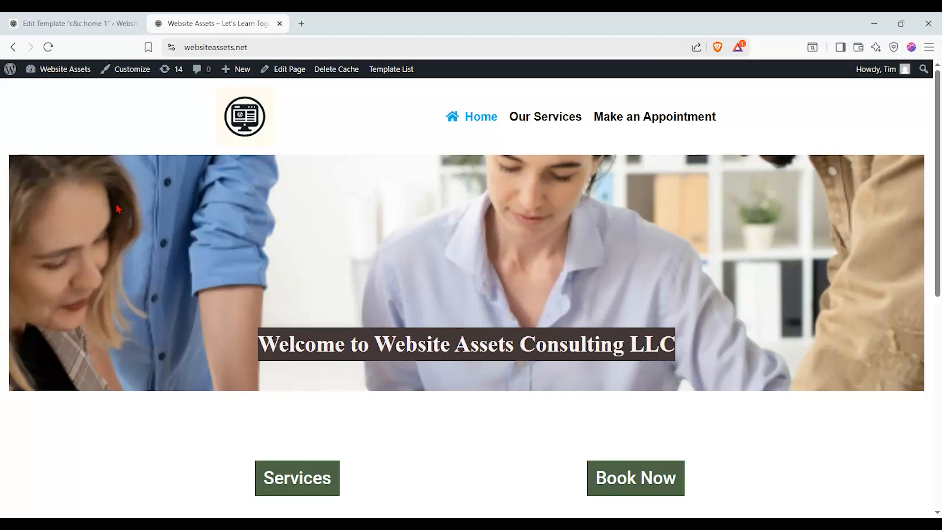
{"action": "scroll", "coordinate": [164, 183], "scroll_direction": "down", "scroll_amount": 8}
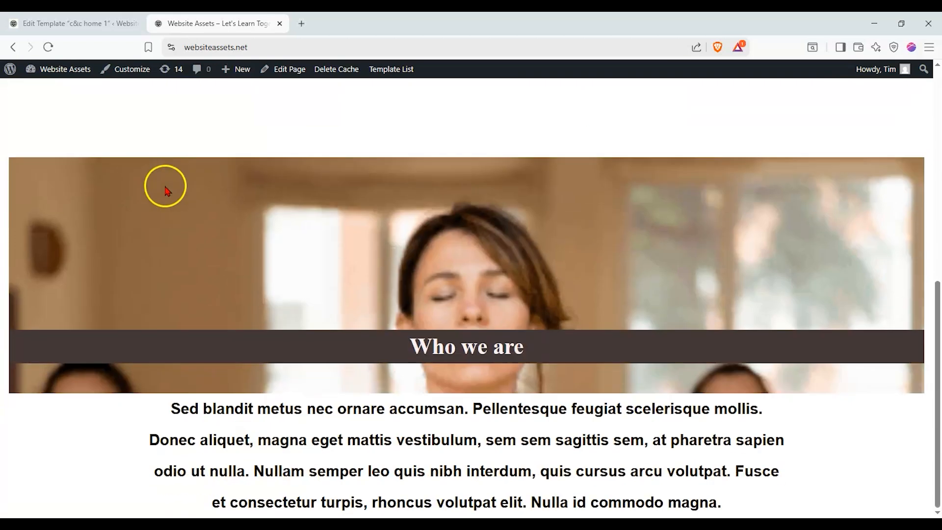
{"action": "scroll", "coordinate": [392, 230], "scroll_direction": "up", "scroll_amount": 7}
{"action": "scroll", "coordinate": [536, 137], "scroll_direction": "up", "scroll_amount": 2}
Step: Test the header menu links in turn: Our Services with its pricing cards, Make an Appointment, and Home
{"action": "left_click", "coordinate": [540, 123]}
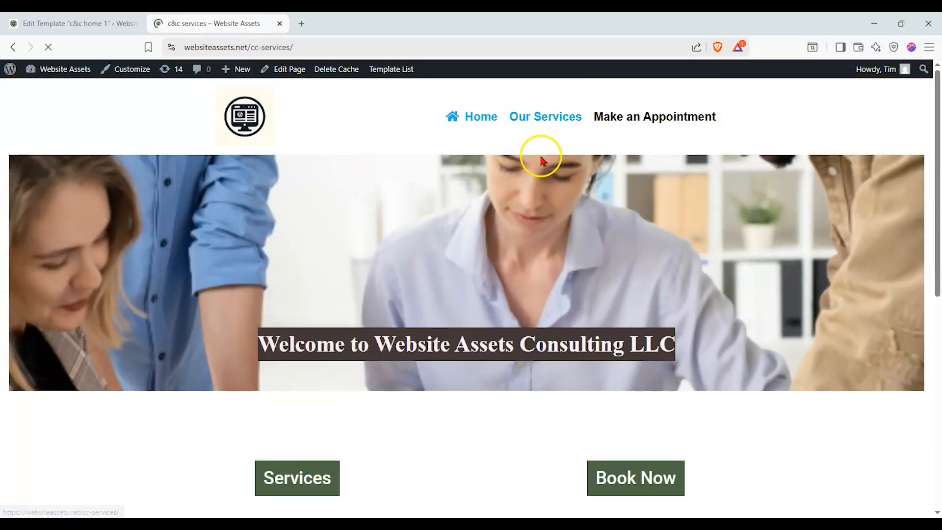
{"action": "scroll", "coordinate": [530, 214], "scroll_direction": "down", "scroll_amount": 7}
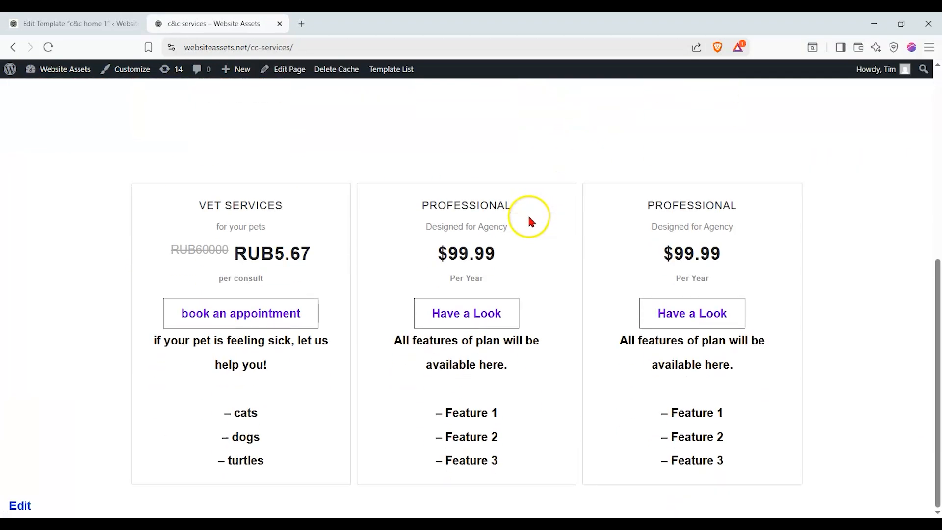
{"action": "scroll", "coordinate": [532, 219], "scroll_direction": "up", "scroll_amount": 7}
{"action": "left_click", "coordinate": [622, 126]}
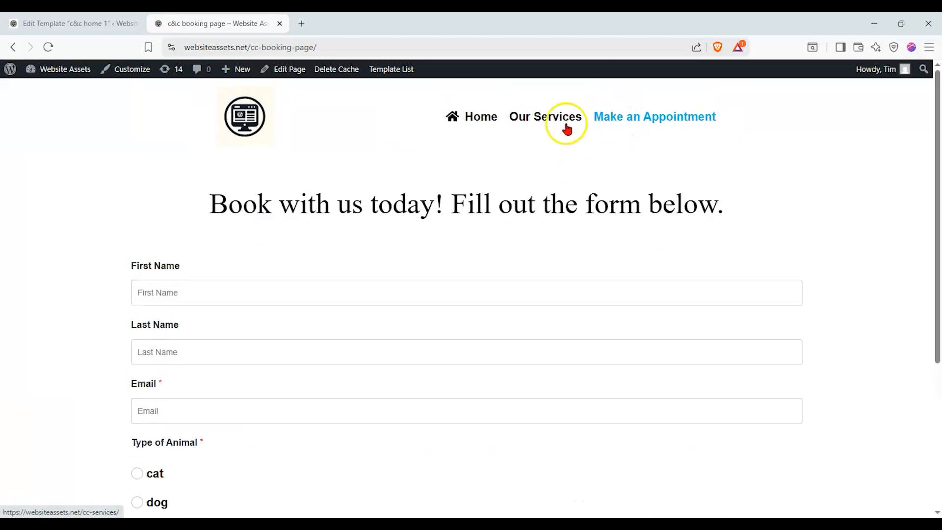
{"action": "left_click", "coordinate": [493, 123]}
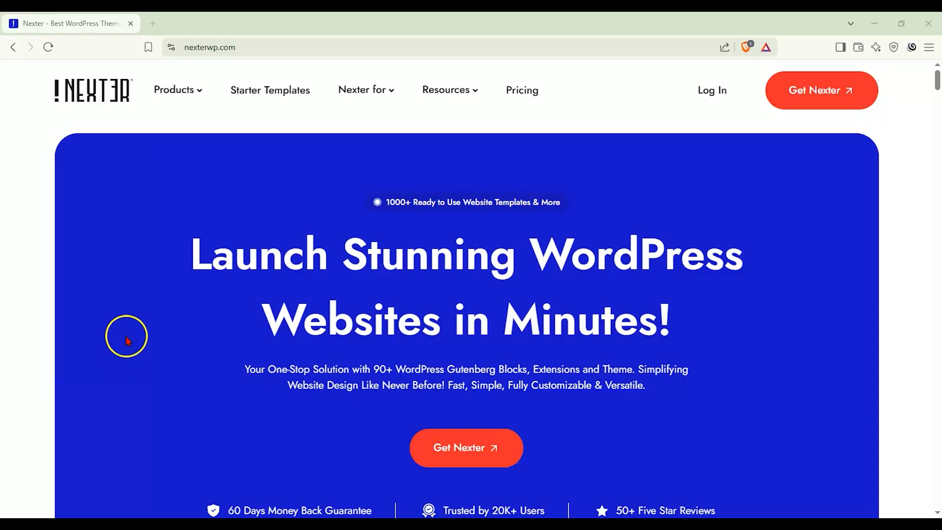
Step: Open the Pricing page of the Nexter website and compare the Starter, Studio and Professional plans
{"action": "left_click", "coordinate": [510, 97]}
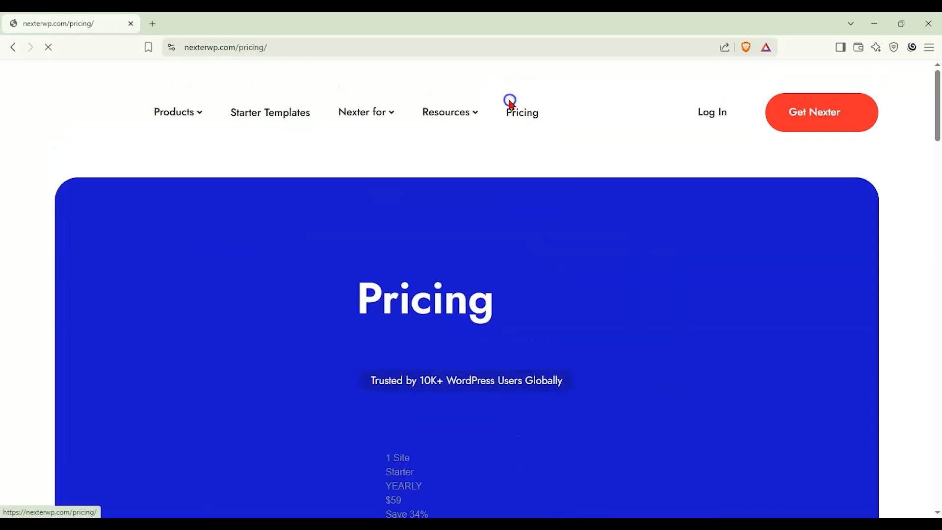
{"action": "scroll", "coordinate": [40, 217], "scroll_direction": "down", "scroll_amount": 3}
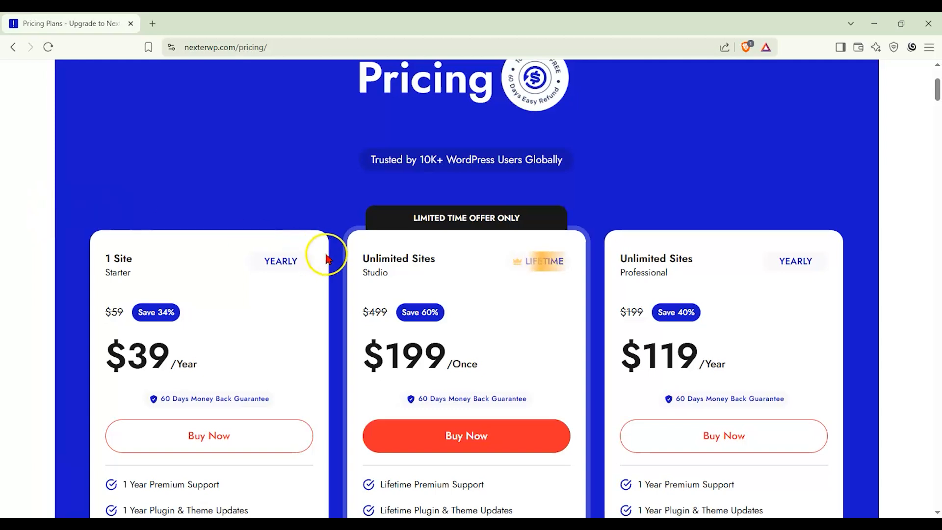
{"action": "scroll", "coordinate": [348, 250], "scroll_direction": "down", "scroll_amount": 1}
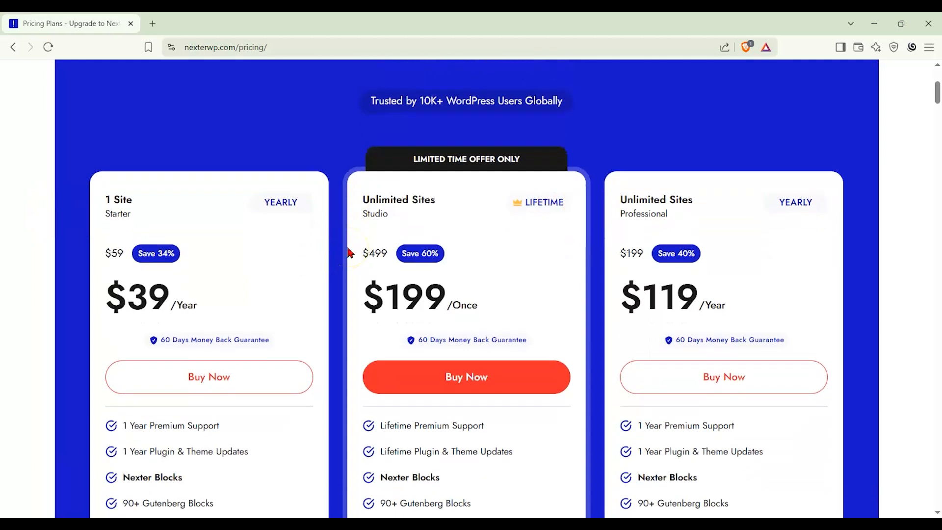